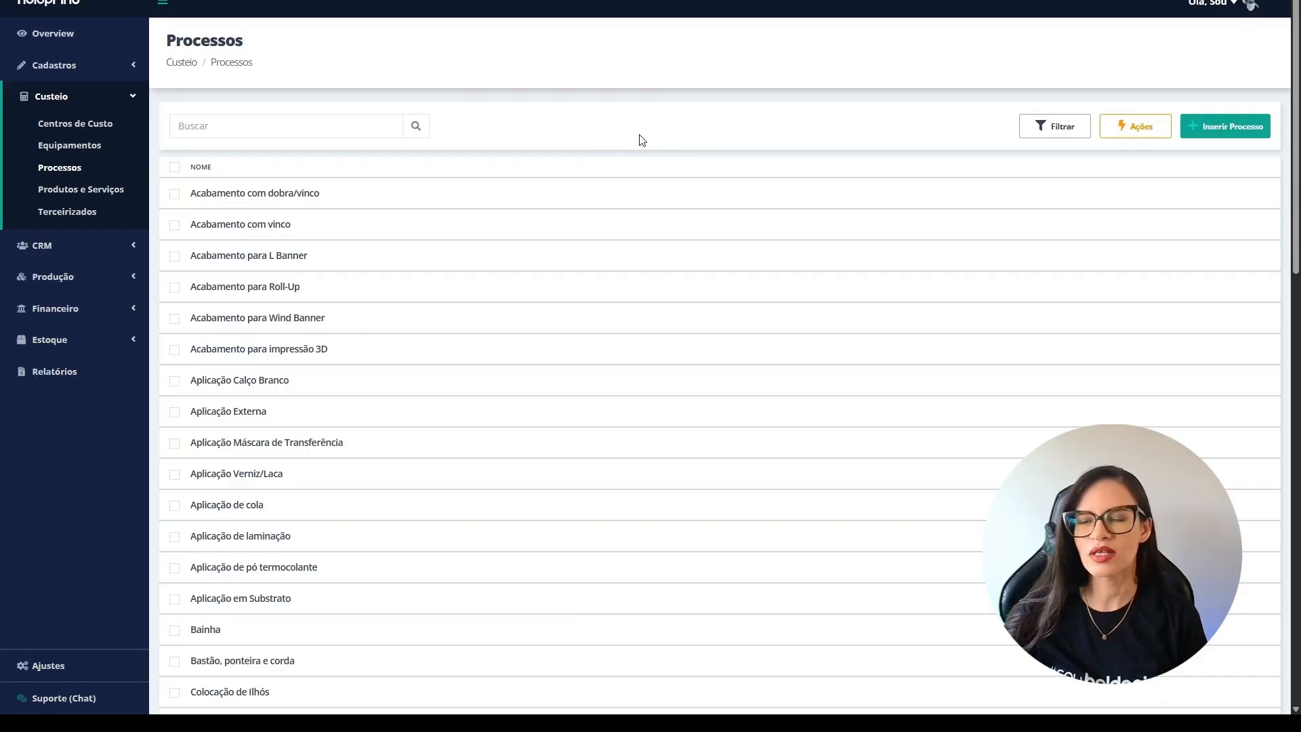
Deactivate the Acabamento para Roll-Up process and confirm the deactivation
scroll(389, 249, "down", 10)
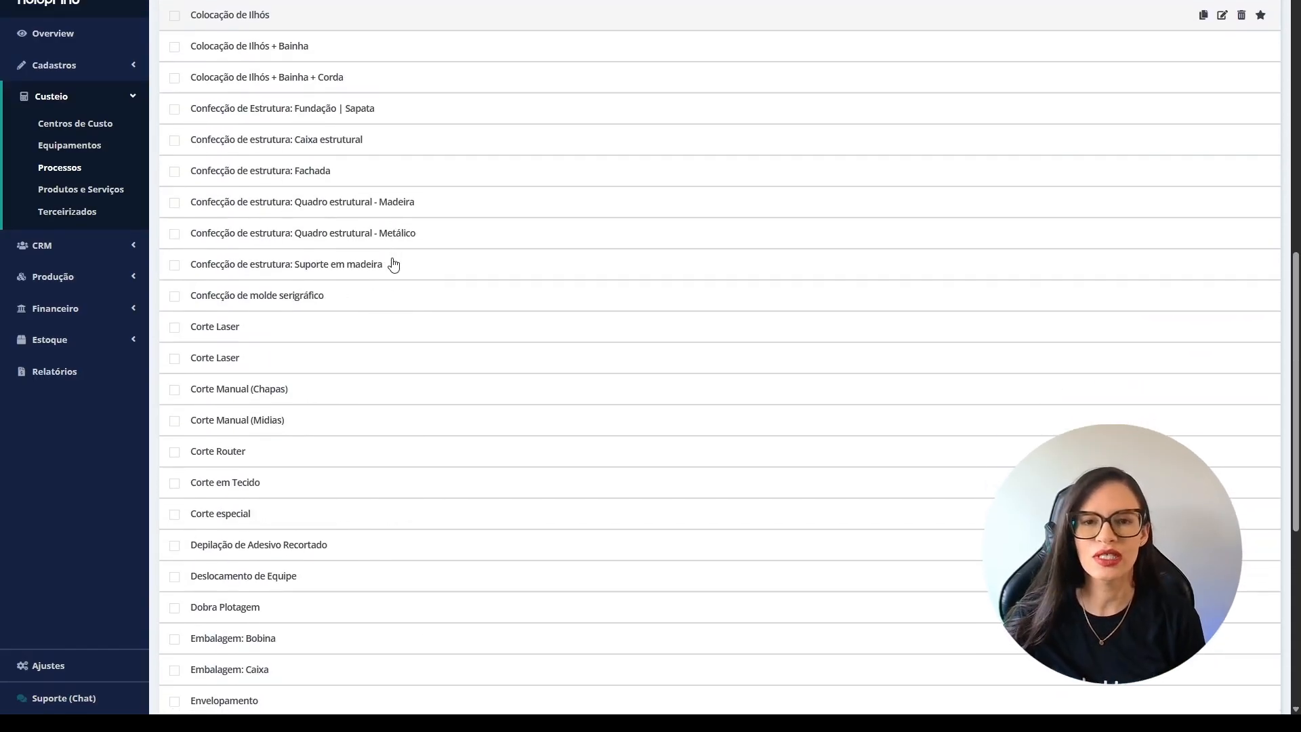
scroll(399, 265, "up", 1)
scroll(406, 265, "up", 10)
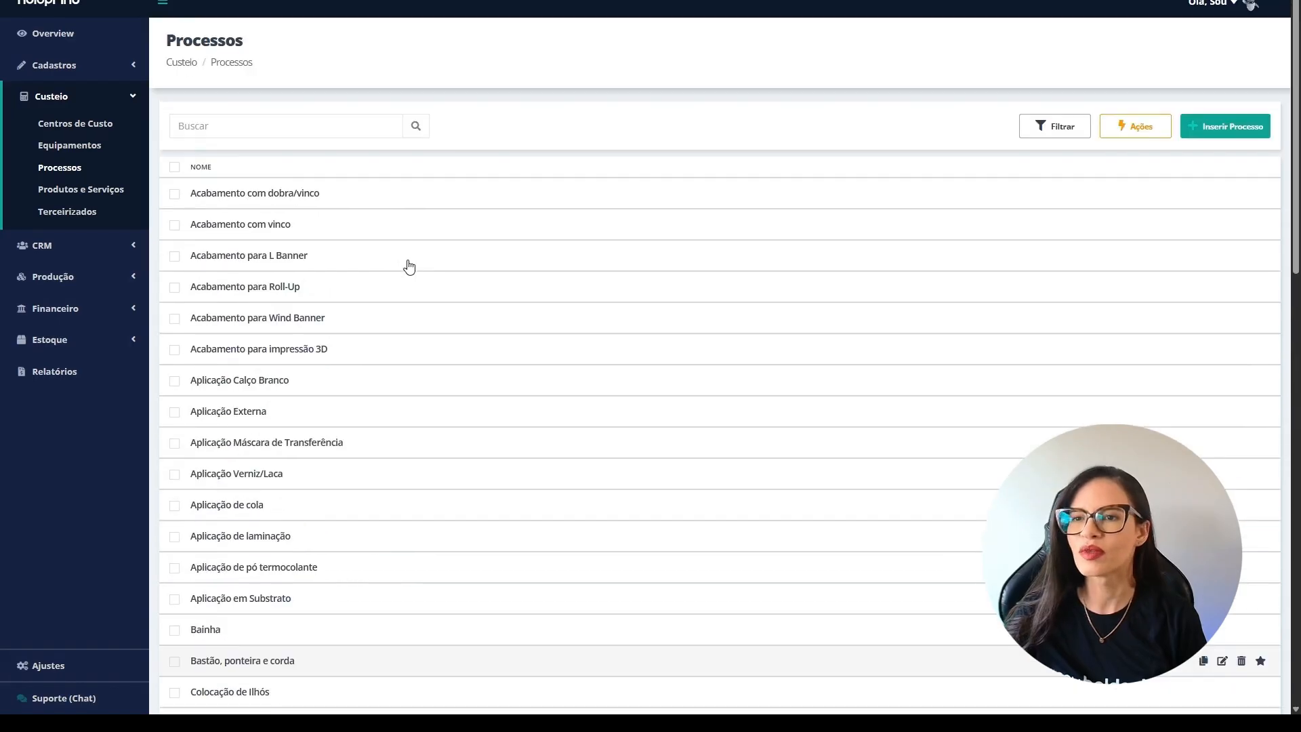
scroll(453, 243, "down", 3)
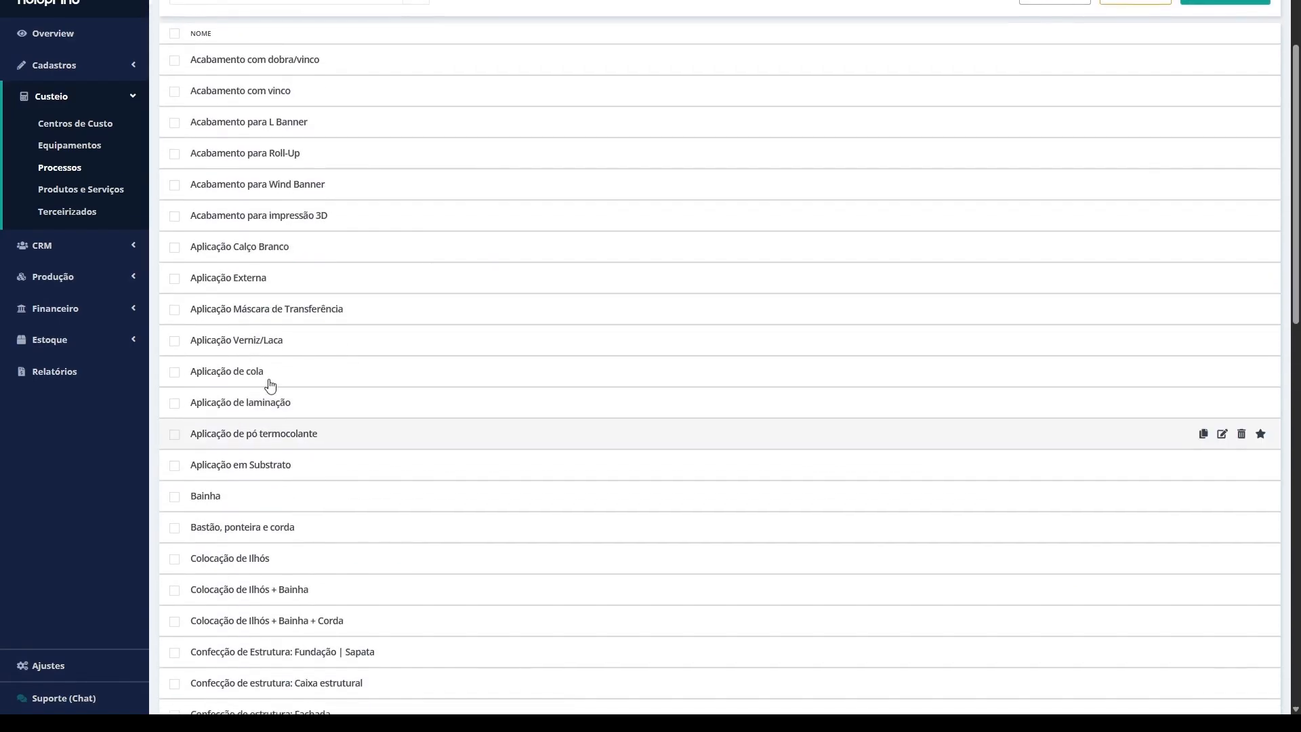
scroll(381, 444, "up", 4)
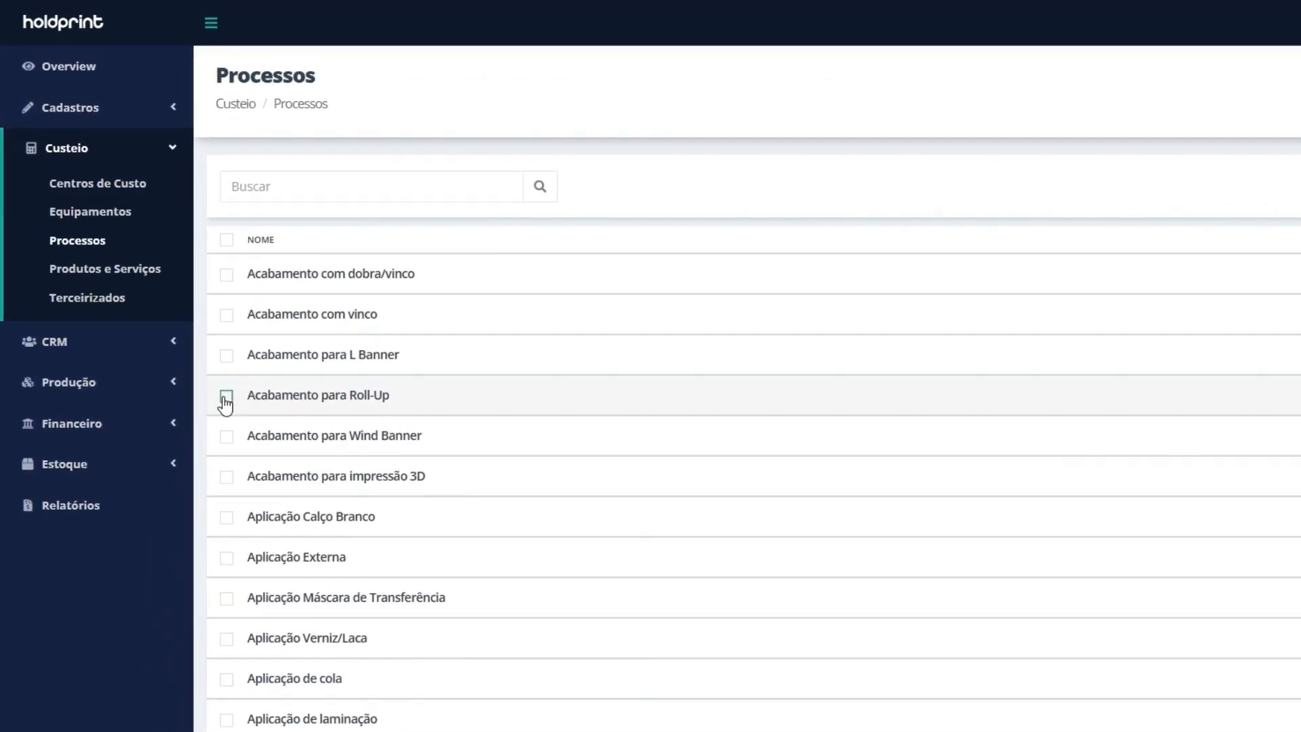
left_click(174, 305)
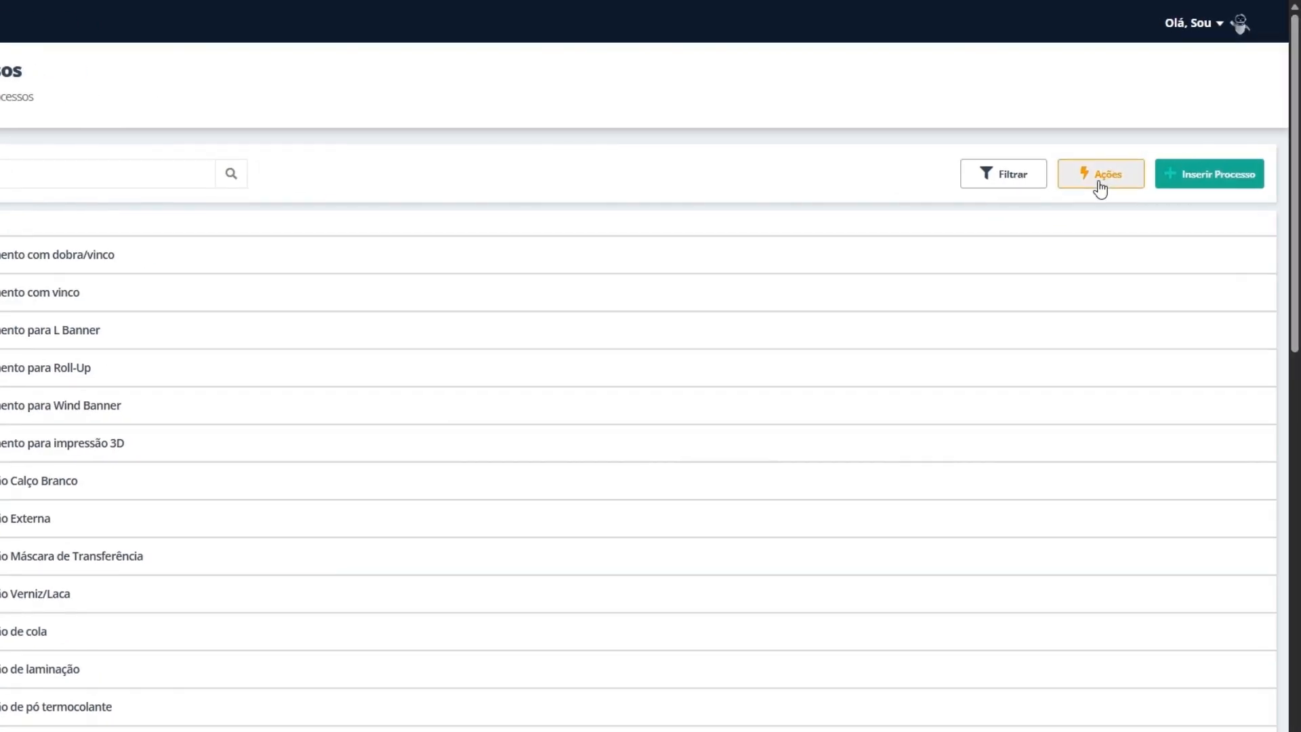
left_click(1291, 179)
left_click(1115, 234)
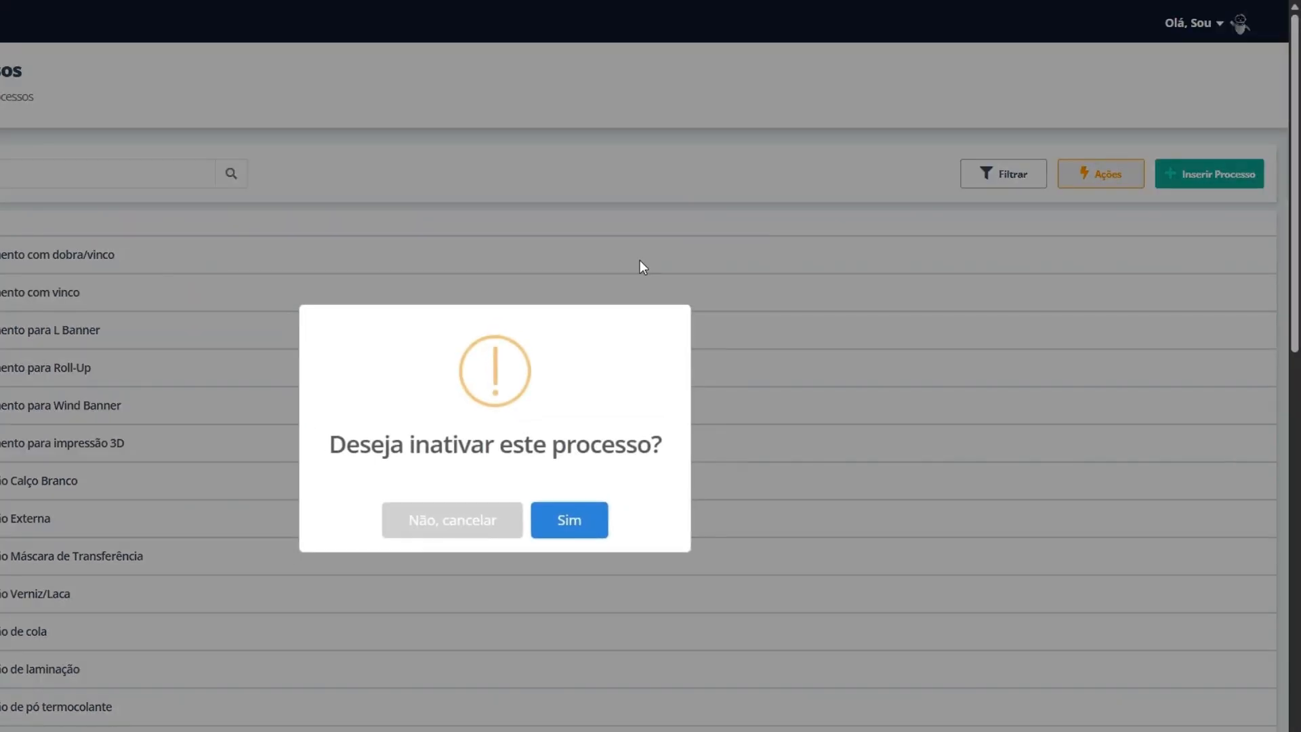
left_click(576, 516)
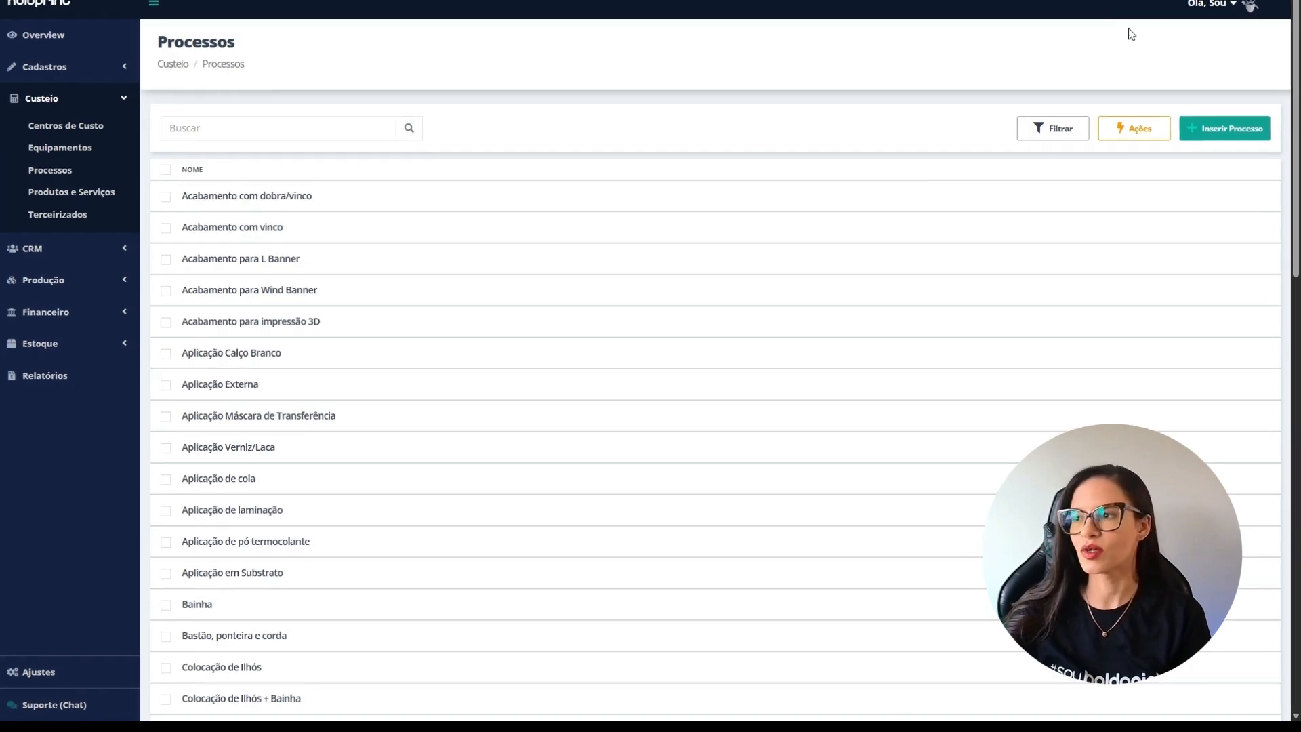
Filter the process list by status so that only Inativo processes are listed
left_click(1050, 130)
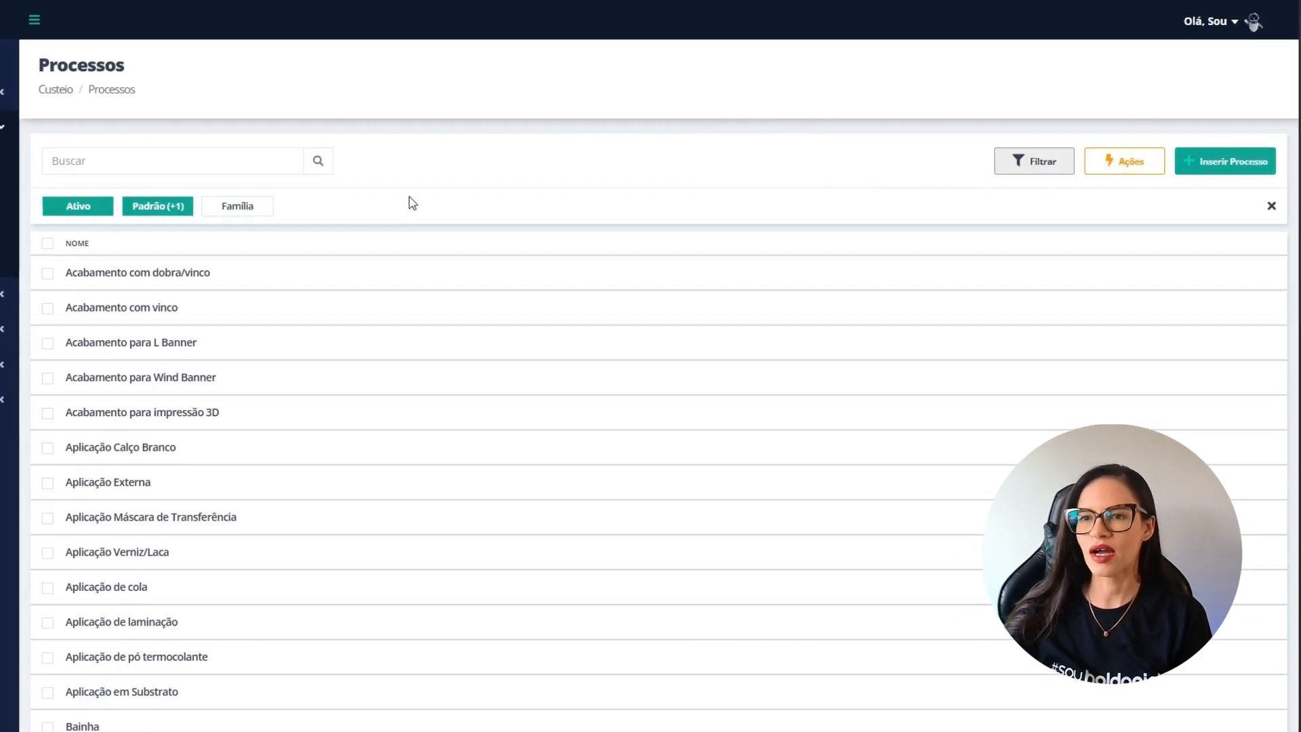
left_click(78, 205)
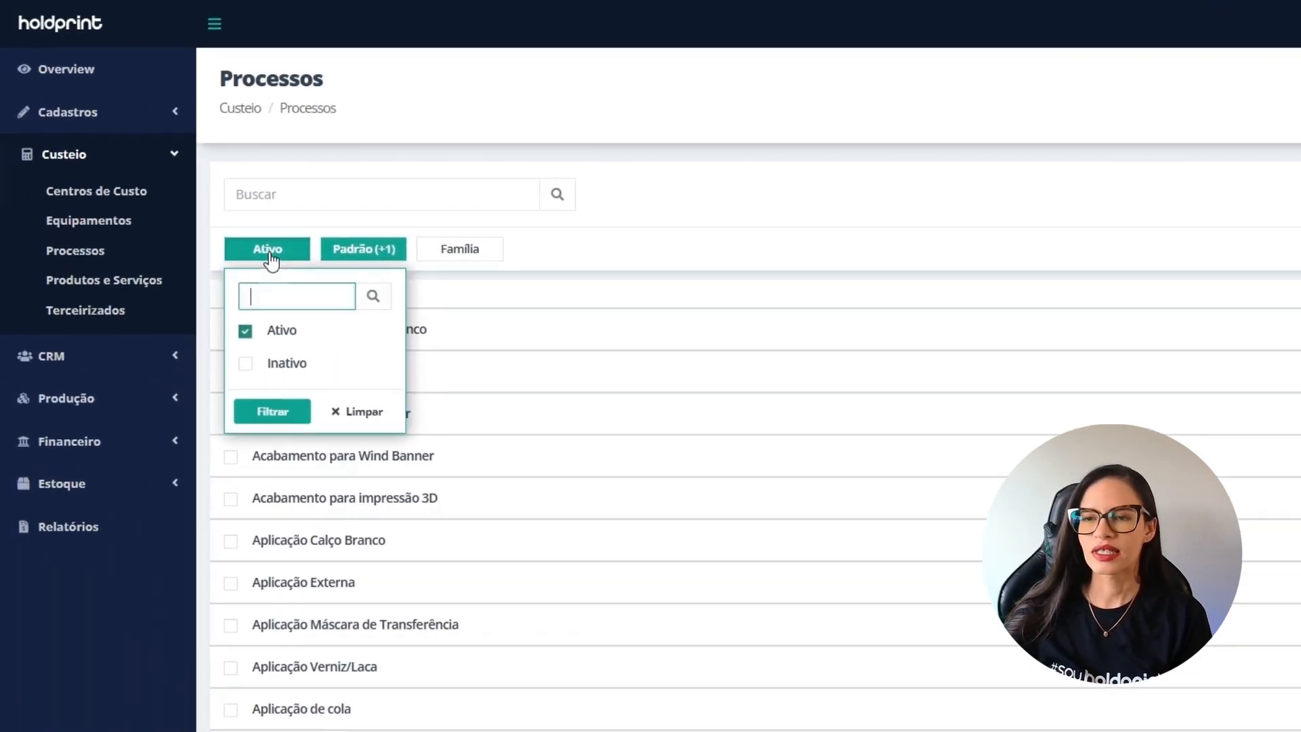
left_click(60, 299)
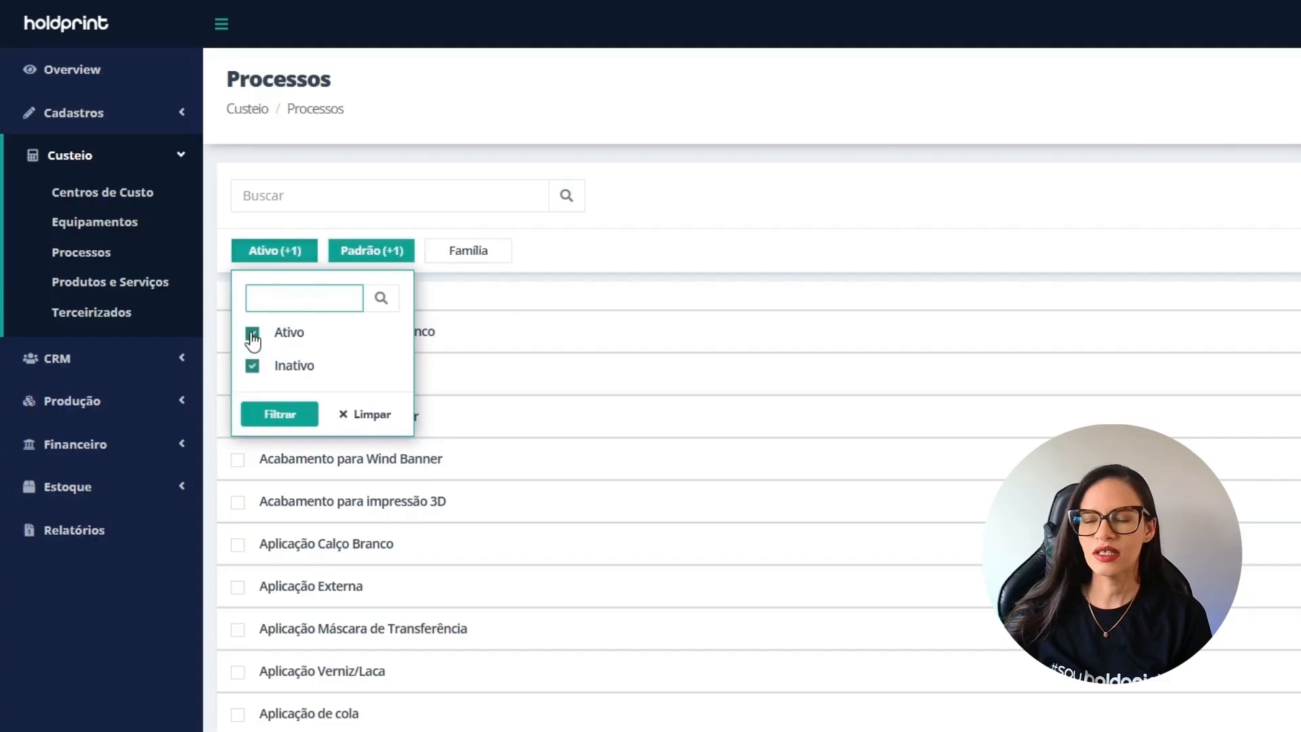
left_click(252, 335)
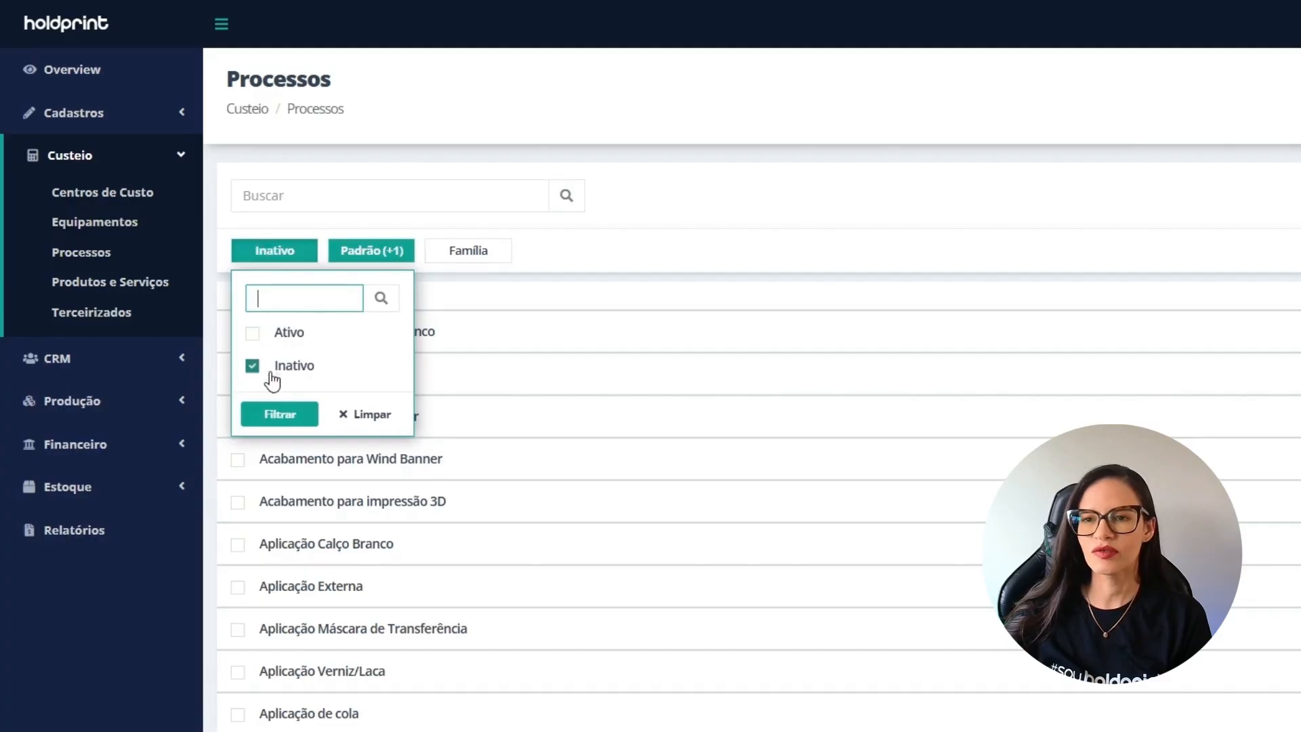
left_click(271, 414)
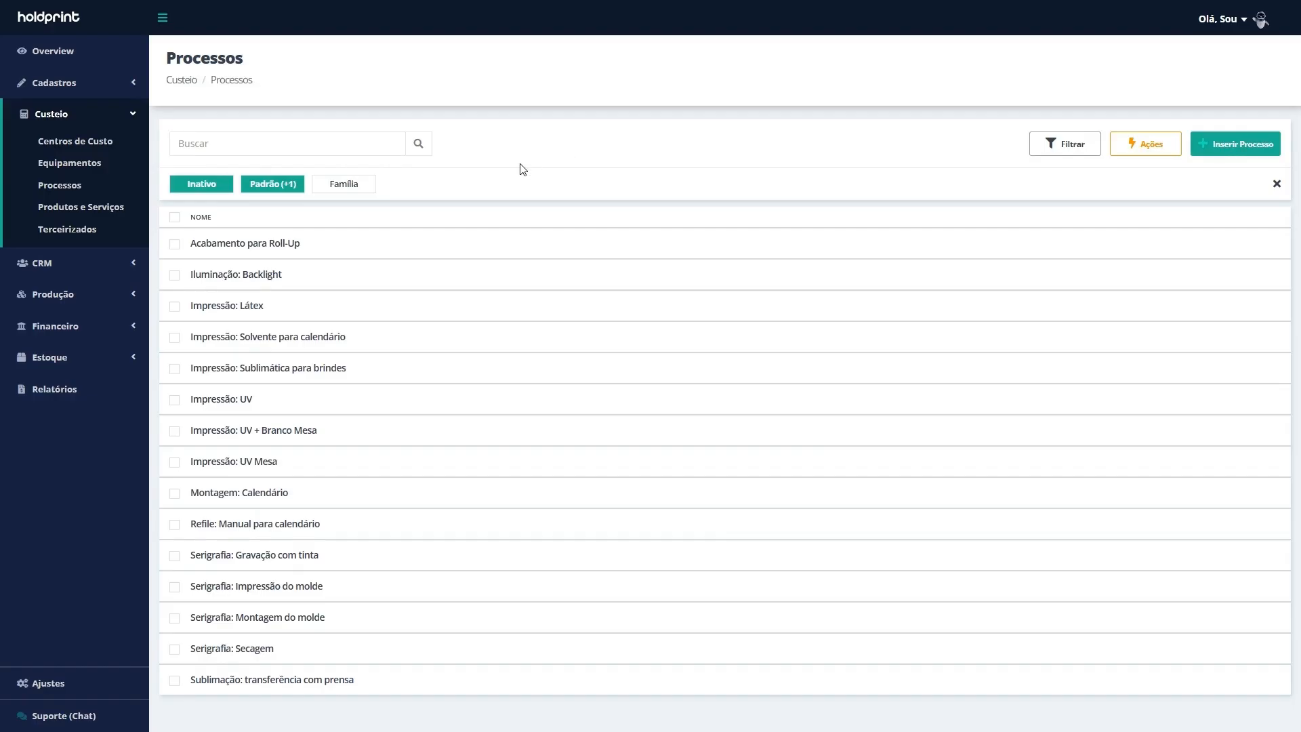
Reactivate the Acabamento para Roll-Up process and confirm the change
left_click(174, 244)
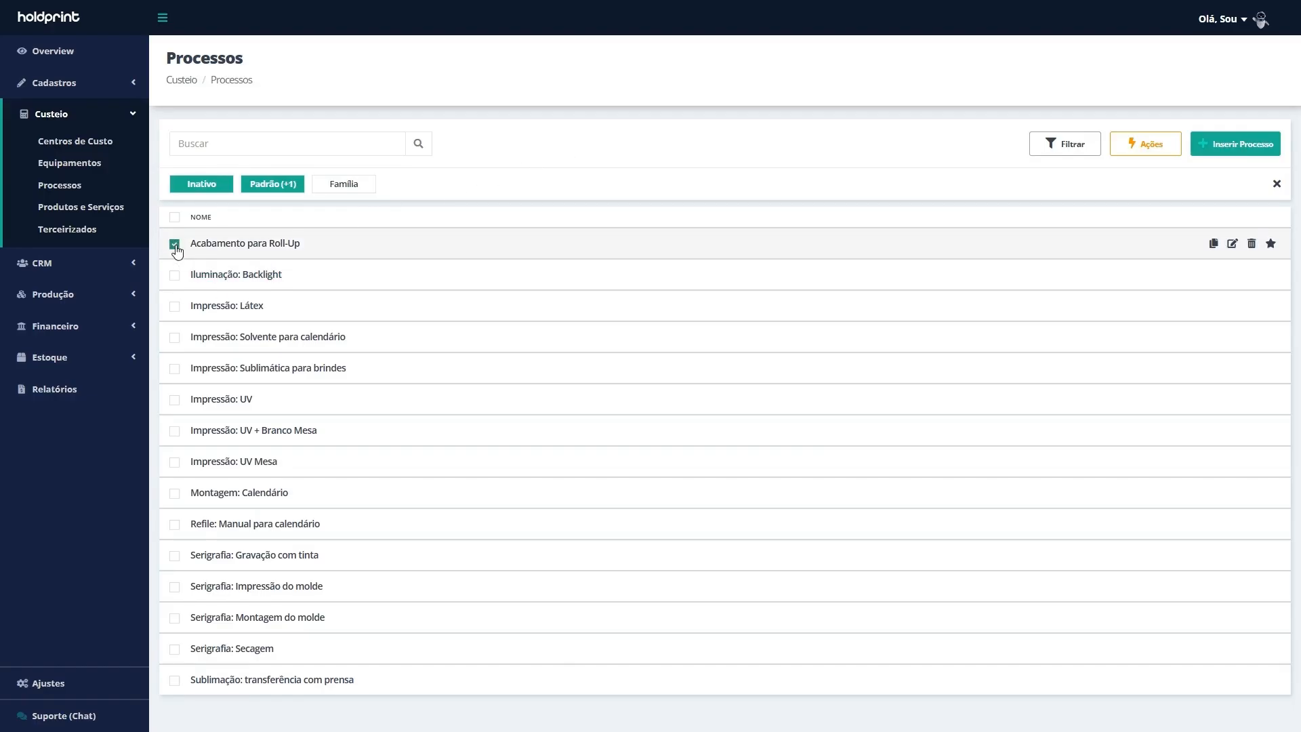
left_click(1130, 145)
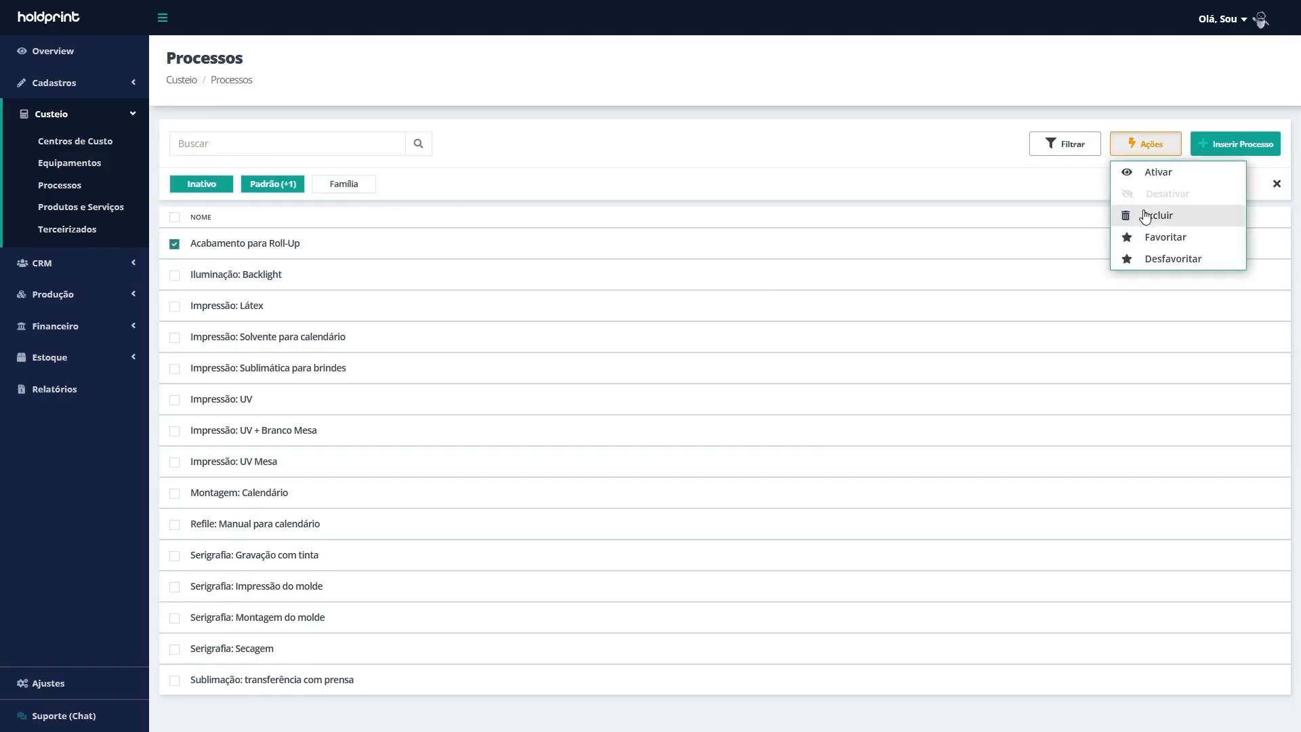
left_click(1133, 171)
left_click(719, 431)
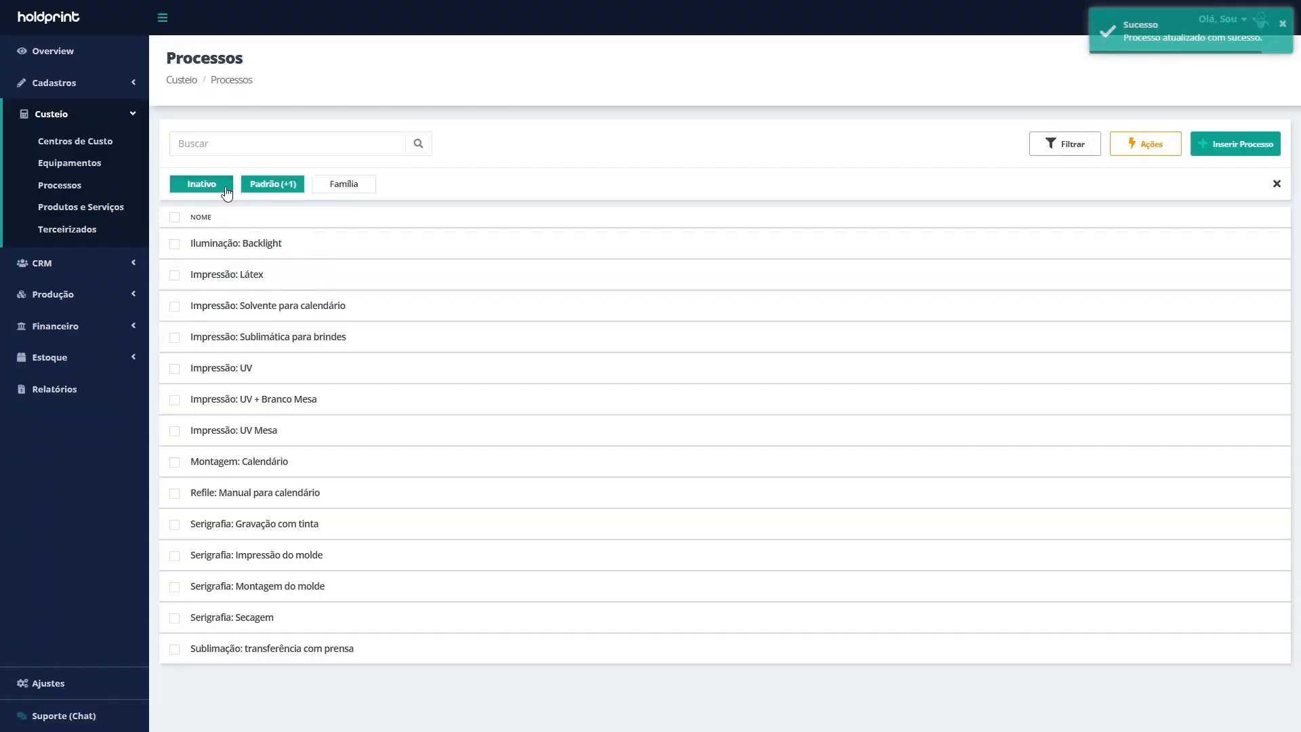
Switch the status filter of the process list from Inativo back to Ativo only
left_click(220, 187)
left_click(187, 244)
left_click(185, 268)
left_click(203, 304)
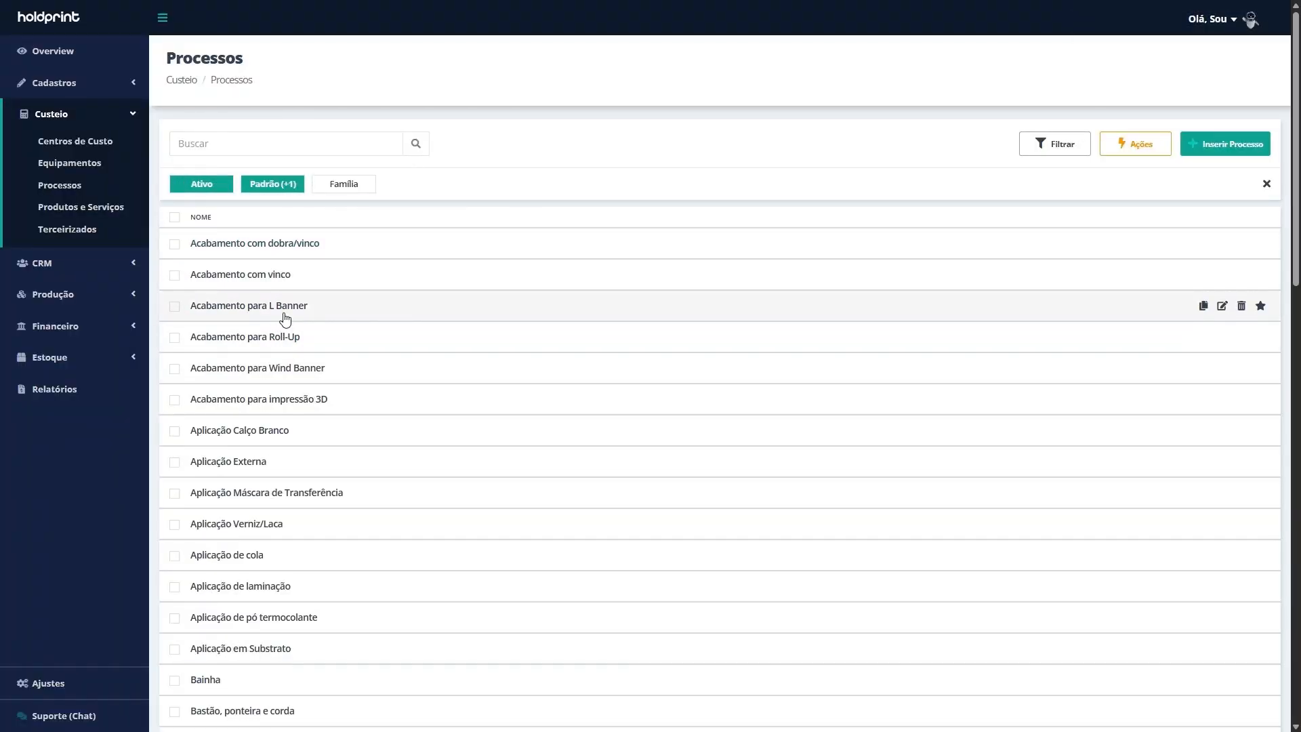
Load all remaining entries of the active process list and look through the available processes
scroll(810, 237, "down", 15)
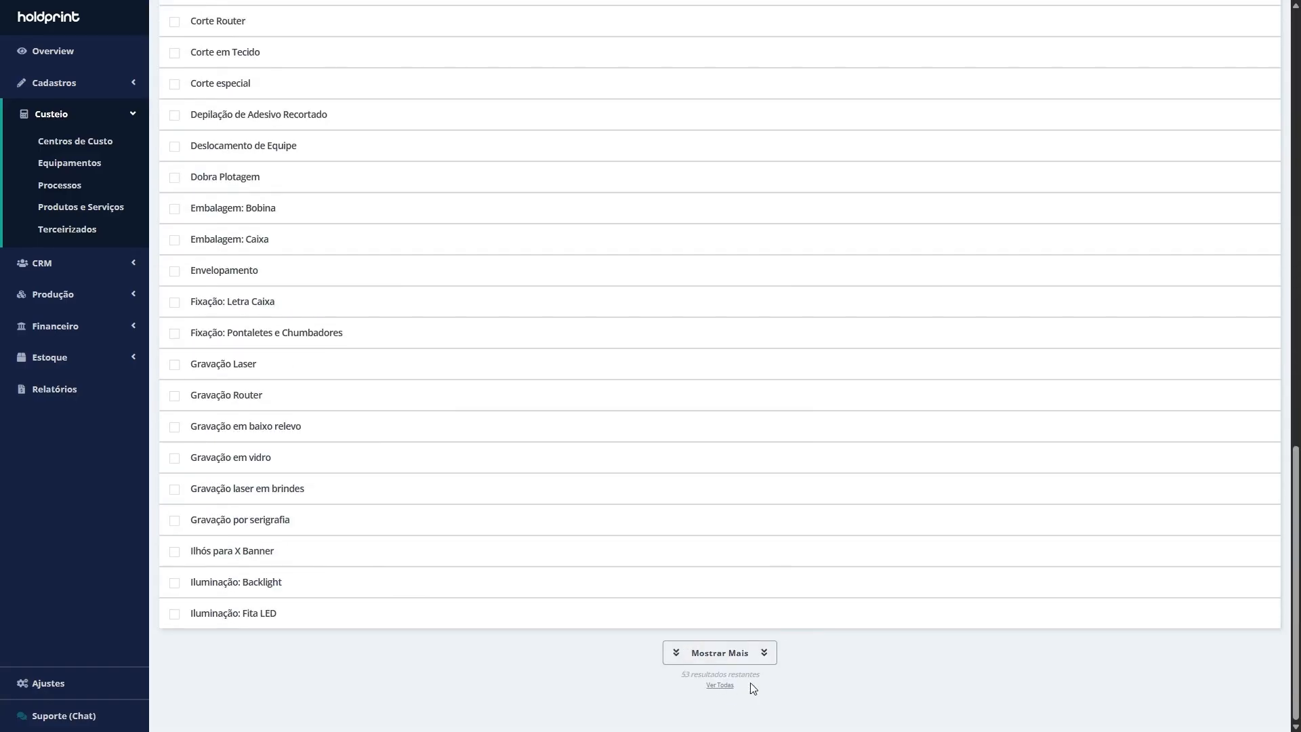
left_click(735, 654)
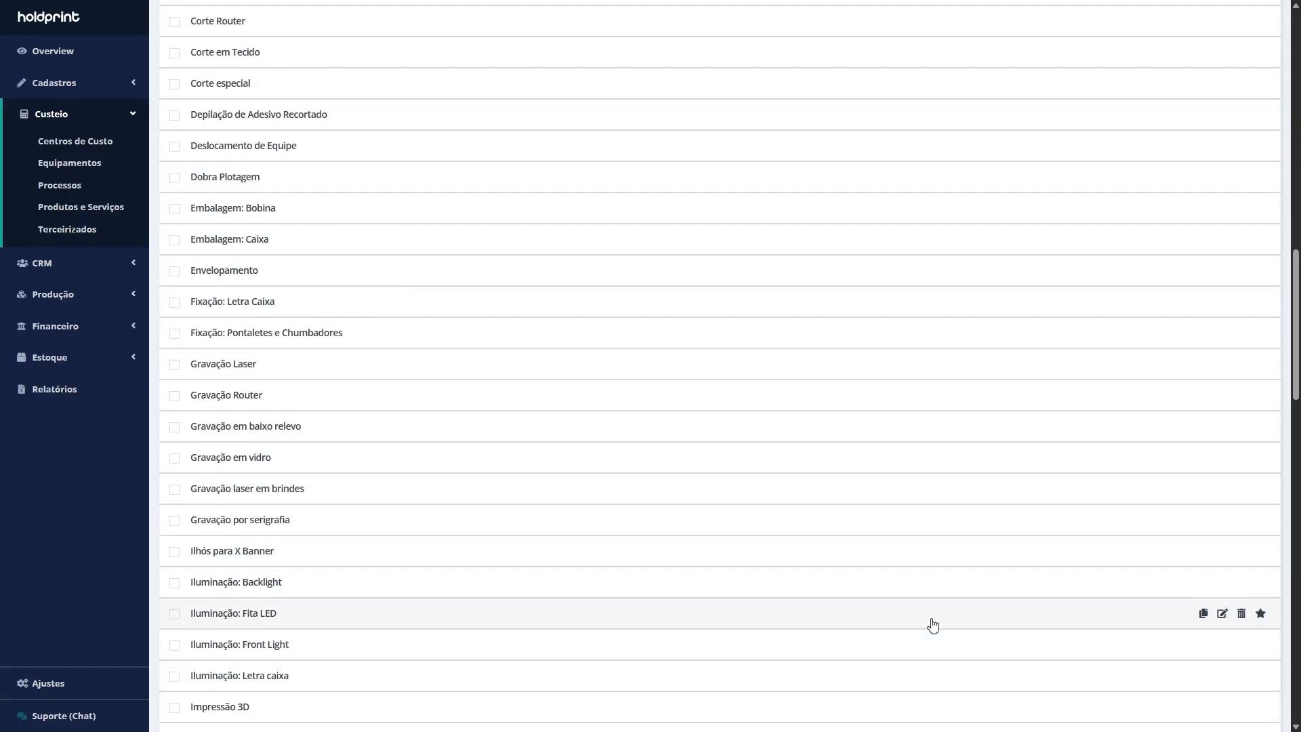
scroll(871, 622, "down", 3)
scroll(872, 622, "down", 20)
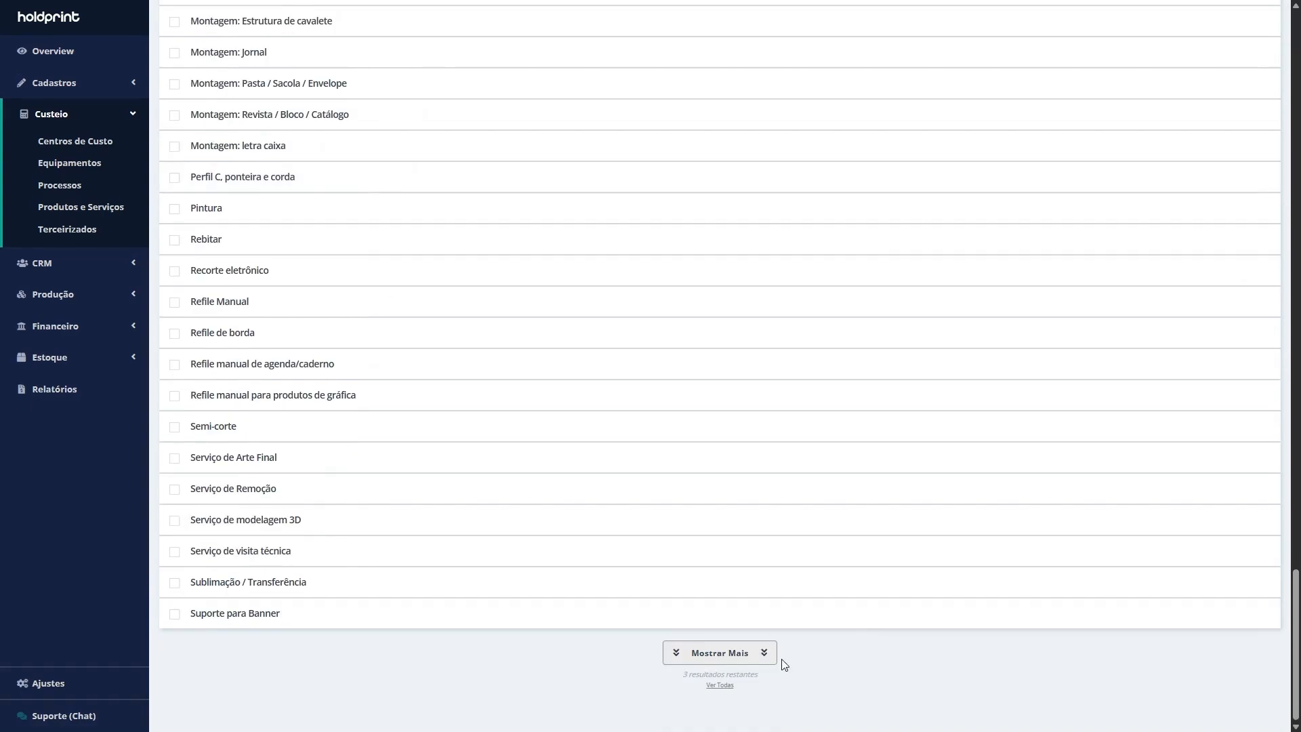
left_click(723, 656)
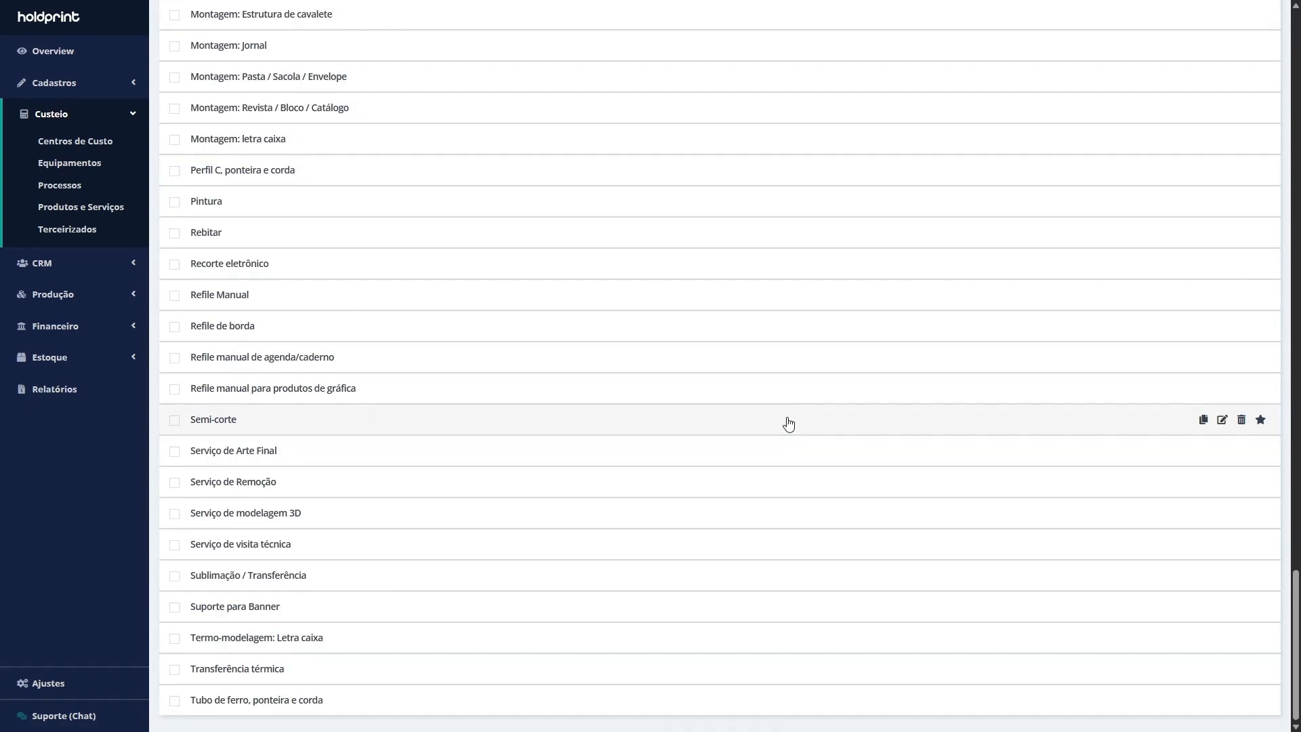
scroll(783, 417, "up", 2)
scroll(782, 417, "up", 20)
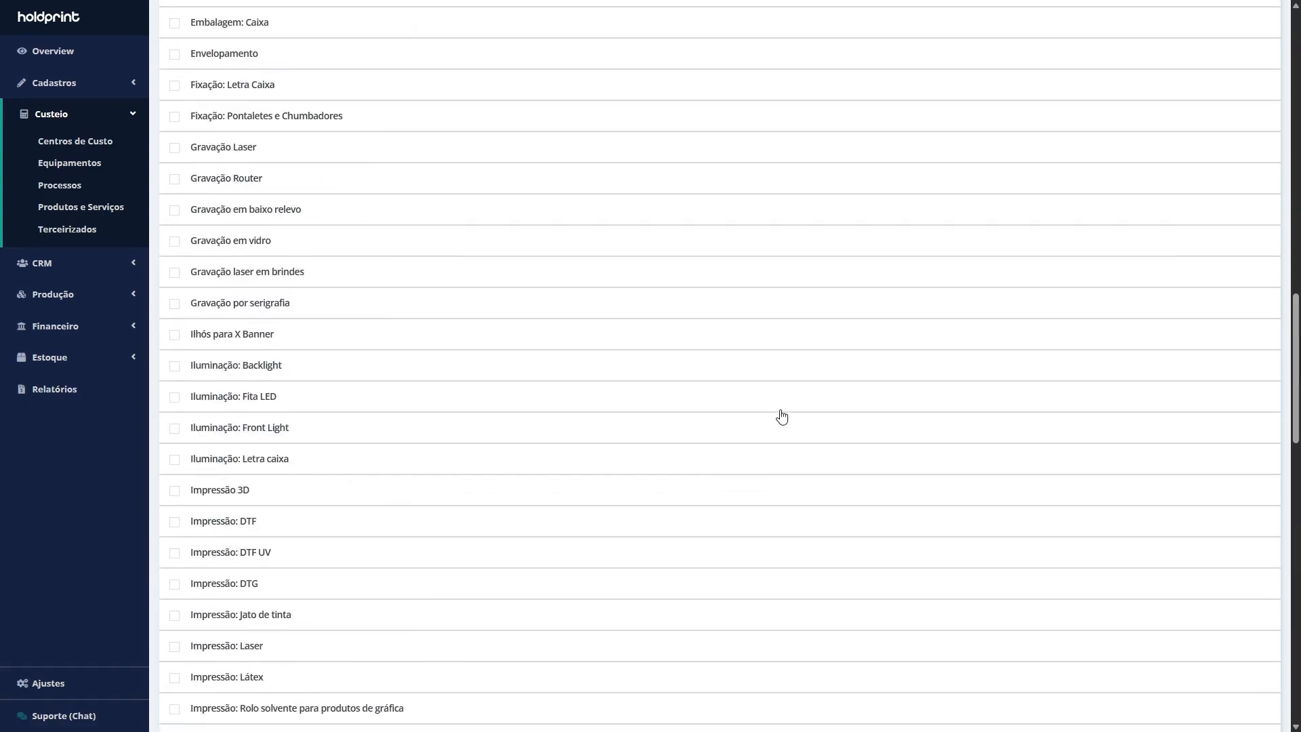
scroll(782, 417, "up", 12)
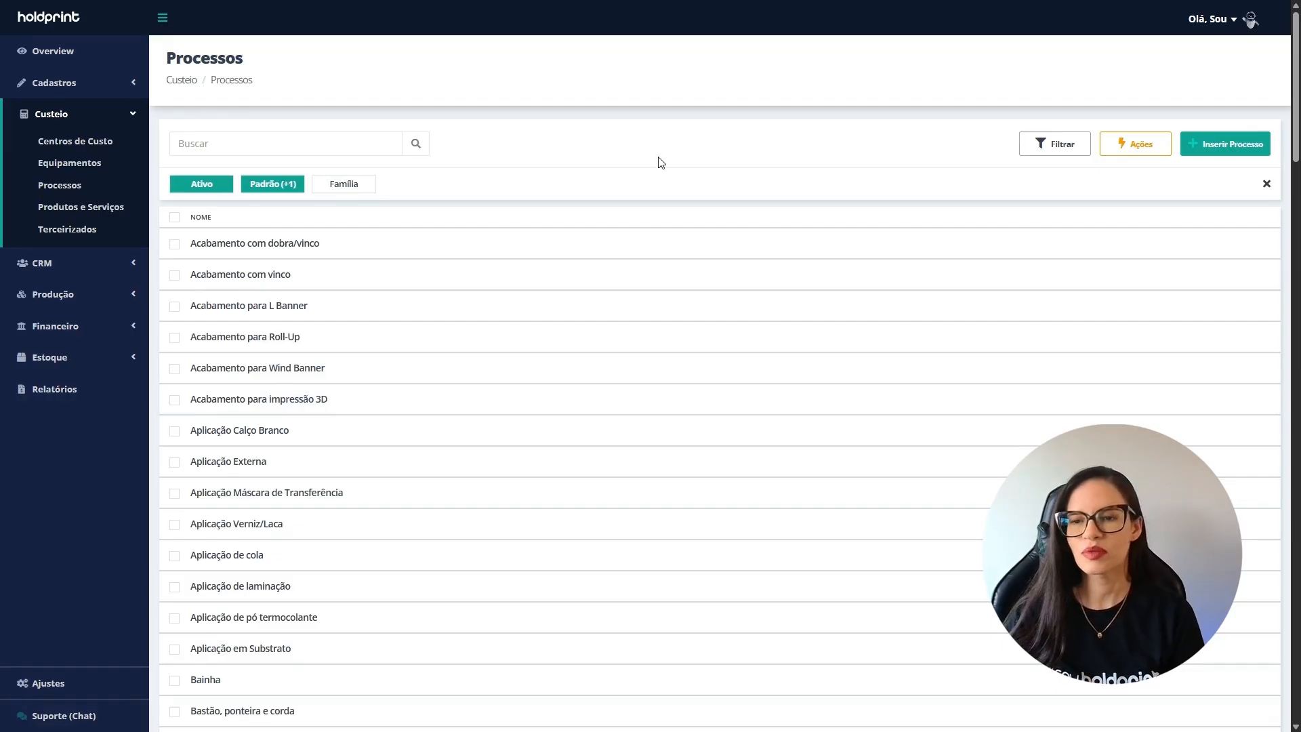
In the Aplicação Externa process, set productivity to 5 for Em Vitrine, 6 for Em Tapume, 3 for Em Parede and 2 for Floor door
left_click(244, 466)
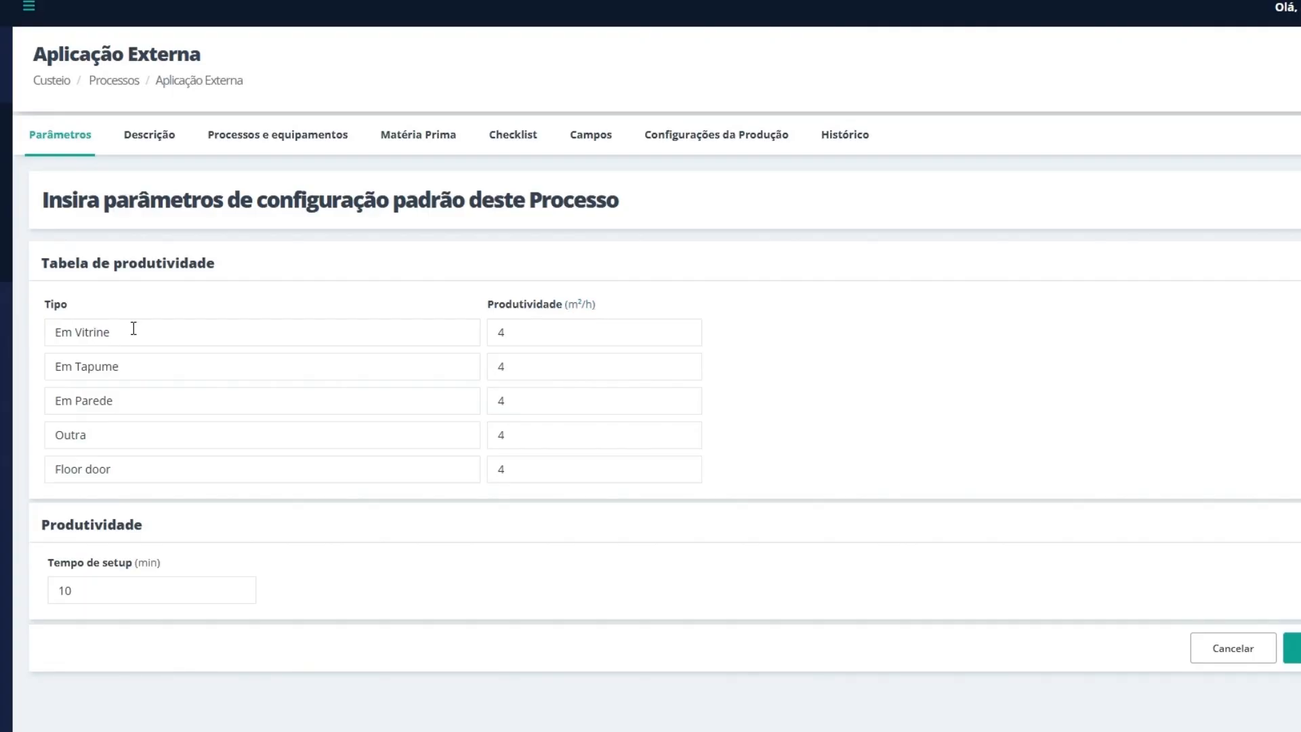
left_click(521, 330)
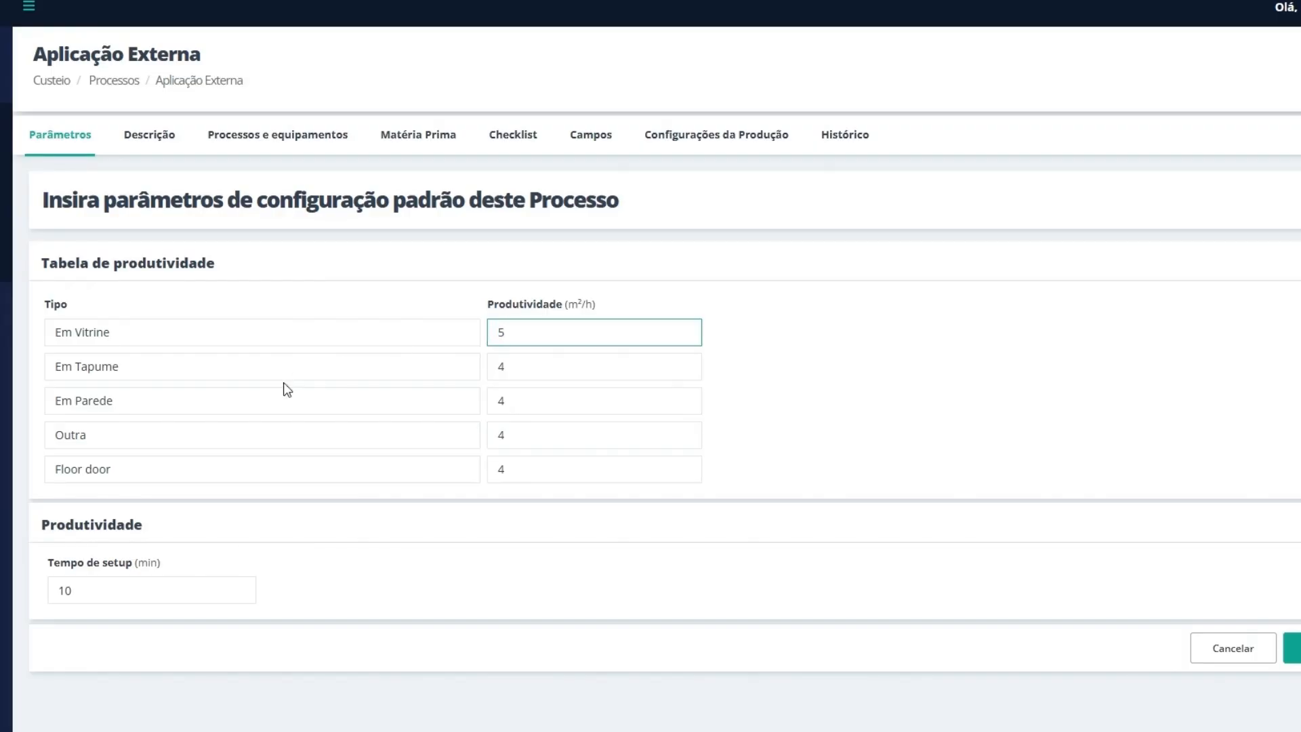
left_click(589, 374)
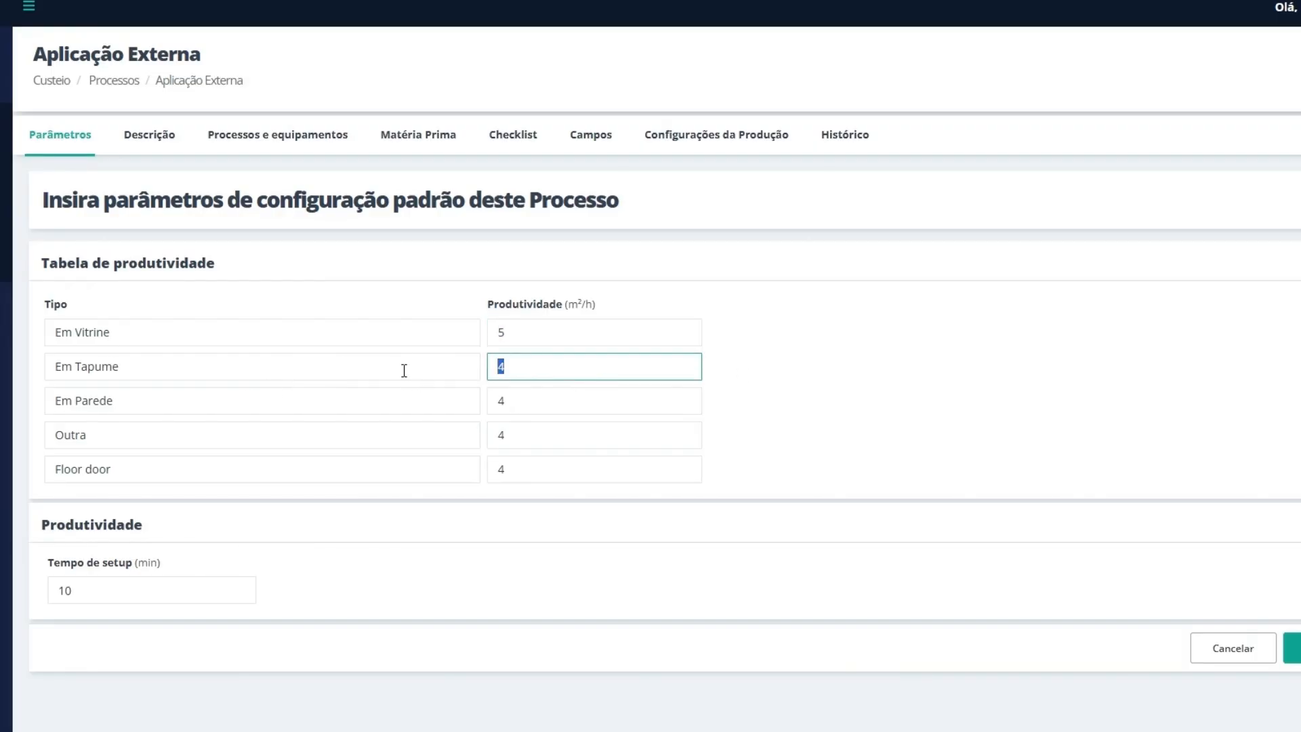
type("6")
left_click(526, 407)
type("3")
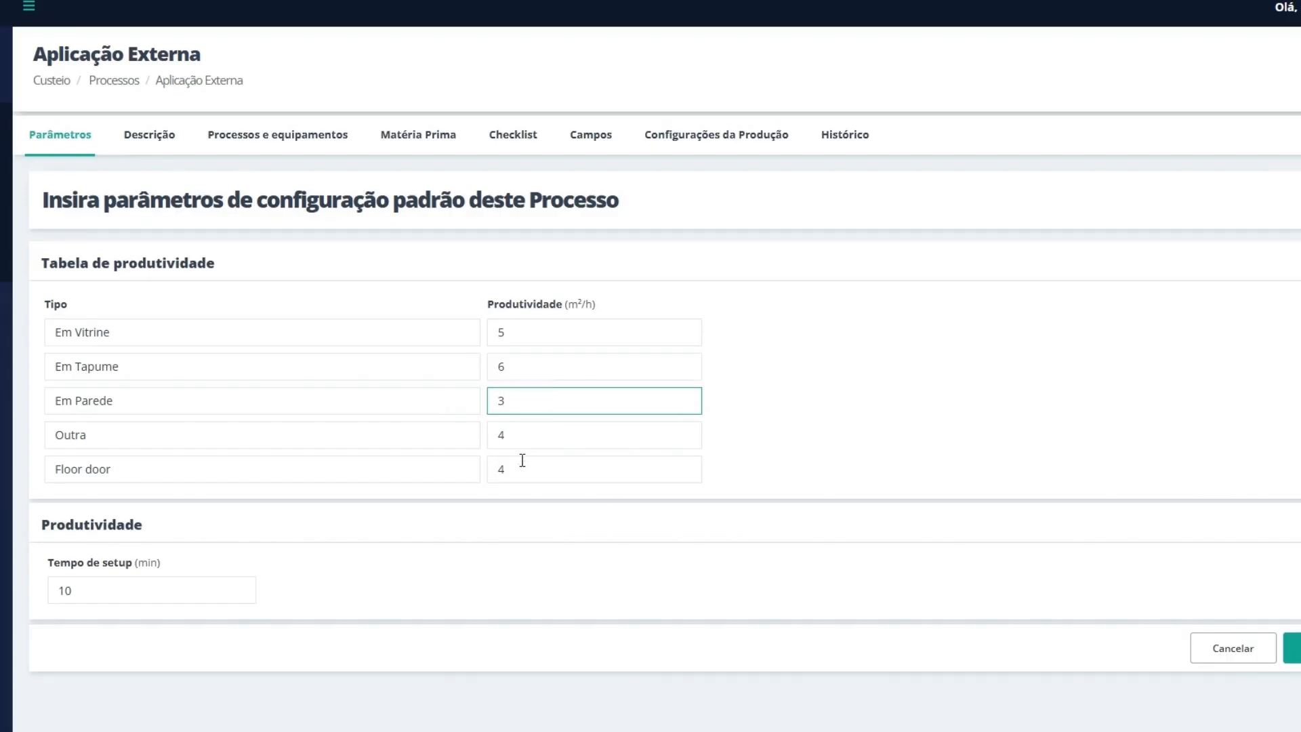
left_click(523, 466)
type("2")
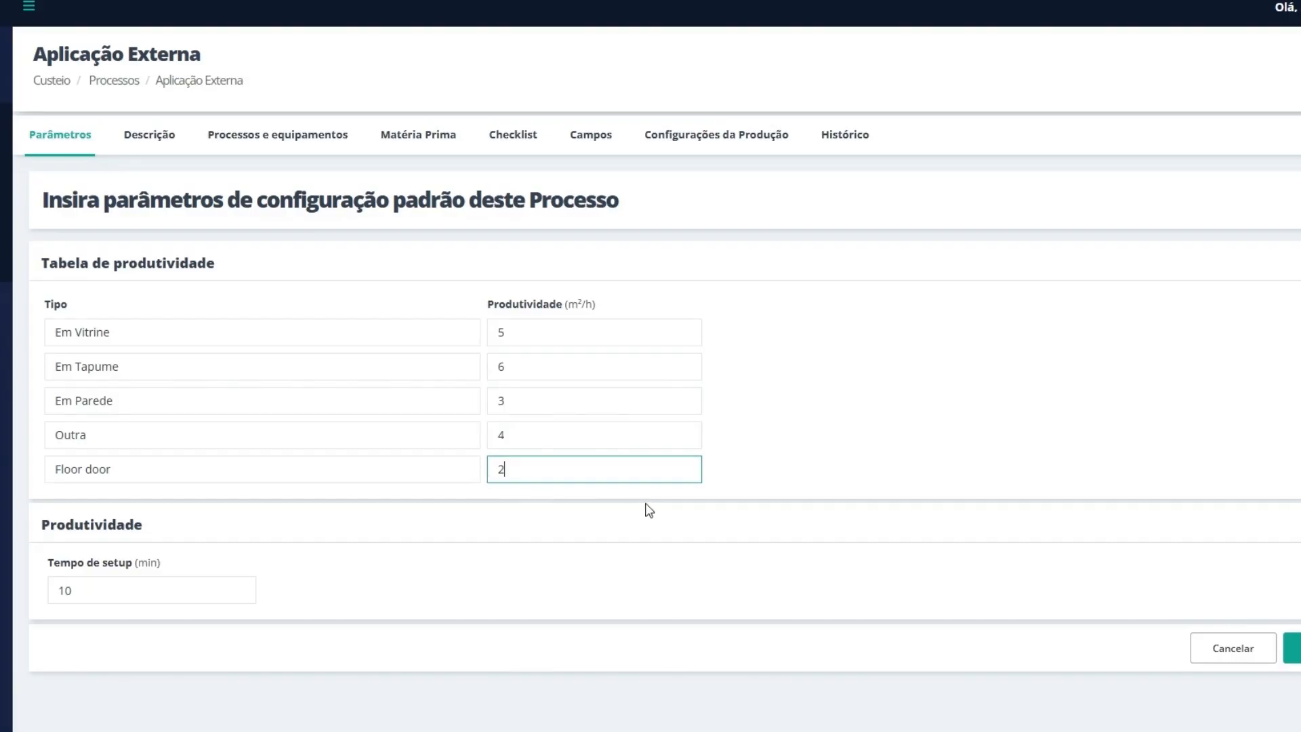
left_click(1247, 404)
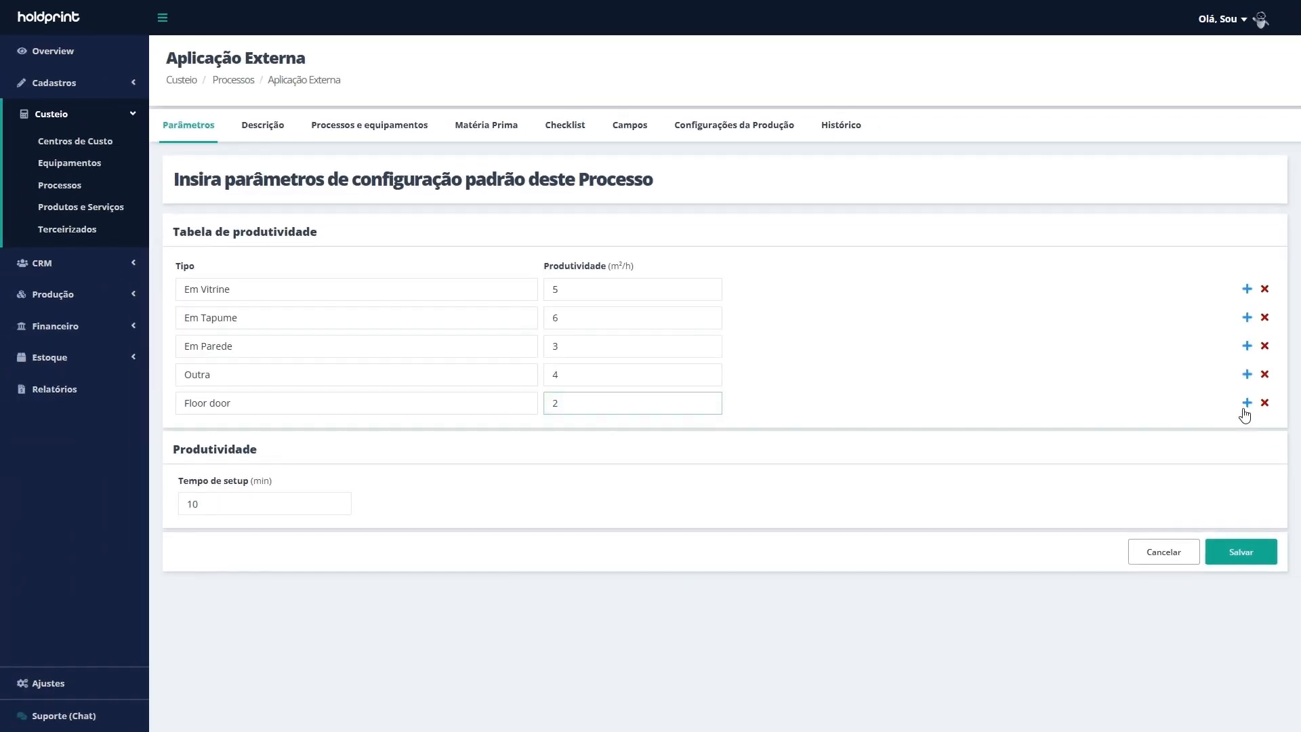
left_click(1265, 431)
Set the setup time of Aplicação Externa to 5 minutes and save the parameters
left_click_drag(223, 509, 140, 506)
type("5")
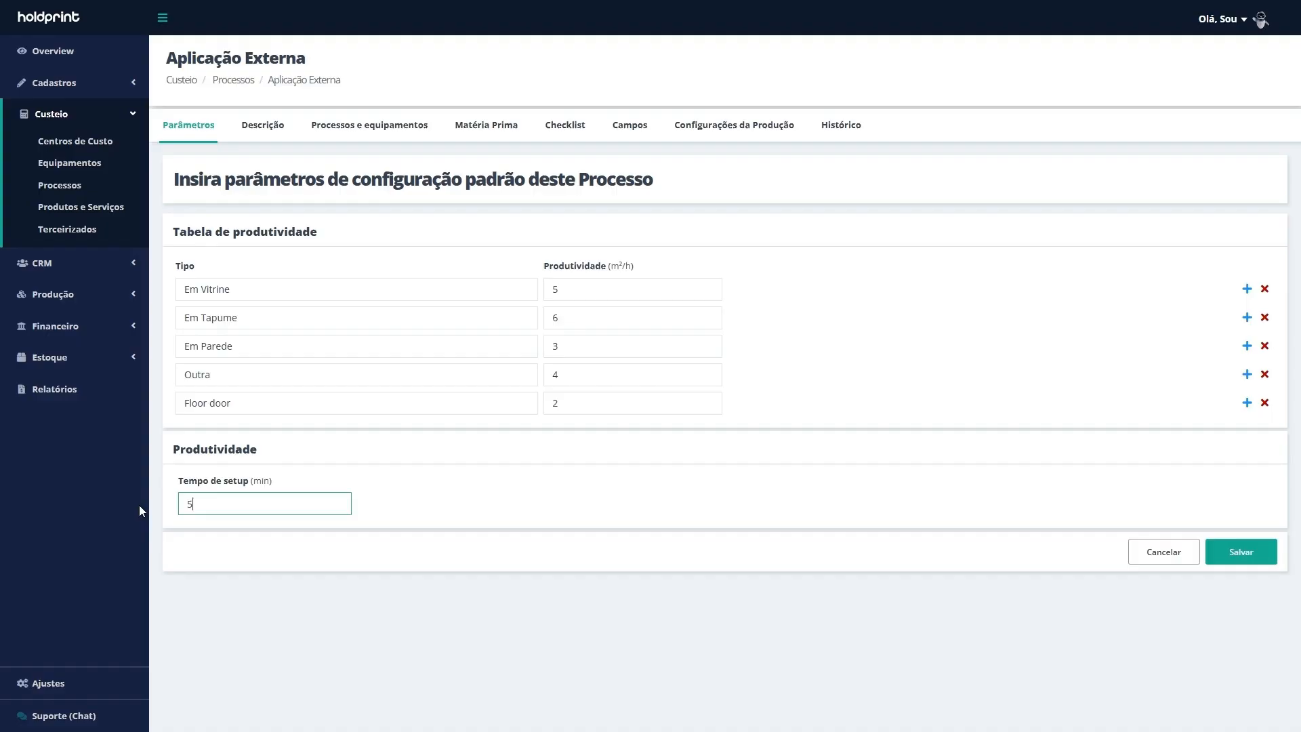
left_click(502, 515)
left_click(1241, 552)
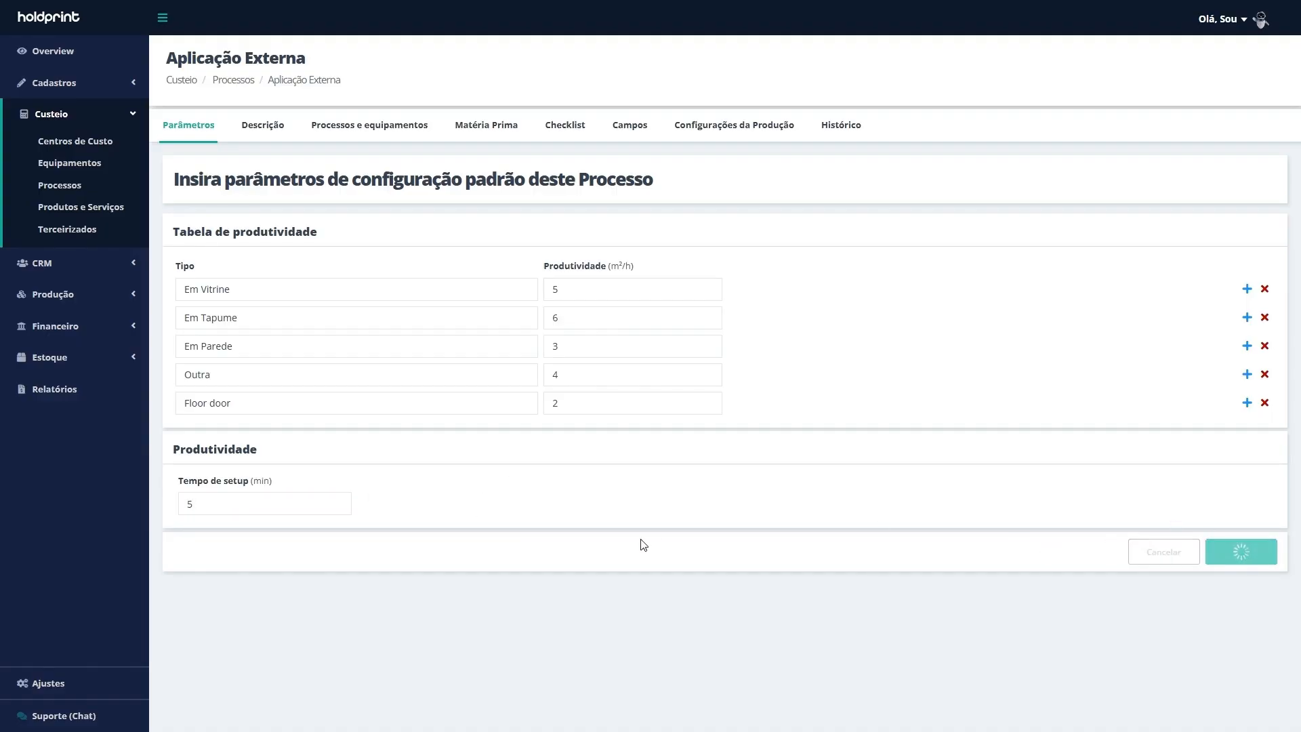
Review the description and cost centre options of Aplicação Externa, keeping Instalação, and open its linked processes and equipment
left_click(256, 134)
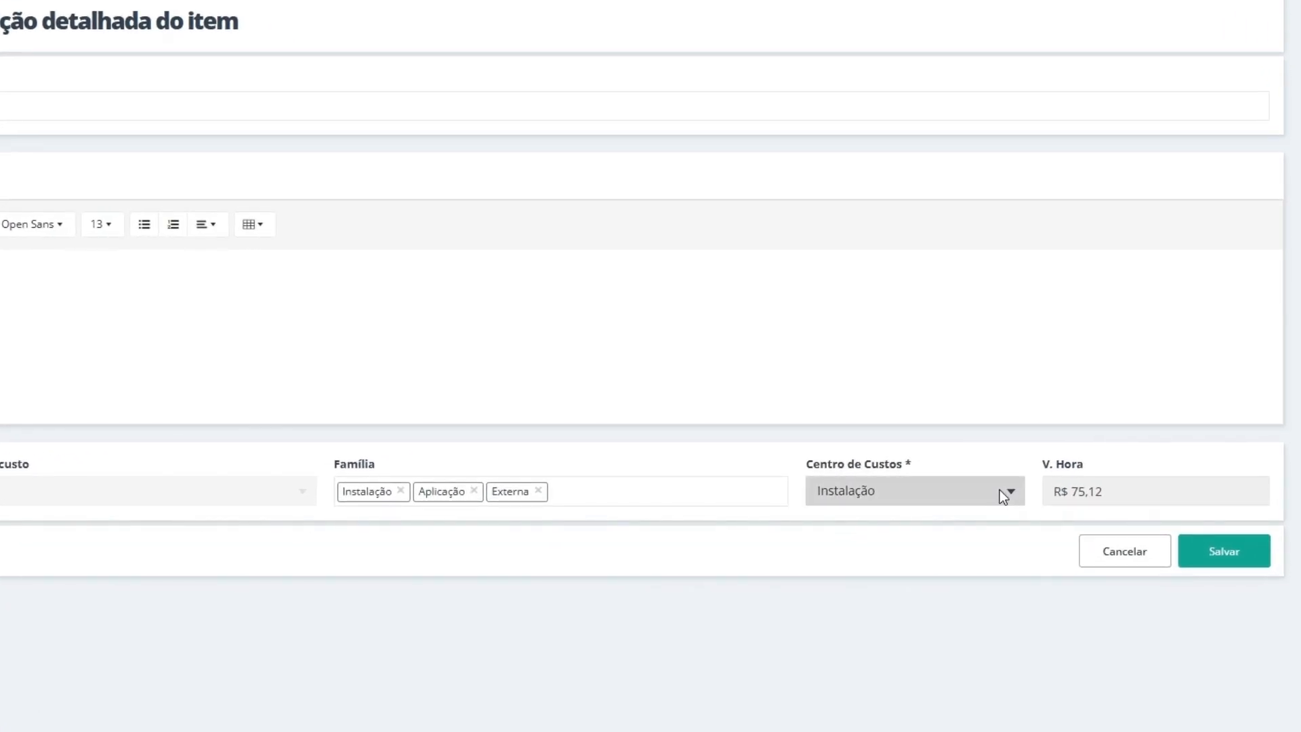
left_click(1004, 496)
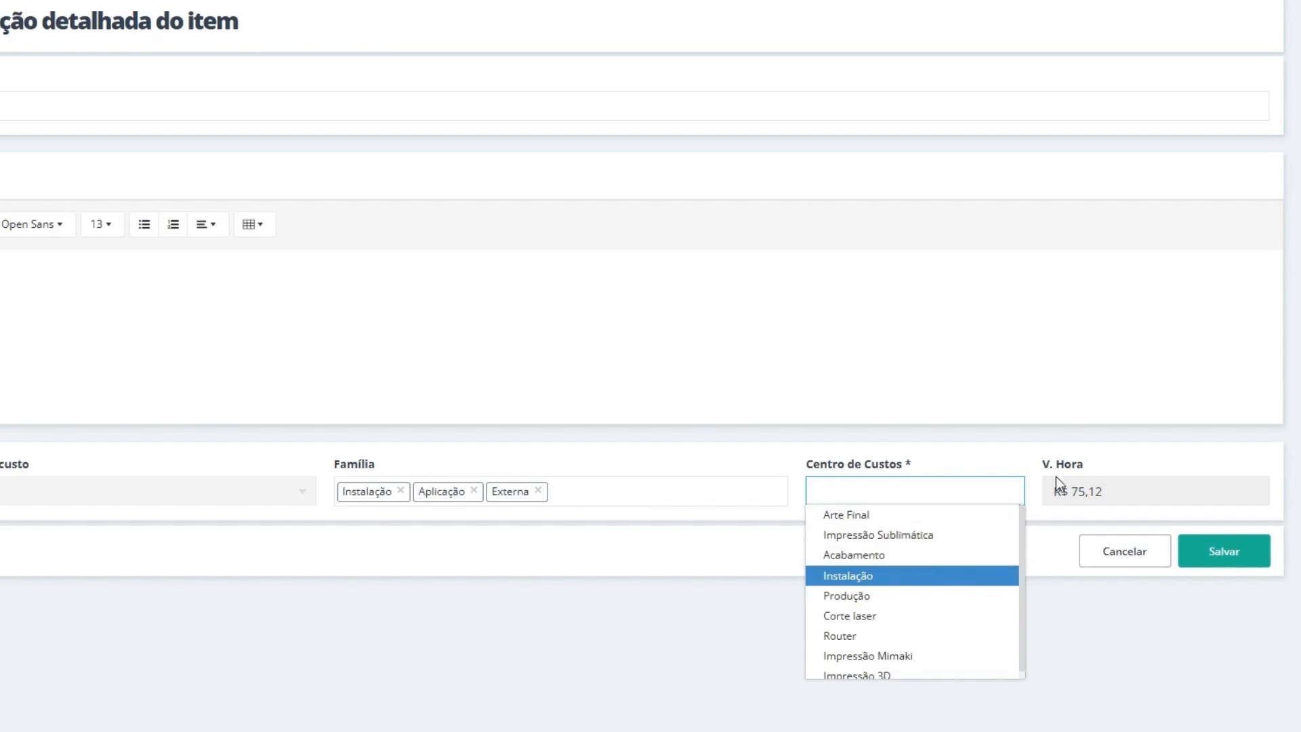
left_click(977, 576)
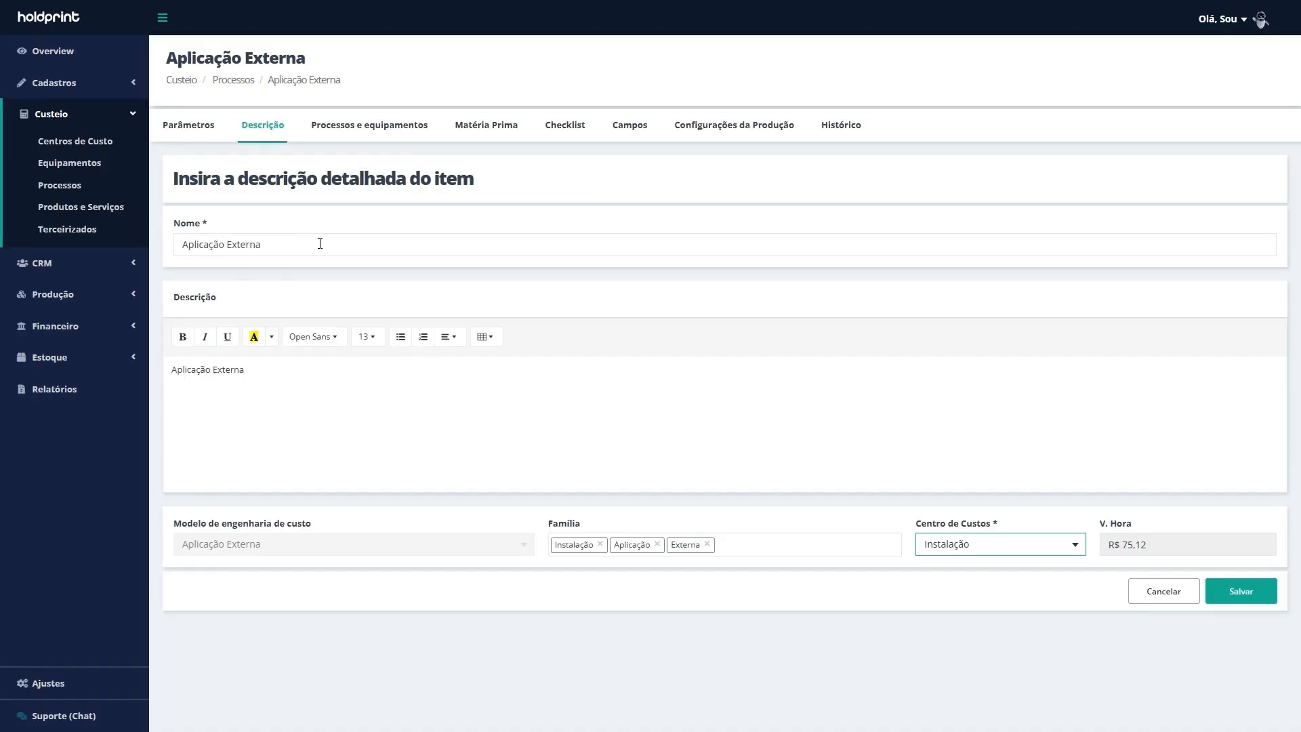
left_click(320, 244)
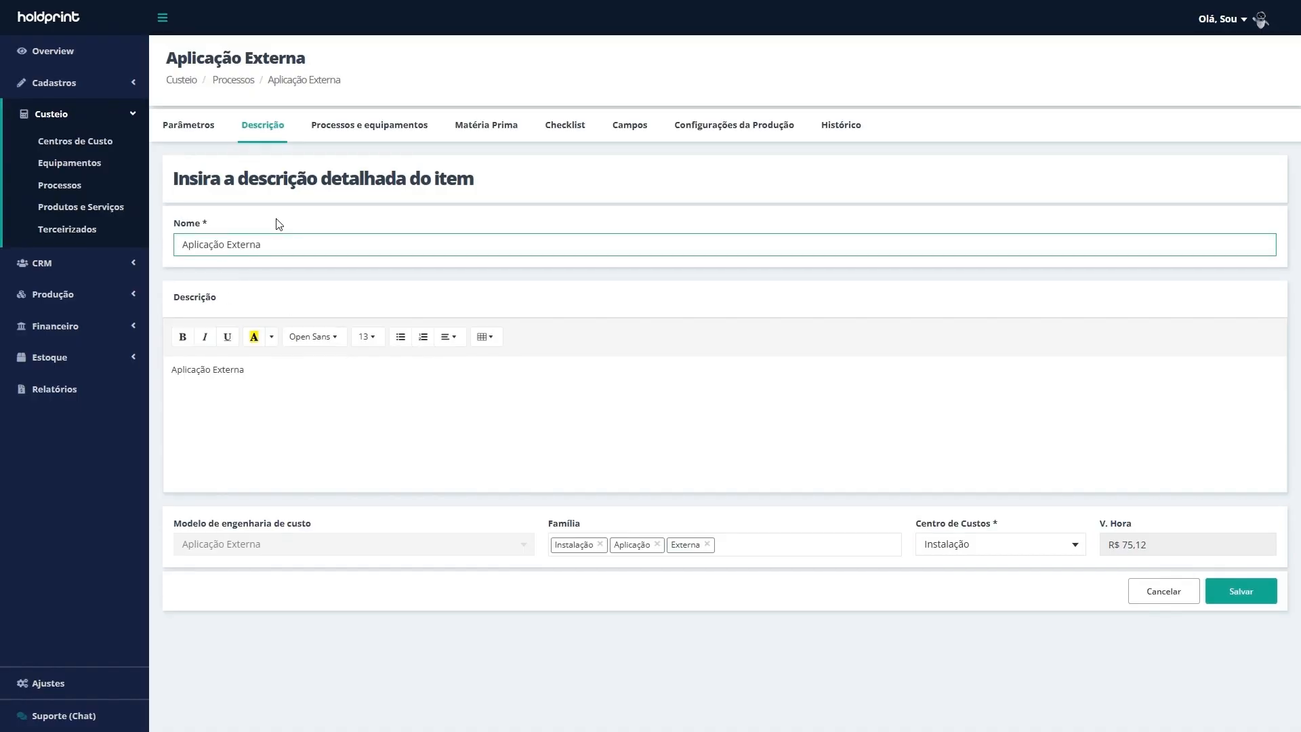
left_click(386, 132)
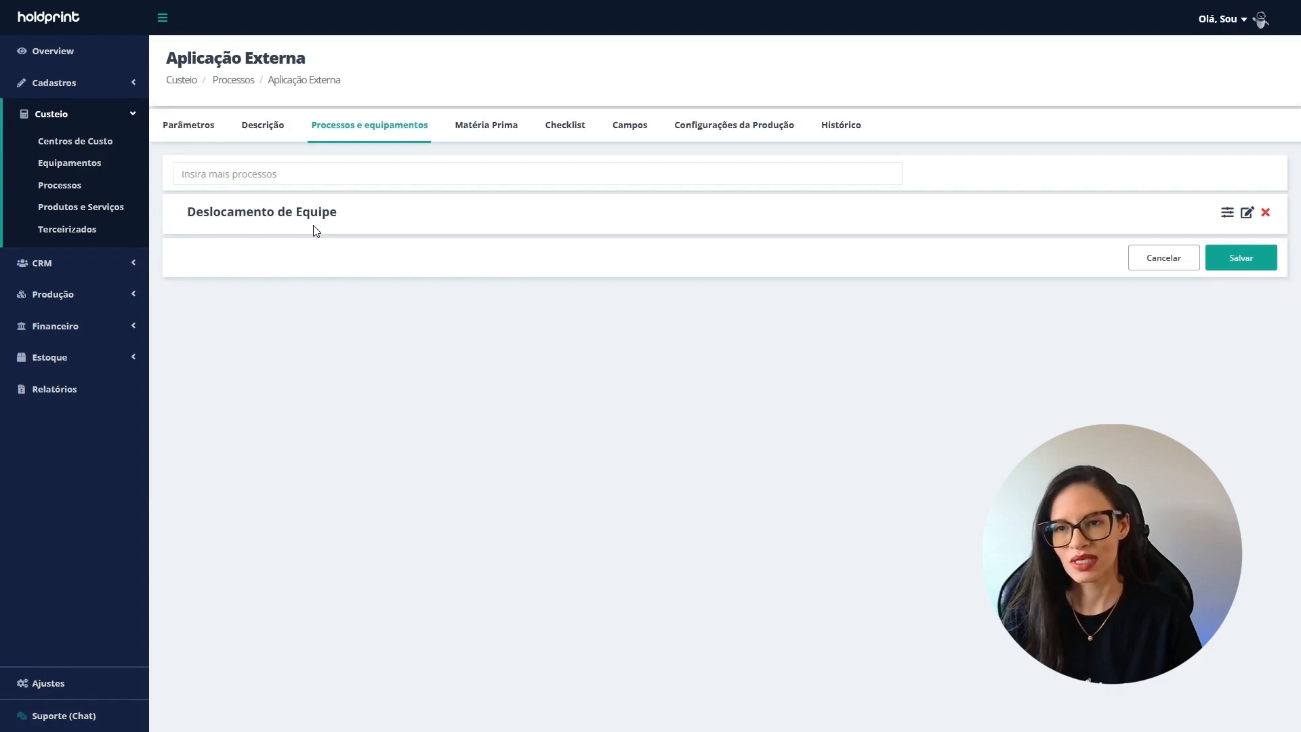
Keep Em Vitrine as the default application type and 2 people in the Aplicação Externa checklist, and save the process
left_click(513, 130)
left_click(575, 132)
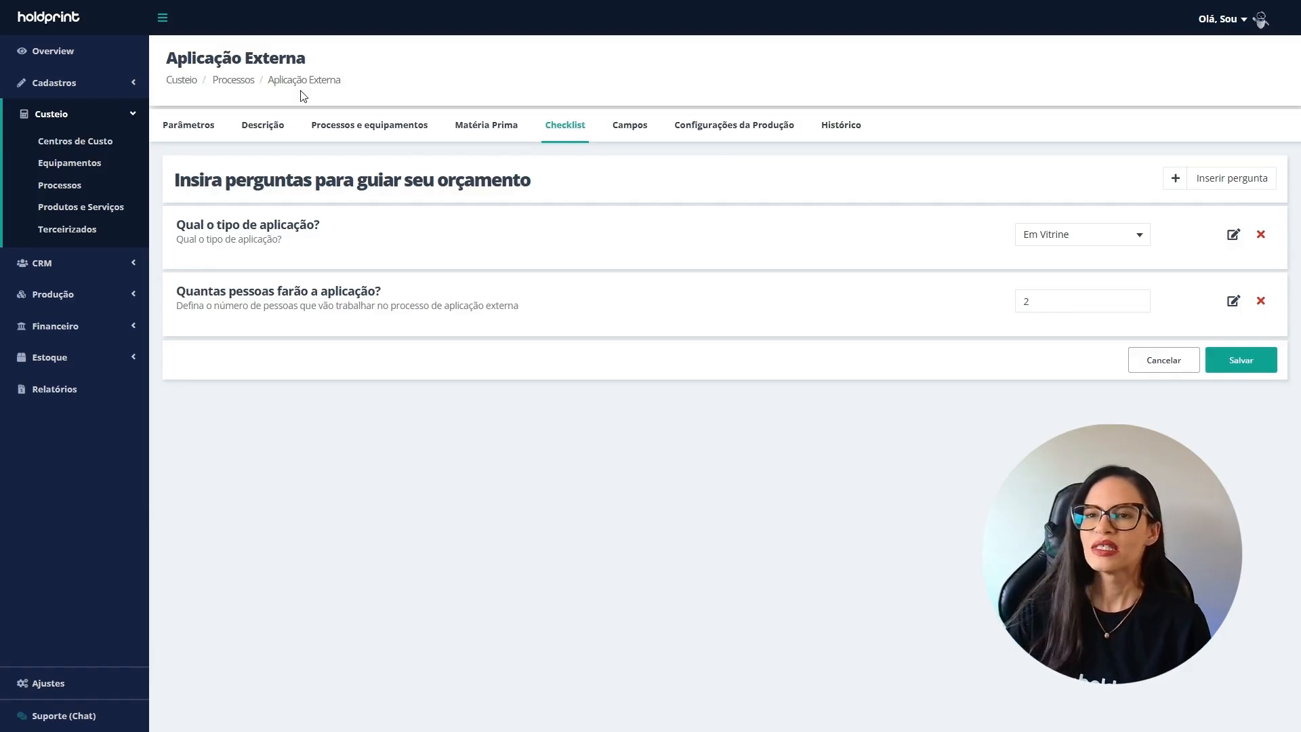
left_click(203, 135)
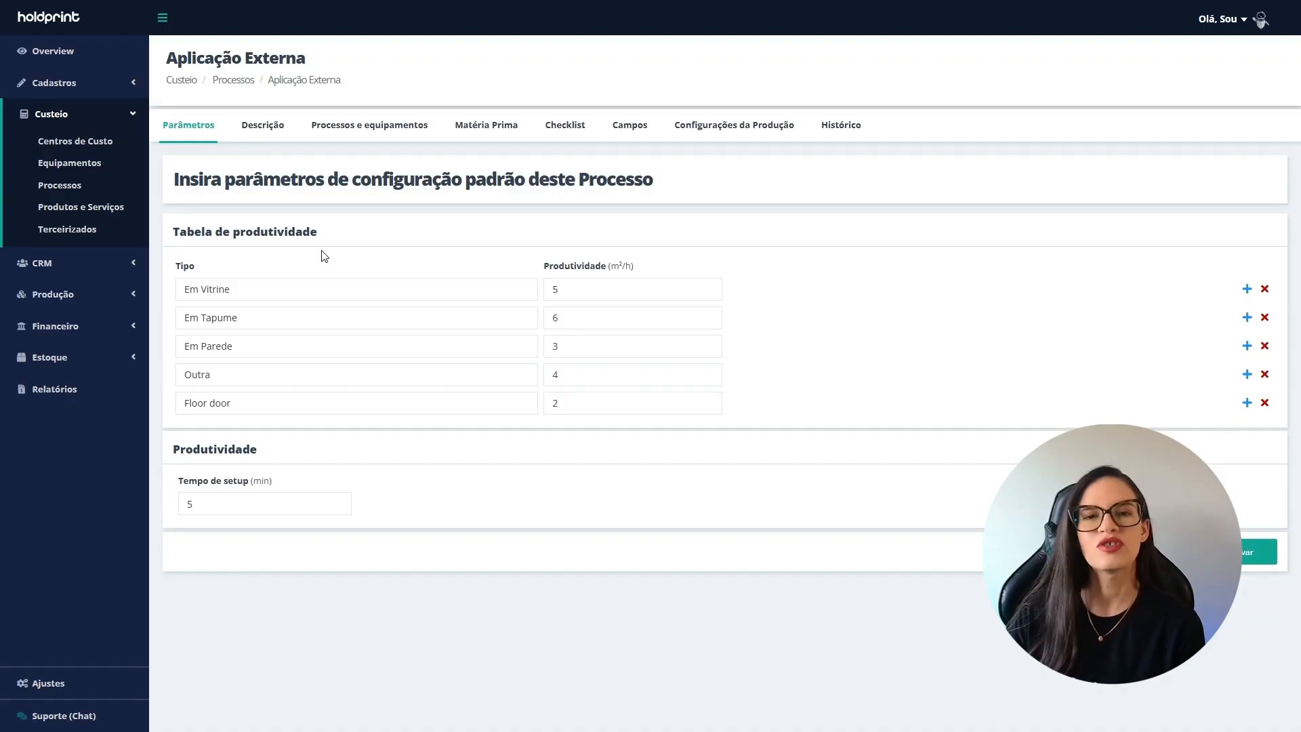
left_click(577, 125)
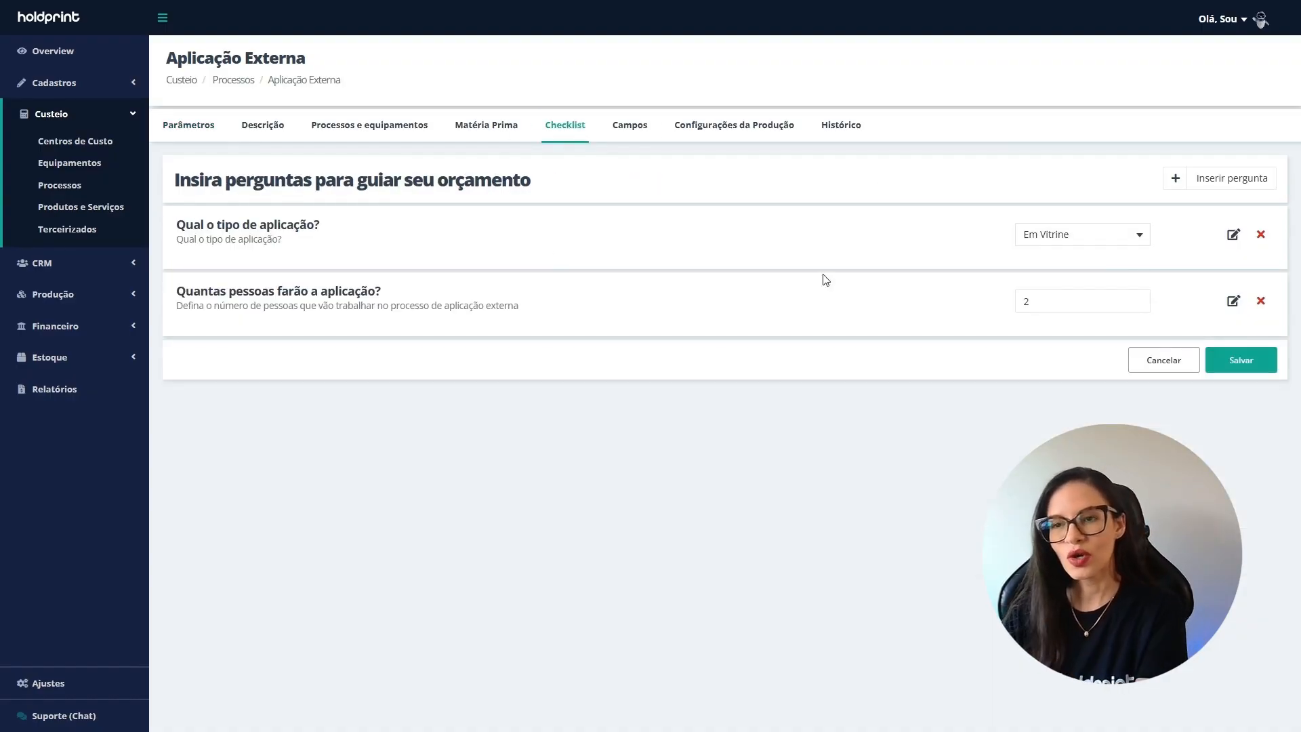
left_click(1108, 244)
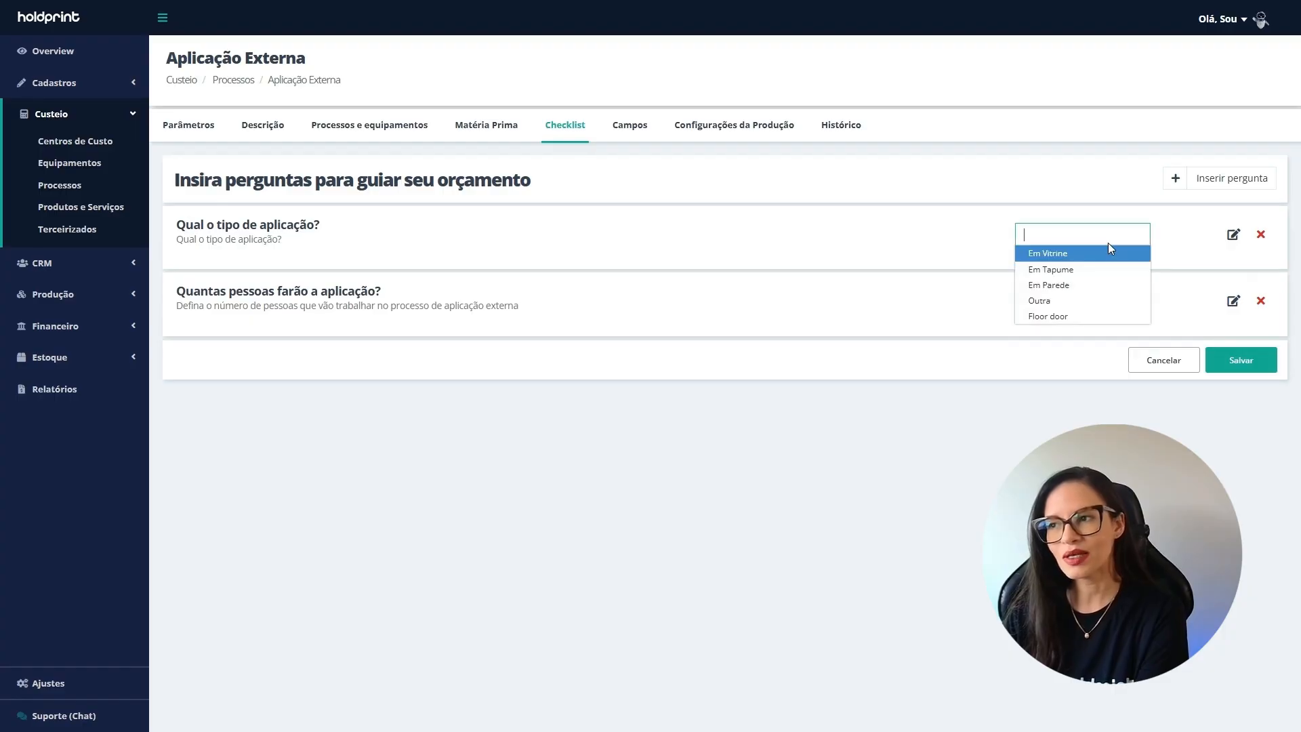
left_click(1102, 253)
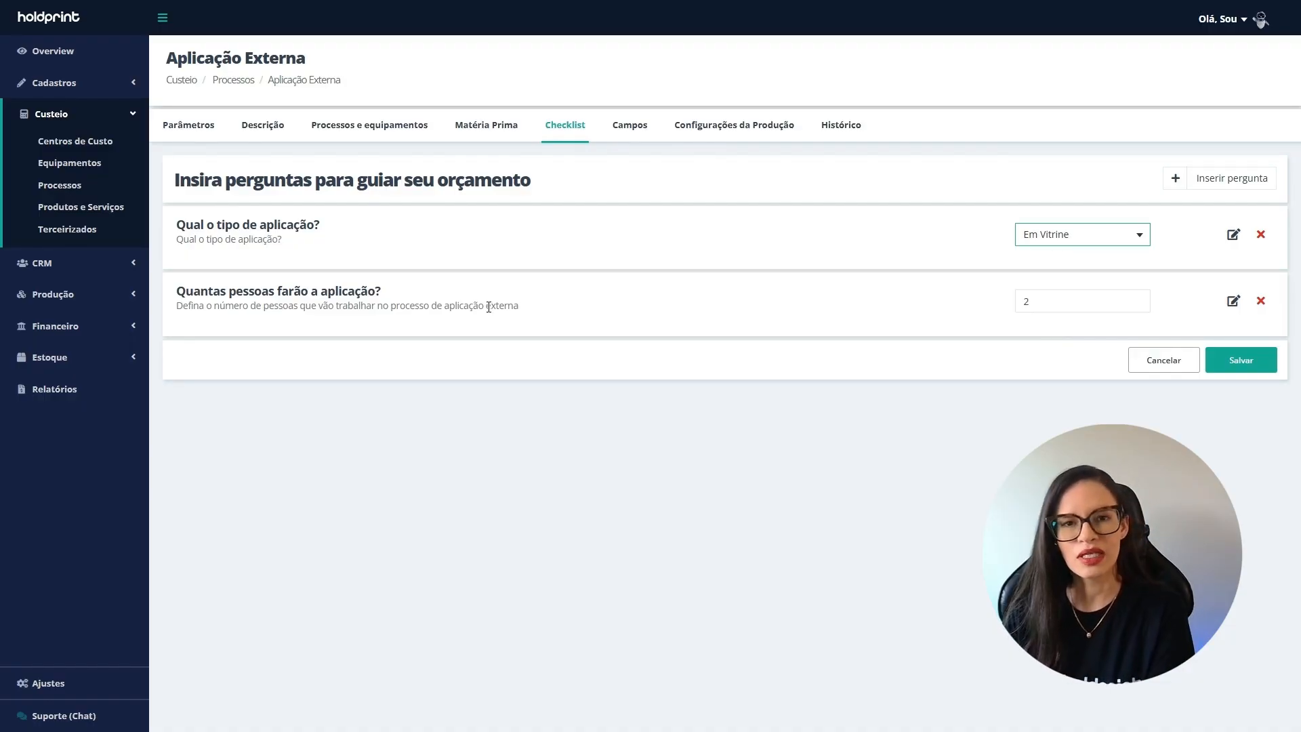
left_click(1071, 312)
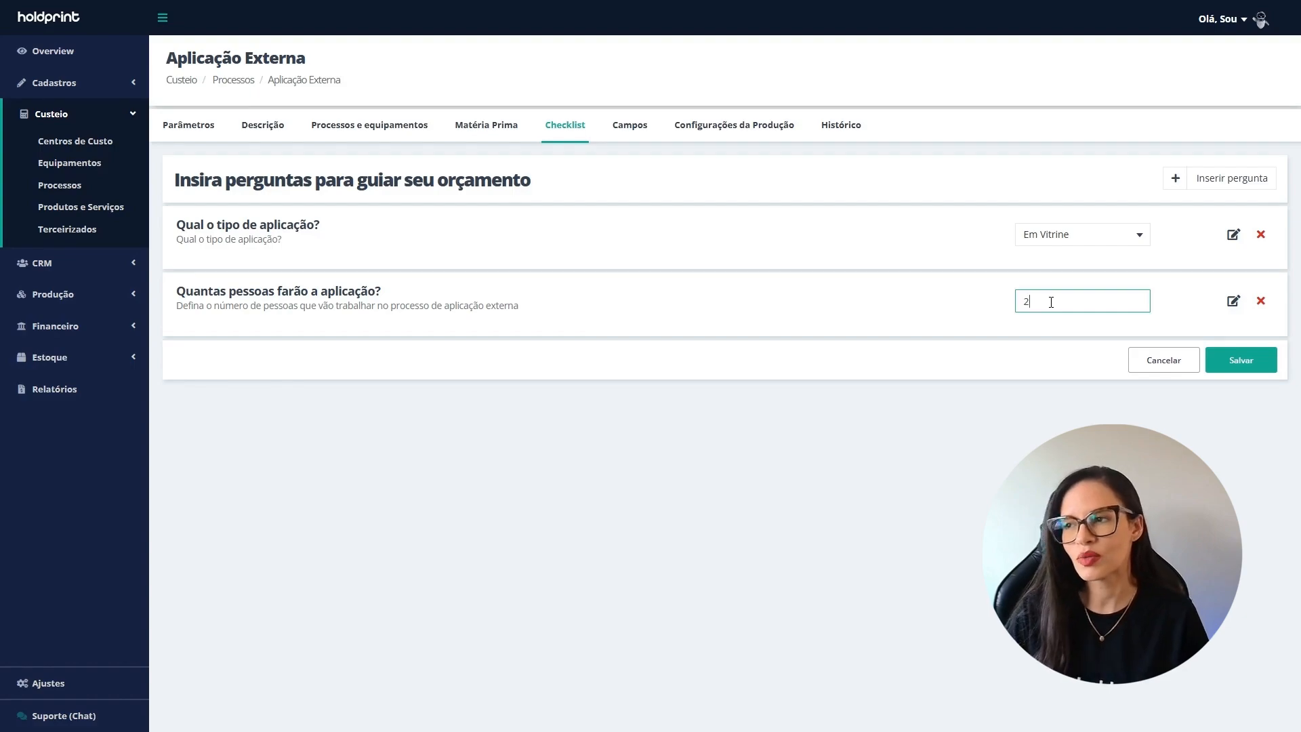
left_click(1255, 375)
Search the process list for "deslocamen" and open the Deslocamento de Equipe process
left_click(231, 82)
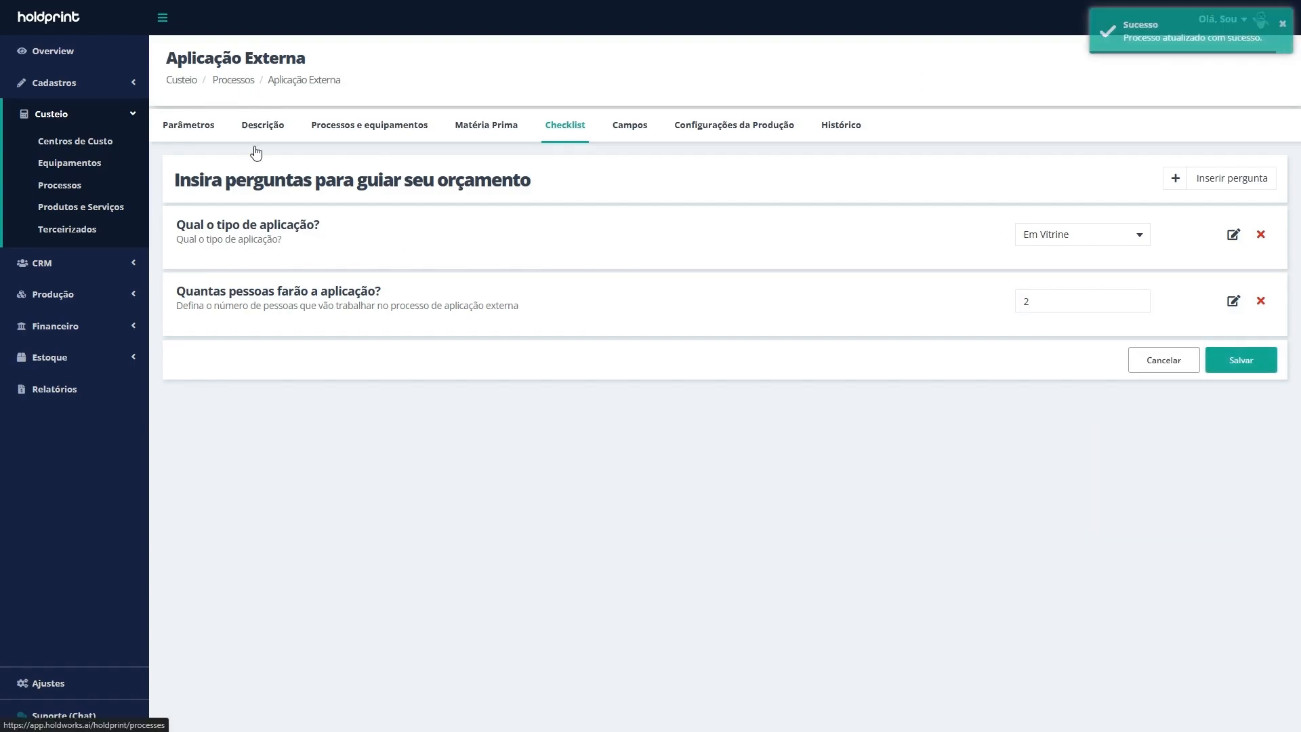
type("deslocamen")
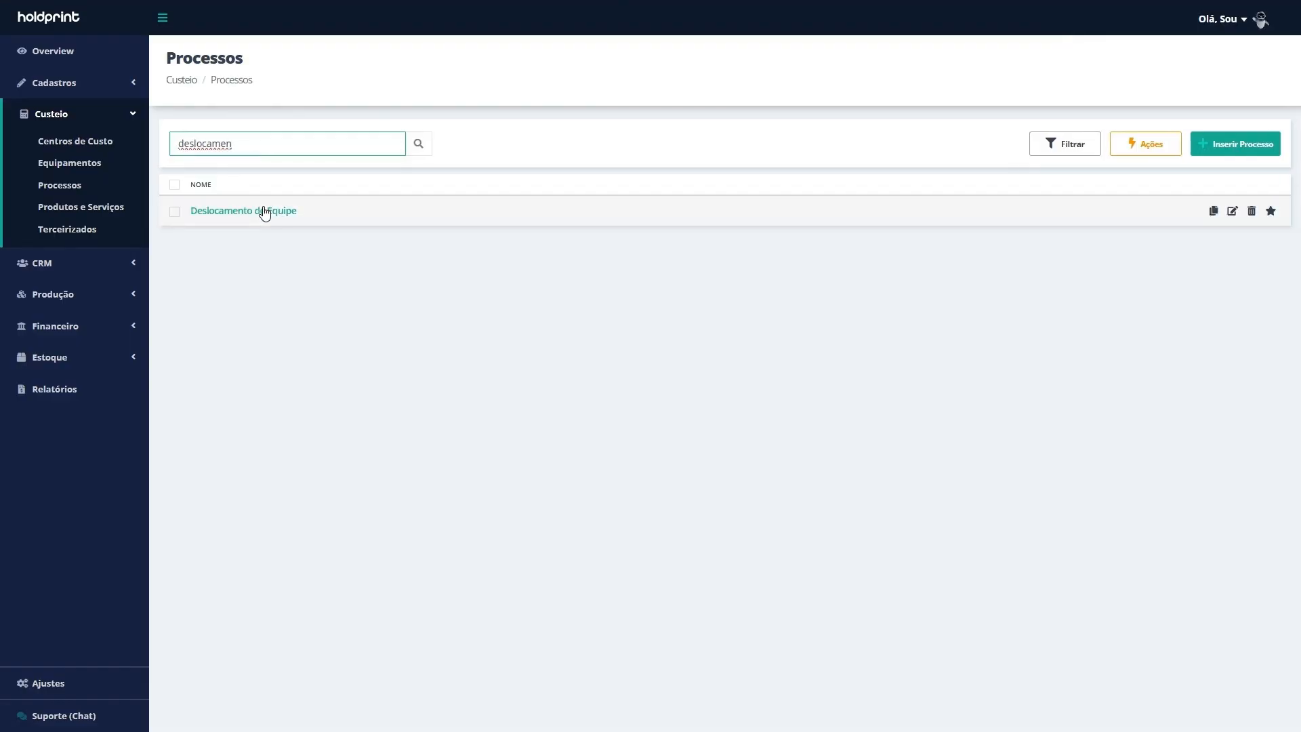
left_click(264, 212)
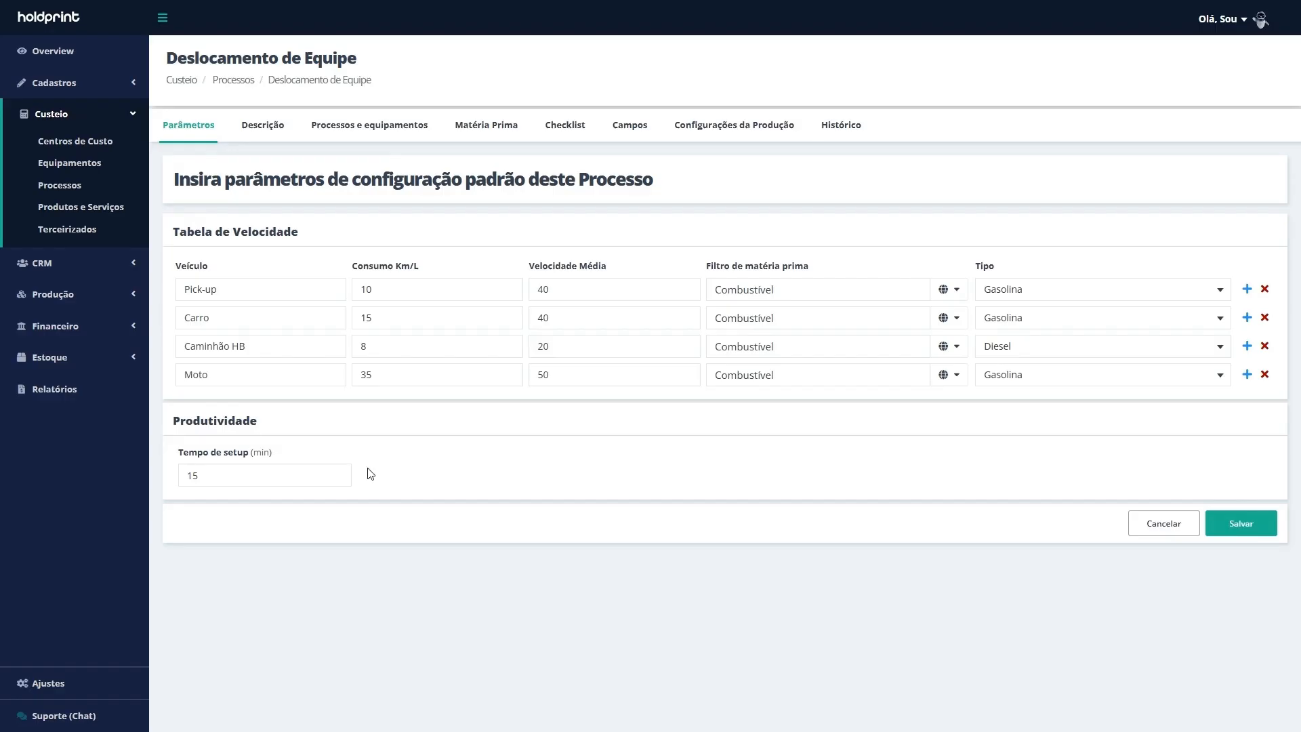
Review the vehicle names in the Deslocamento de Equipe speed table and remove the Caminhão HB row
left_click(301, 291)
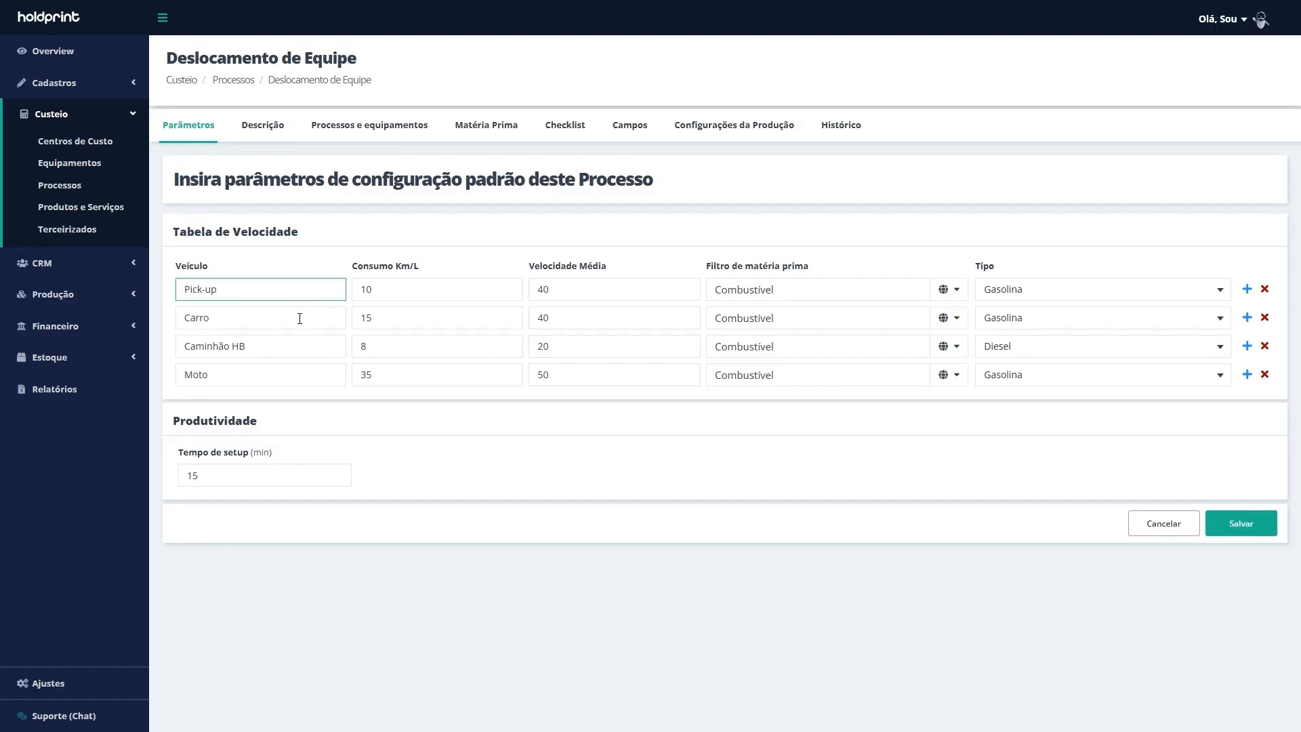
left_click(299, 313)
left_click(300, 348)
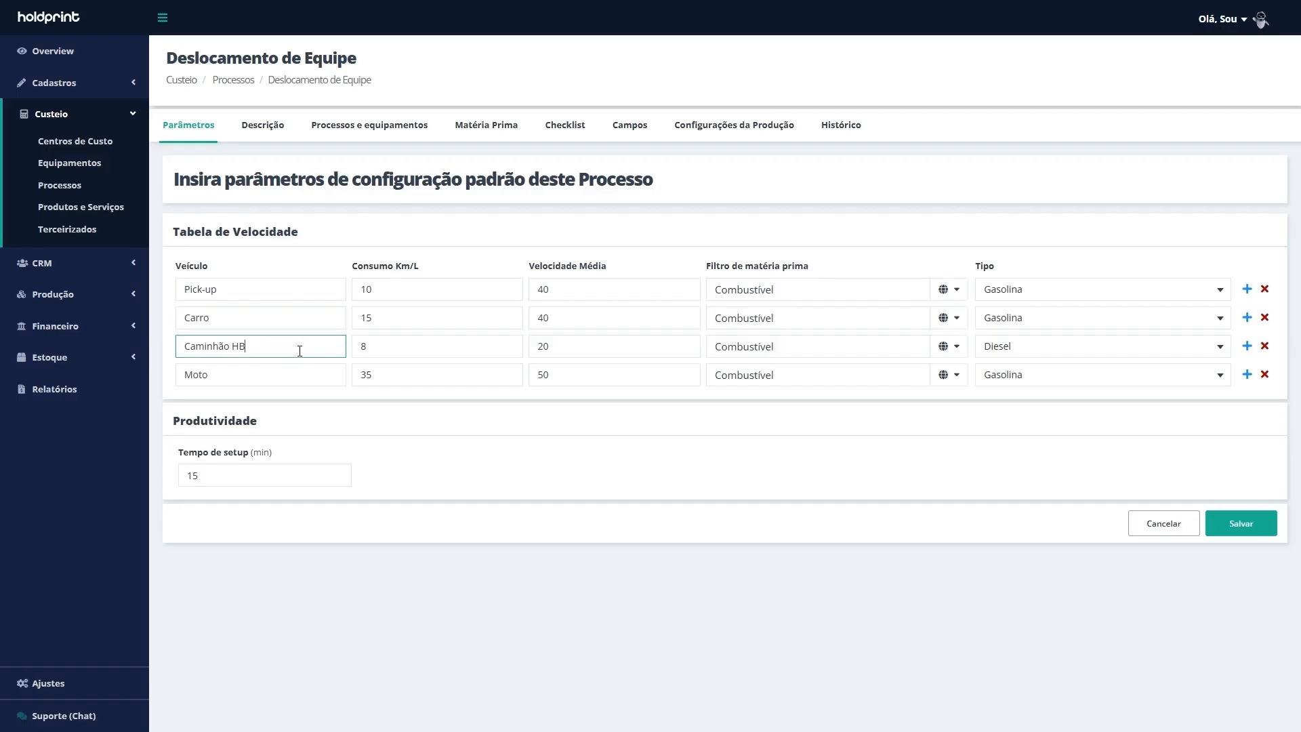
left_click(291, 381)
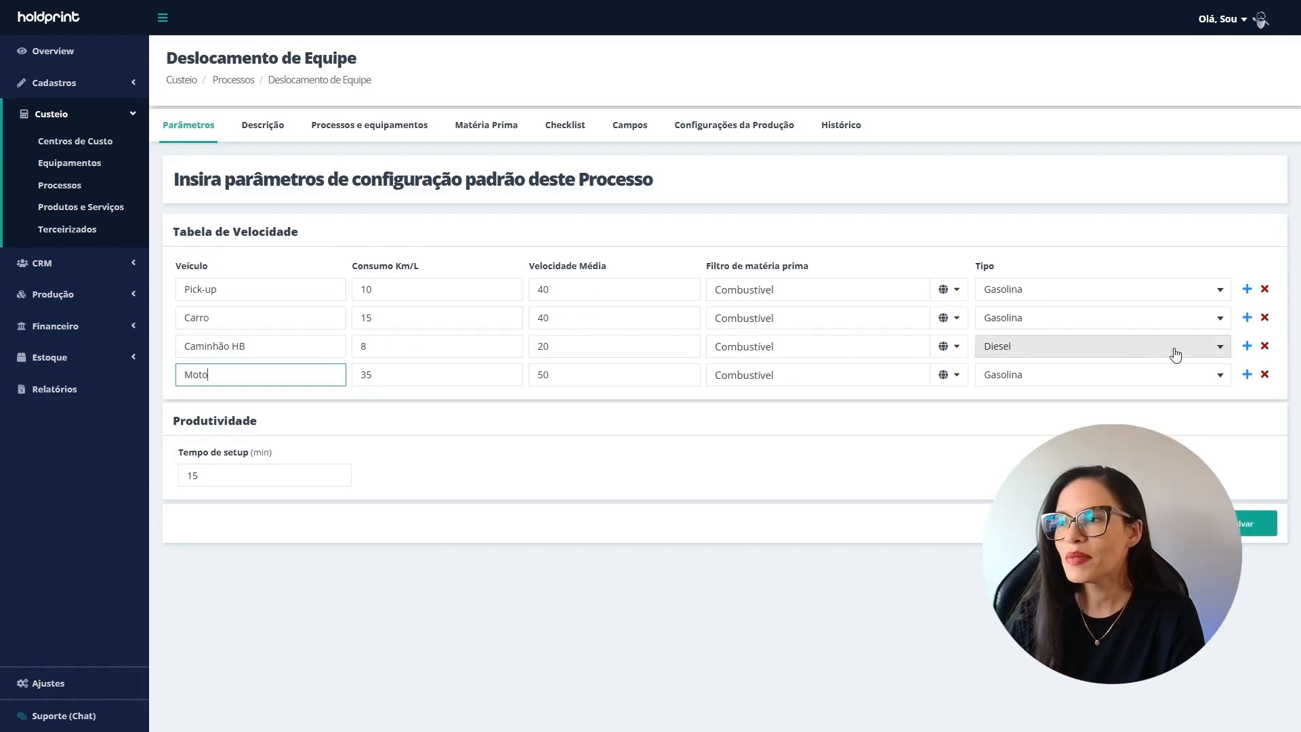
left_click(1264, 347)
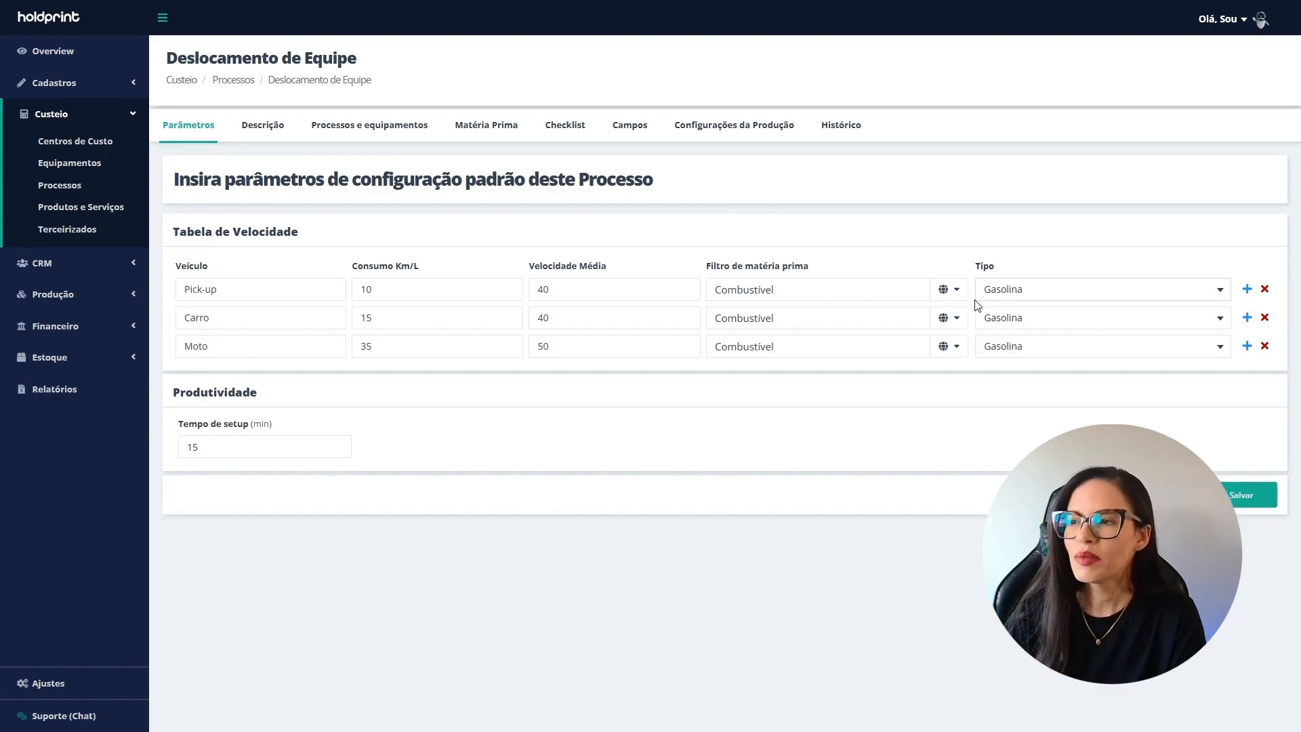
Review the fuel type options of the Pick-up row, keeping Gasolina, and select its consumption value
left_click(1219, 289)
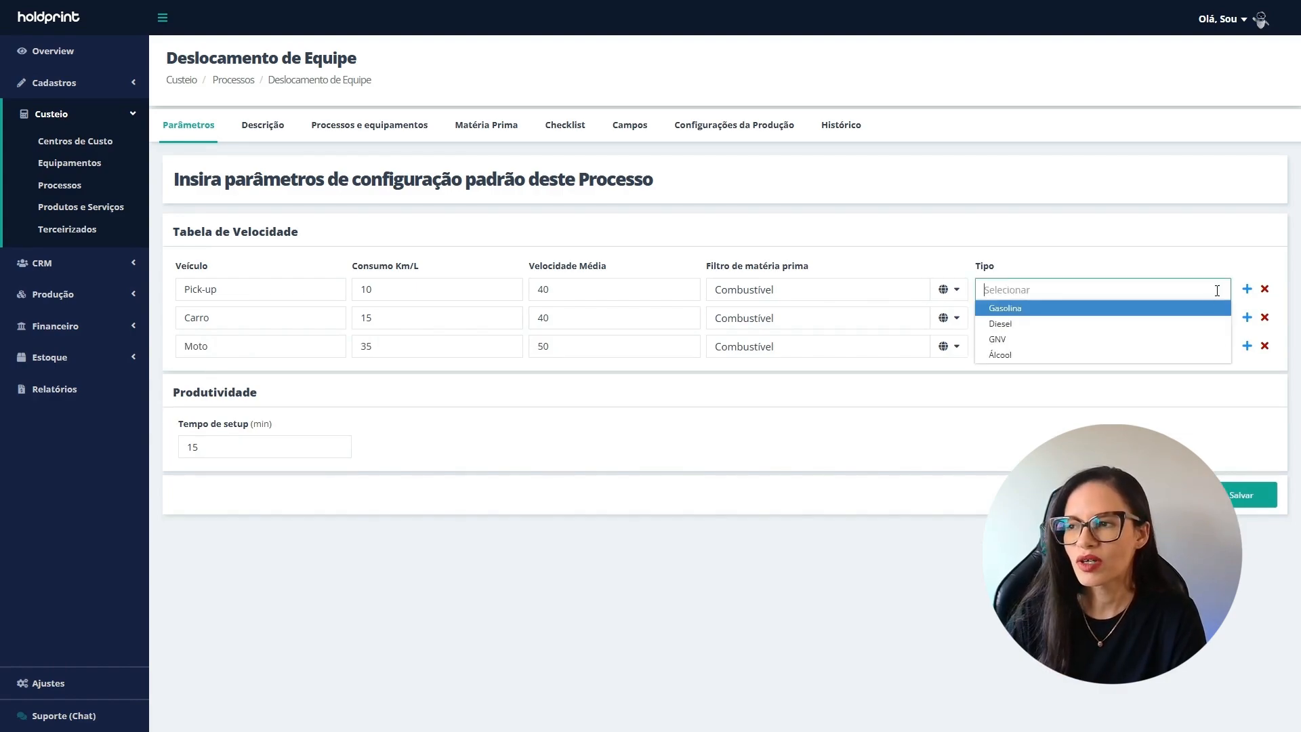
left_click(1169, 312)
left_click(798, 418)
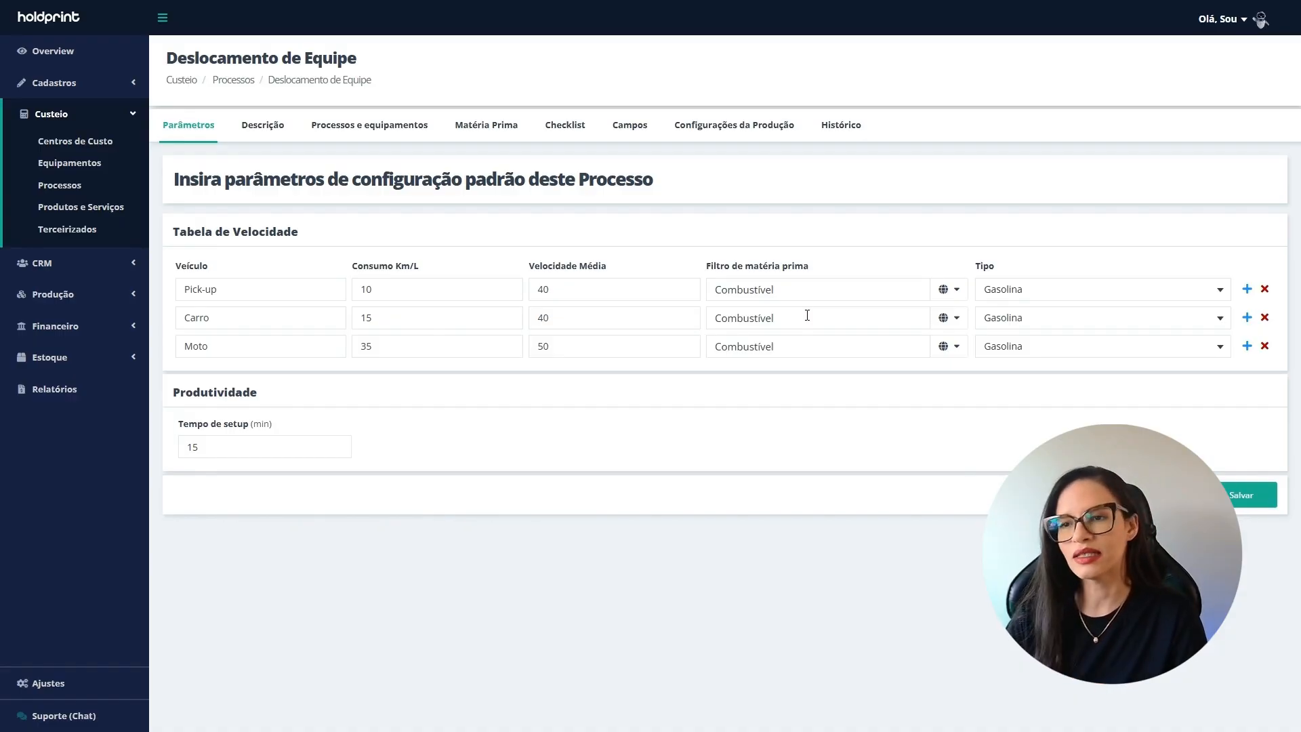
left_click(386, 288)
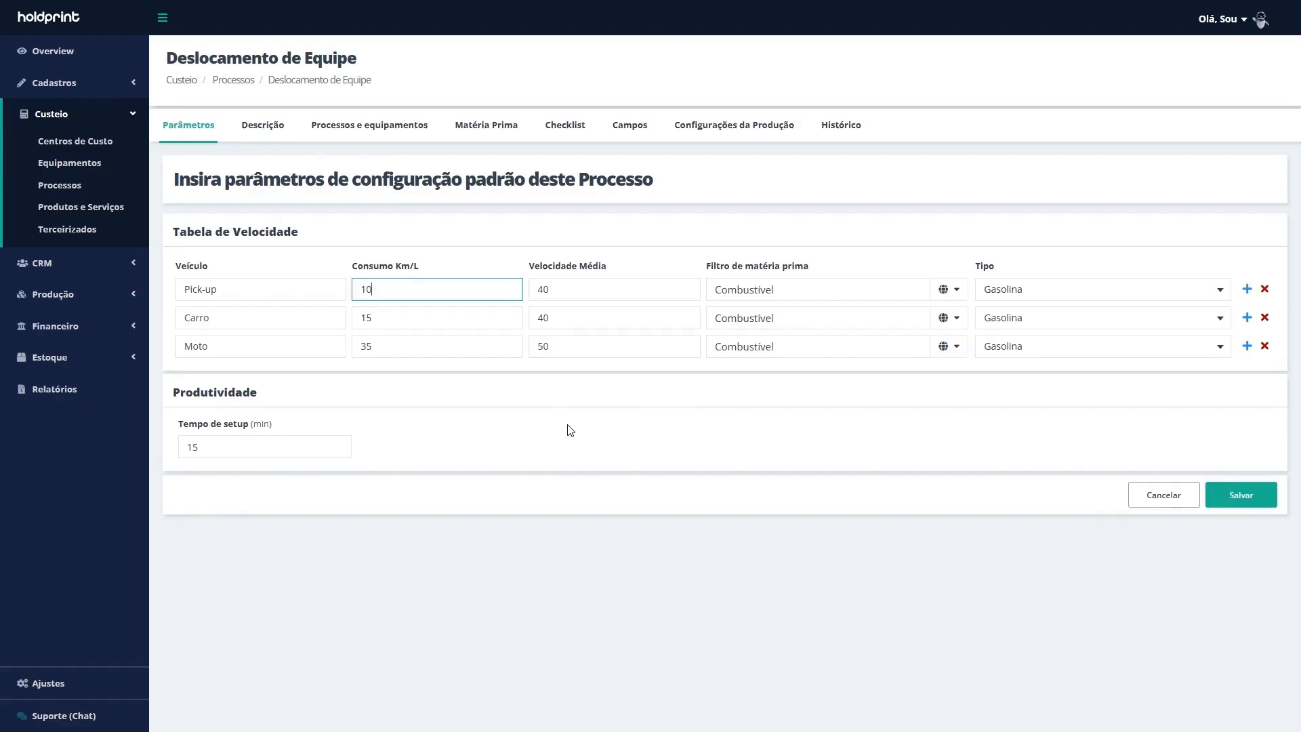
Review the description, linked processes and checklist questions of Deslocamento de Equipe
left_click(274, 131)
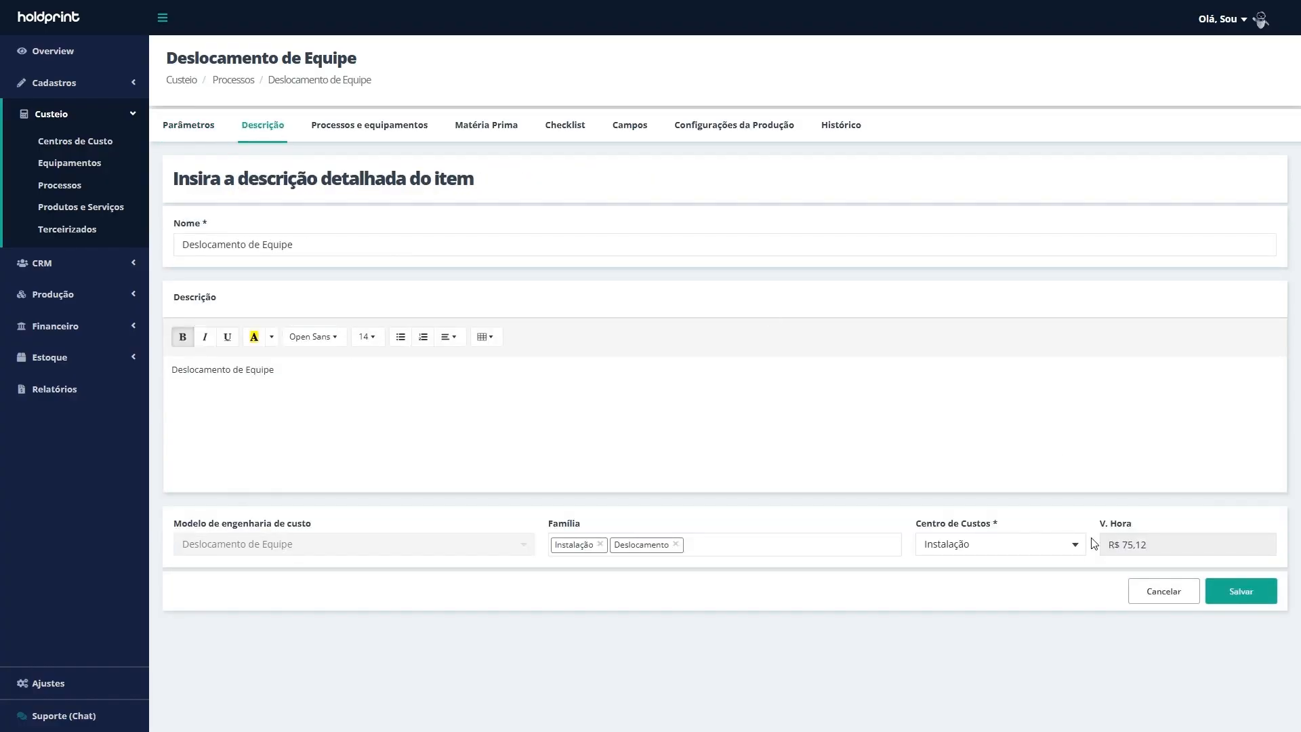
left_click(392, 128)
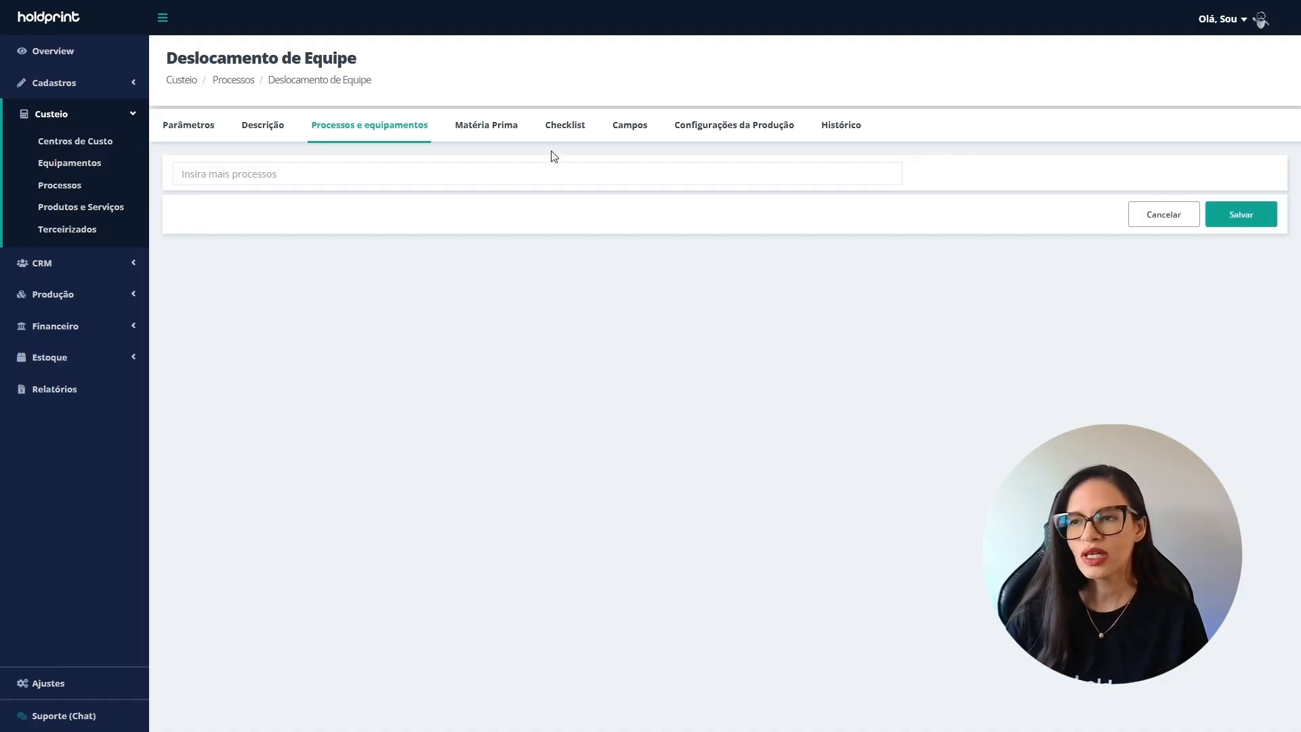
left_click(578, 133)
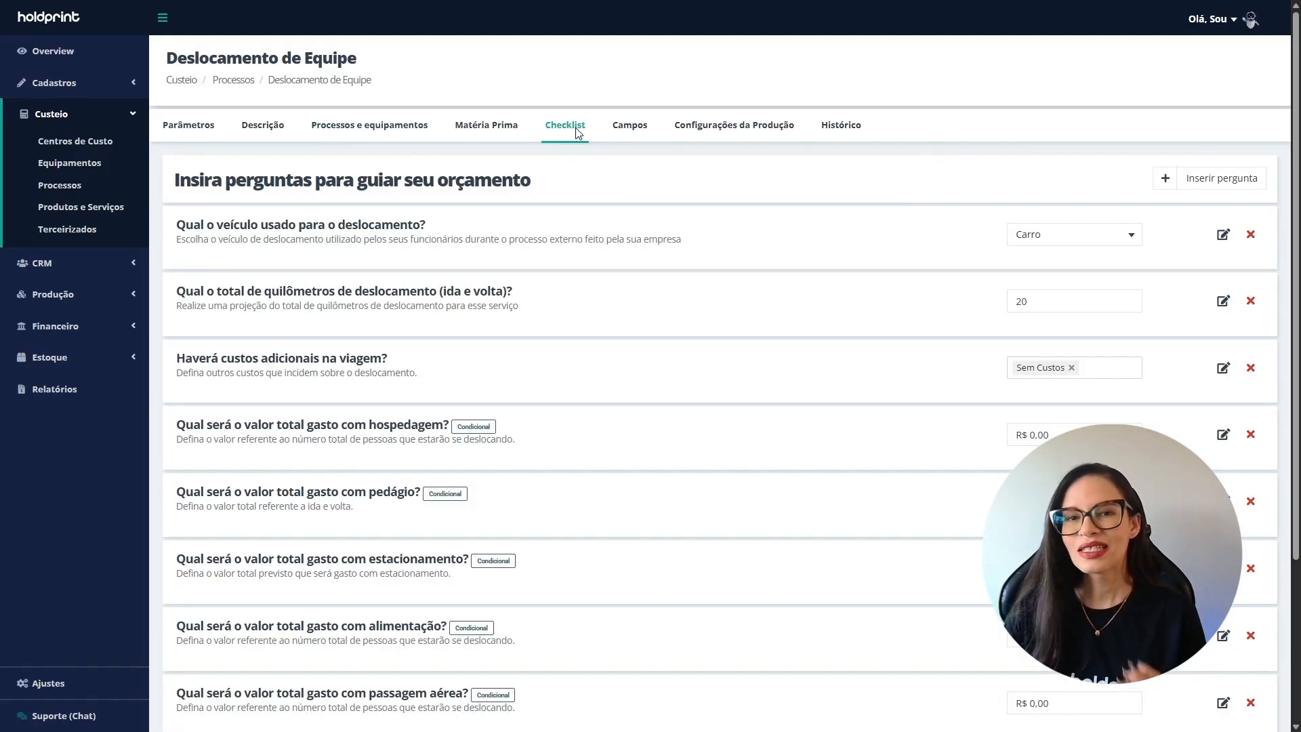
scroll(622, 315, "down", 3)
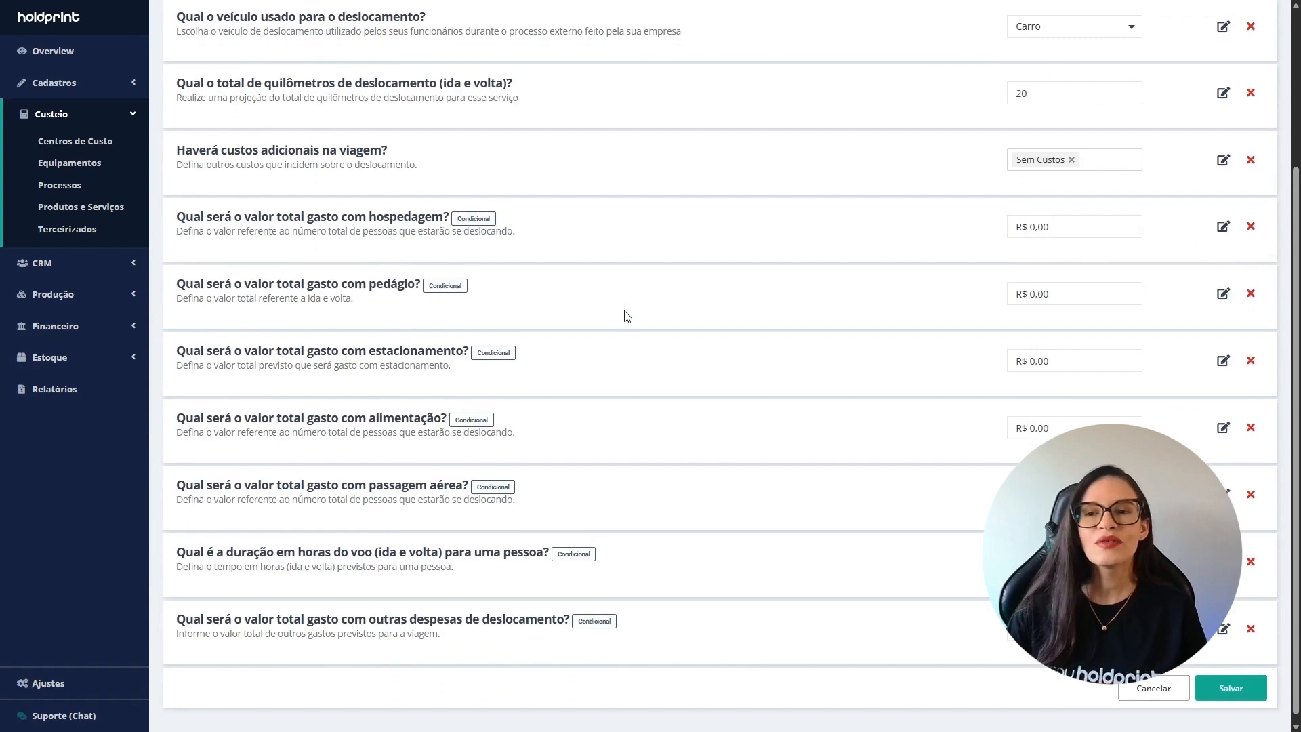
scroll(627, 315, "up", 3)
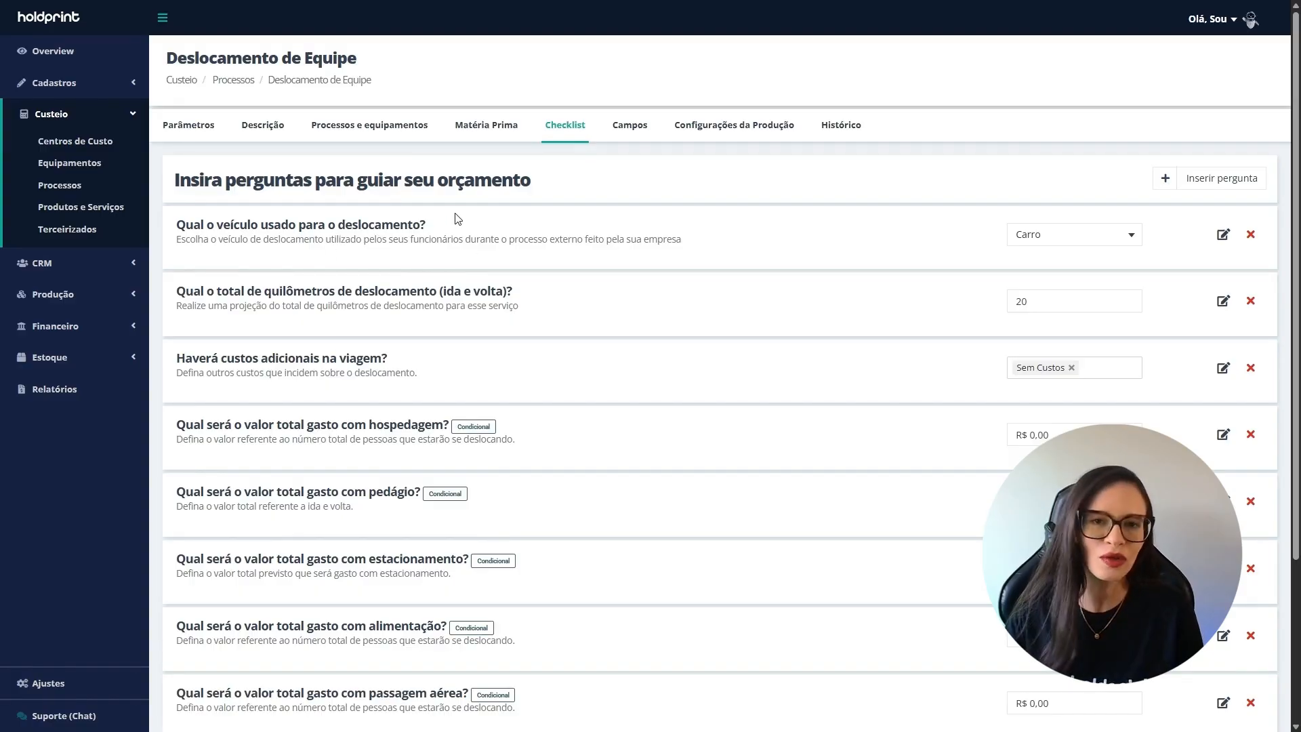
Keep Carro as the default travel vehicle in the checklist and select the total kilometres answer
left_click(1108, 239)
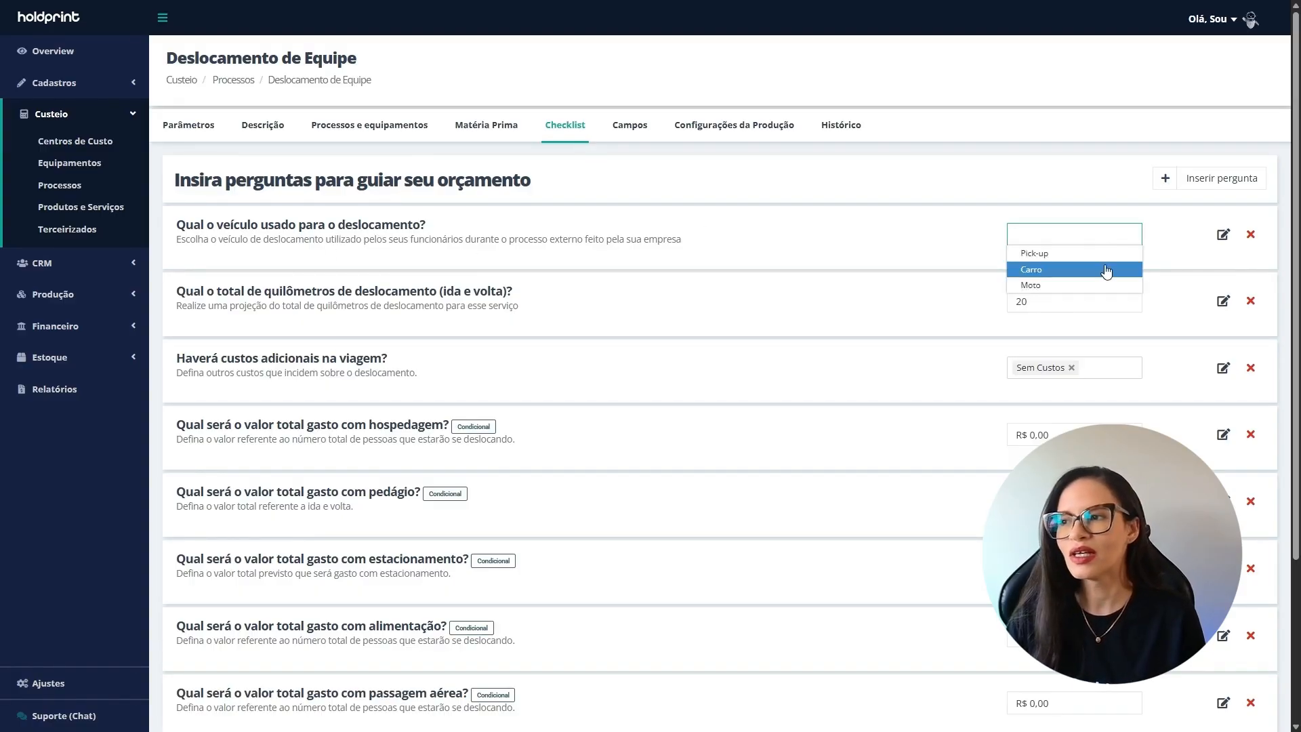
left_click(1103, 274)
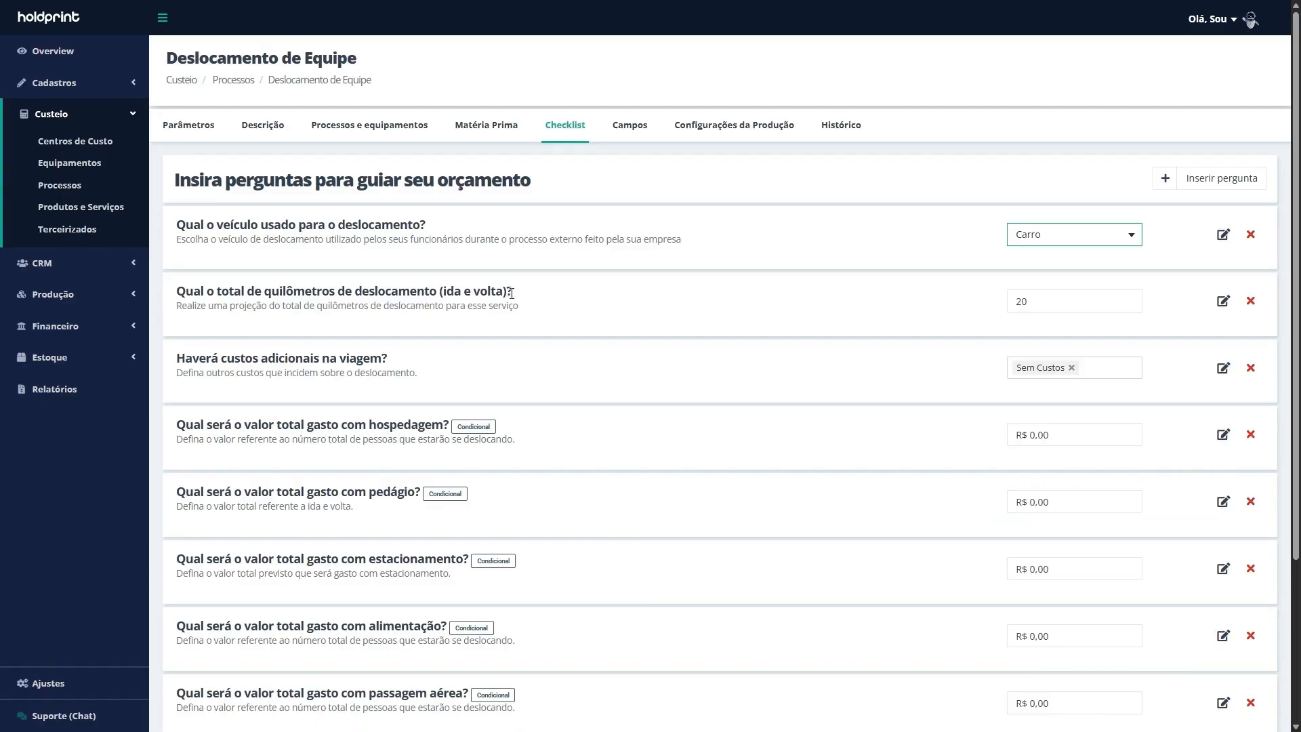
left_click(1079, 304)
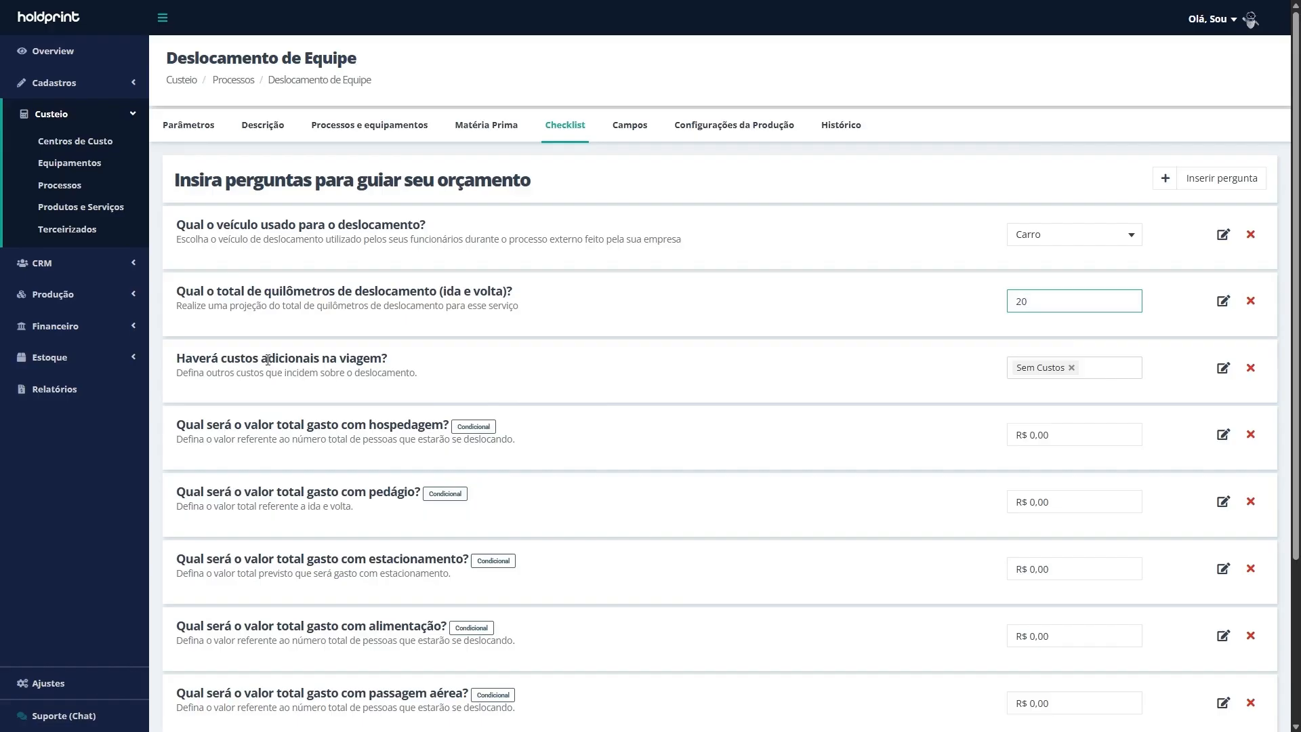
Review the additional travel cost options and the conditional expense questions, including the toll amount field
left_click(1117, 369)
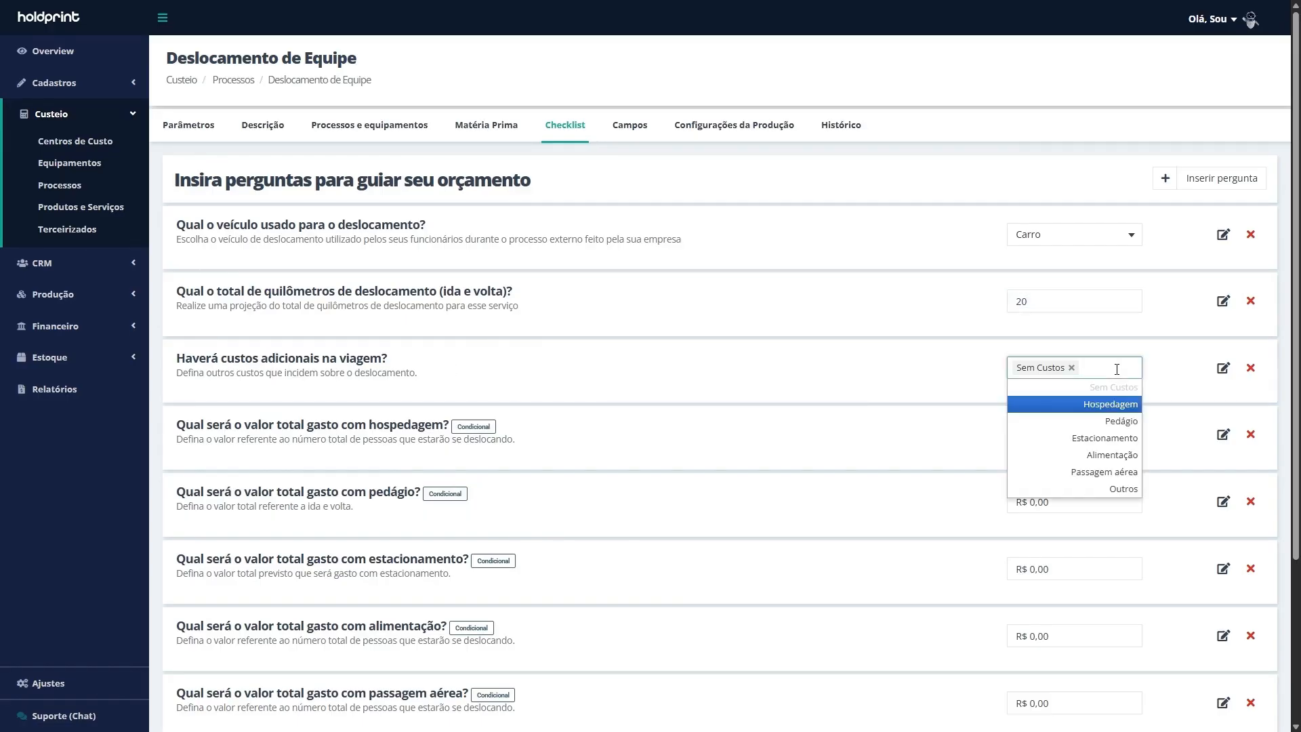
left_click(969, 384)
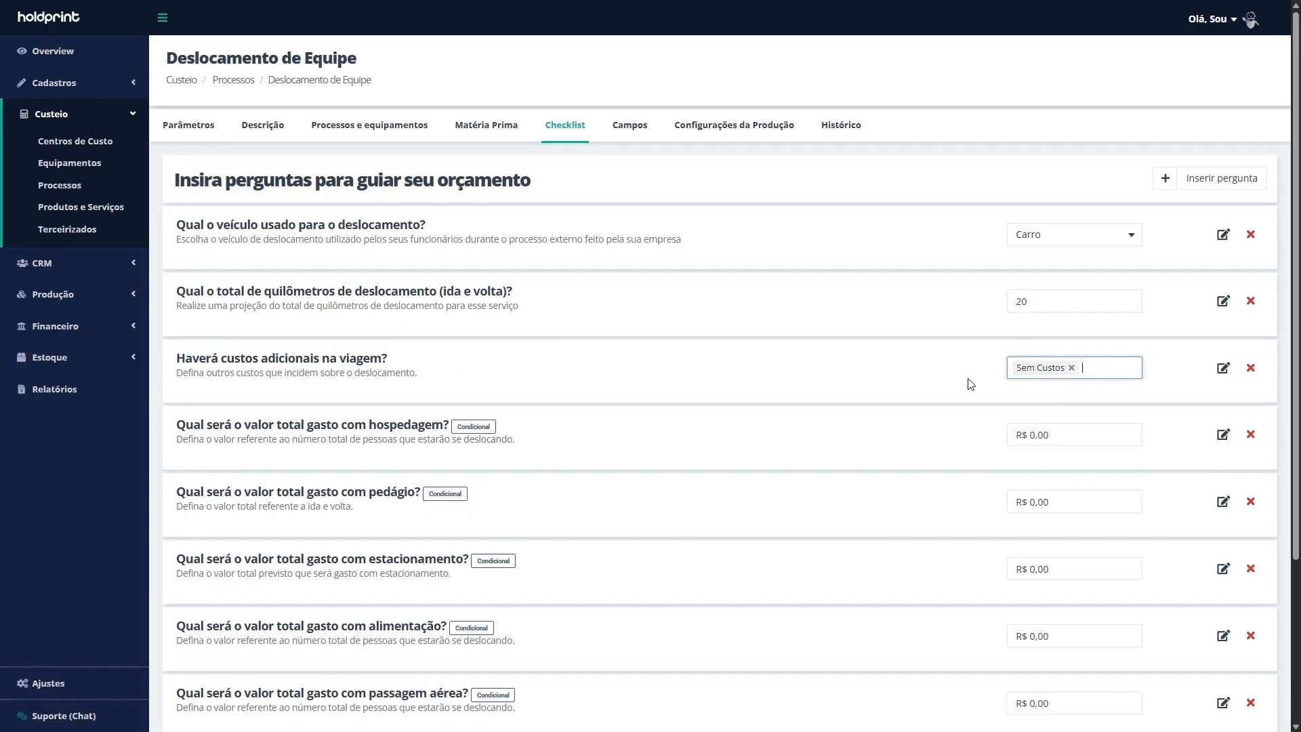
left_click(1106, 367)
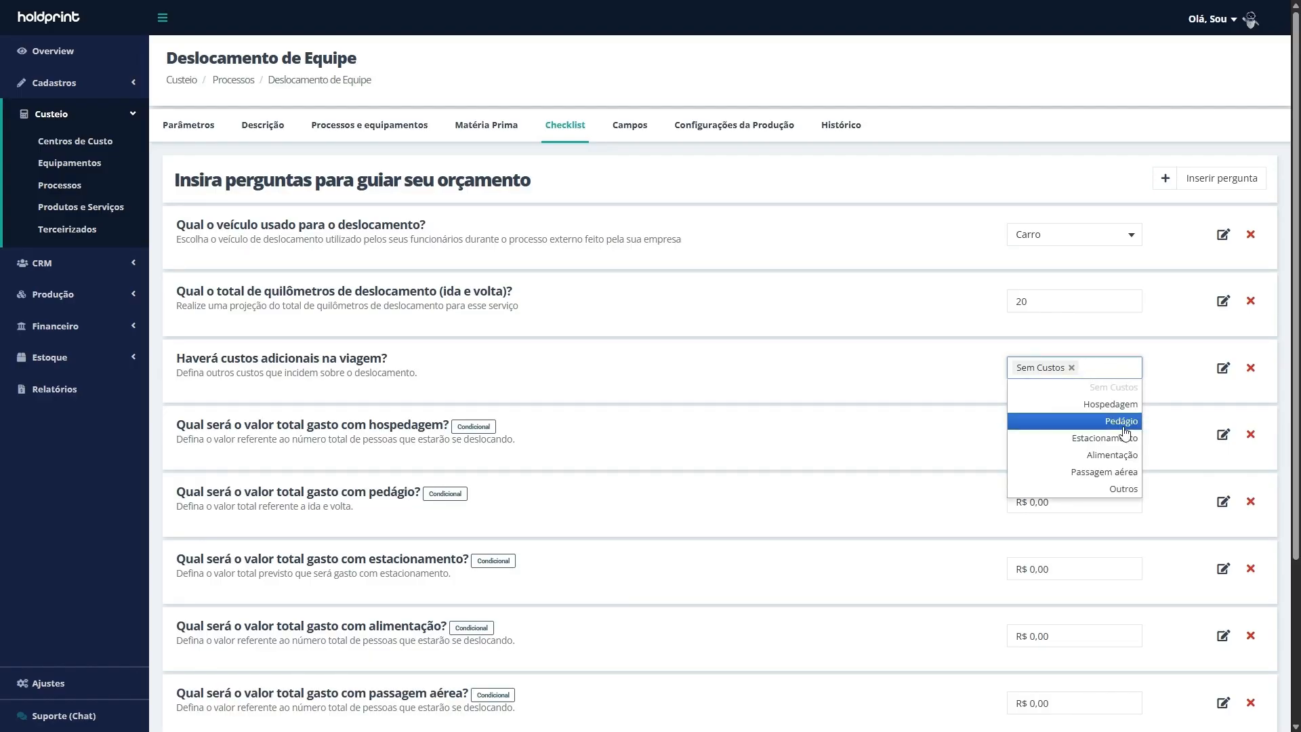
scroll(456, 433, "down", 2)
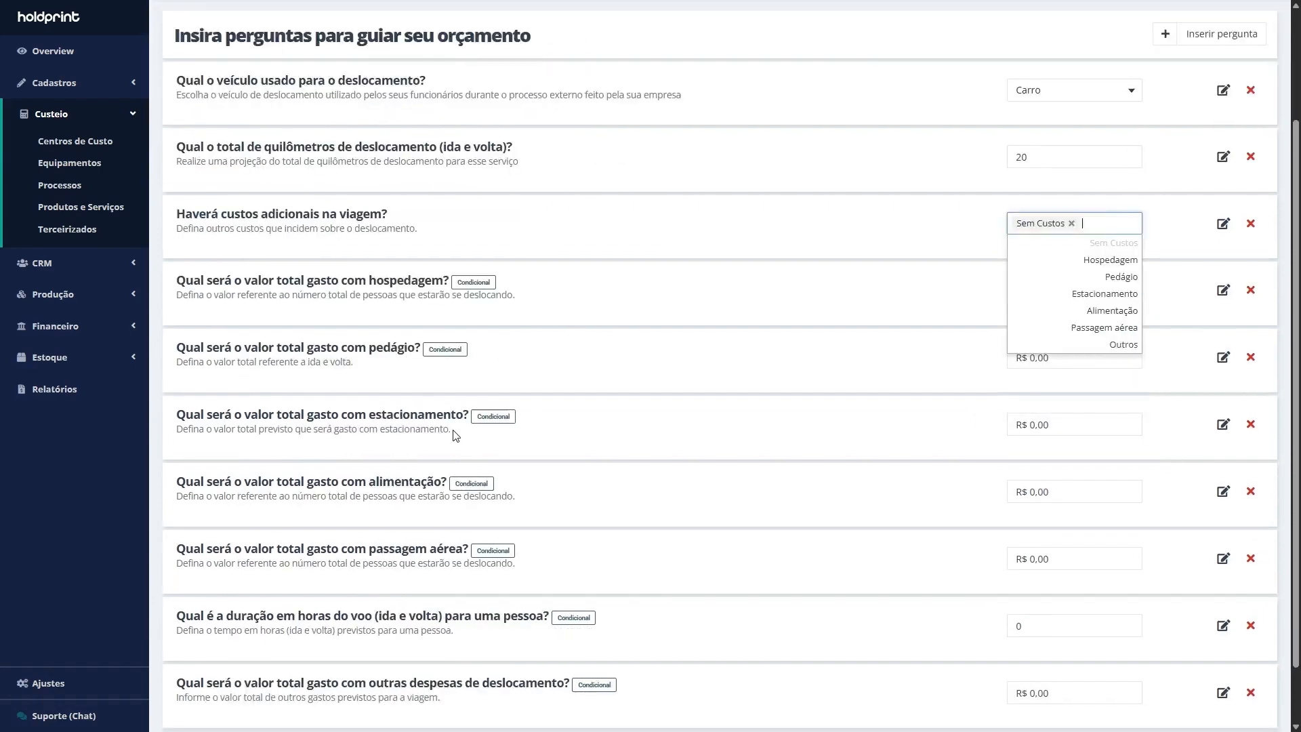
scroll(456, 436, "down", 1)
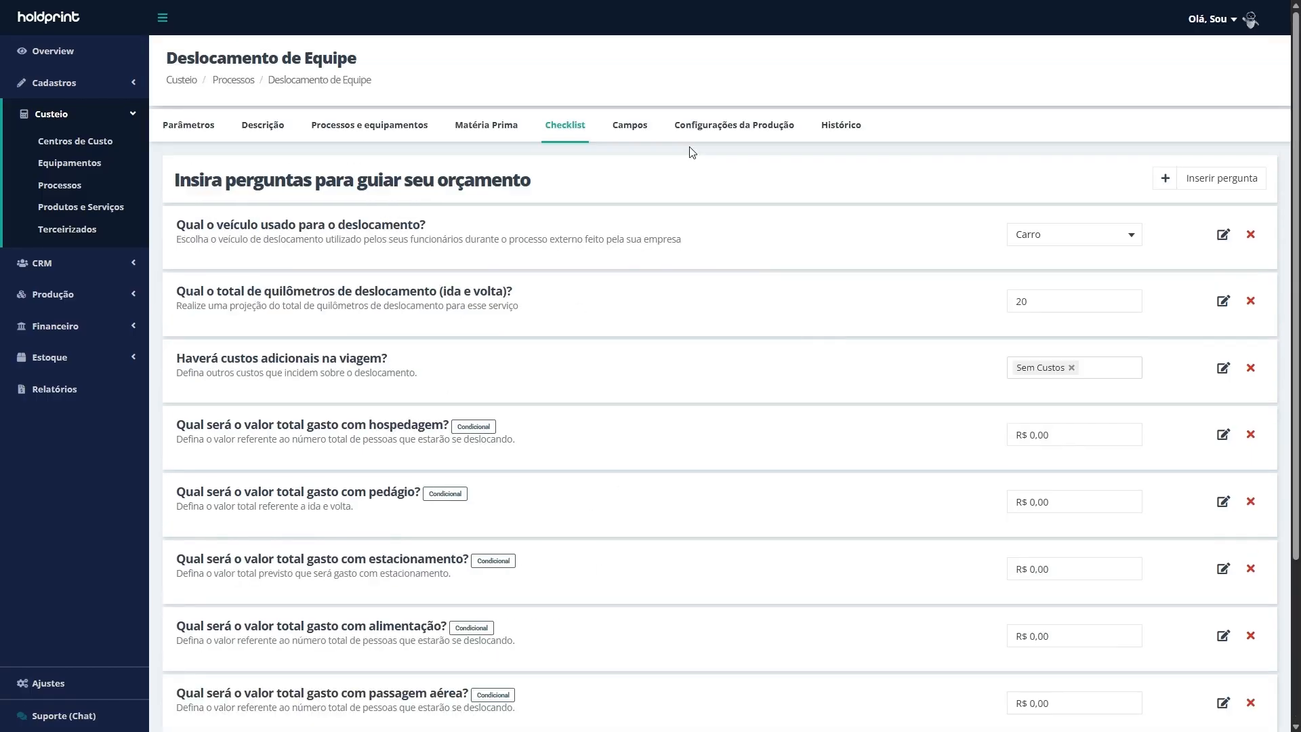
scroll(916, 464, "down", 3)
left_click(1066, 287)
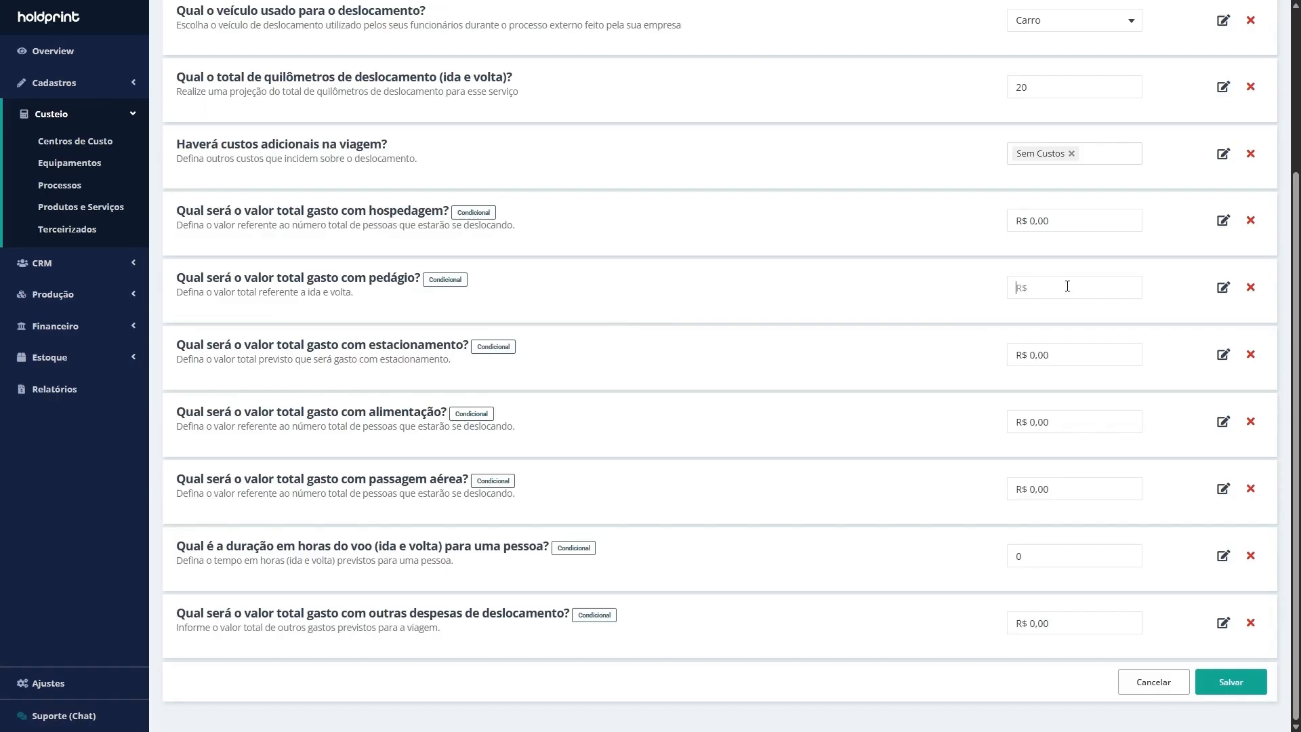
scroll(902, 282, "up", 3)
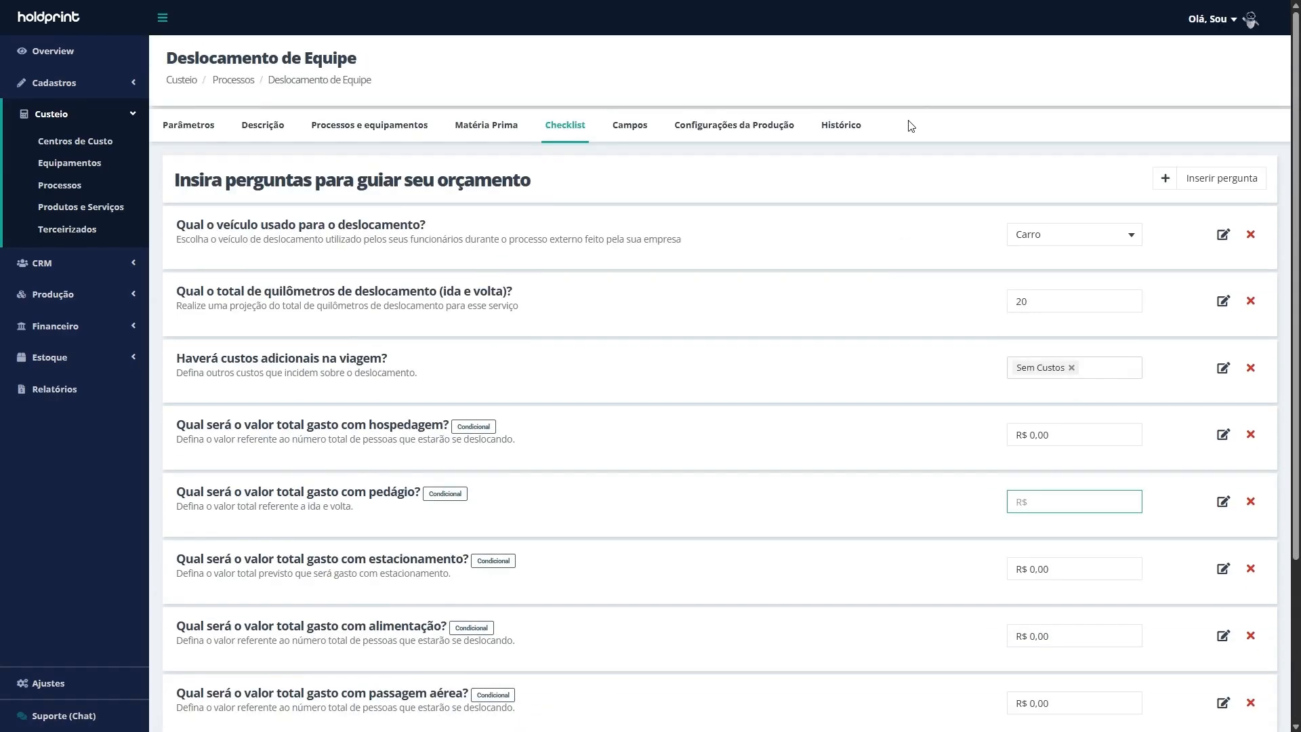
Search the processes for "refile", open Refile Manual and review the family options of the Adesivos and Vinil row
type("refile")
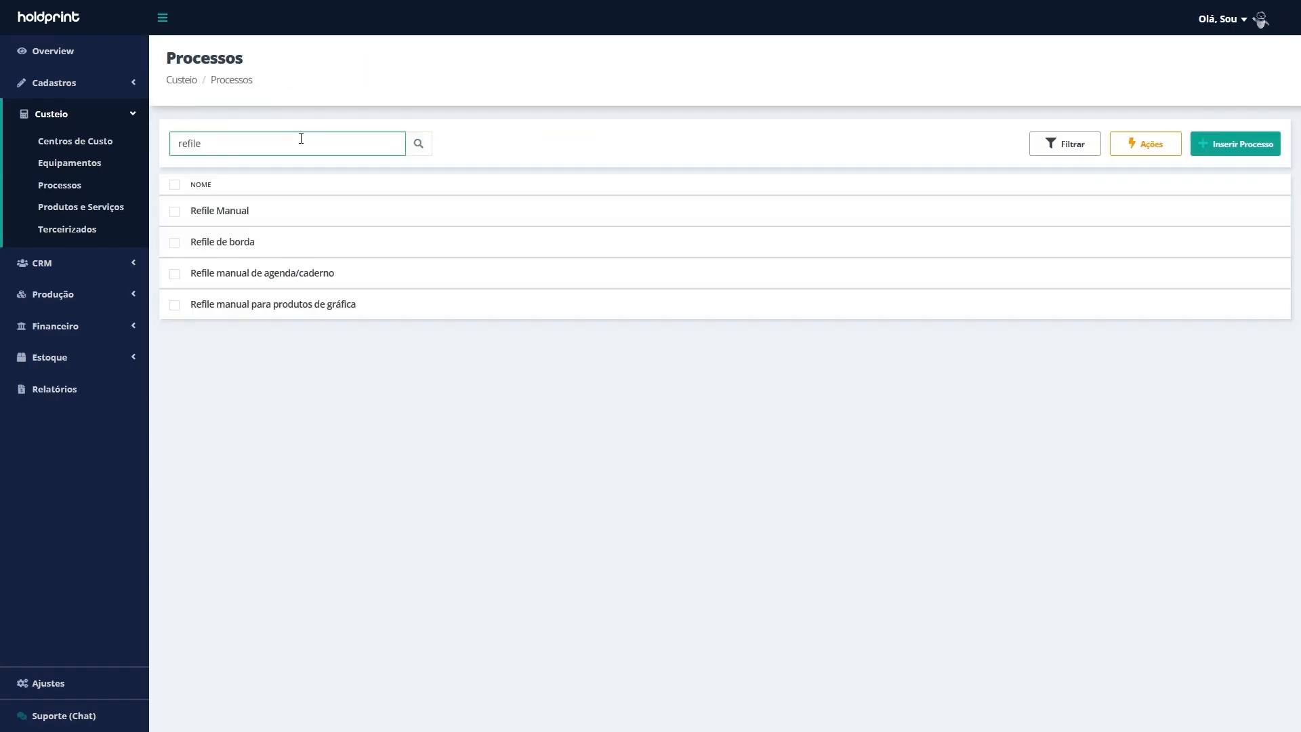
left_click(308, 211)
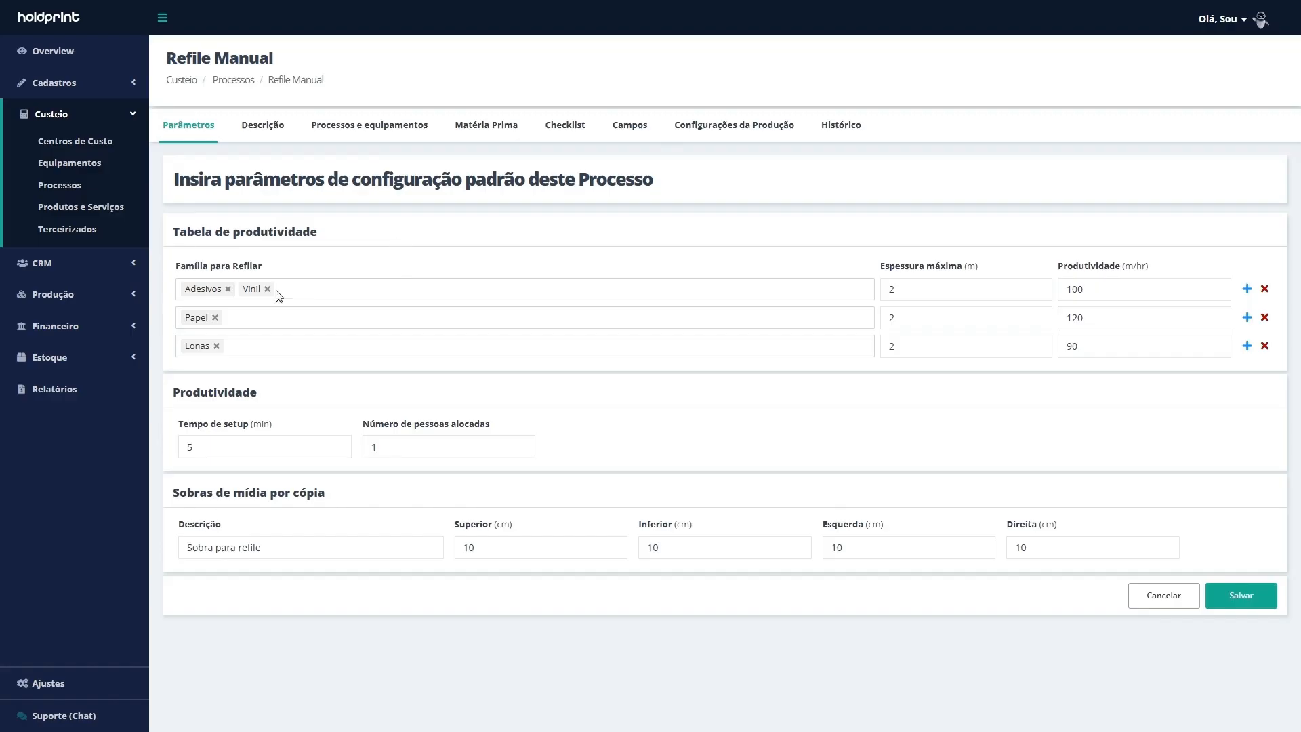
left_click(319, 286)
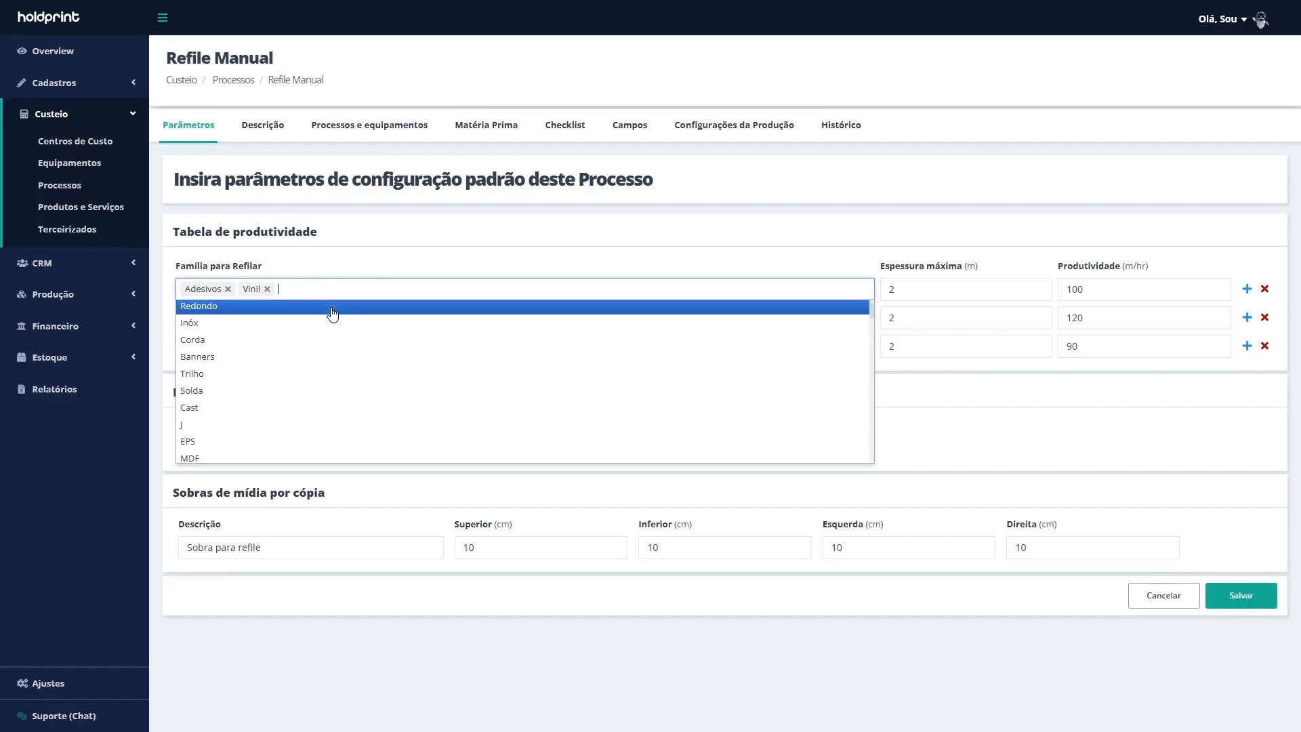
scroll(335, 319, "down", 6)
scroll(337, 323, "down", 5)
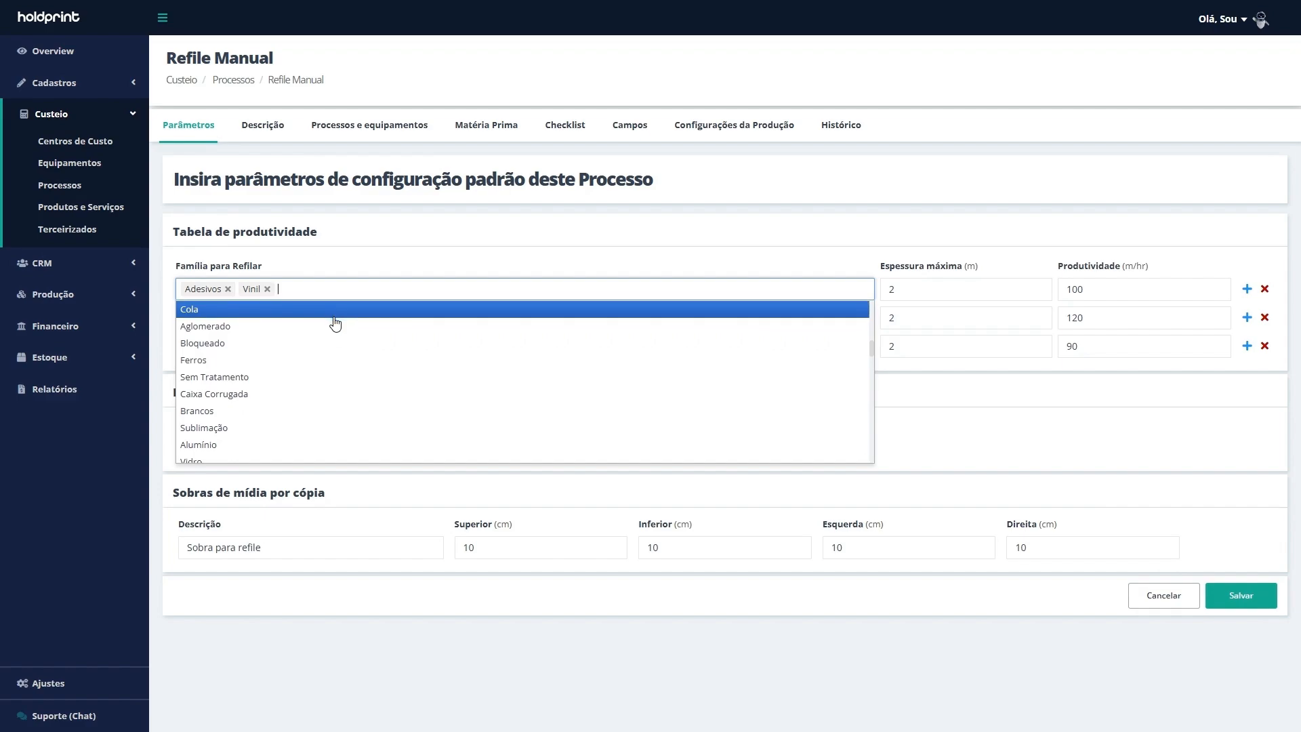
left_click(339, 290)
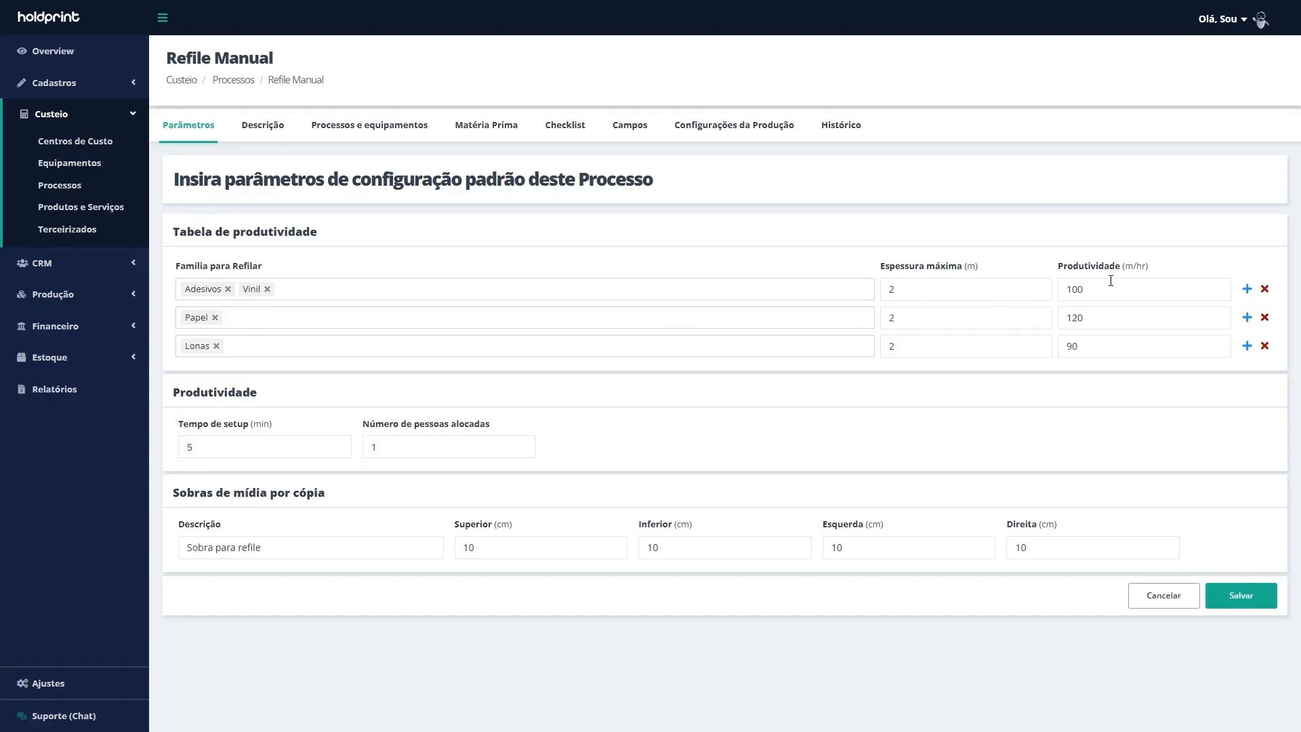
Examine the productivity values of the Adesivos/Vinil, Papel and Lonas rows
double_click(1069, 288)
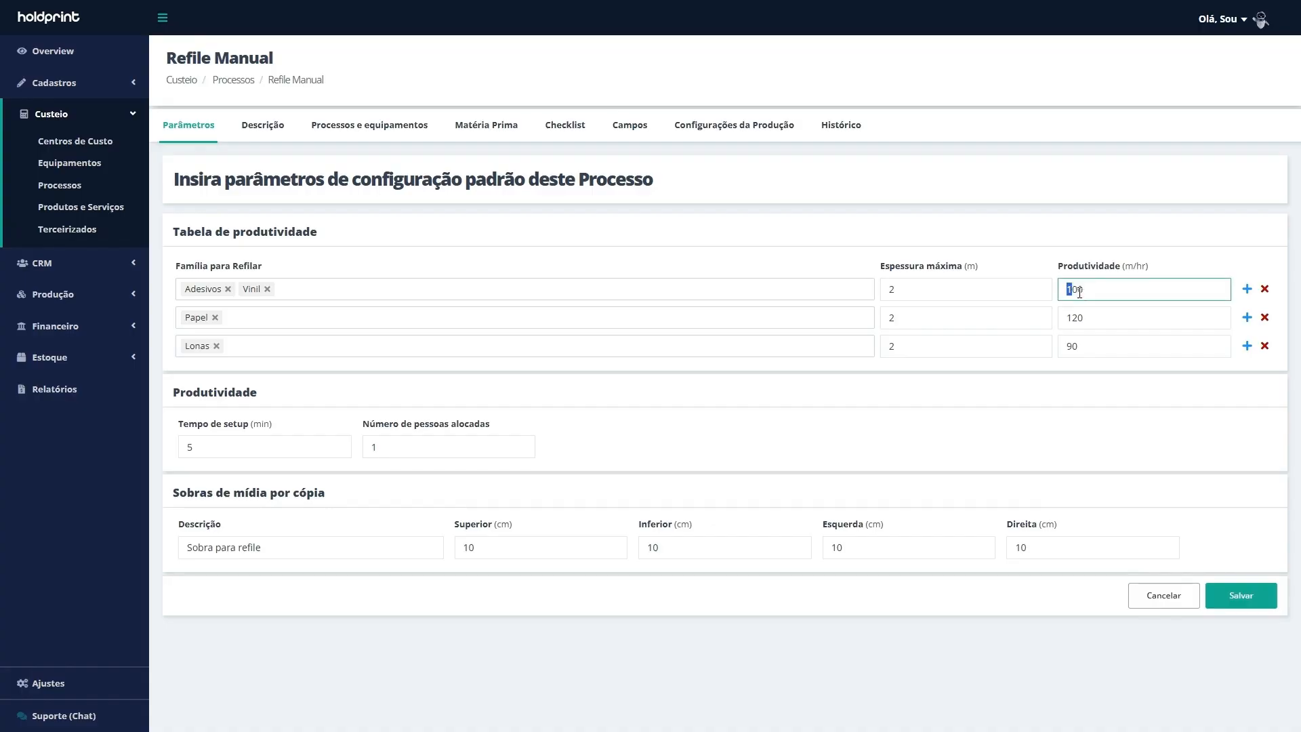
left_click(1134, 268)
left_click_drag(1098, 319, 1069, 312)
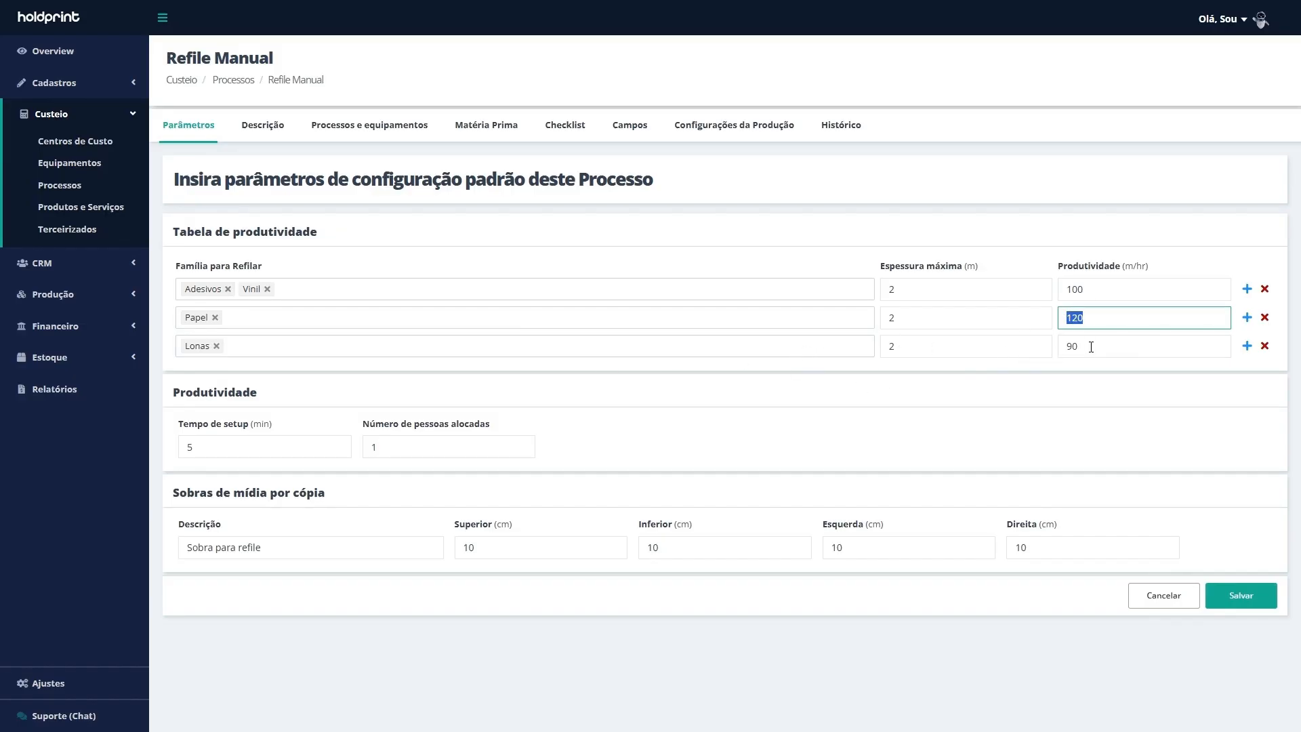
left_click_drag(1092, 347, 1063, 347)
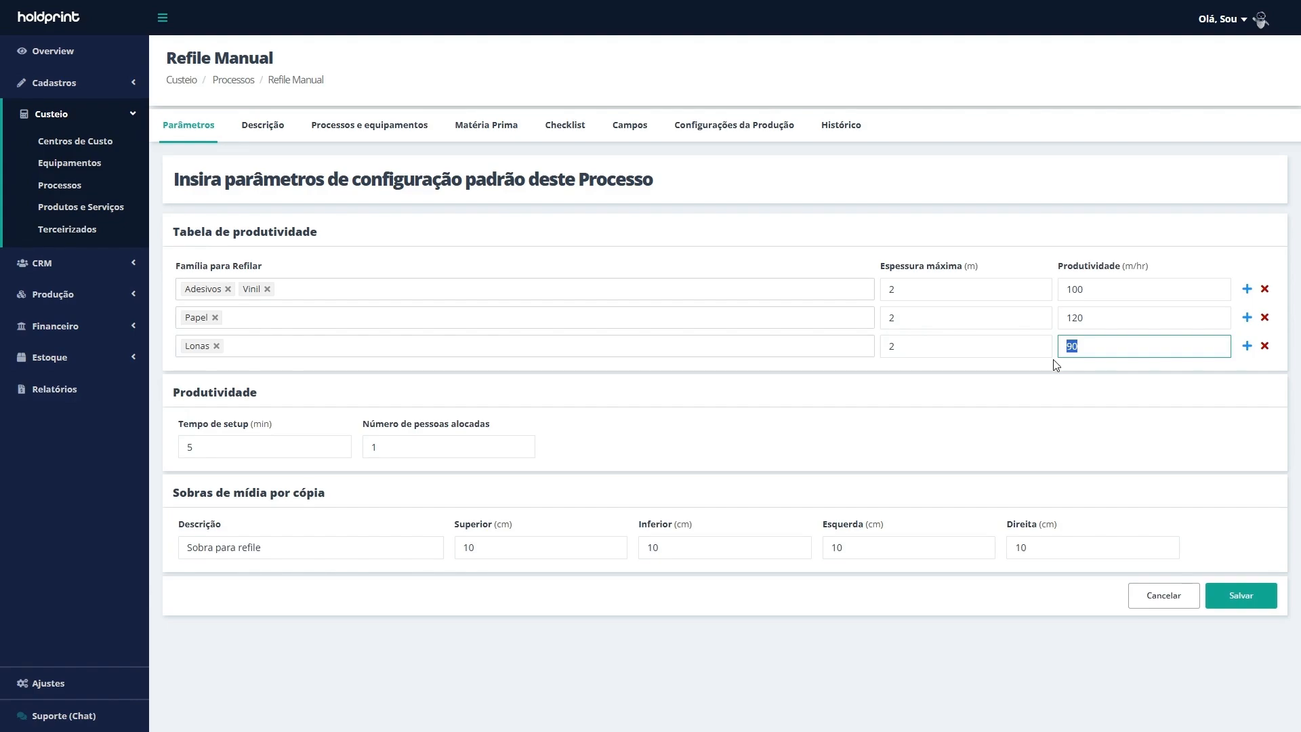
Add a Banners row to the productivity table with a maximum thickness of 2 m and a productivity of 95 m/hr
left_click(1247, 346)
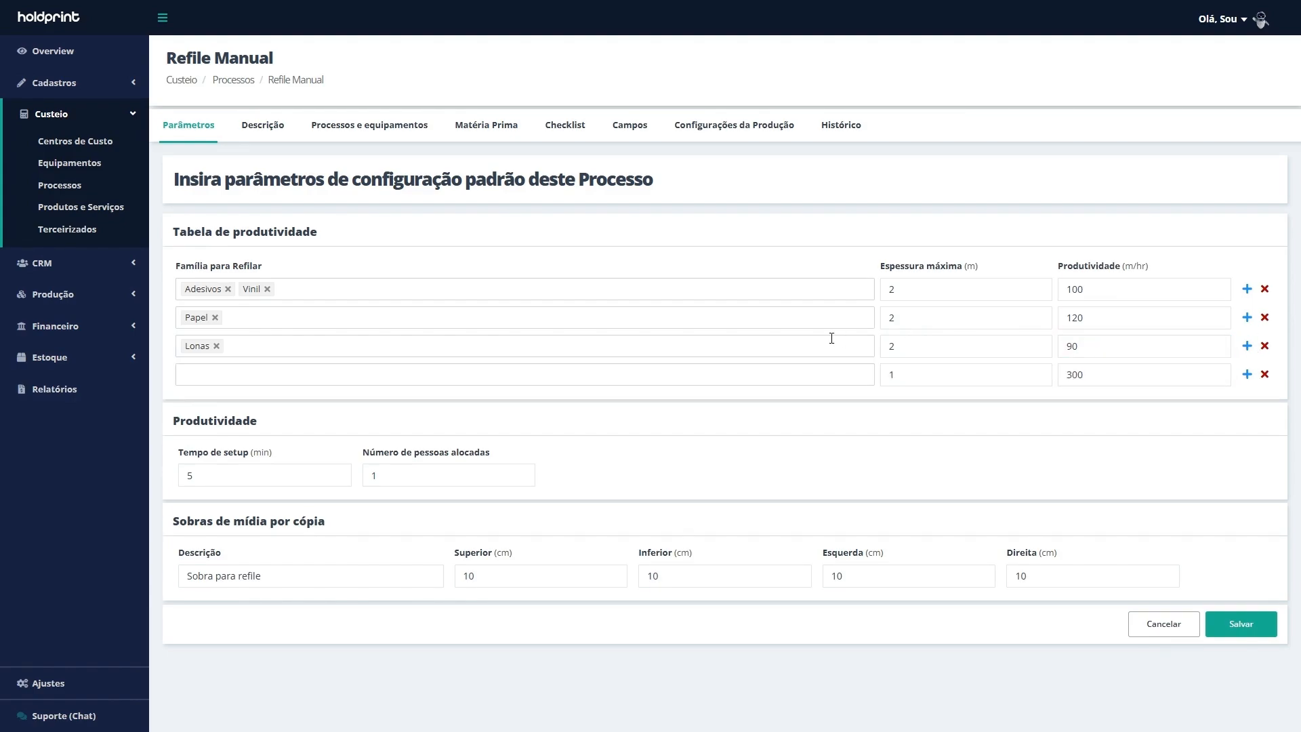
left_click(389, 384)
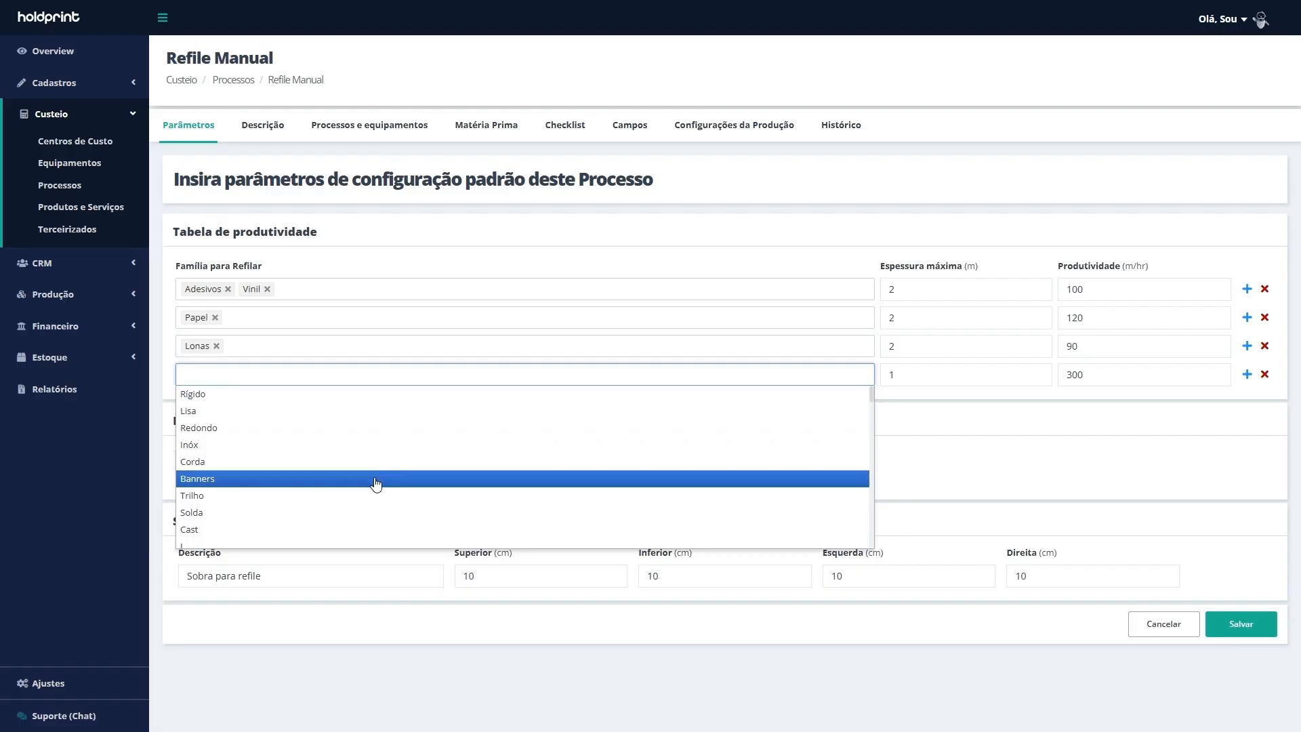
left_click(375, 480)
double_click(918, 375)
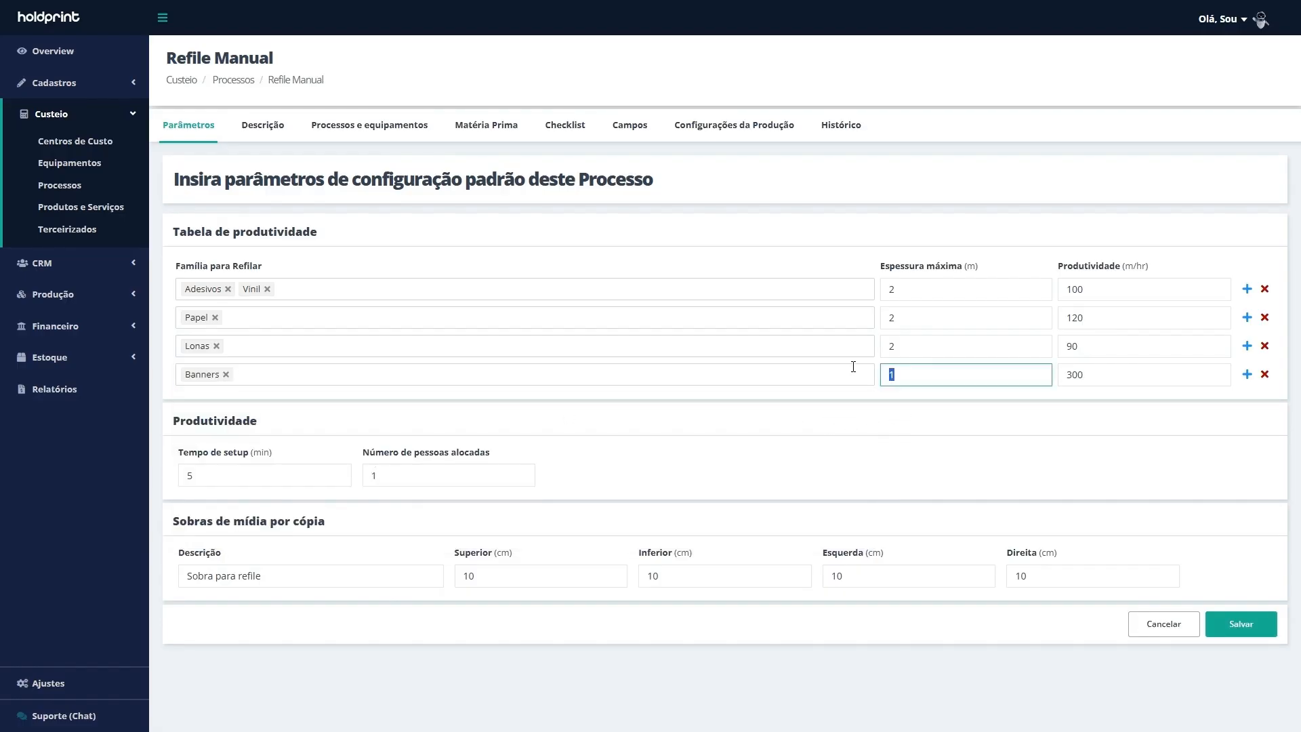
type("2")
double_click(1098, 355)
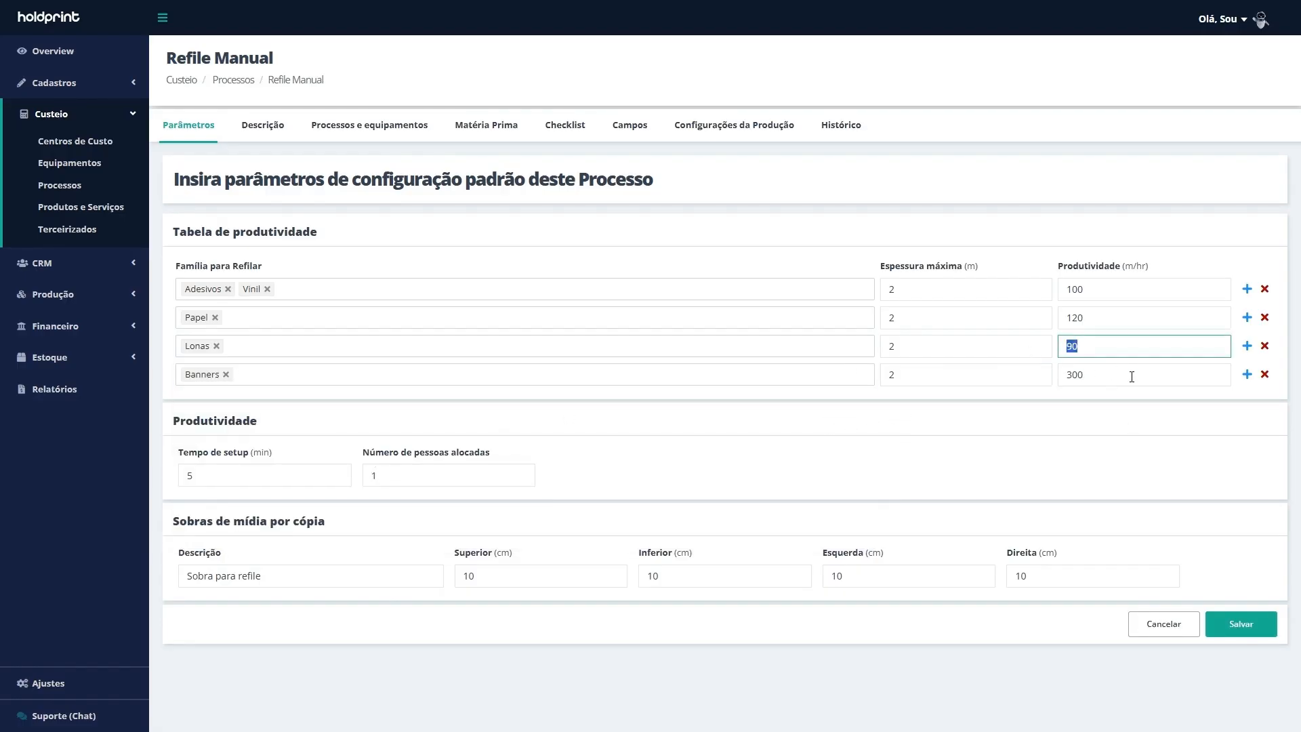
double_click(1130, 375)
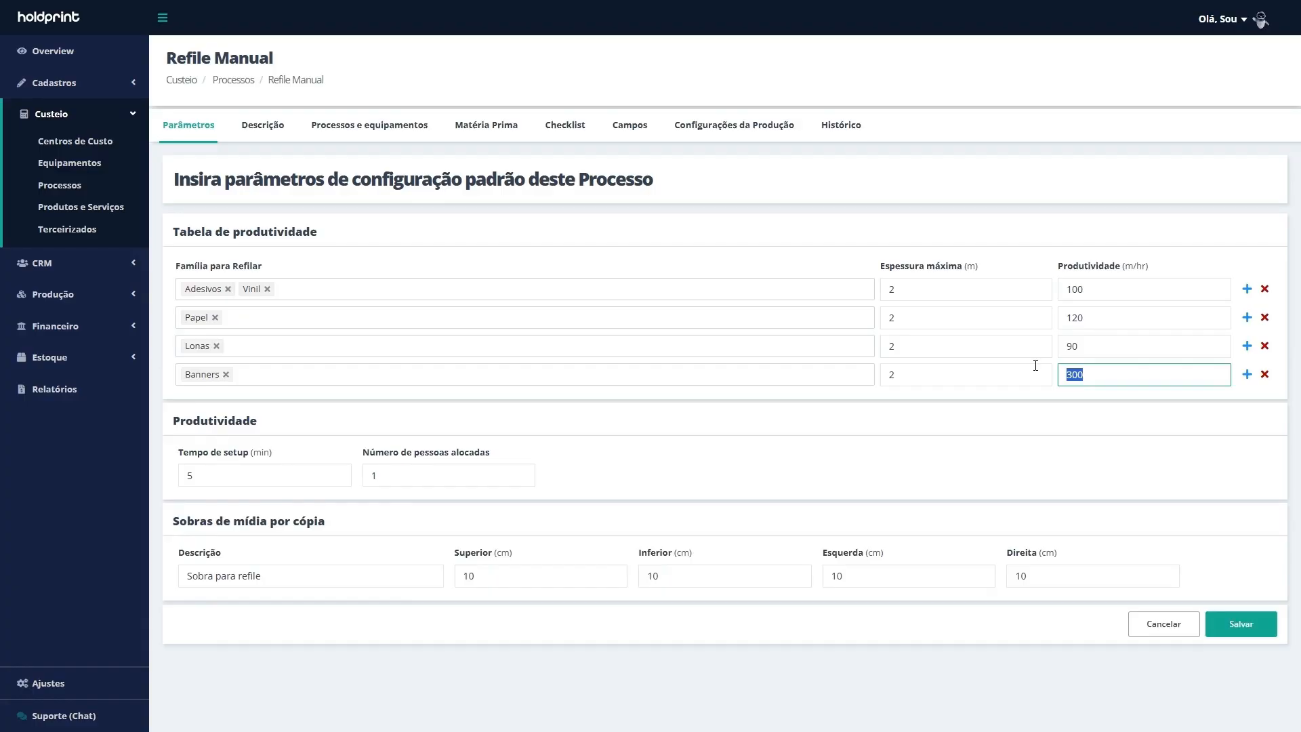
type("95")
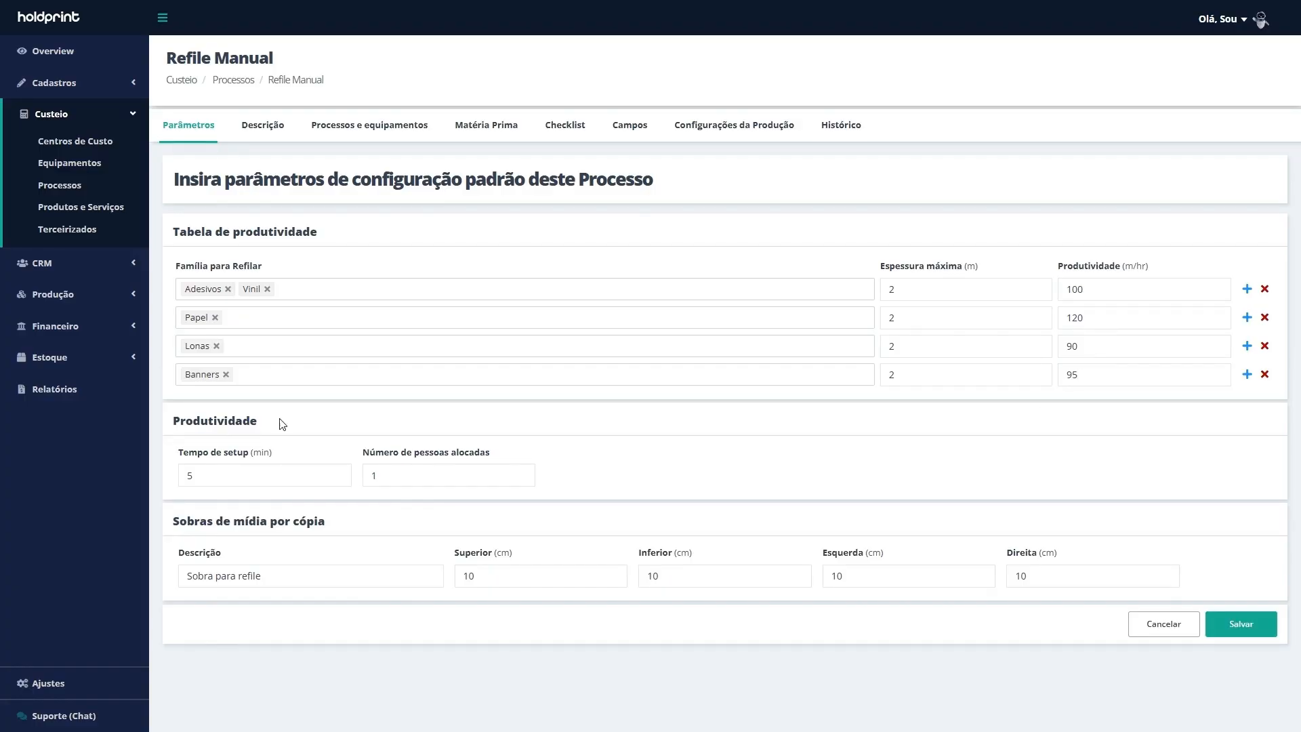
Review the setup time and allocated people of Refile Manual, and keep Acabamento as its cost centre
left_click(236, 478)
left_click(477, 474)
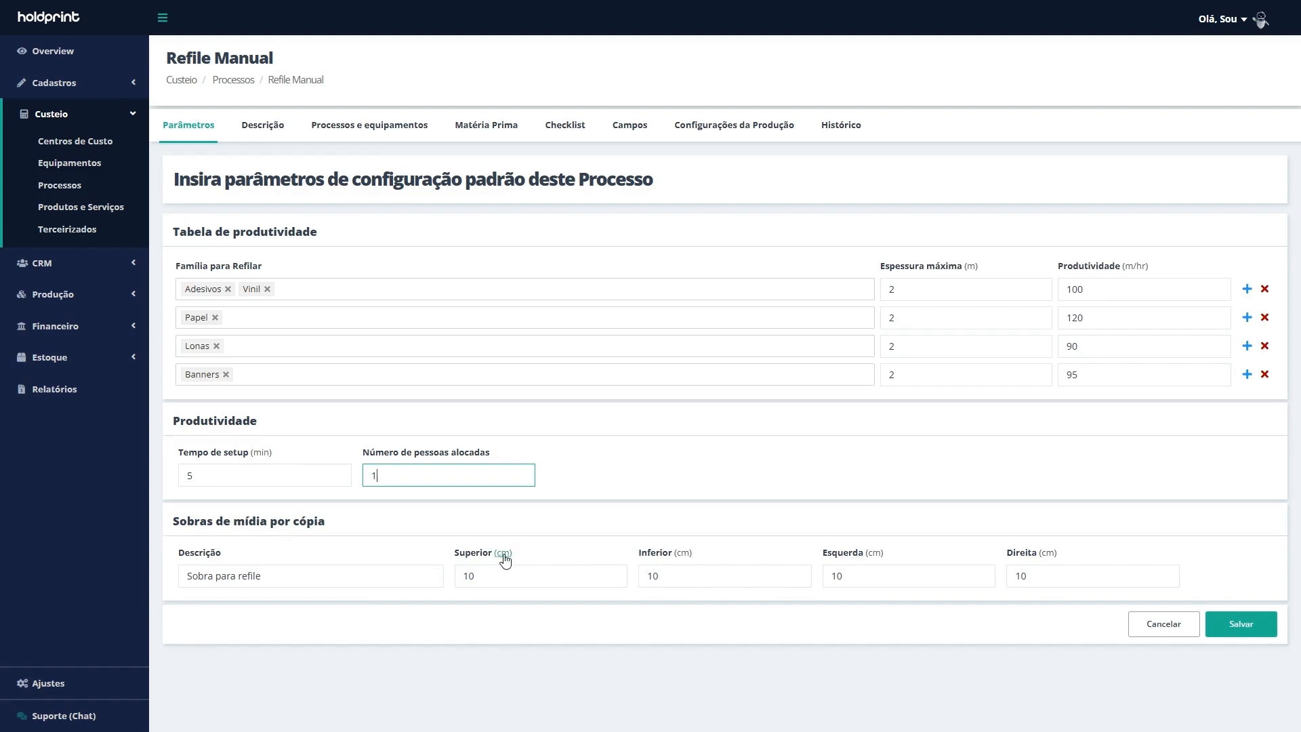
left_click(266, 129)
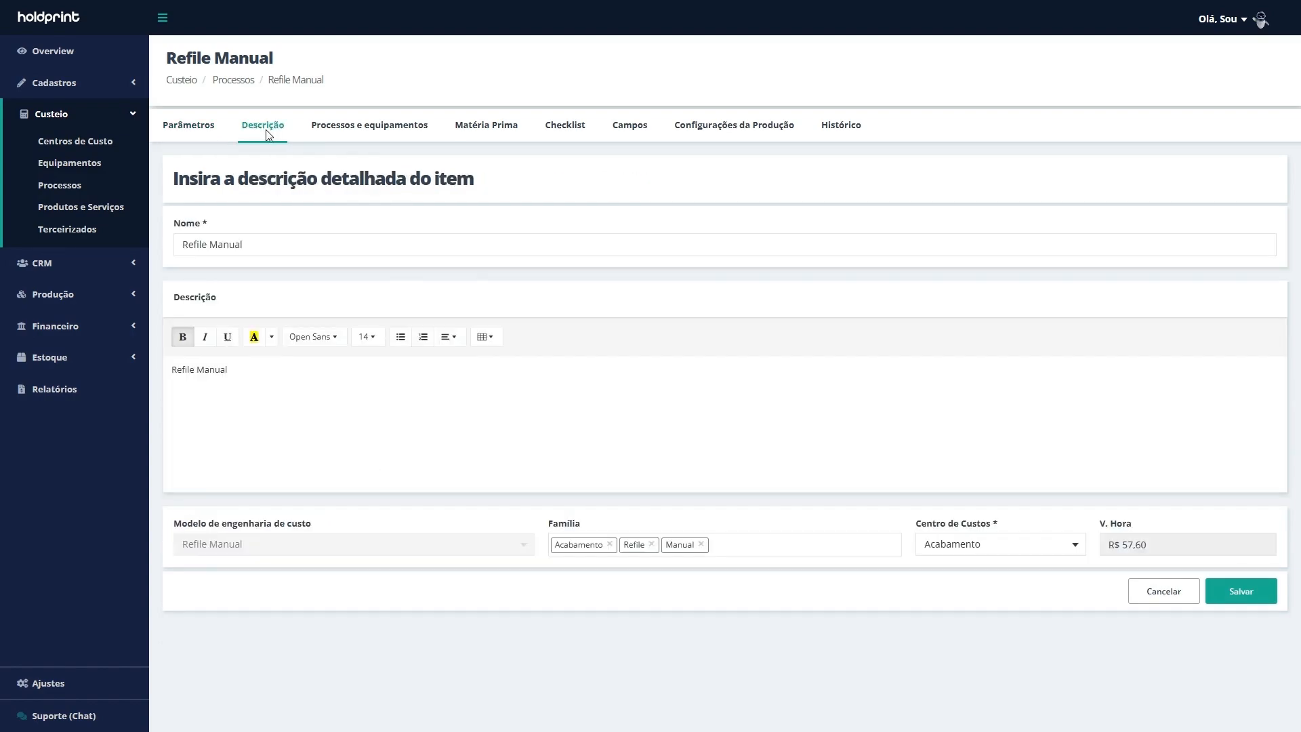
left_click(1075, 551)
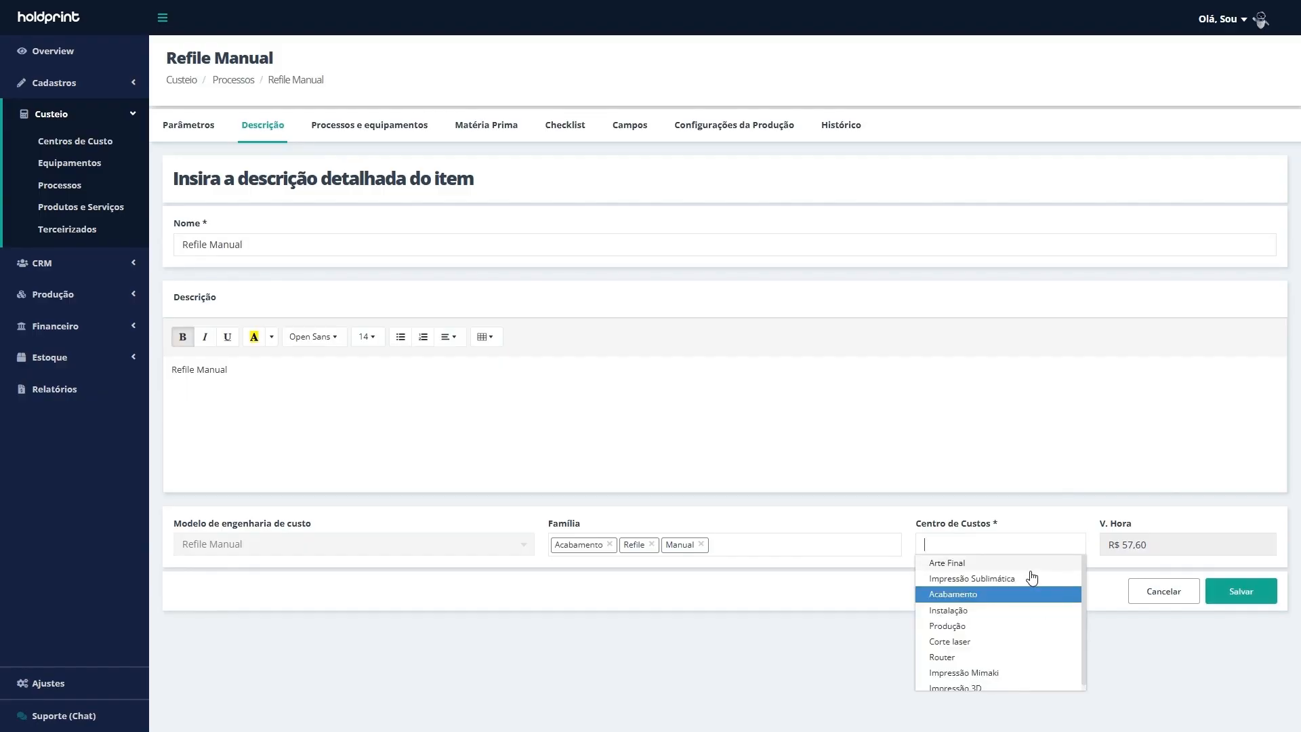
left_click(997, 596)
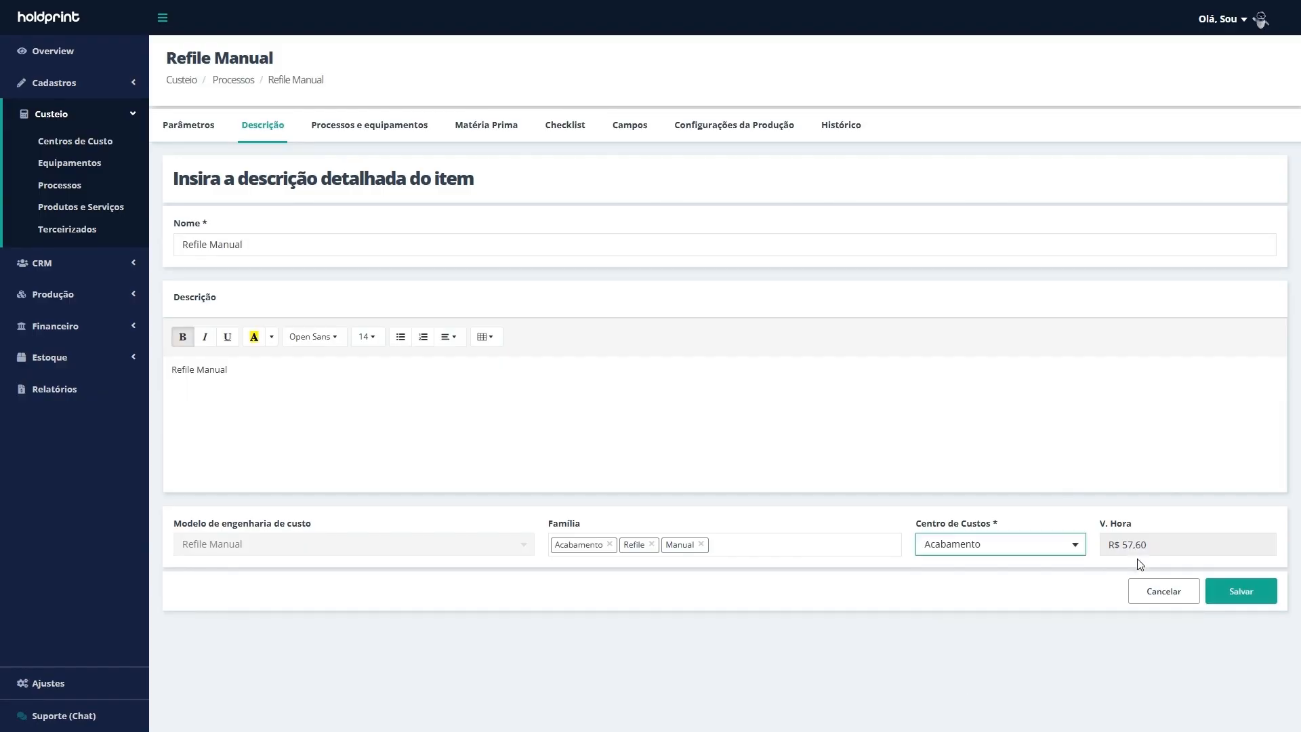
Review the linked processes, raw materials and checklist of Refile Manual, and return to its parameters
left_click(347, 131)
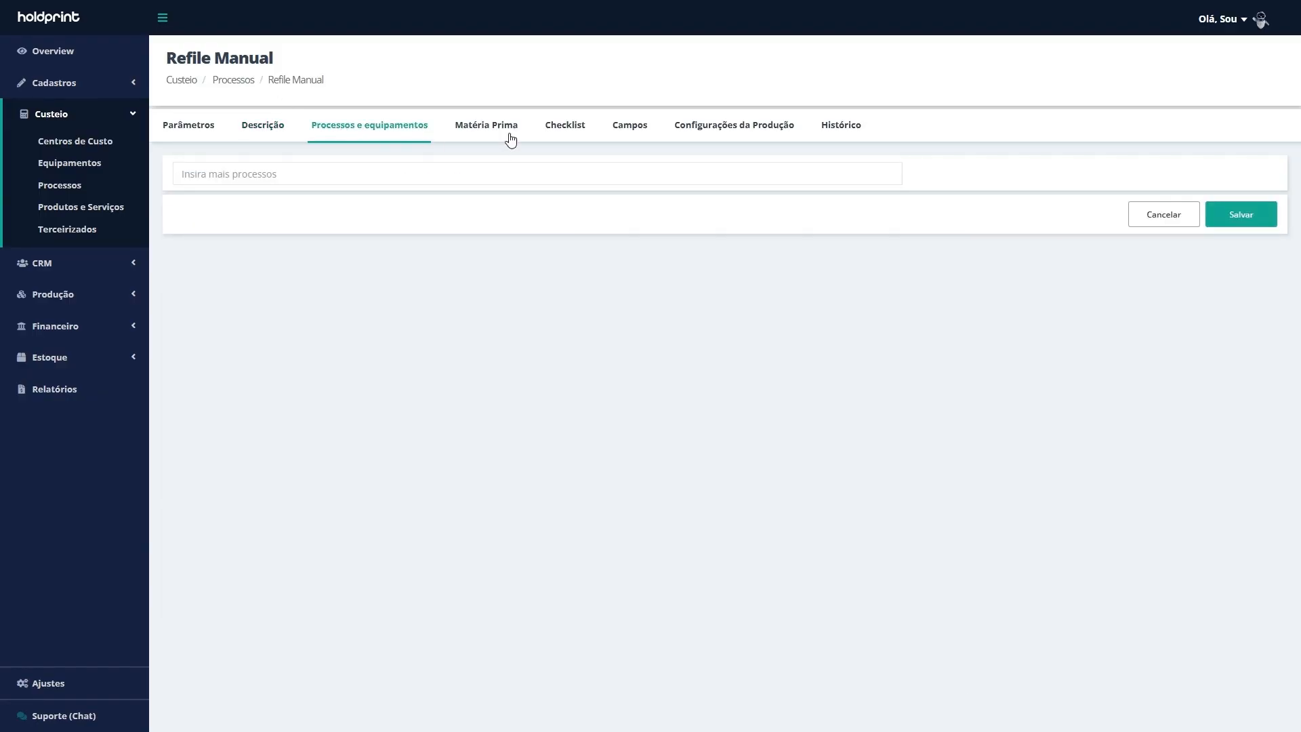
left_click(511, 139)
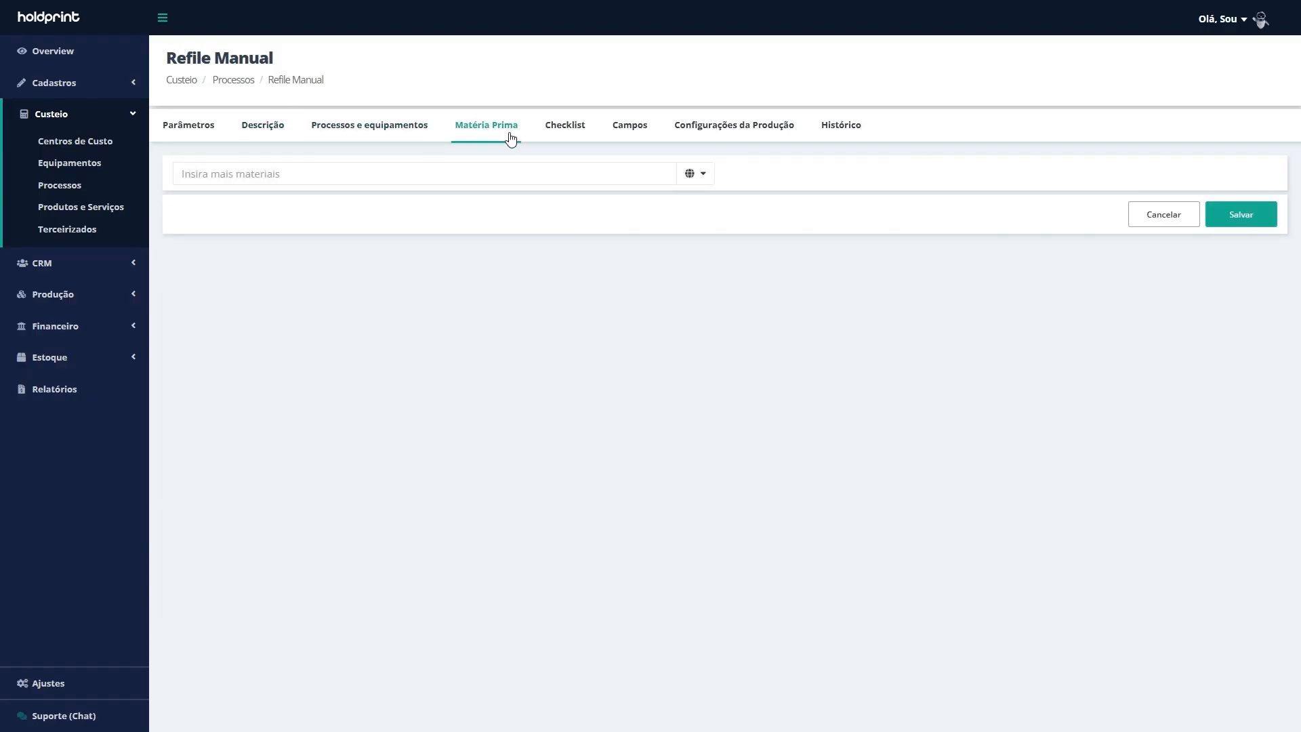
left_click(569, 127)
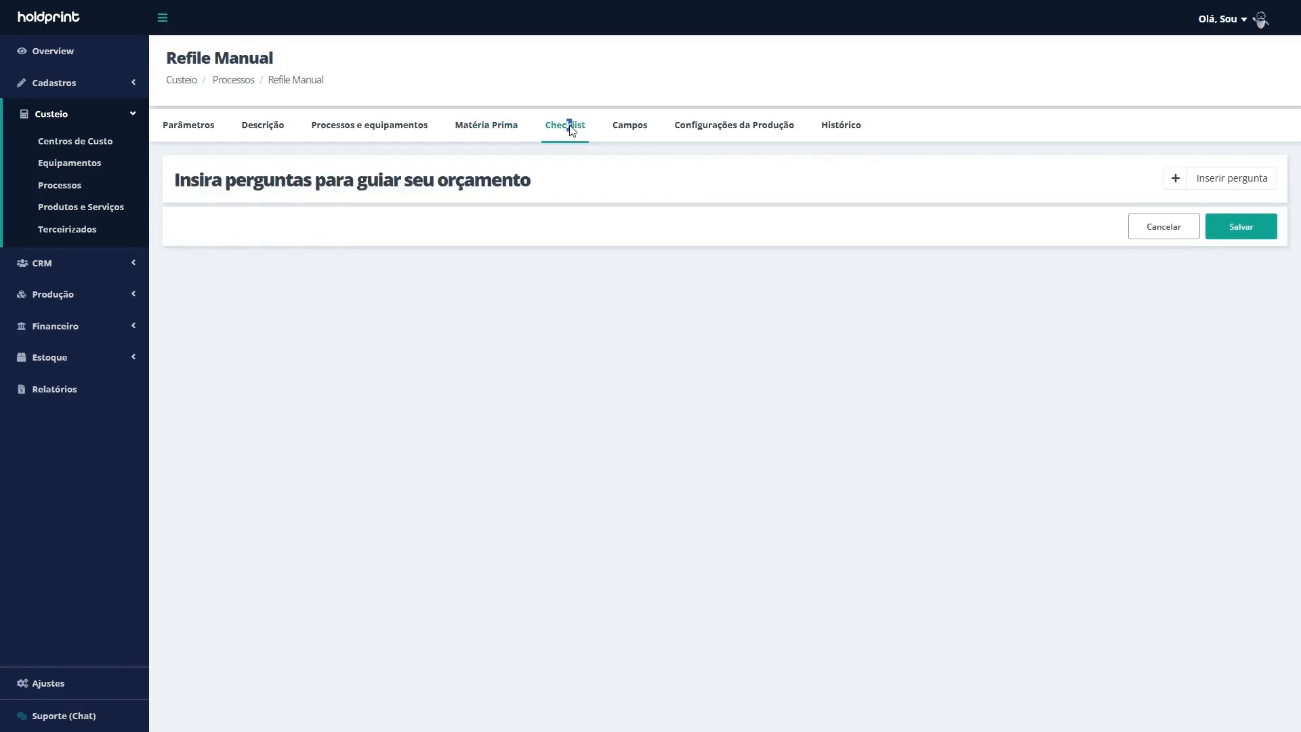
left_click(199, 130)
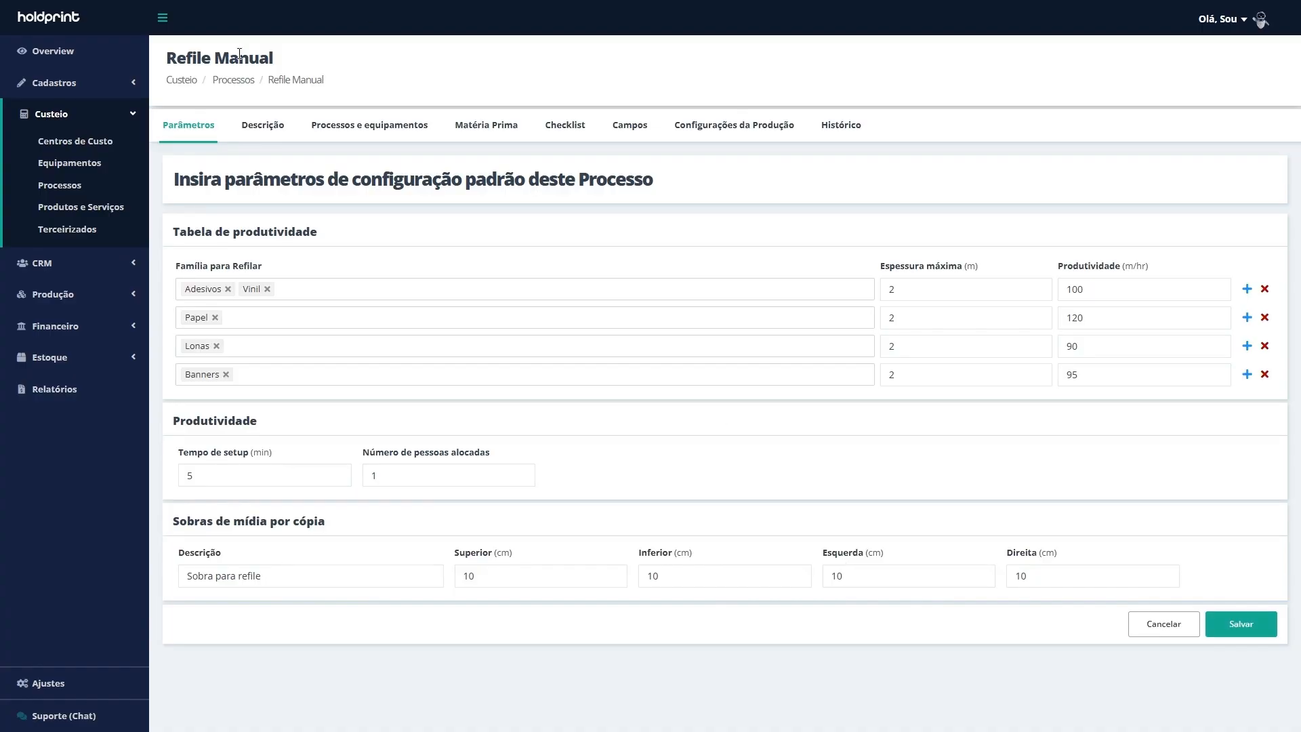
Search the processes for "arte", open Serviço de Arte Final and review the unit options of its Tempo column
left_click(237, 81)
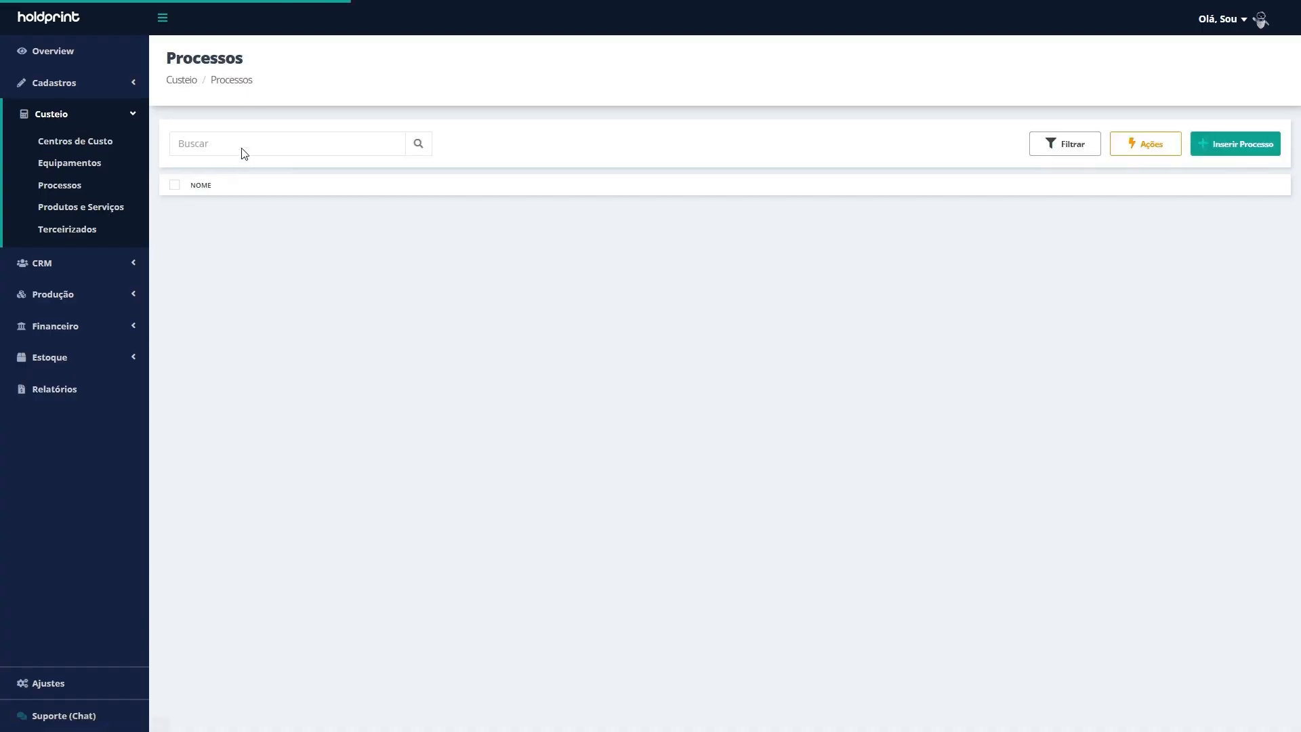
left_click(251, 143)
type("arte")
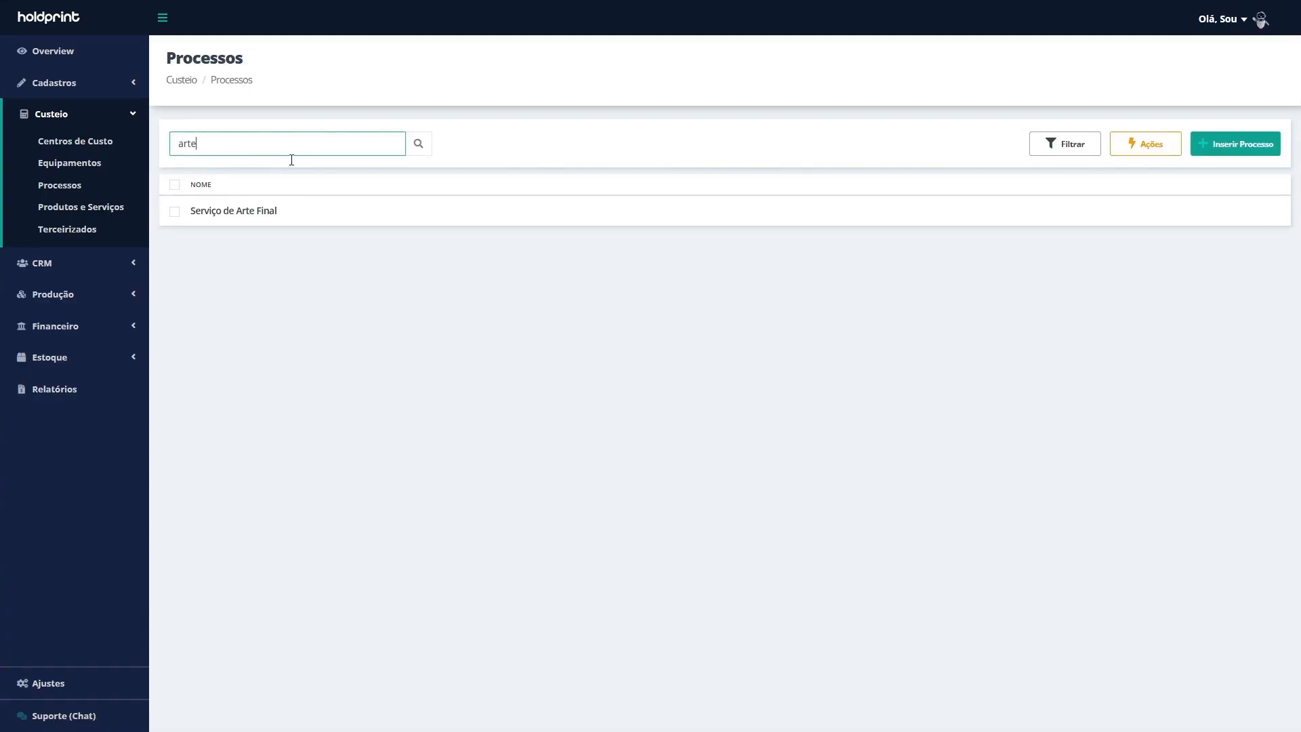
left_click(379, 210)
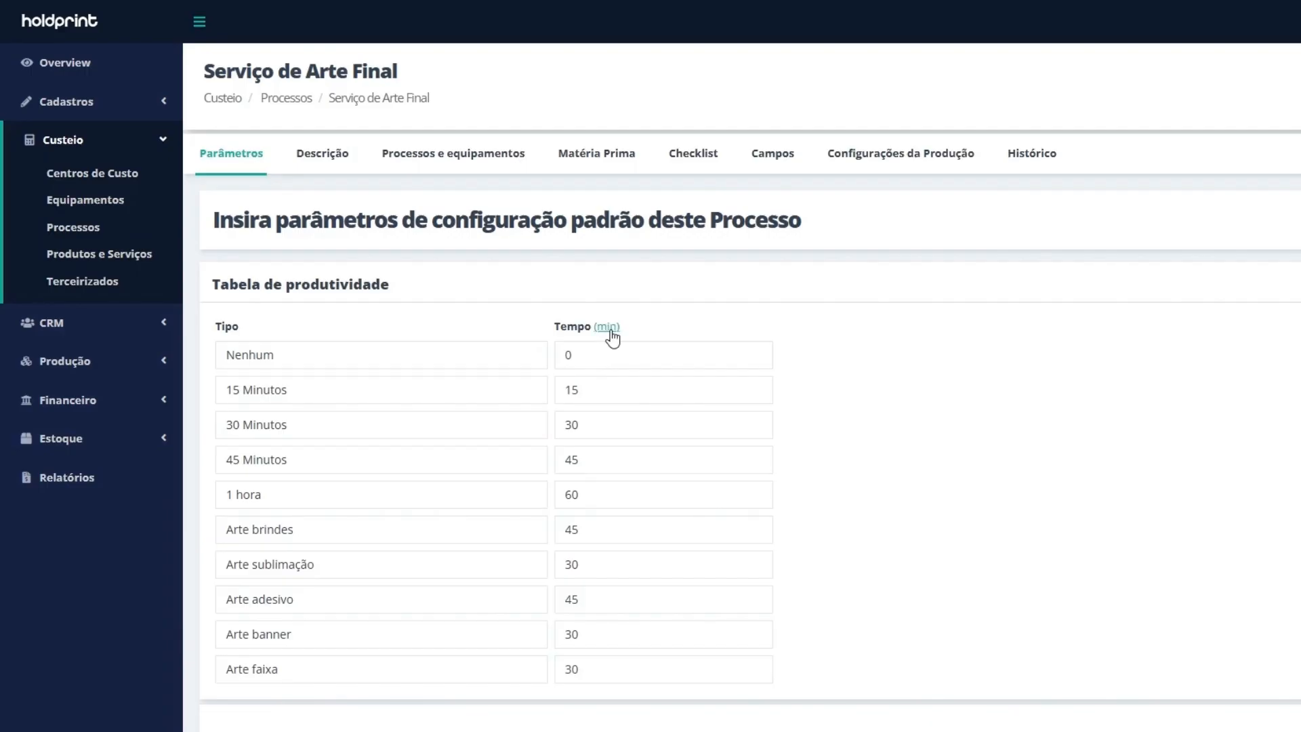
left_click(610, 328)
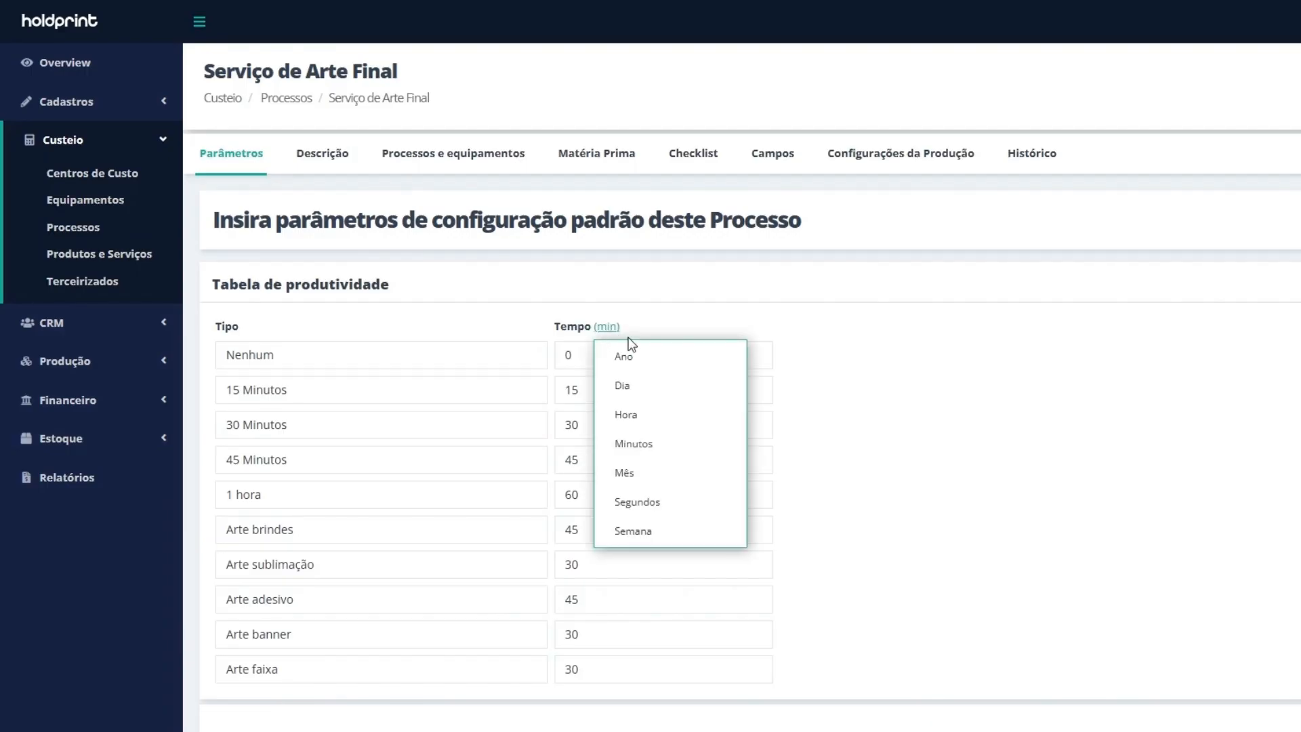
left_click(676, 320)
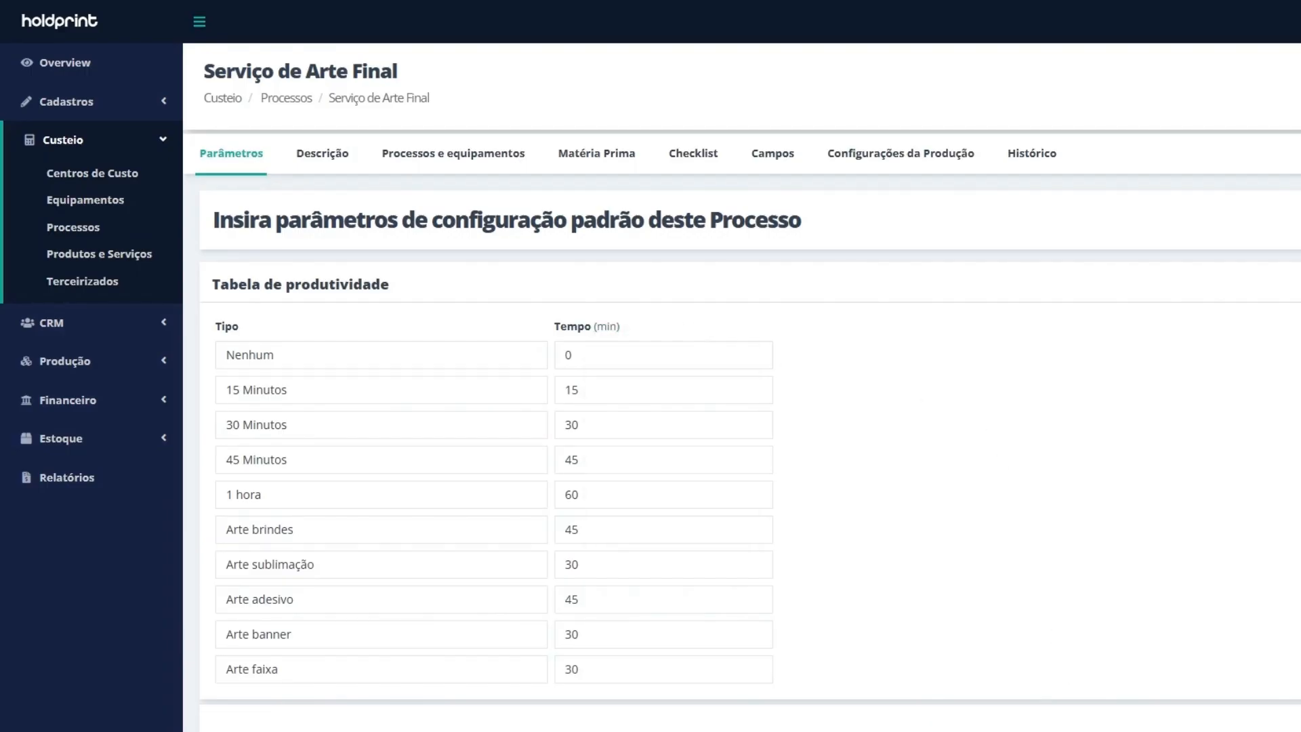
Try adding a row below Arte faixa in the productivity table, and delete that row again
left_click(1247, 545)
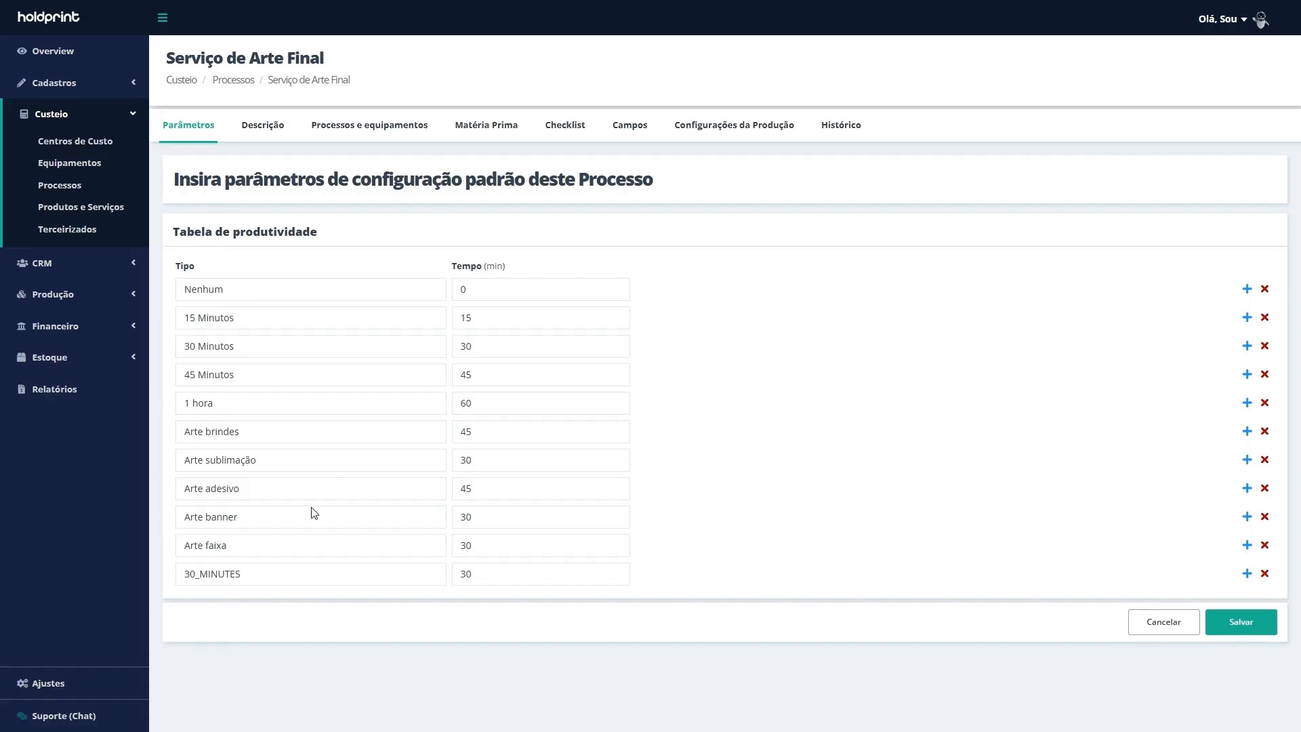
double_click(212, 573)
key("Tab")
left_click(515, 584)
left_click(1265, 574)
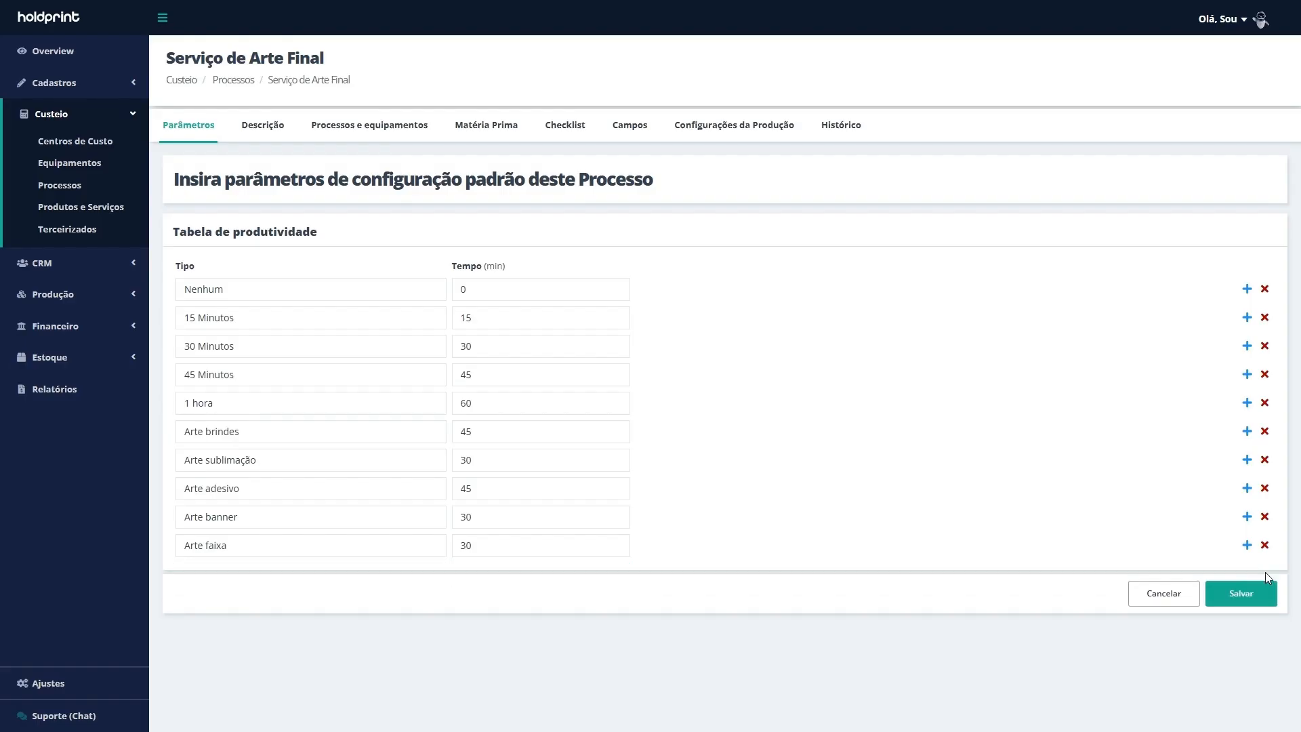
Review the description of Serviço de Arte Final, keeping Arte Final as its cost centre
left_click(263, 126)
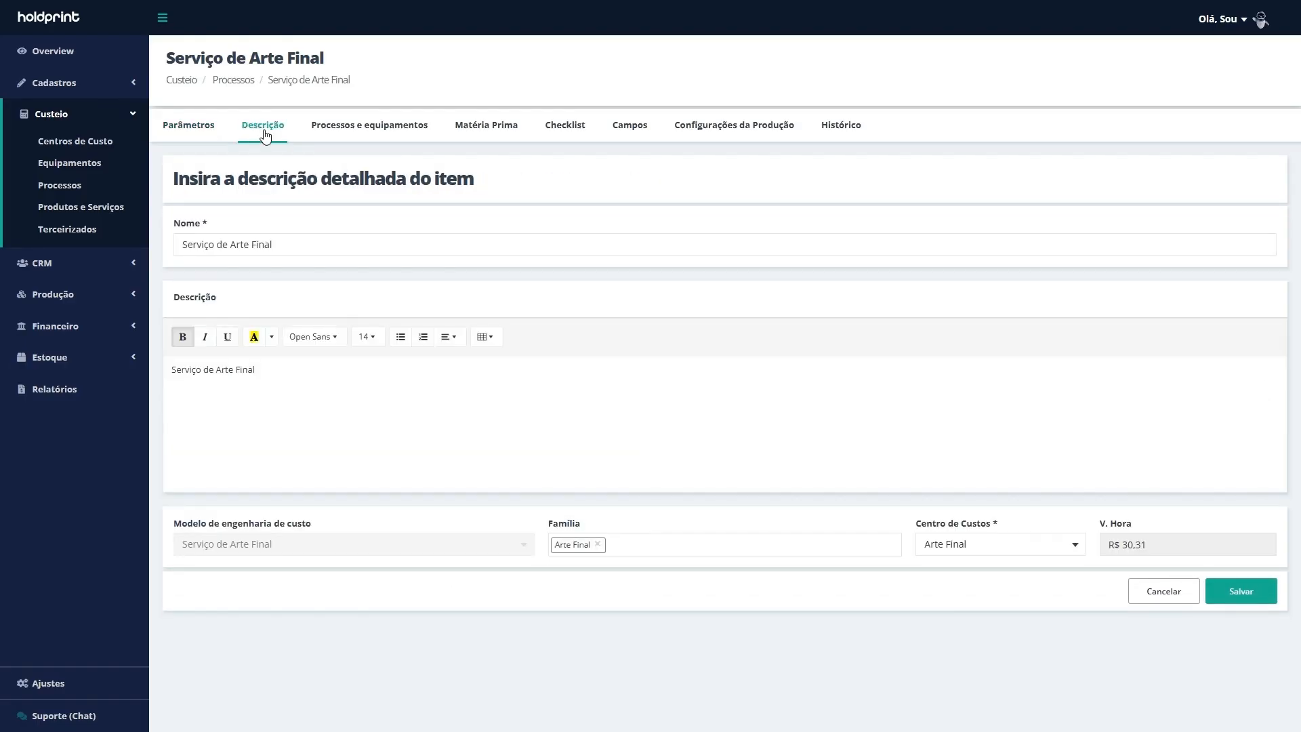
left_click(988, 551)
left_click(544, 283)
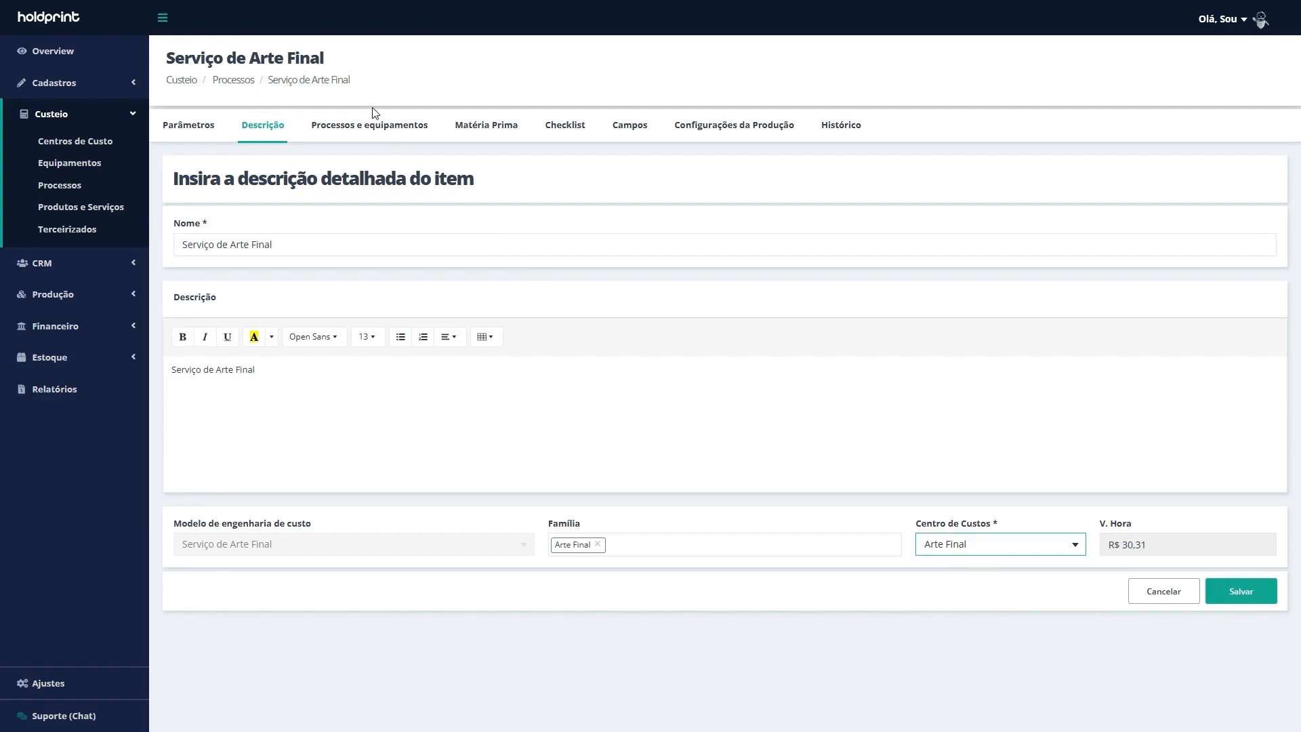
Review the linked processes and raw materials of Serviço de Arte Final, and compare its checklist question with the productivity table
left_click(380, 130)
left_click(484, 136)
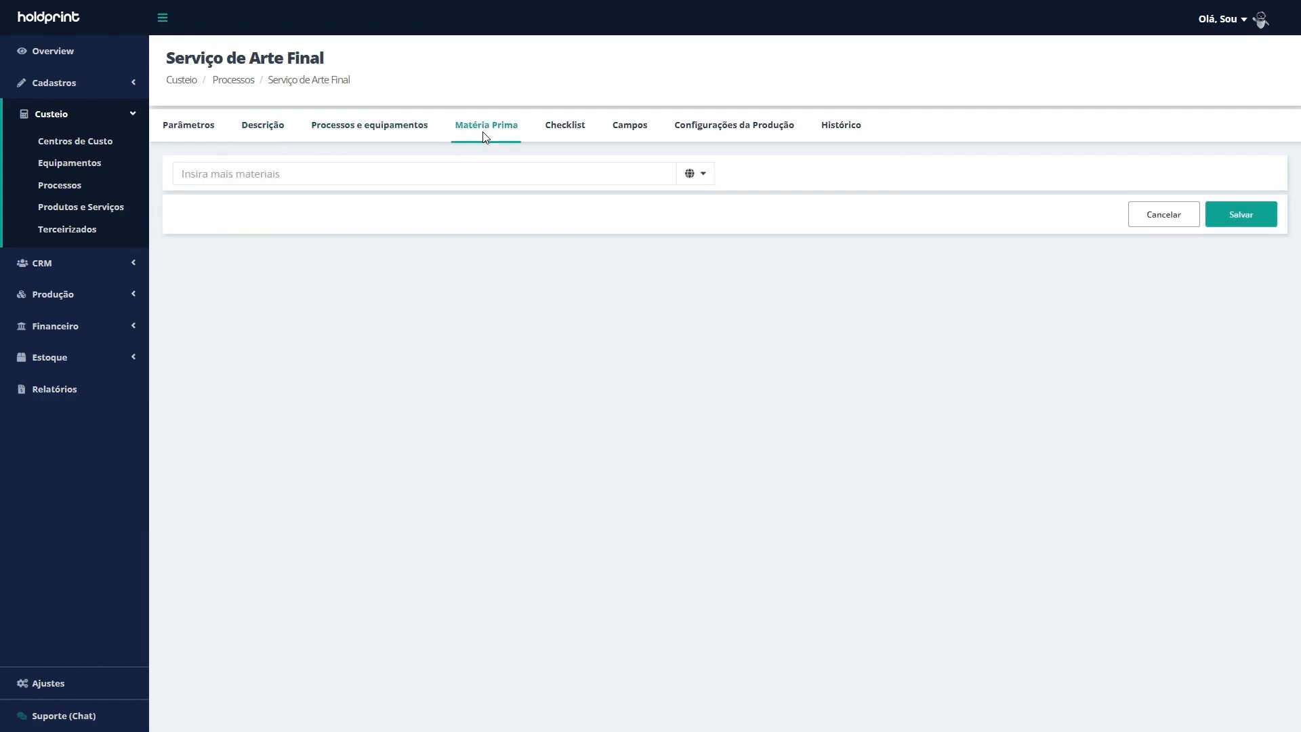
left_click(579, 139)
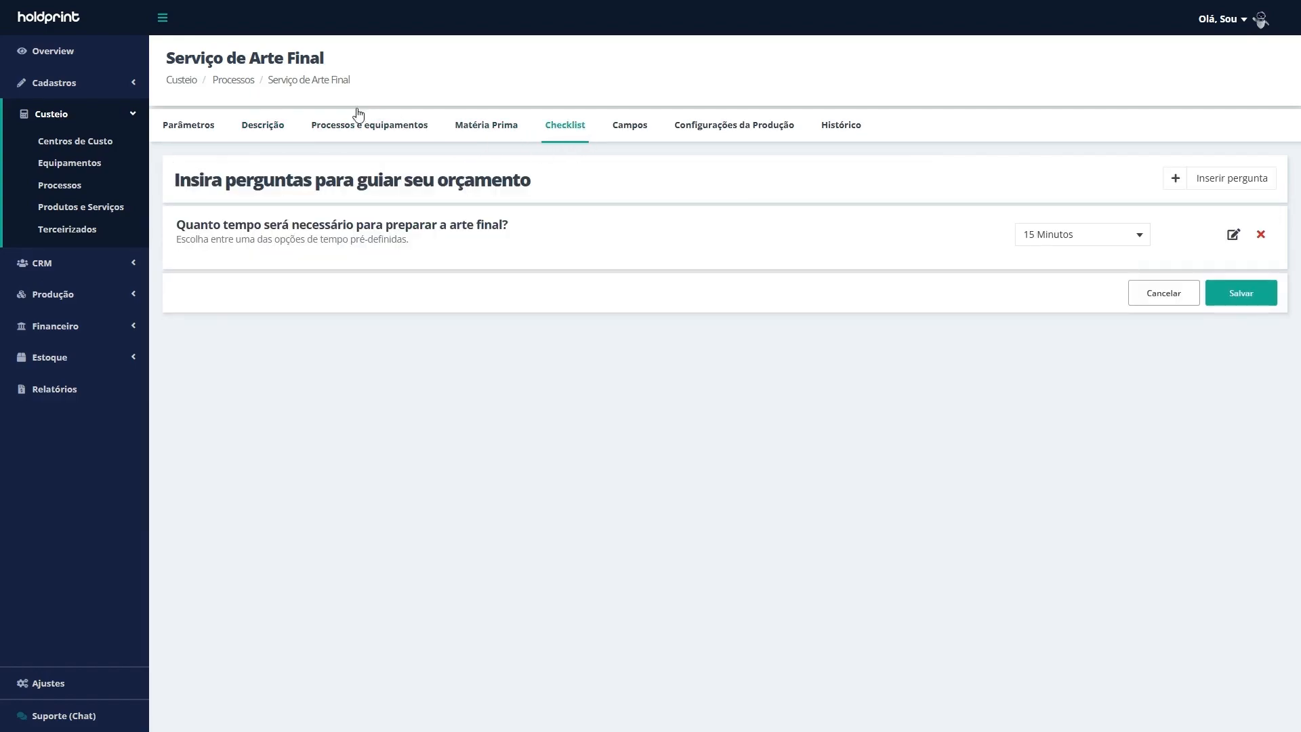
left_click(203, 127)
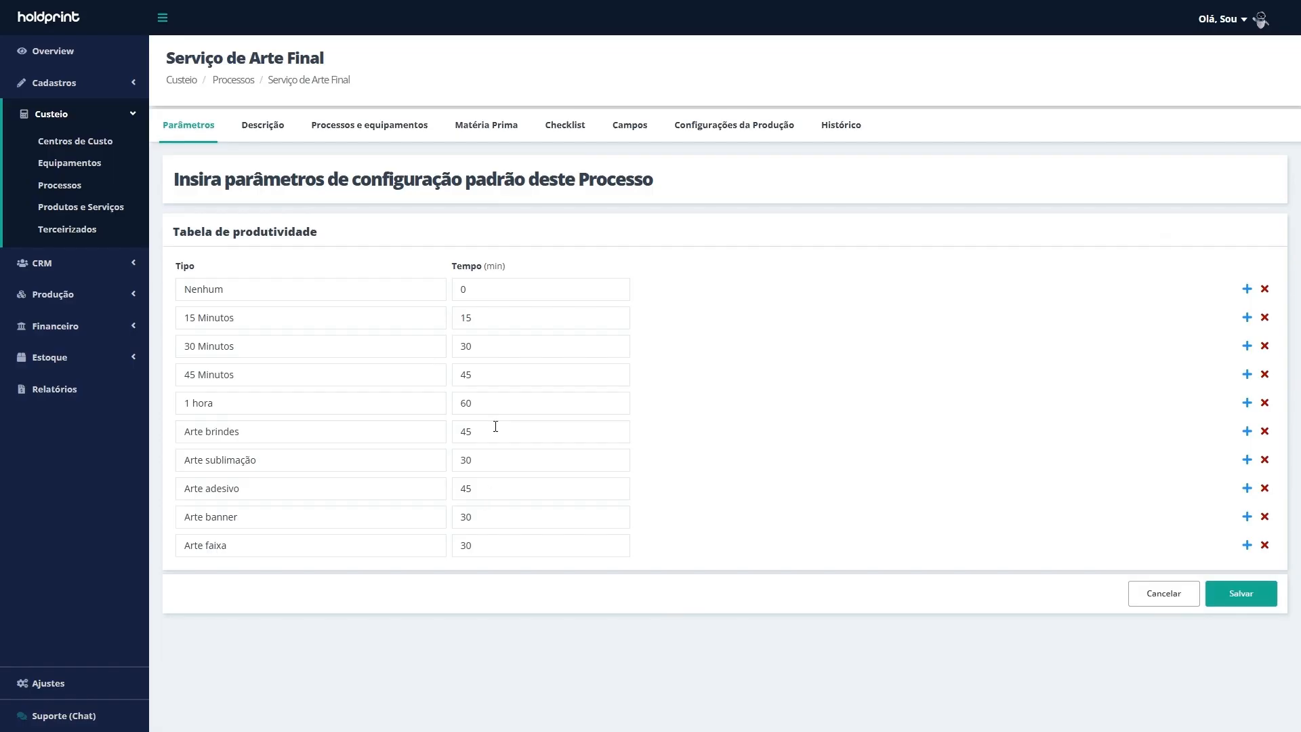
left_click(567, 128)
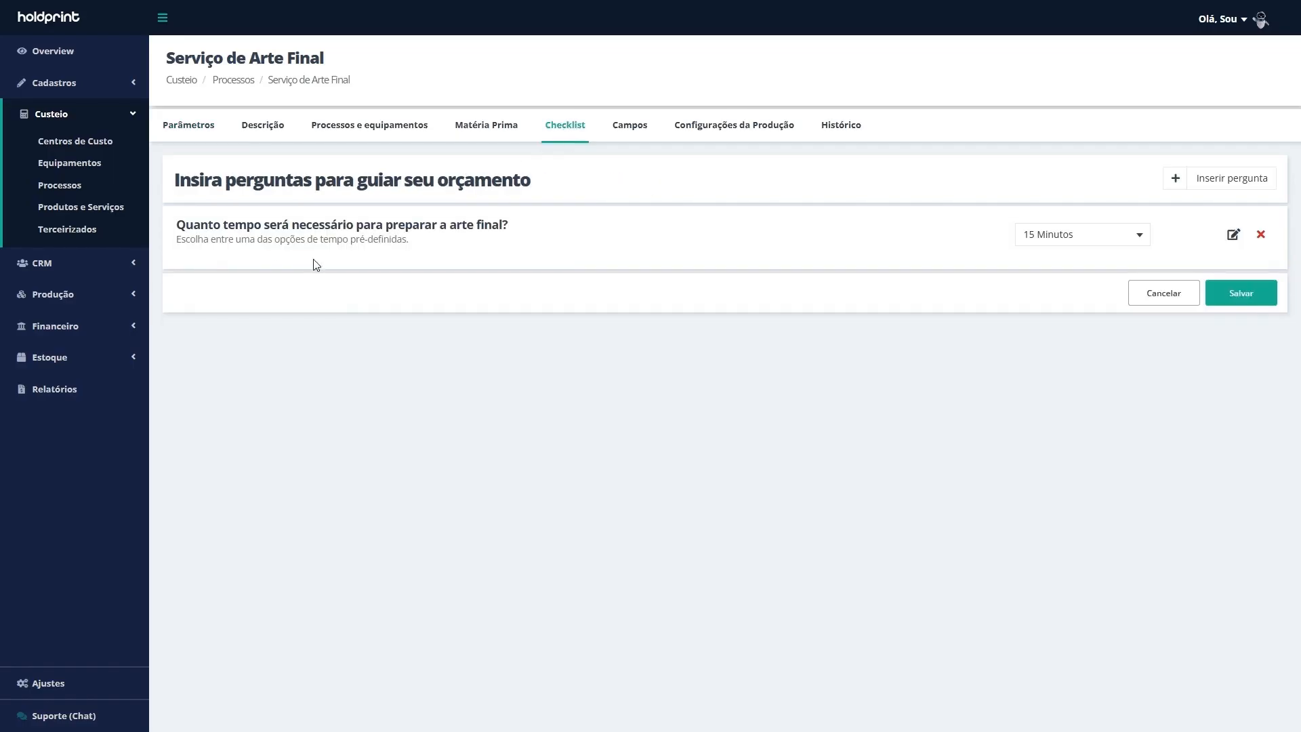
Review the predefined time options of the arte final checklist question, keeping 15 Minutos selected
left_click_drag(173, 226, 513, 248)
left_click(1082, 235)
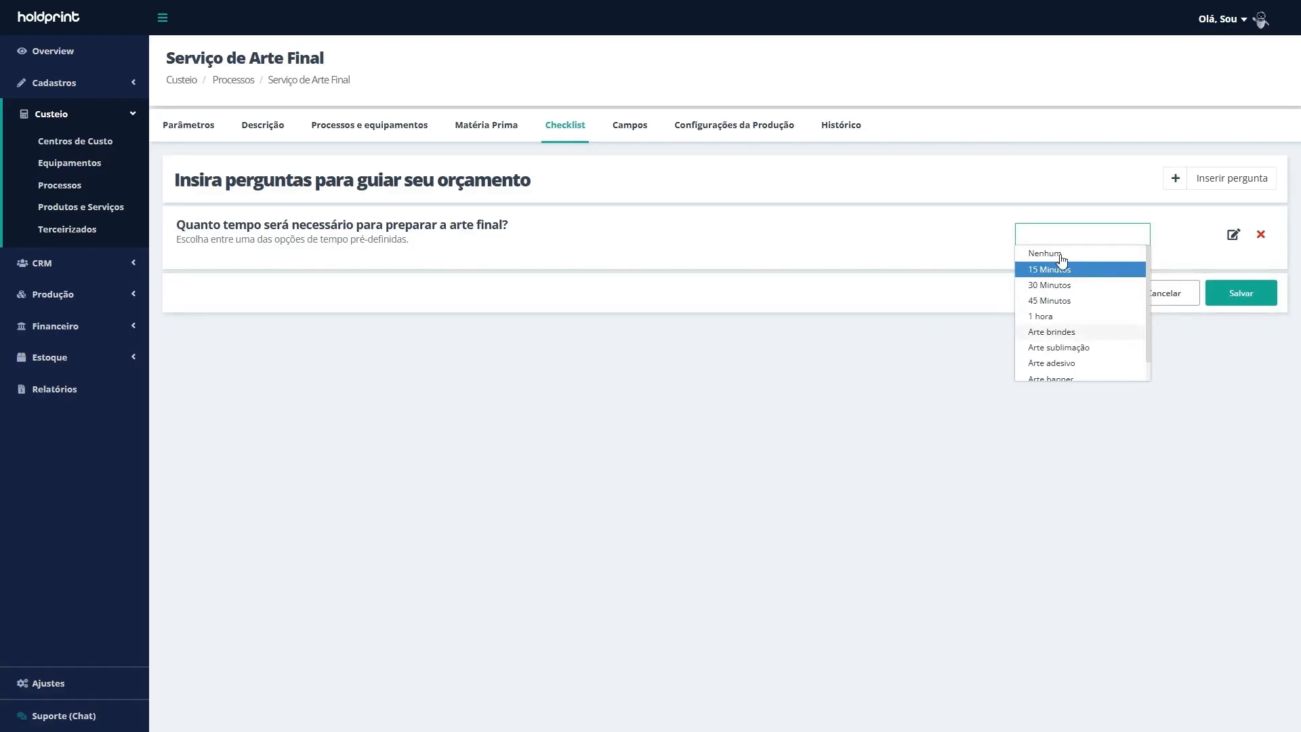
left_click(844, 395)
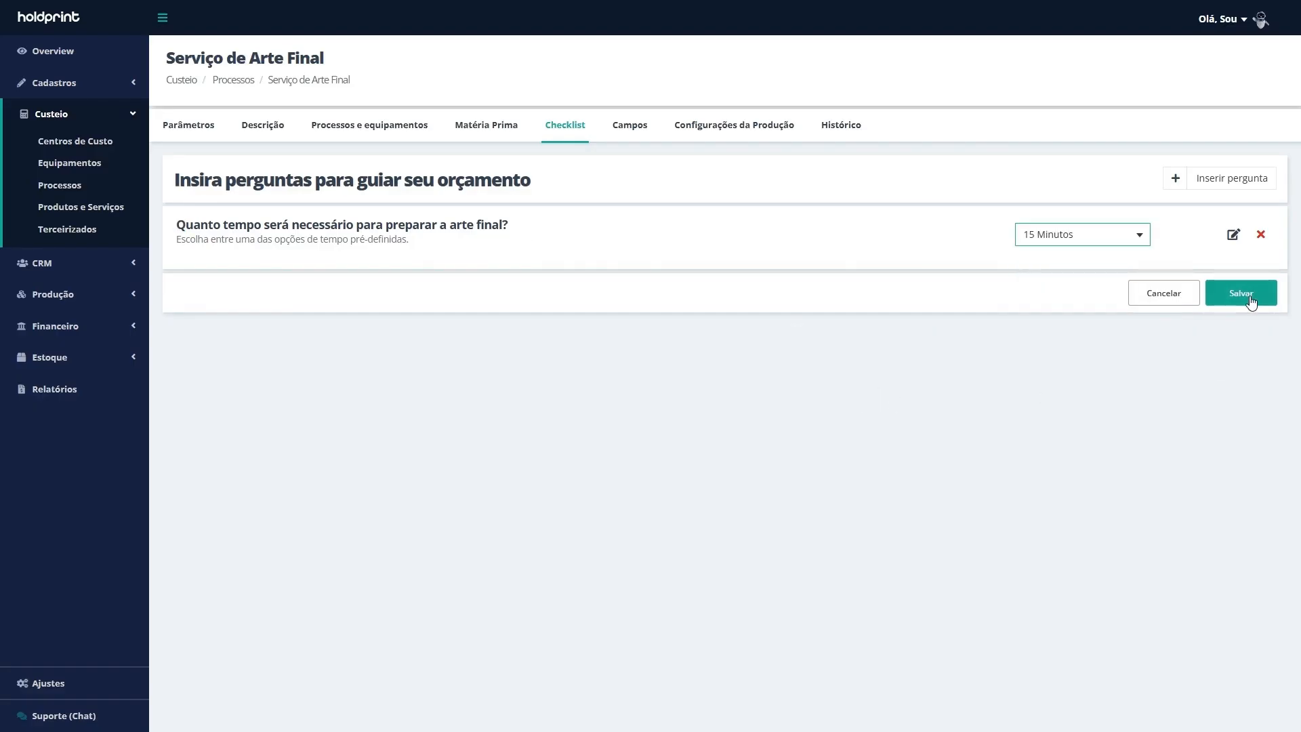
Search the processes for "corte" and open Corte Laser
left_click(239, 81)
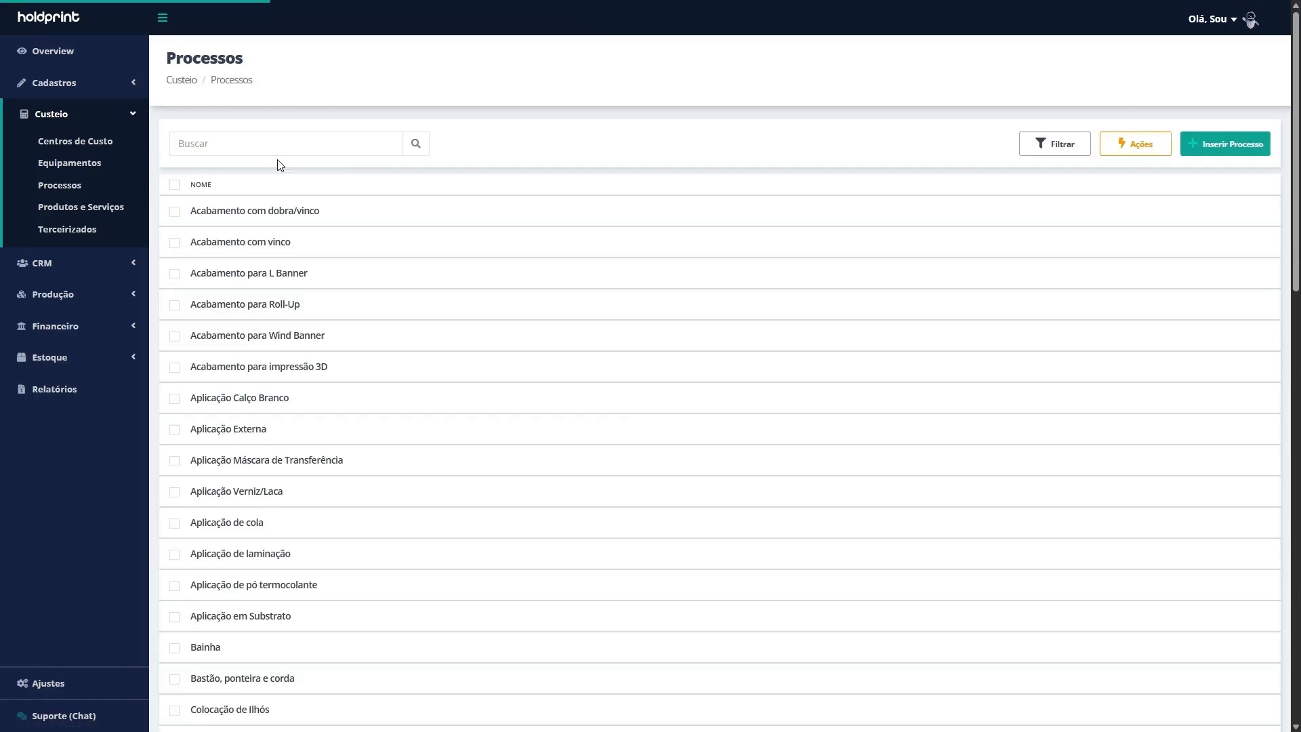
left_click(285, 147)
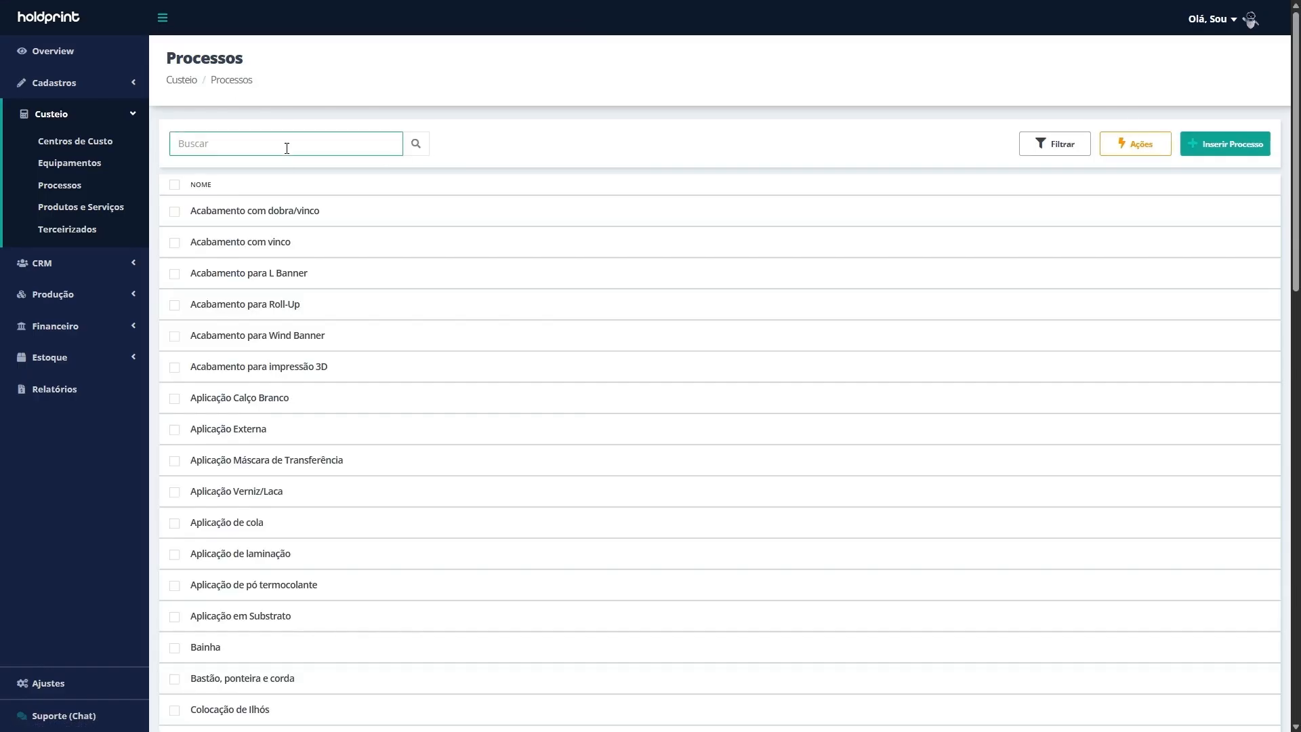
type("corte")
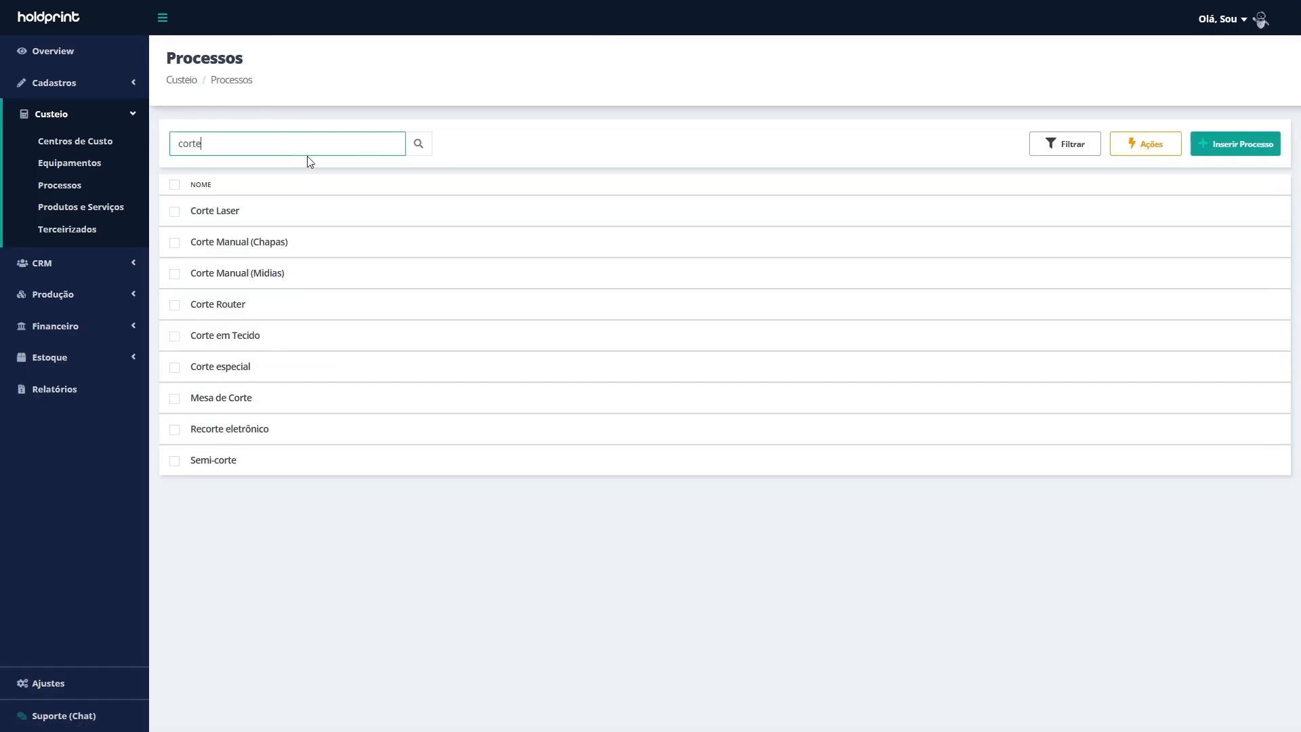
left_click(216, 212)
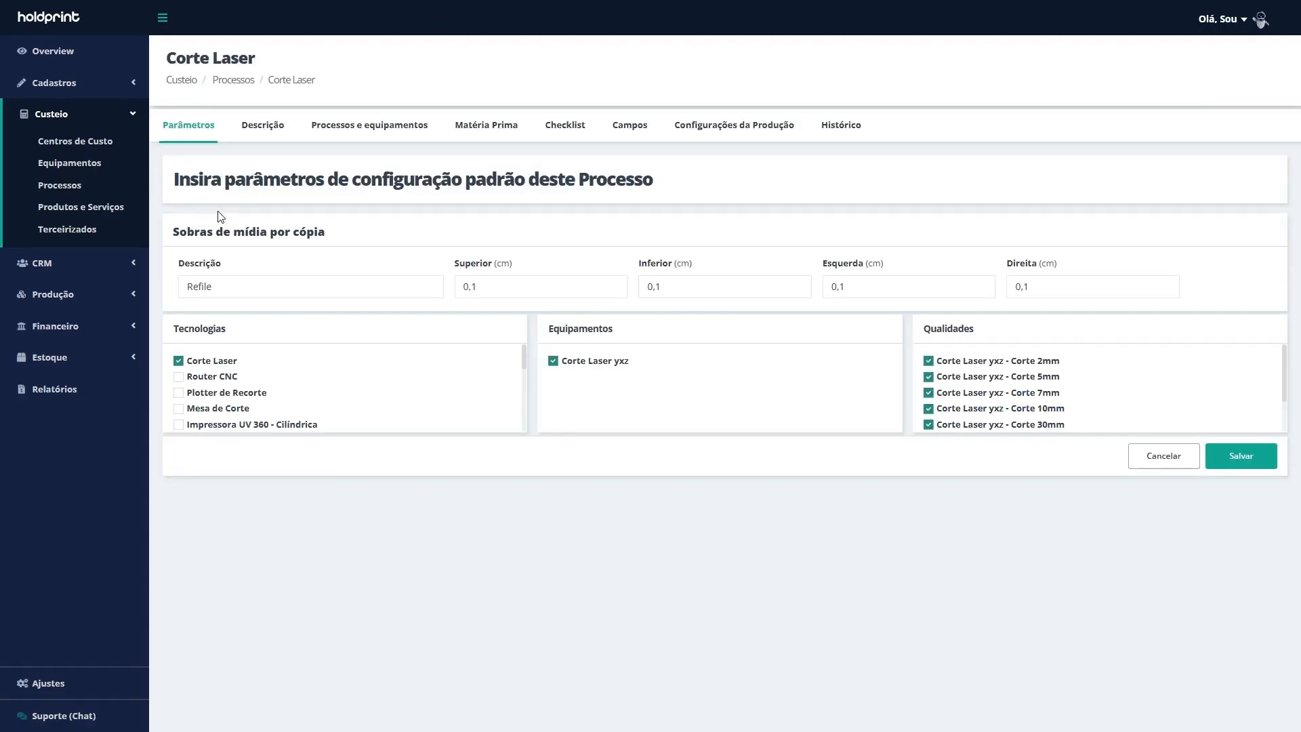
Review the Corte Laser parameters, covering media leftovers per copy, technologies, equipment and cutting qualities
left_click_drag(174, 232, 333, 232)
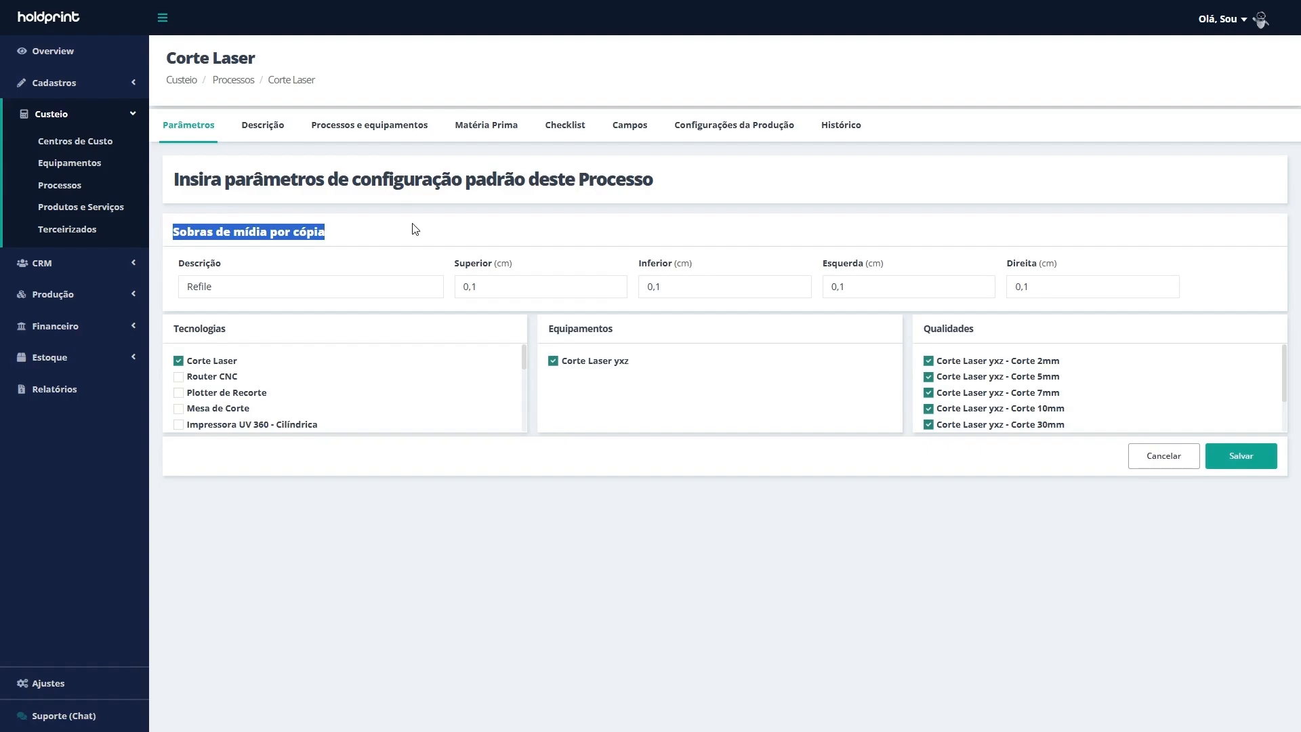
left_click(335, 245)
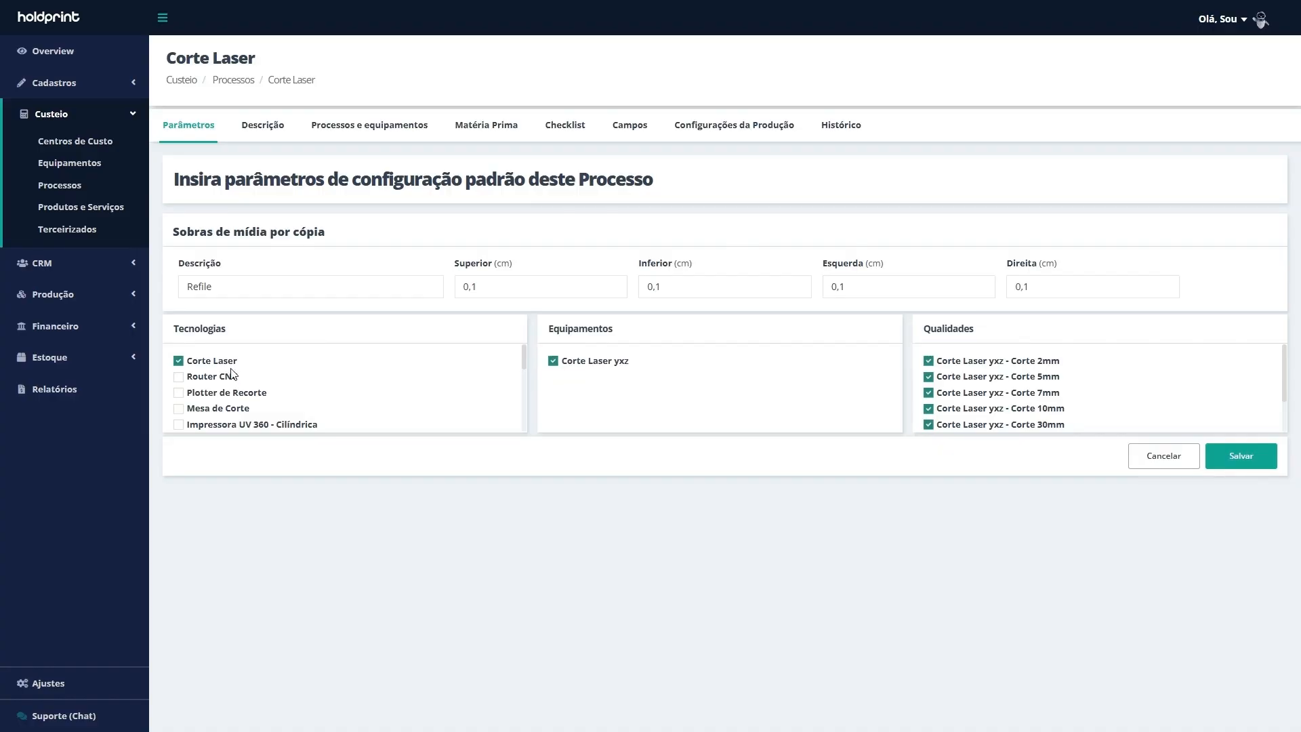
left_click_drag(177, 59, 257, 61)
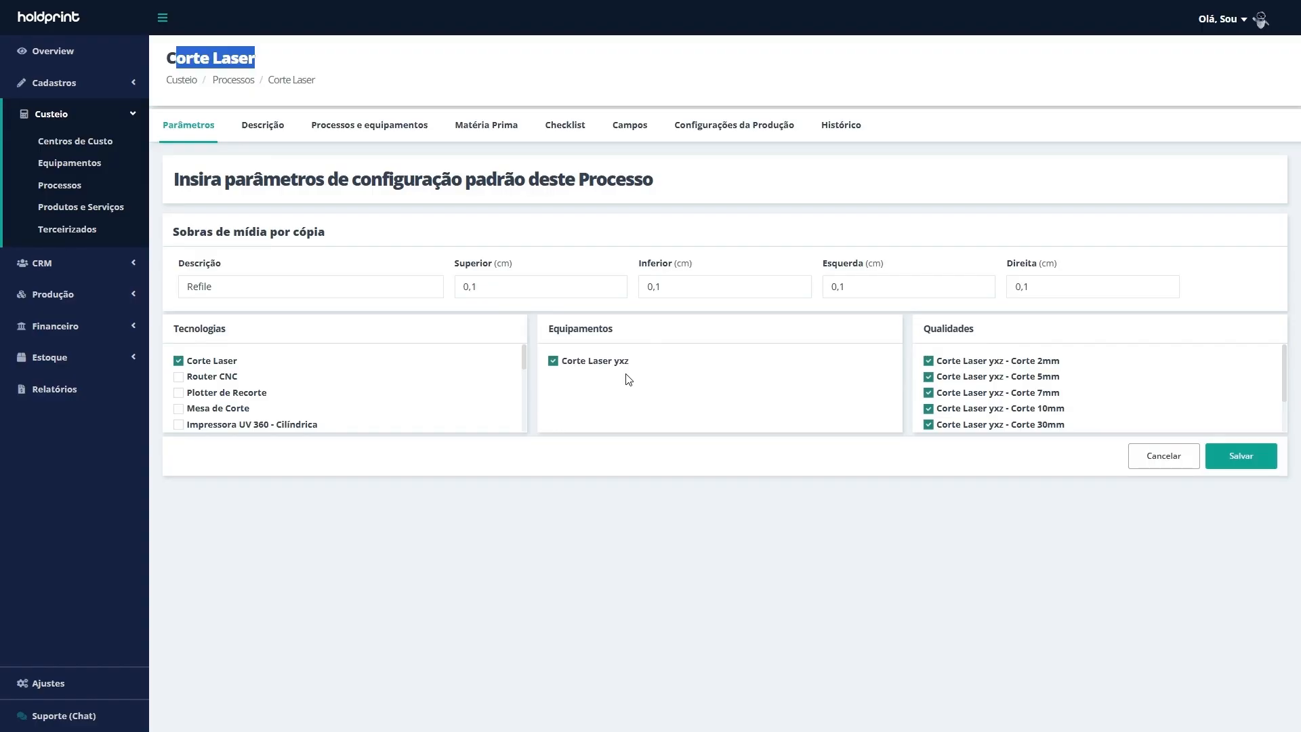
left_click(609, 419)
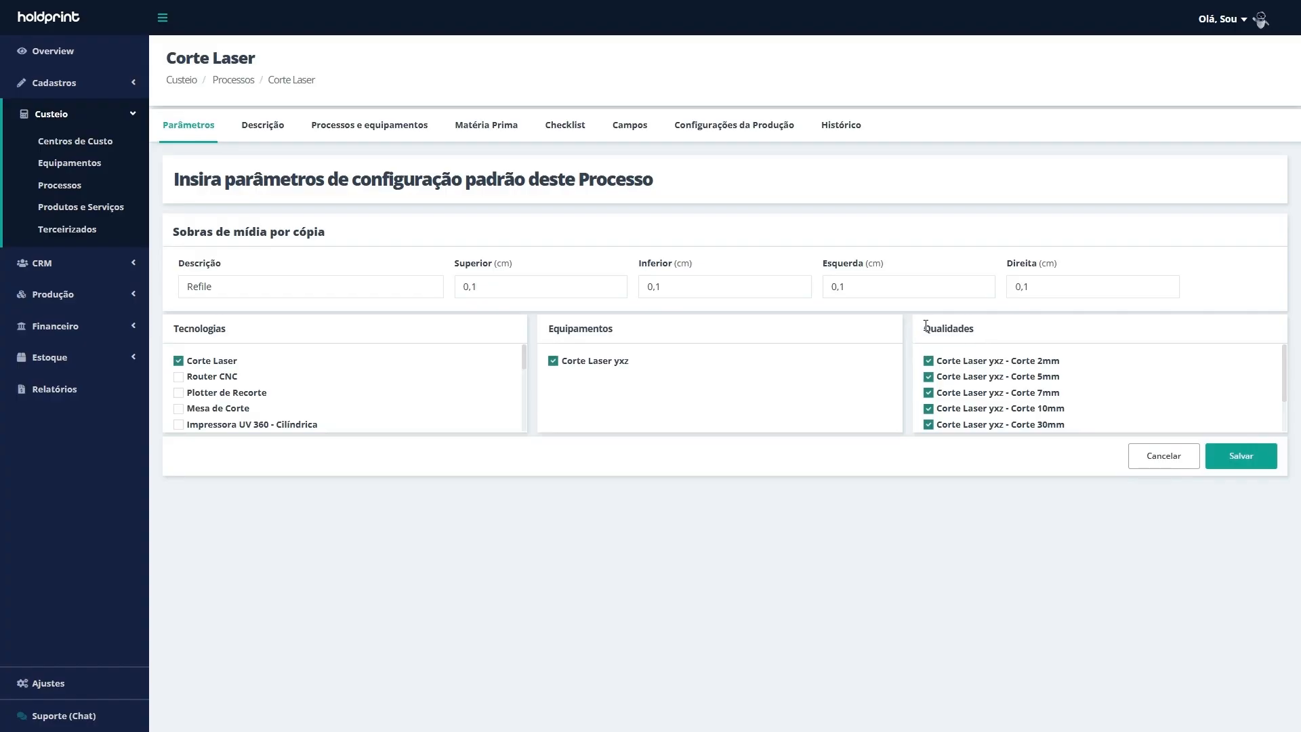
left_click_drag(932, 324, 976, 330)
scroll(1000, 370, "down", 1)
scroll(999, 390, "up", 1)
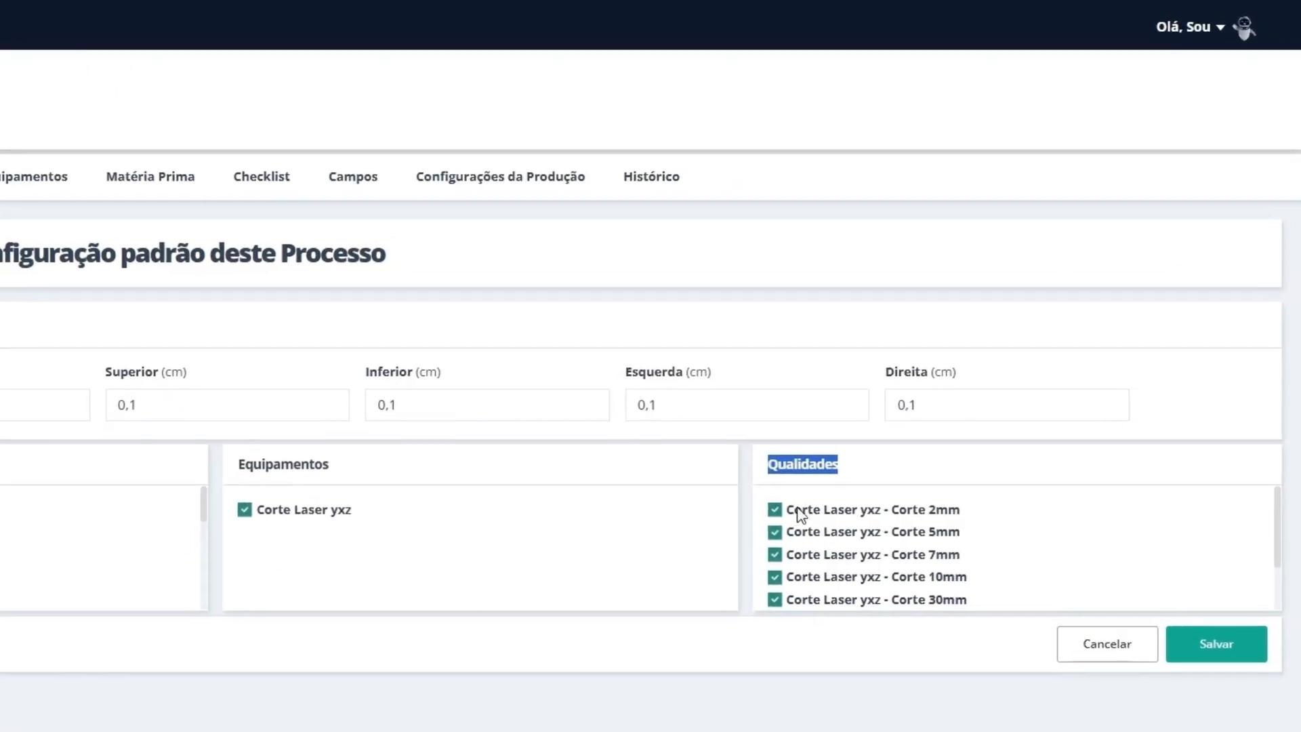
left_click(1052, 532)
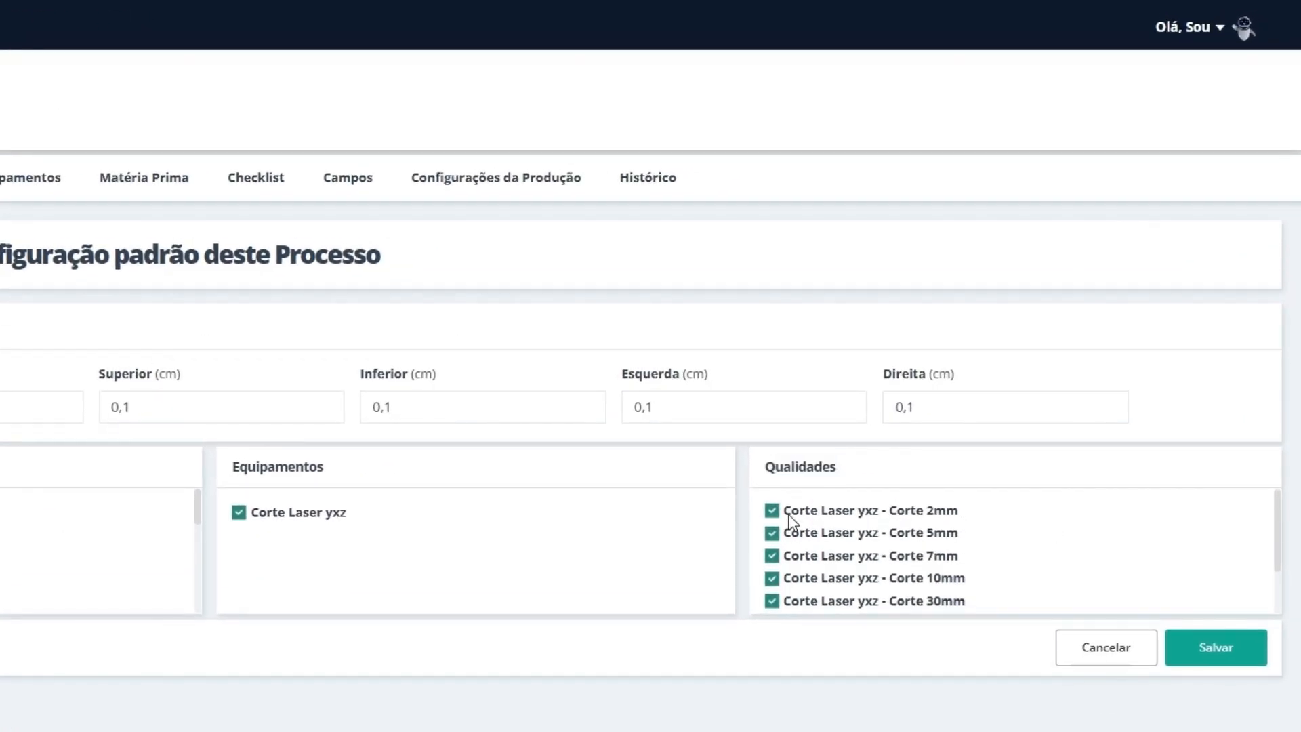
Set the cost centre of the Corte Laser process to Corte laser and save the process
scroll(790, 526, "down", 1)
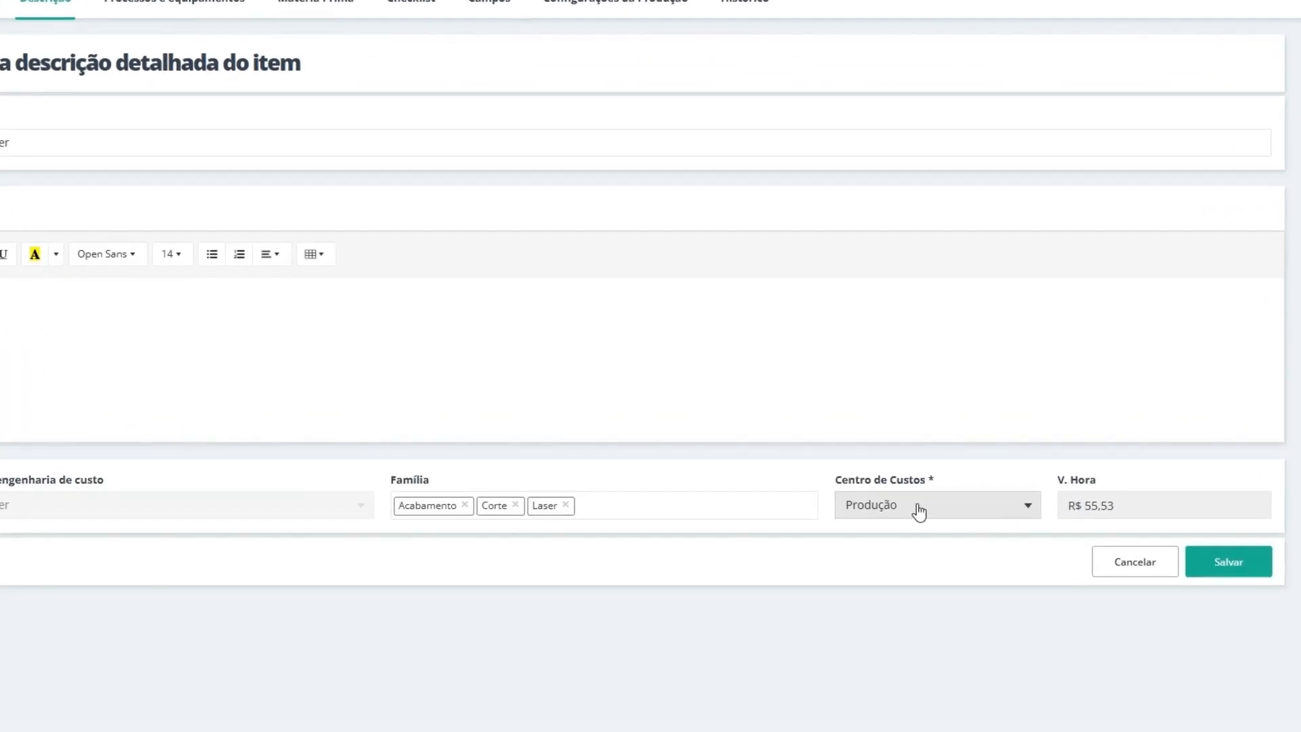
left_click(964, 510)
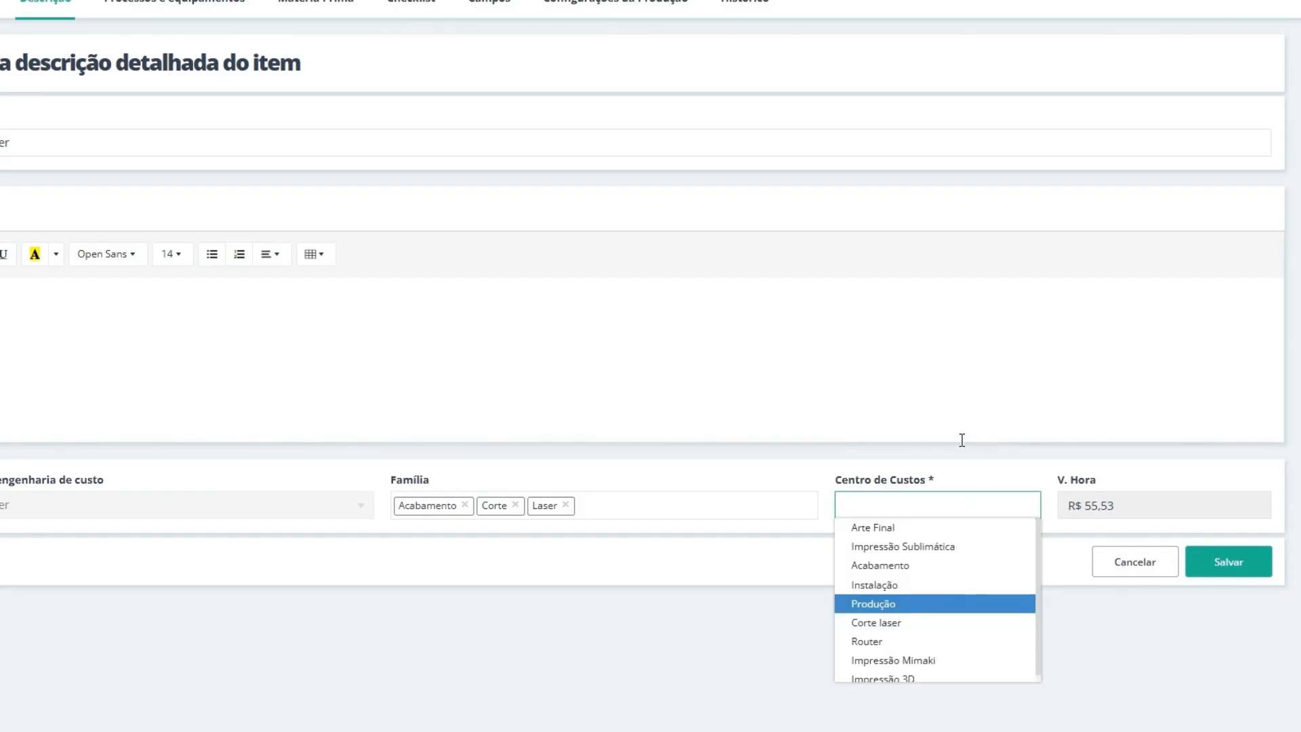
left_click(990, 629)
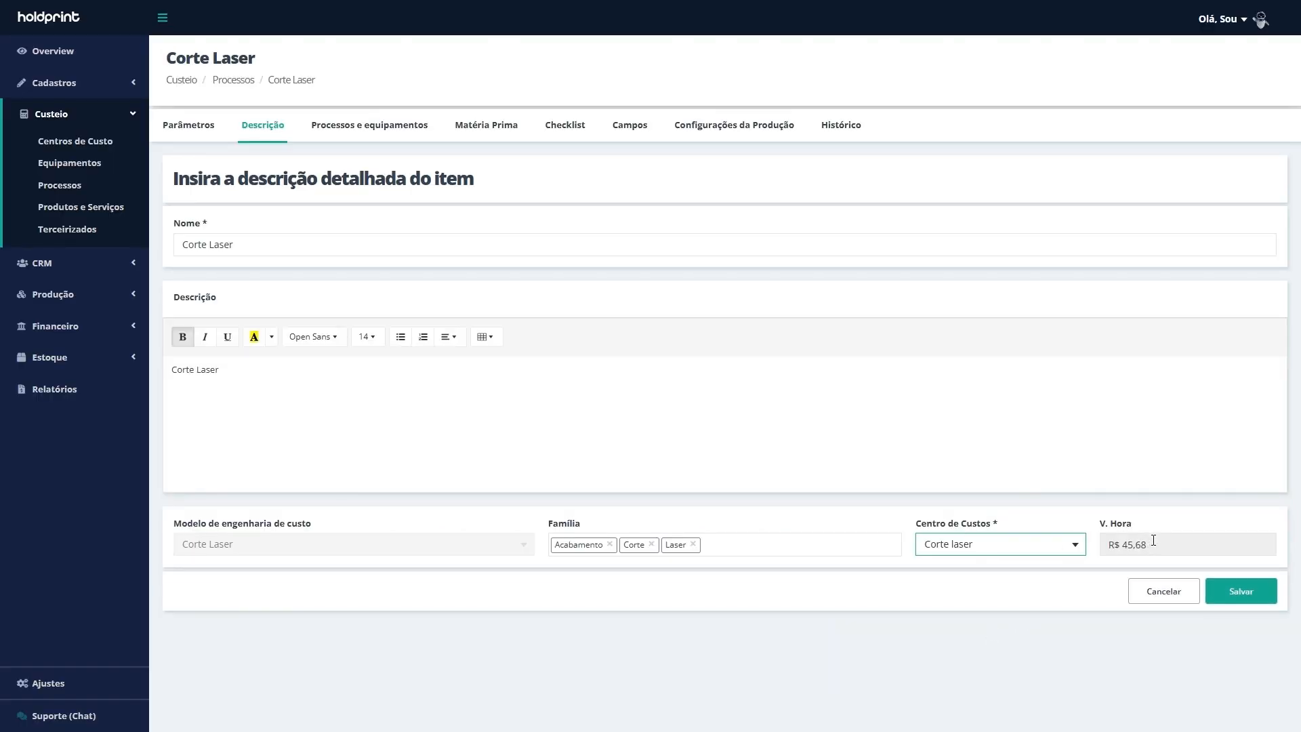
left_click(1254, 588)
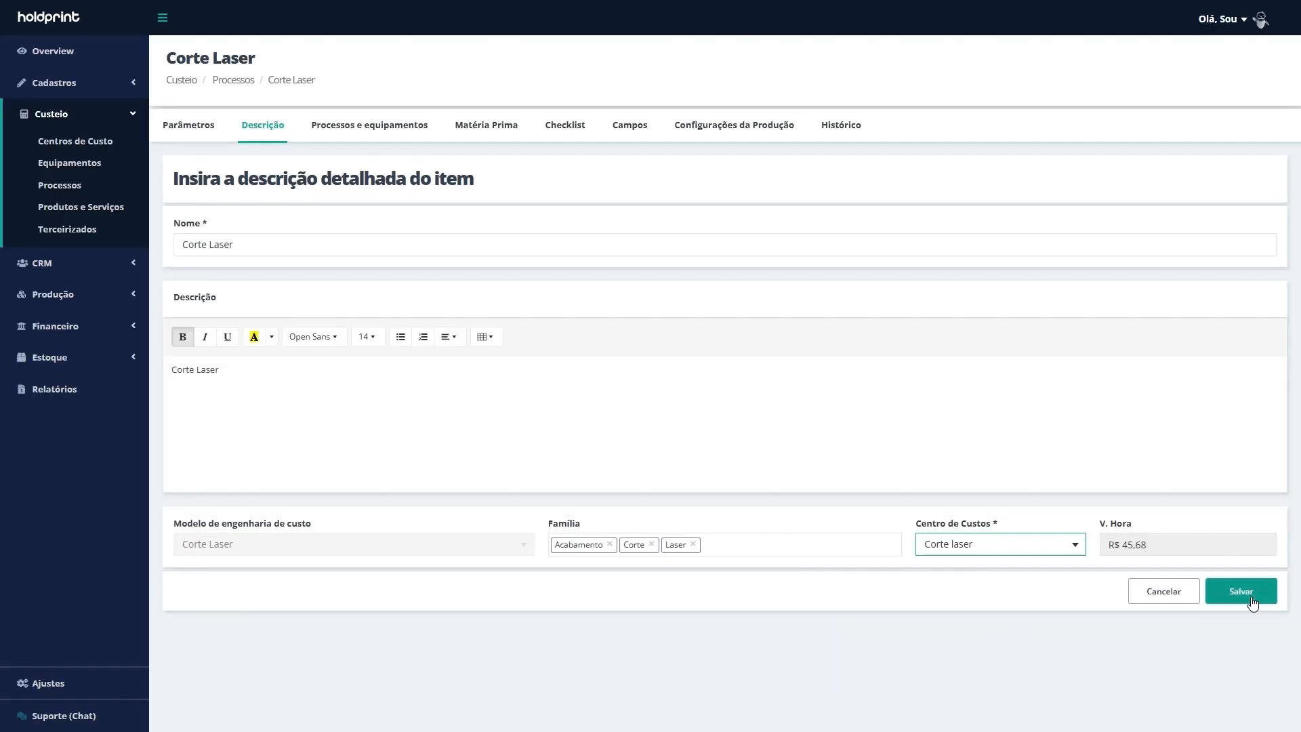
Search the processes for "laser", open Gravação Laser and review its equipment and qualities
left_click(234, 82)
left_click(280, 144)
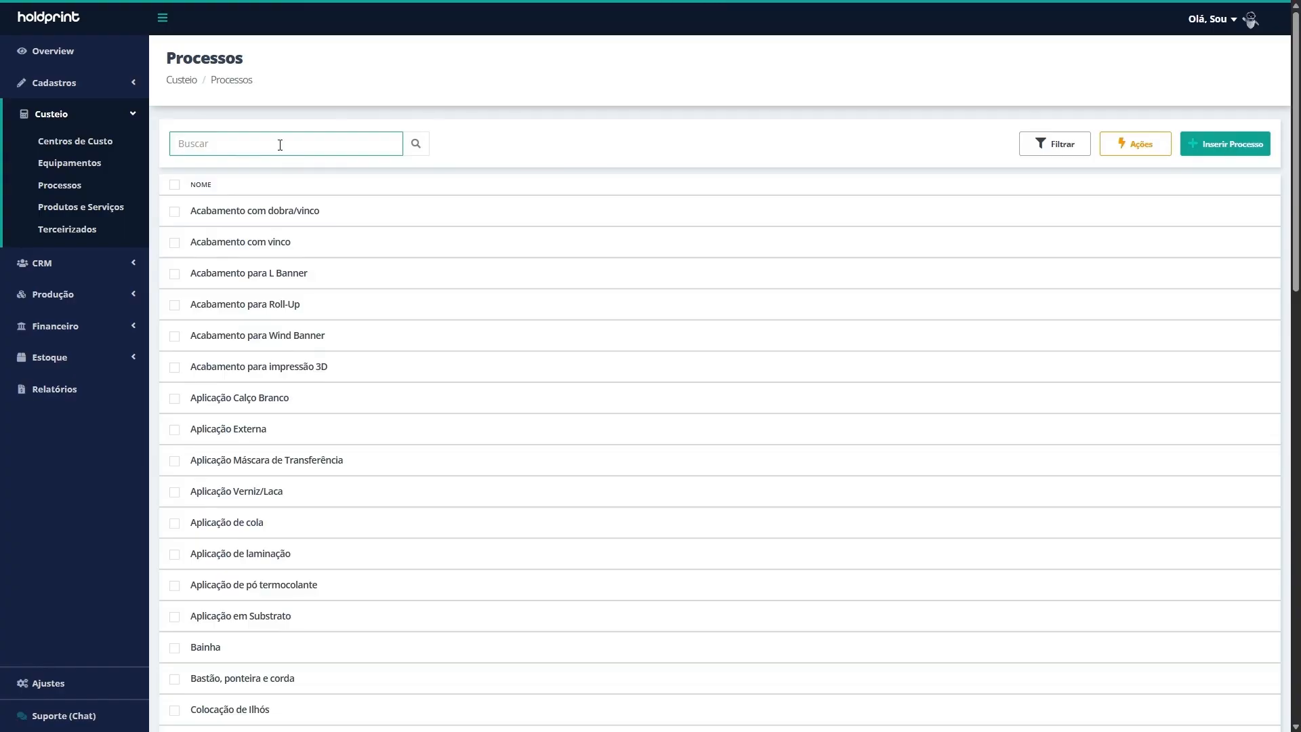
type("laser")
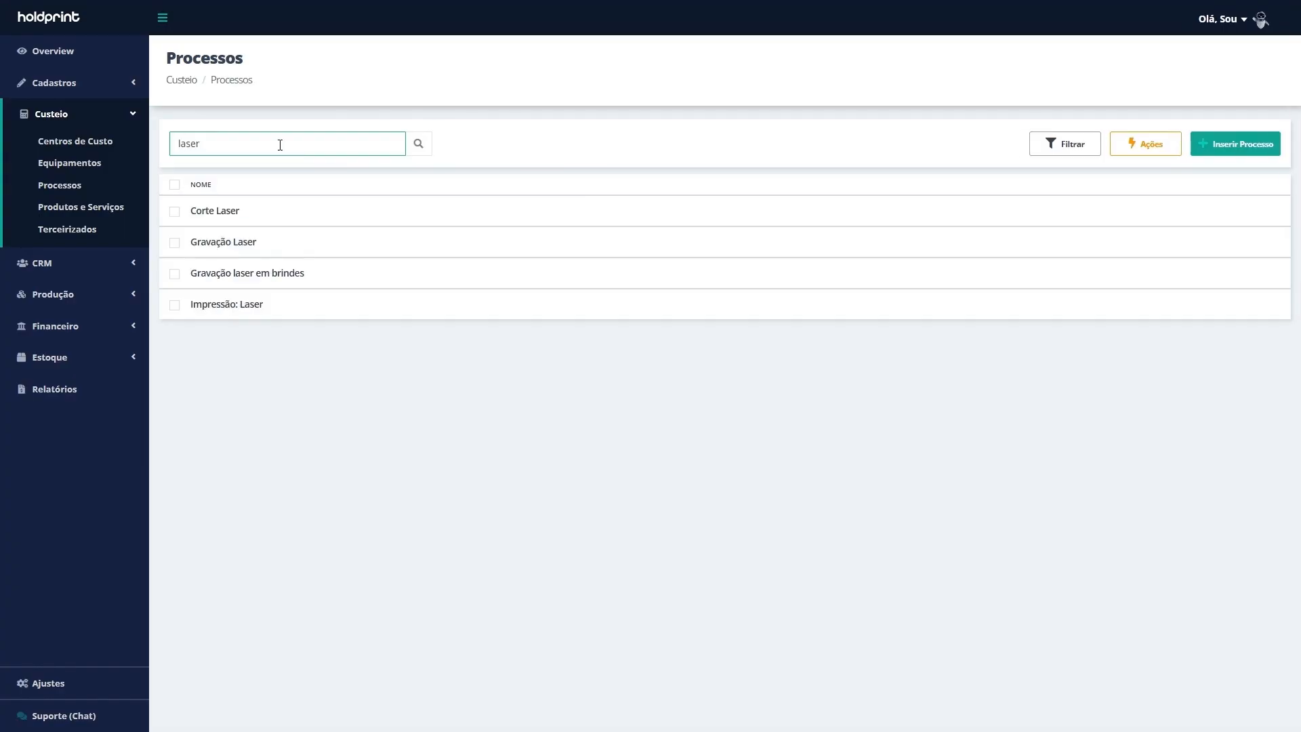
left_click(241, 248)
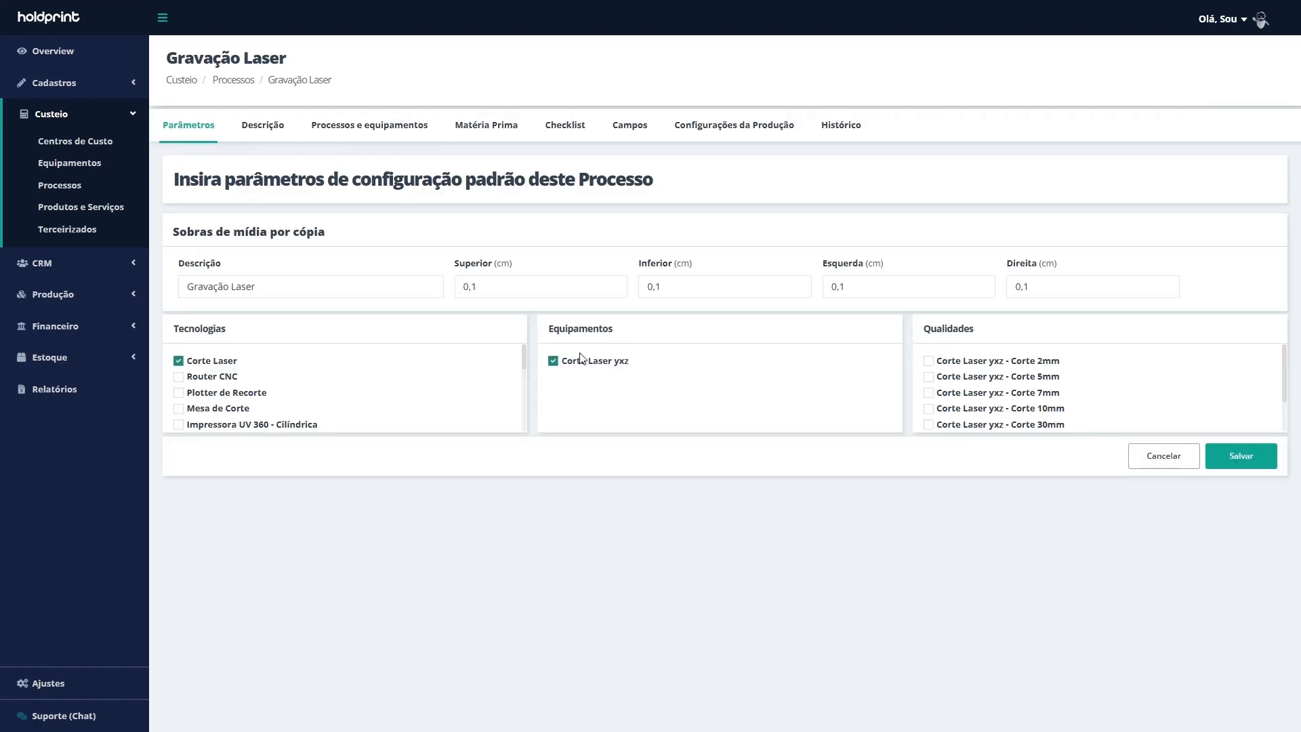
scroll(1030, 412, "down", 1)
scroll(1031, 412, "down", 1)
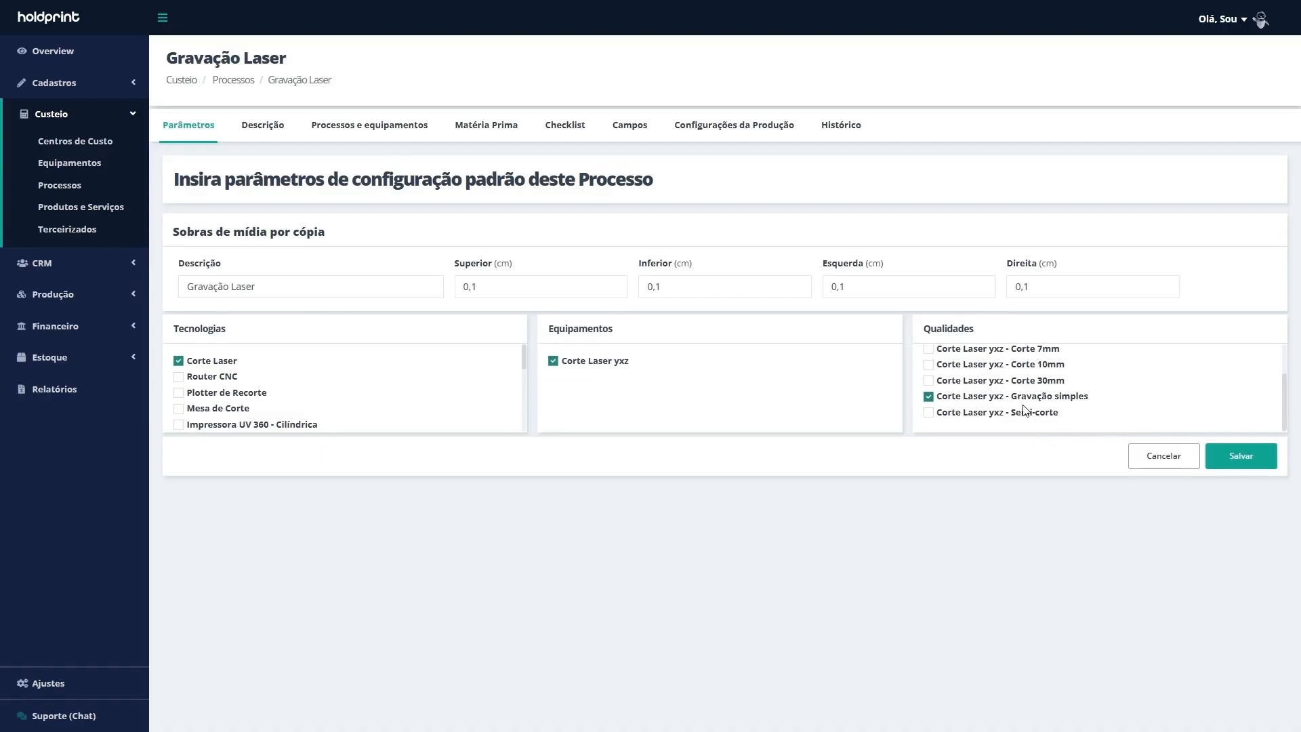
Set the cost centre of Gravação Laser to Corte laser and save the process
left_click(265, 132)
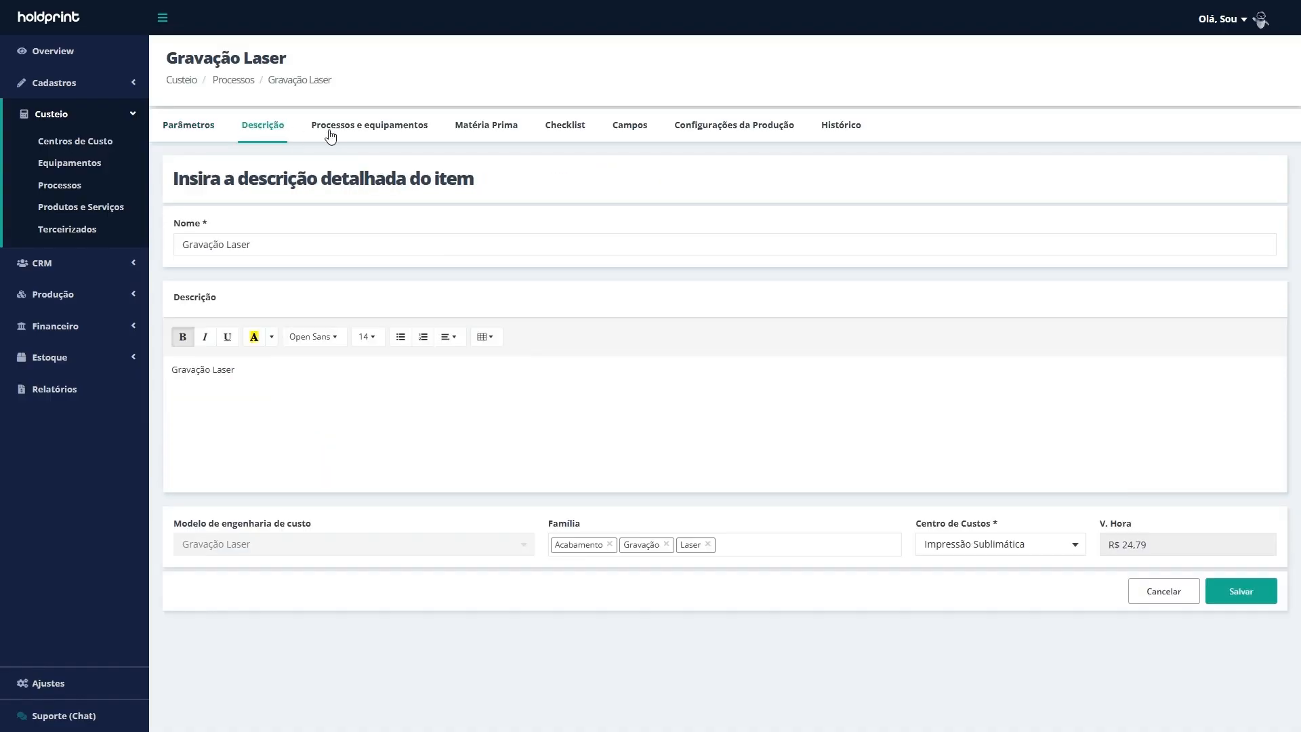
left_click(1060, 546)
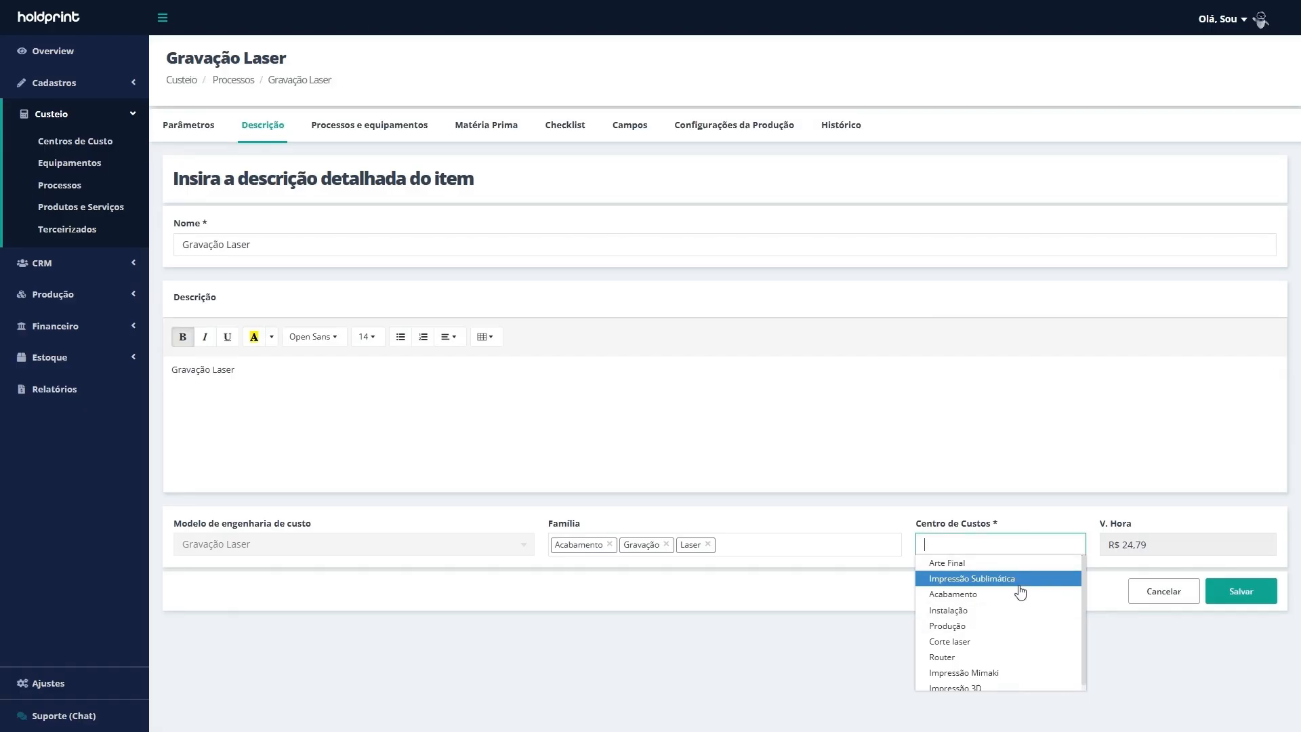
left_click(1010, 641)
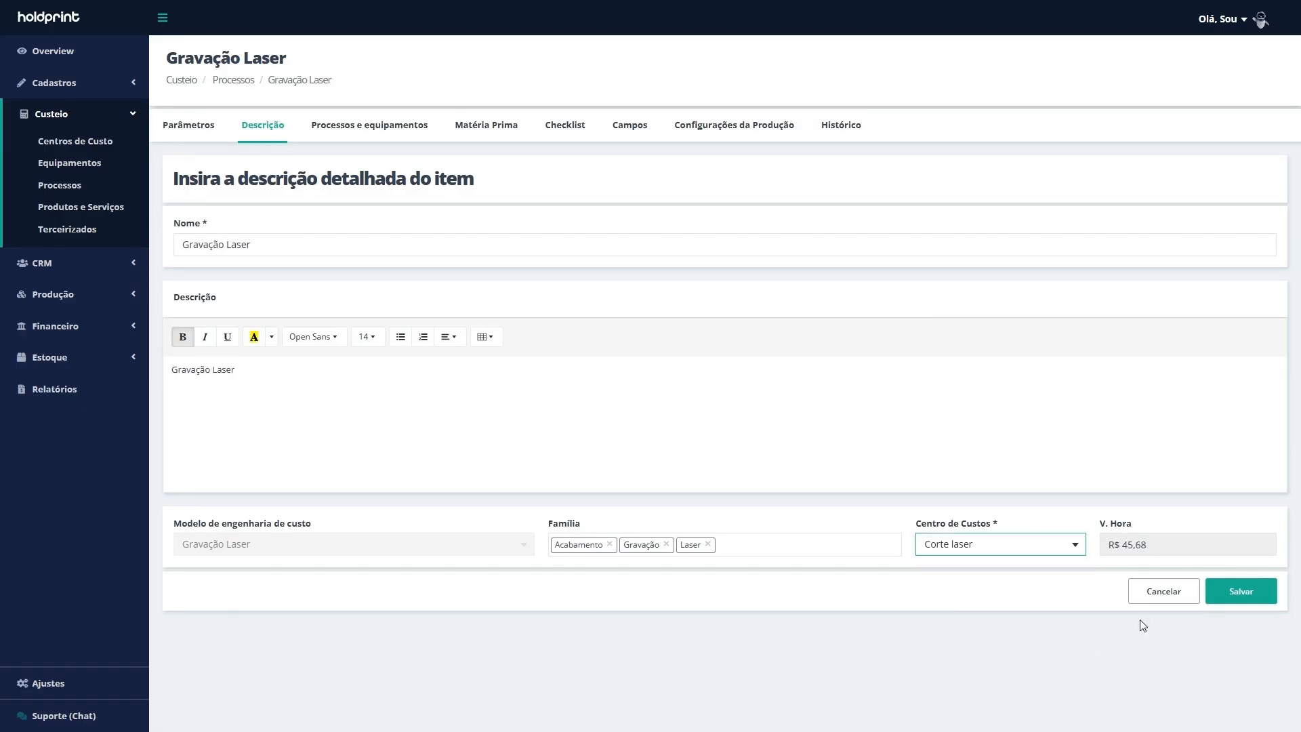
left_click(1235, 595)
Compare the qualities of Gravação Laser with the productivity of the cutting and engraving profiles of the Corte Laser yxz equipment
left_click(204, 129)
scroll(949, 406, "down", 1)
left_click(929, 424)
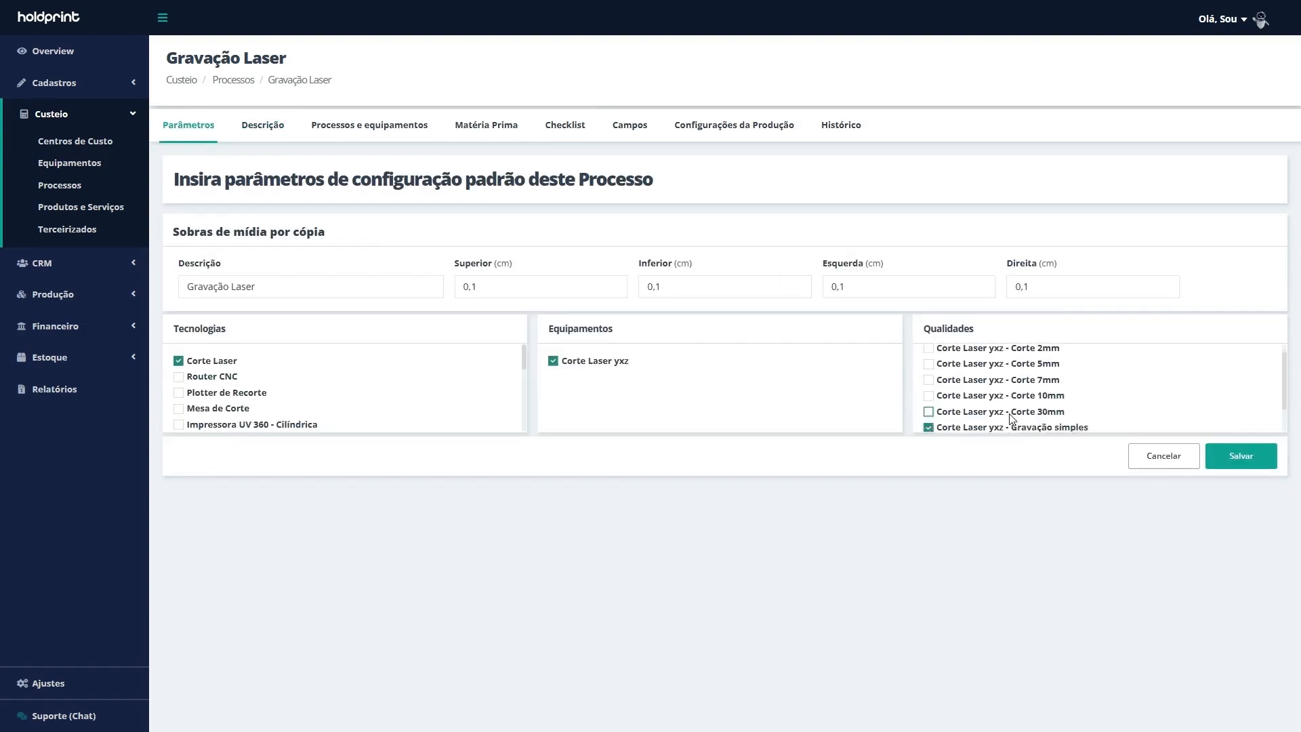
scroll(929, 424, "down", 1)
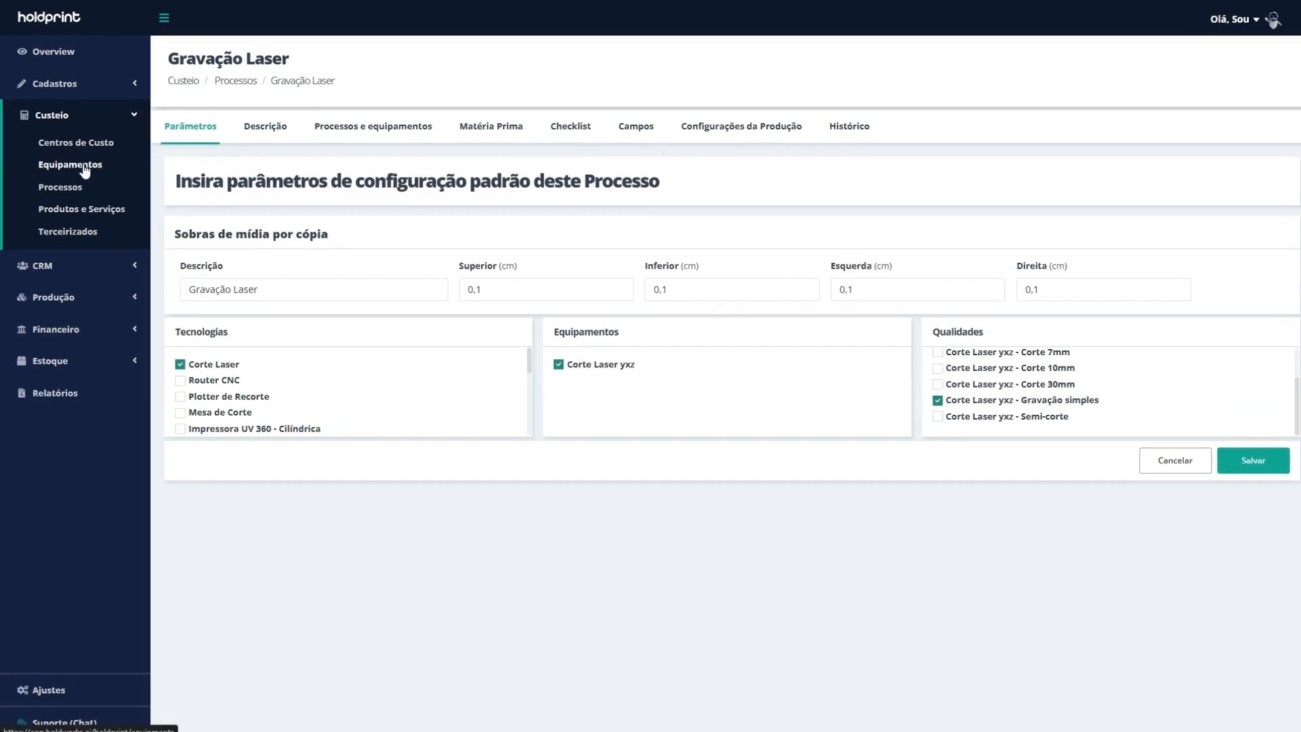
left_click(84, 165)
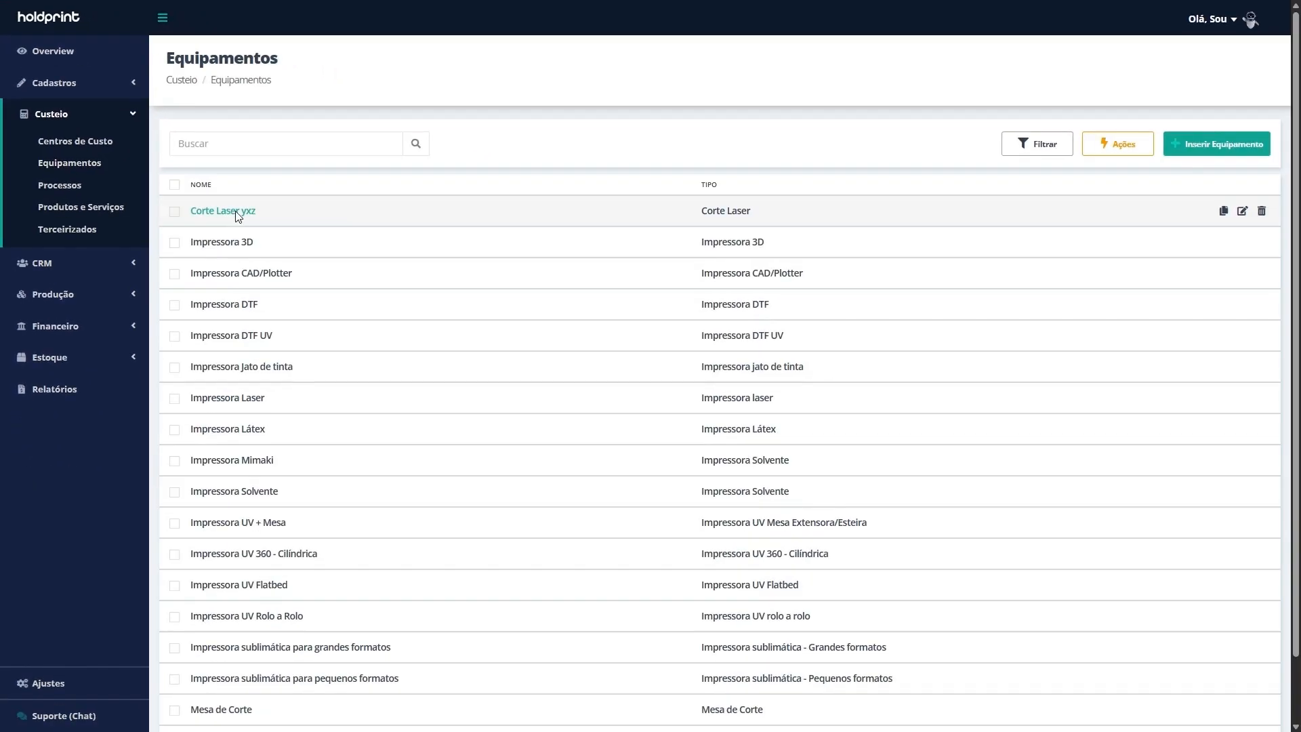
left_click(296, 263)
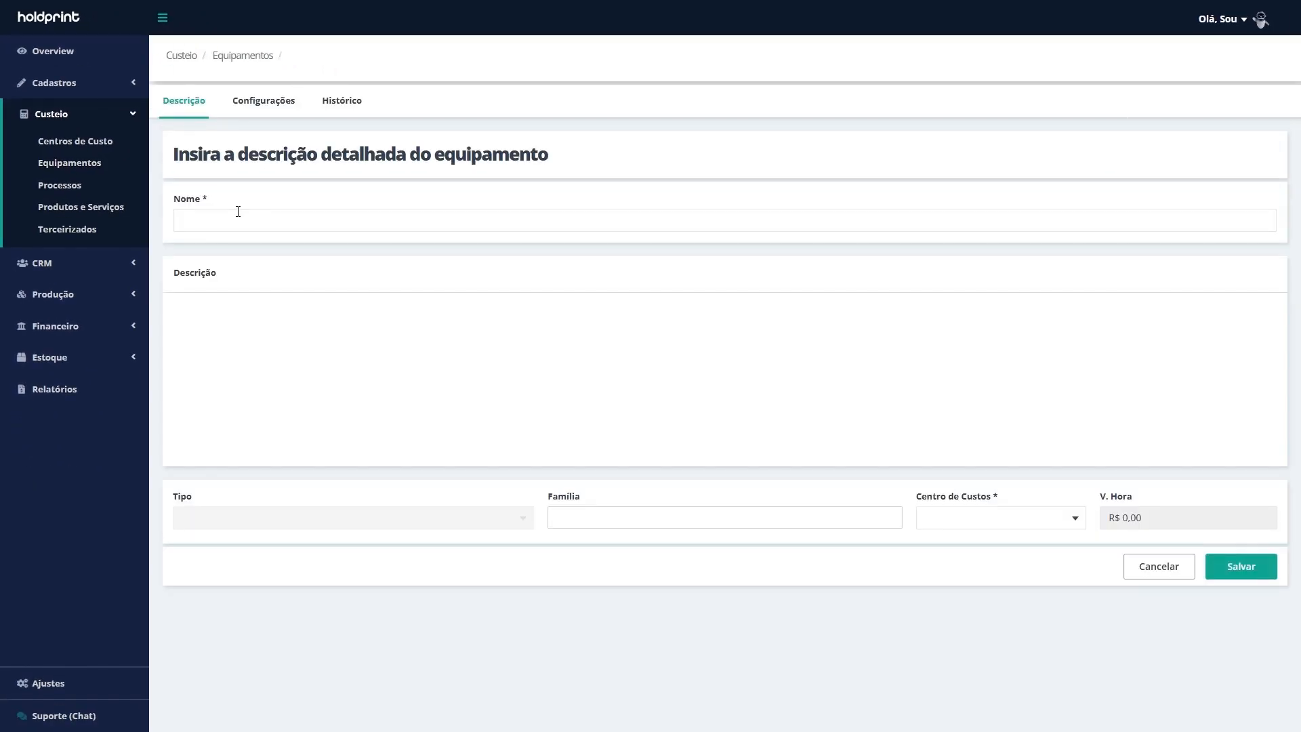
left_click(284, 127)
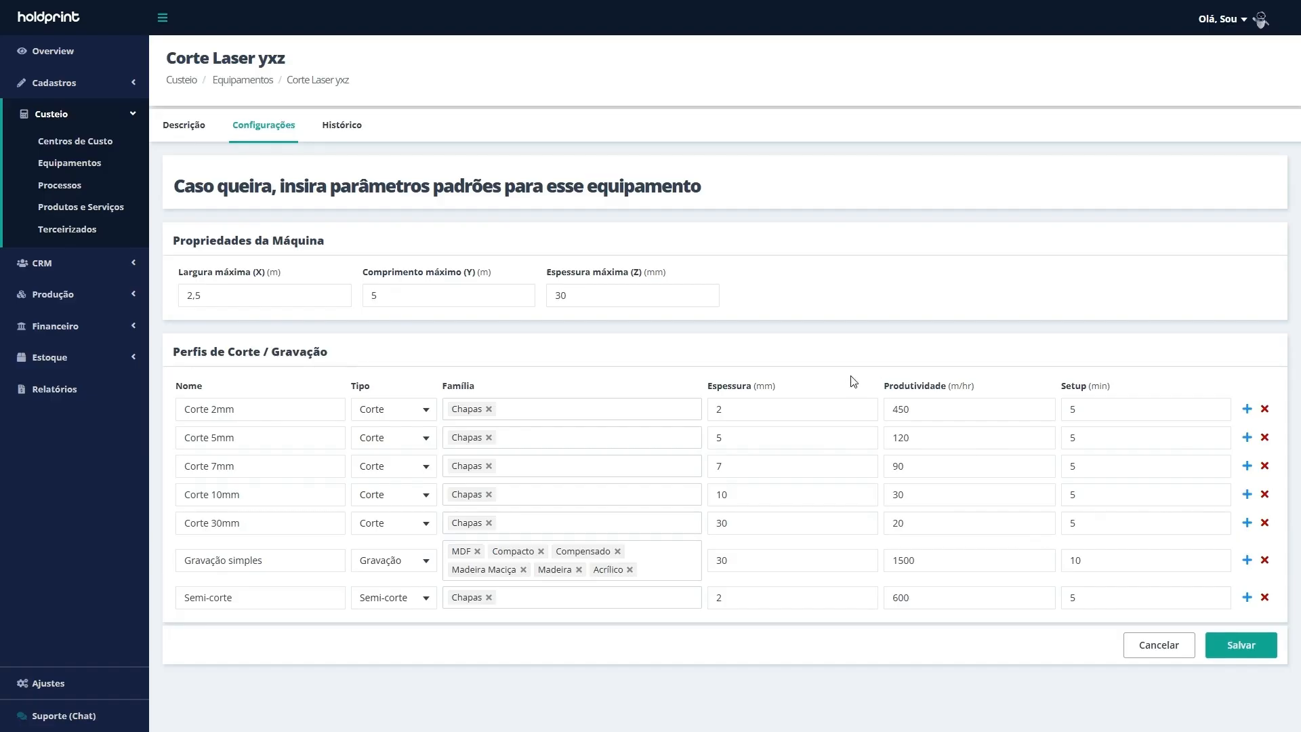
left_click_drag(899, 386, 977, 394)
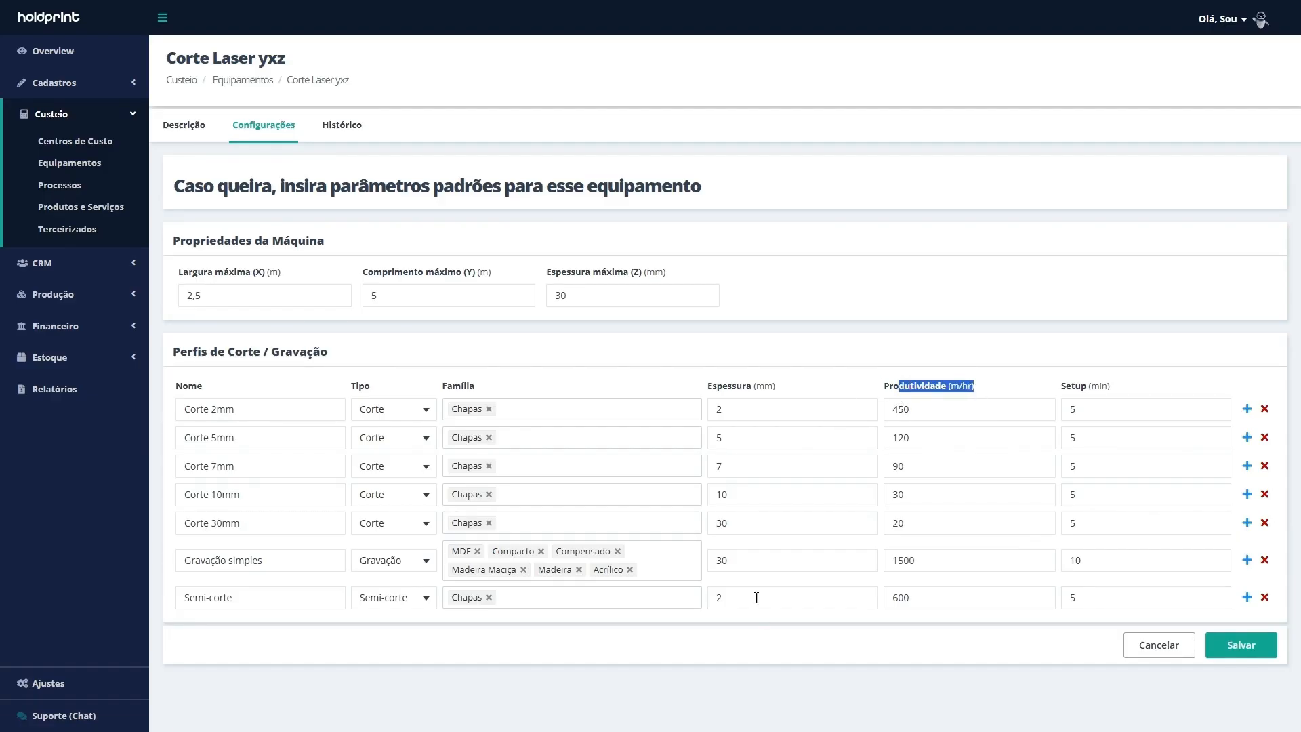
Search the processes for "impre" and open Impressão: Solvente
left_click(59, 185)
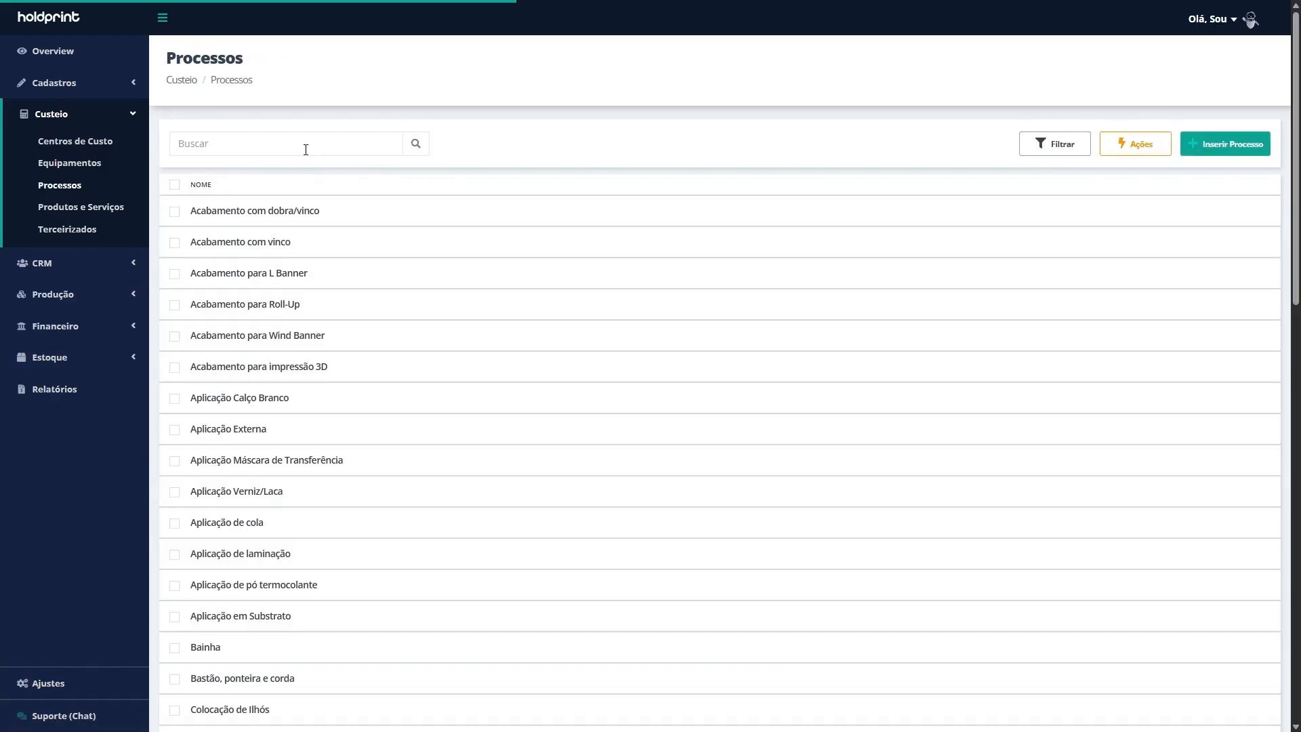
left_click(306, 149)
type("impre")
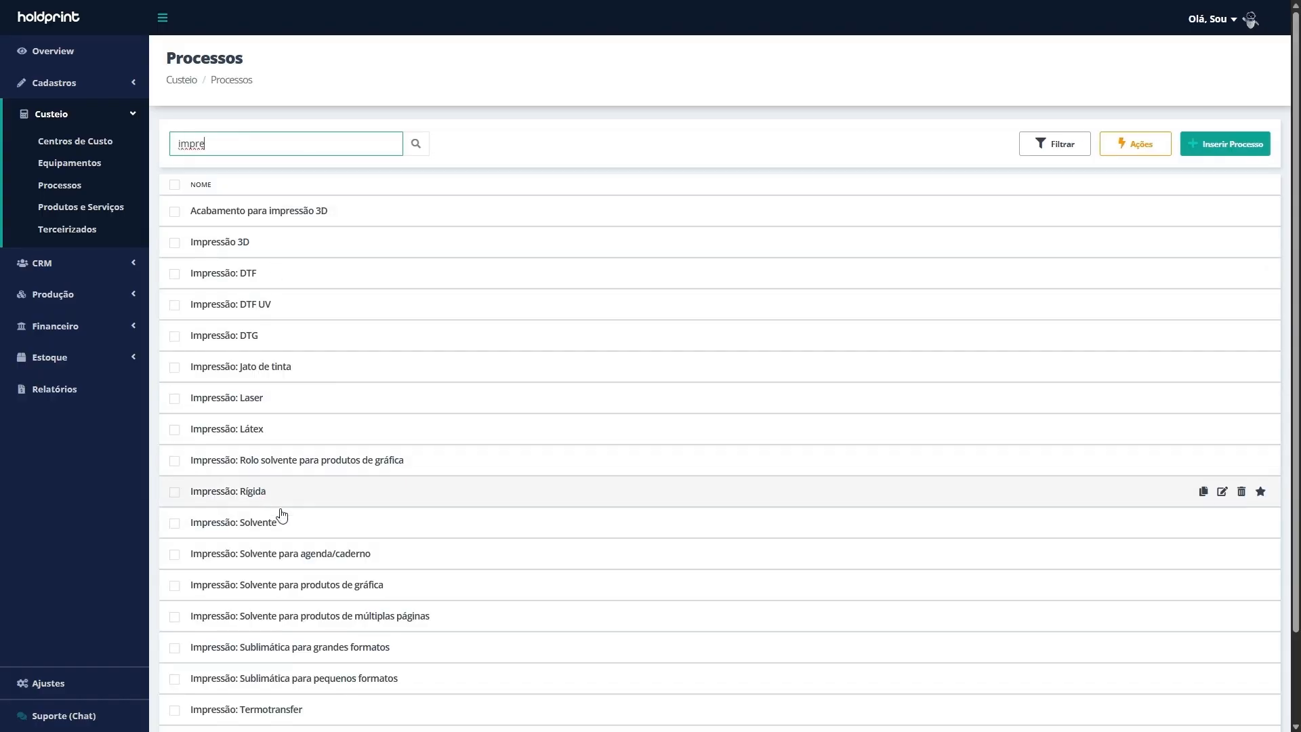
scroll(291, 522, "down", 1)
scroll(299, 515, "down", 1)
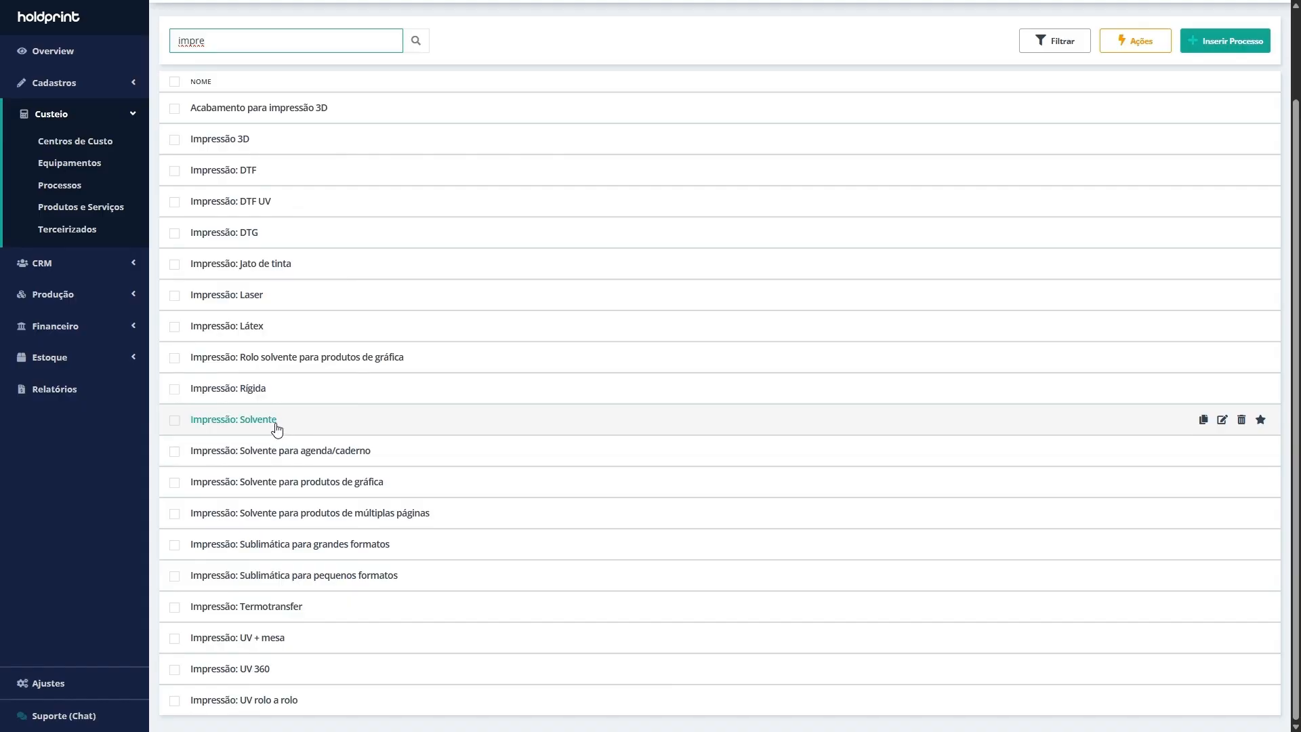
left_click(238, 423)
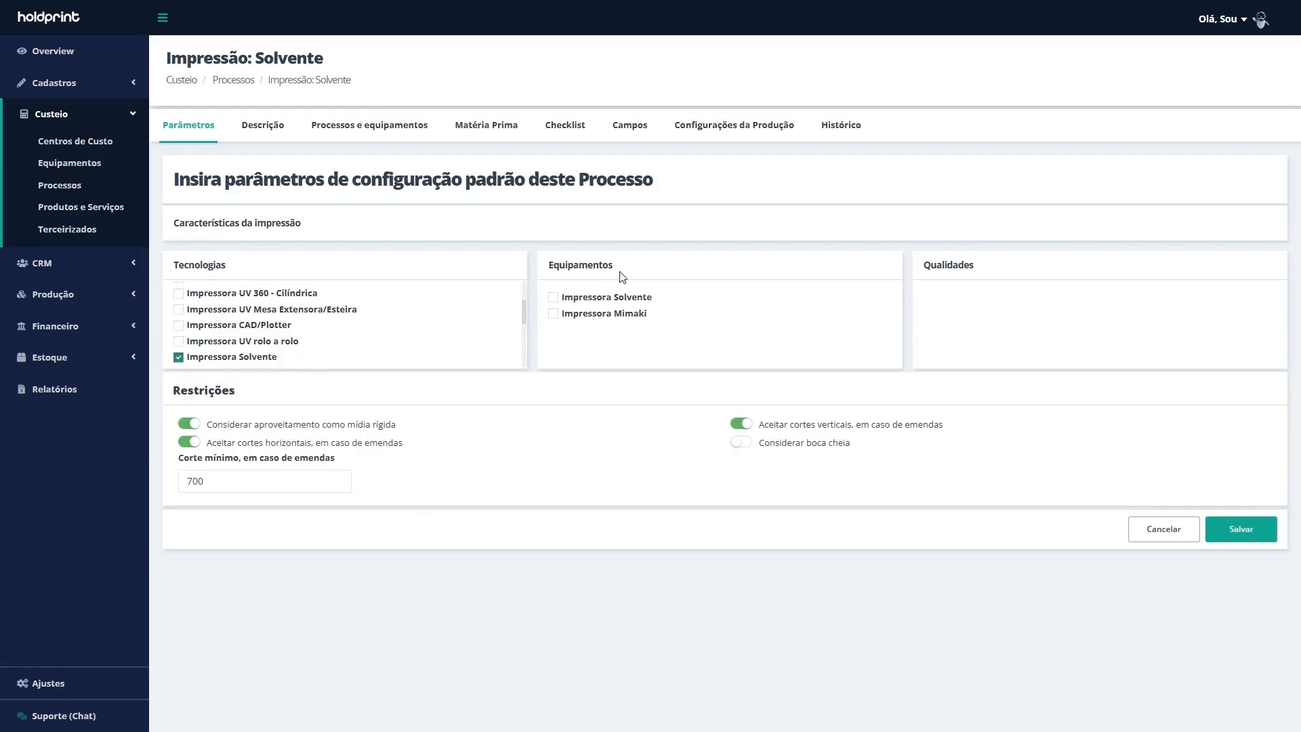
Enable Impressora Solvente and Impressora Mimaki as equipment, with qualities Solvente Alta, Média and Baixa plus Mimaki Alta and Média
left_click(554, 298)
left_click(553, 314)
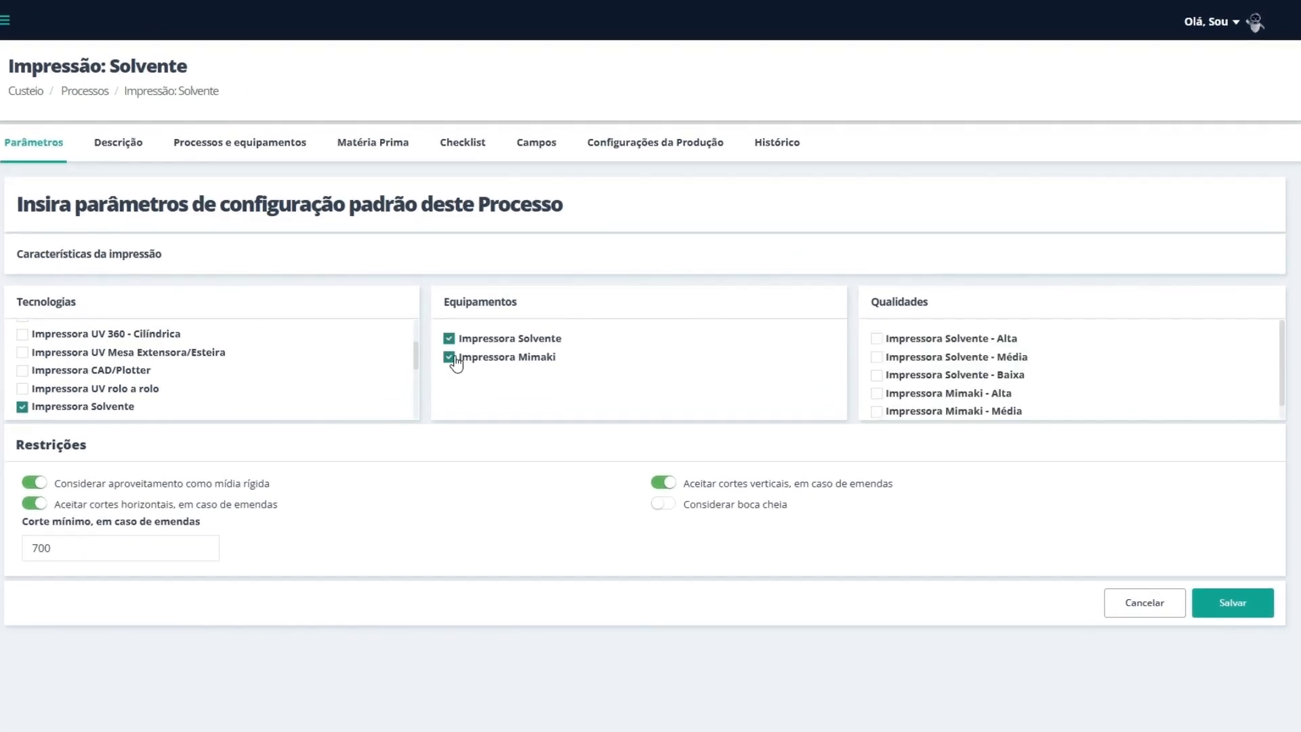
left_click(876, 338)
left_click(876, 356)
left_click(876, 375)
left_click(877, 356)
left_click(877, 376)
left_click(877, 356)
left_click(876, 375)
left_click(876, 393)
scroll(1007, 377, "down", 1)
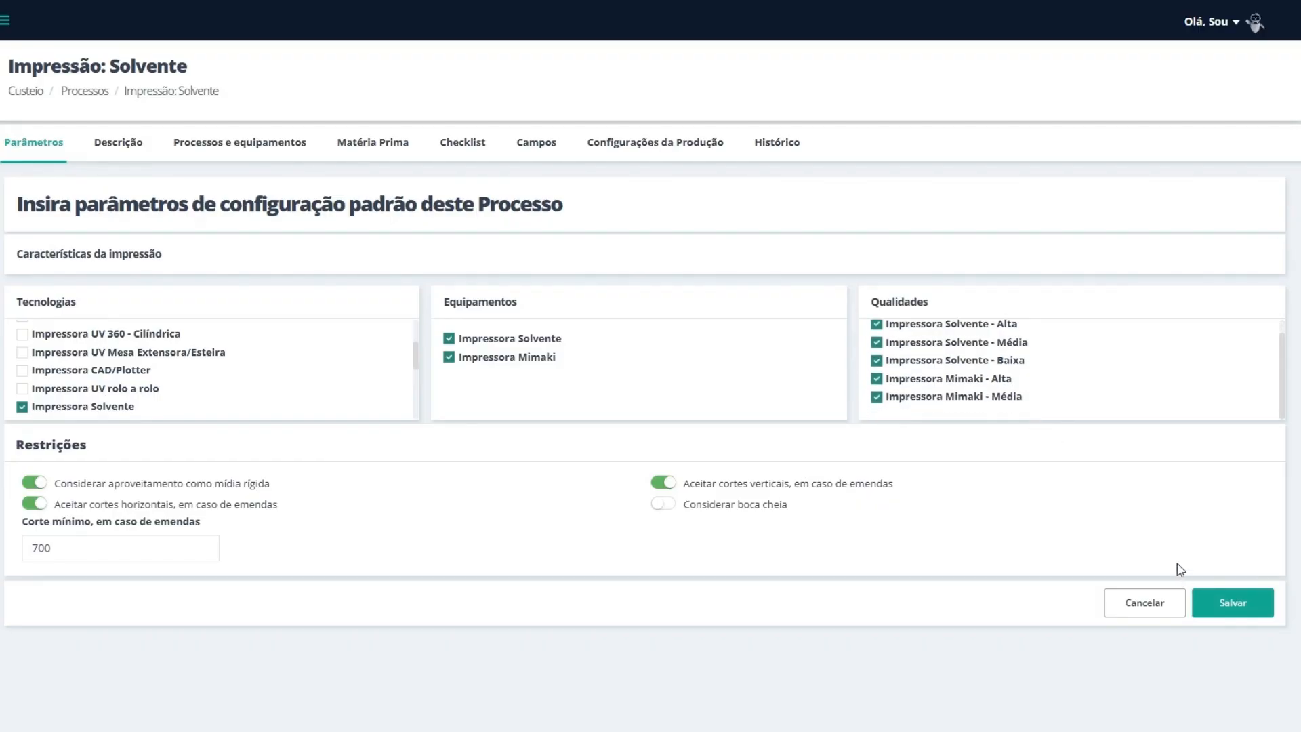
Save Impressão: Solvente, then find it by searching the processes for "solve" and duplicate it
left_click(1252, 613)
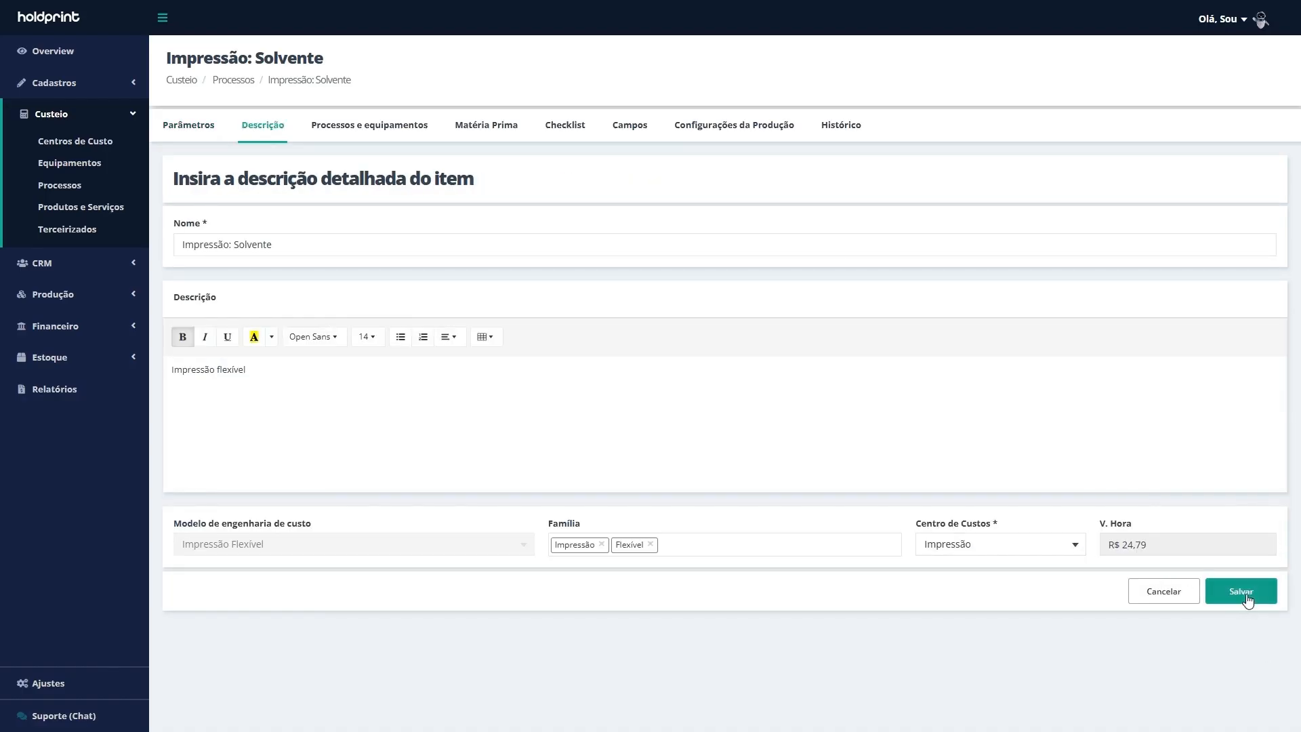
left_click(1243, 591)
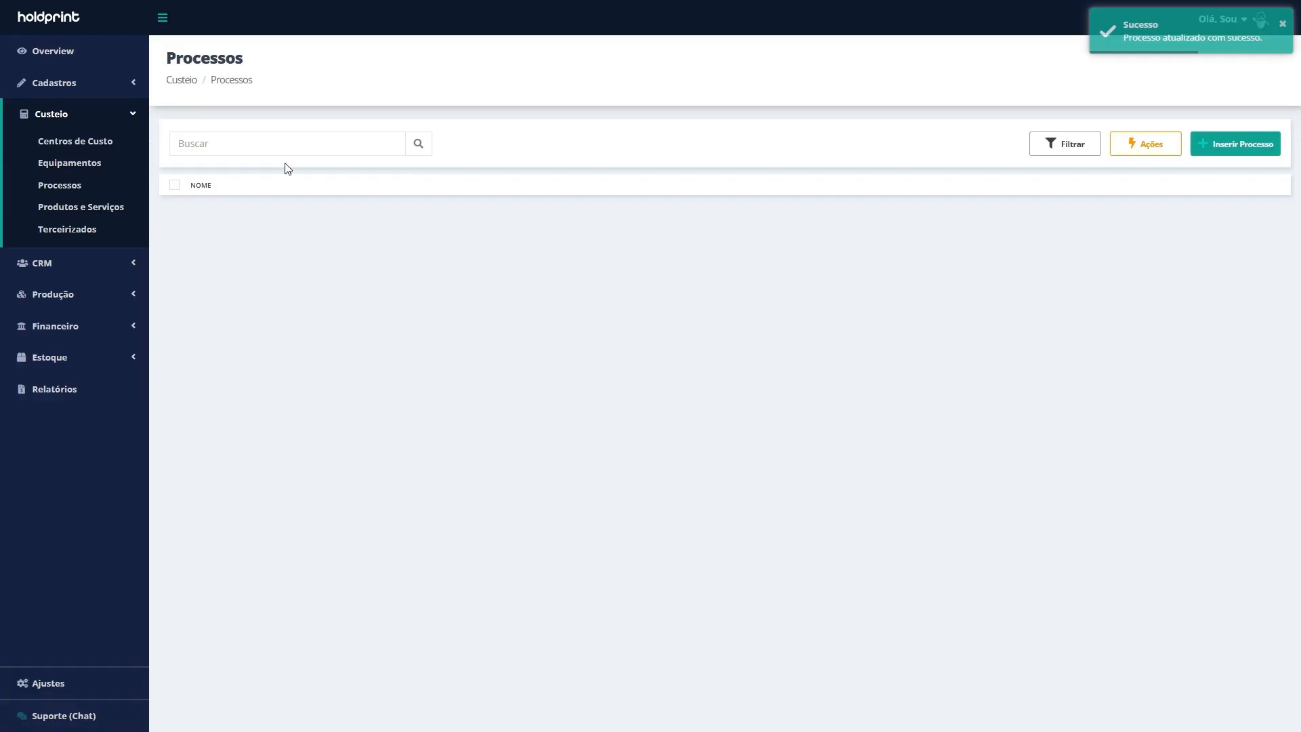
left_click(305, 144)
type("solve")
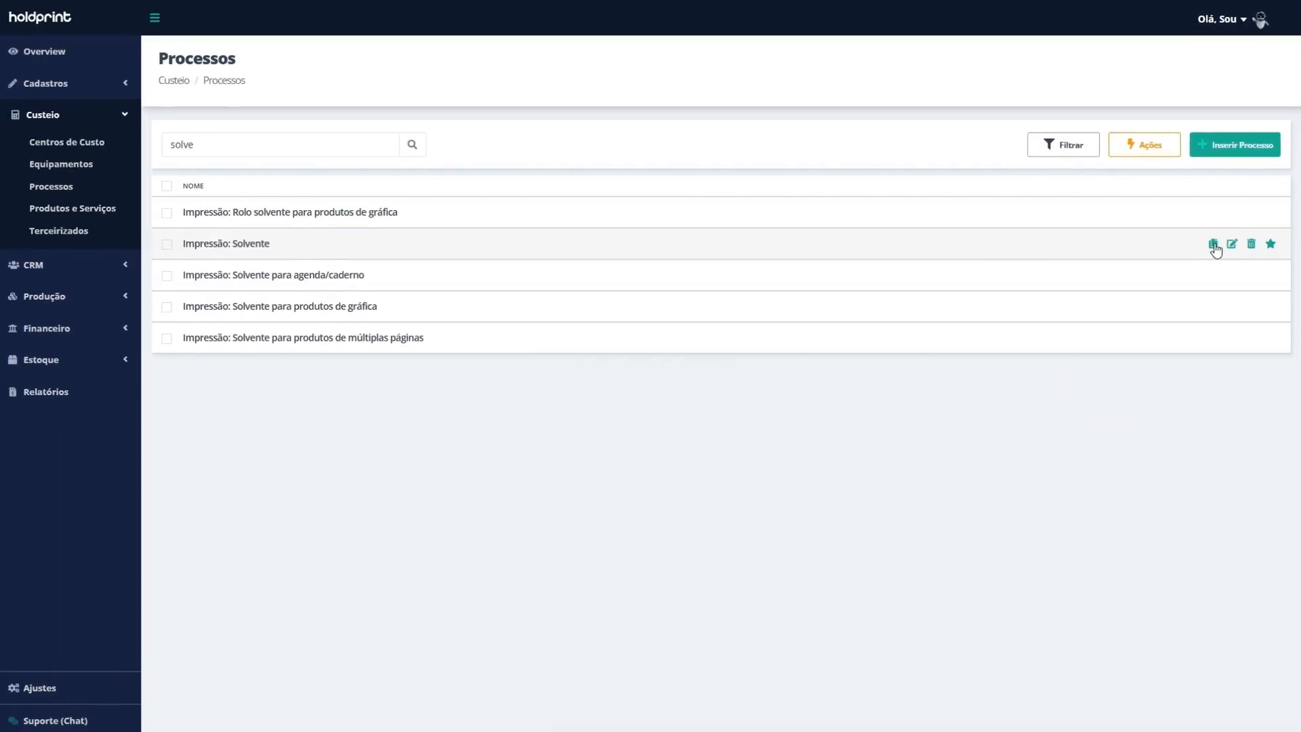
left_click(1213, 245)
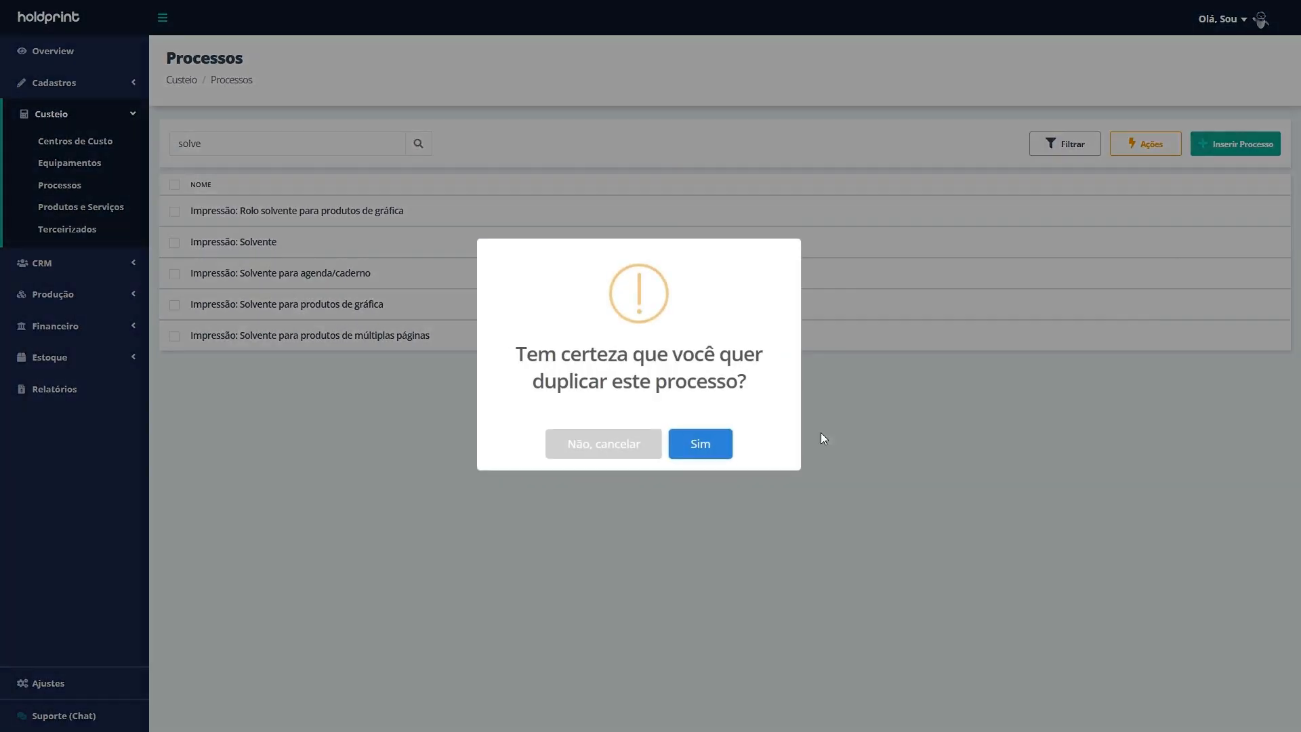
left_click(711, 447)
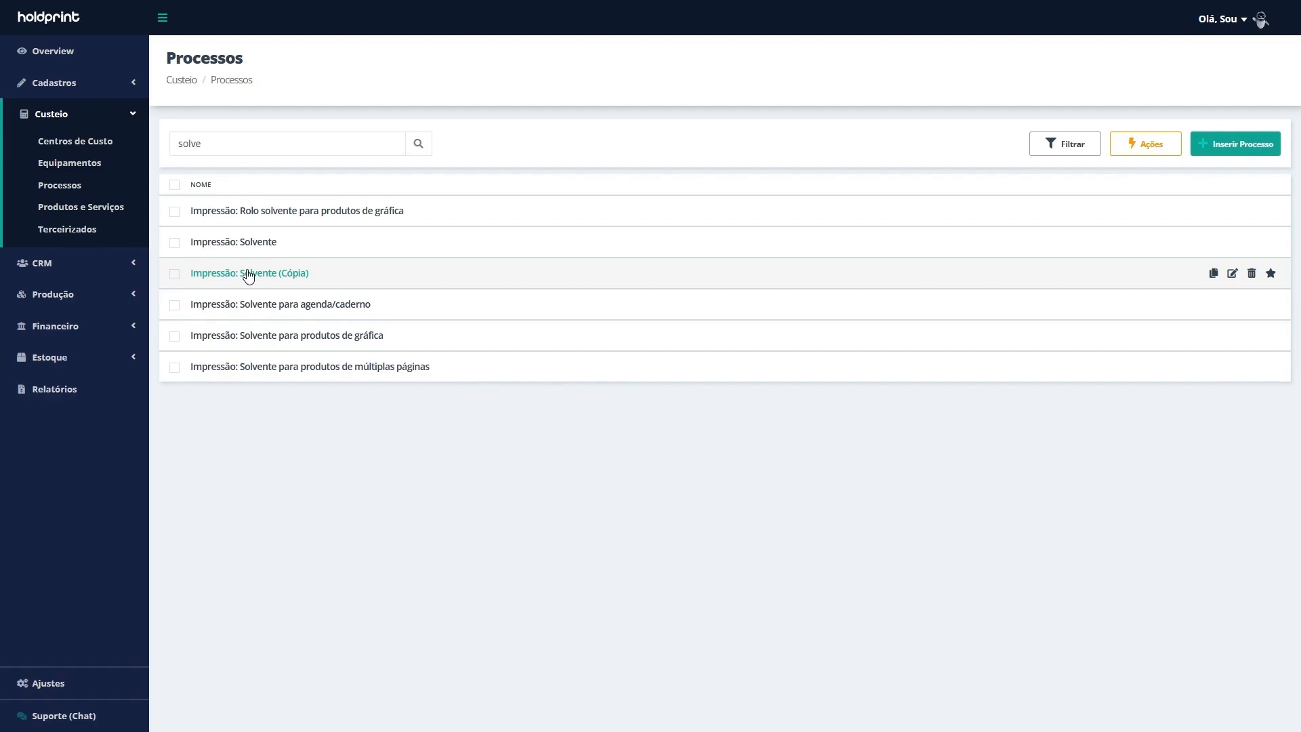
Rename the copied process to Impressão: Solvente Mimaki and save it with the cost centre Impressão Mimaki
left_click(248, 273)
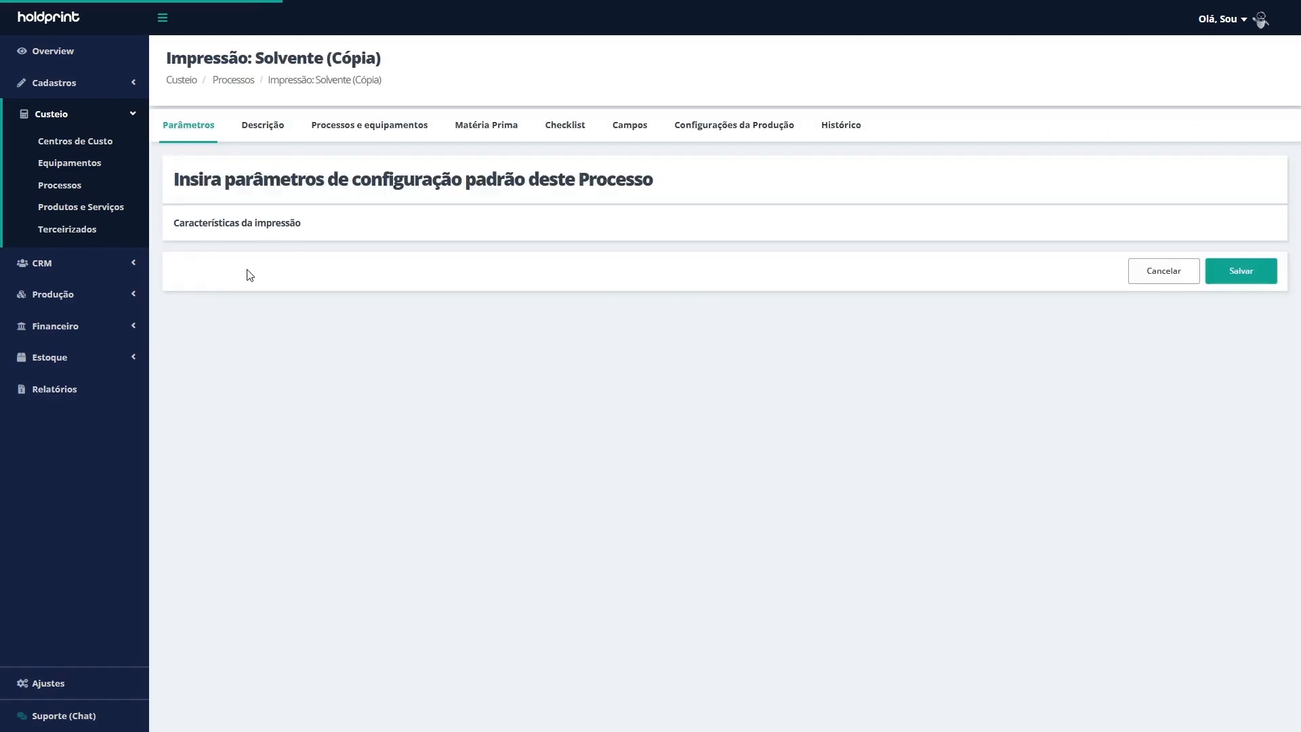
left_click(269, 142)
left_click_drag(343, 244, 281, 245)
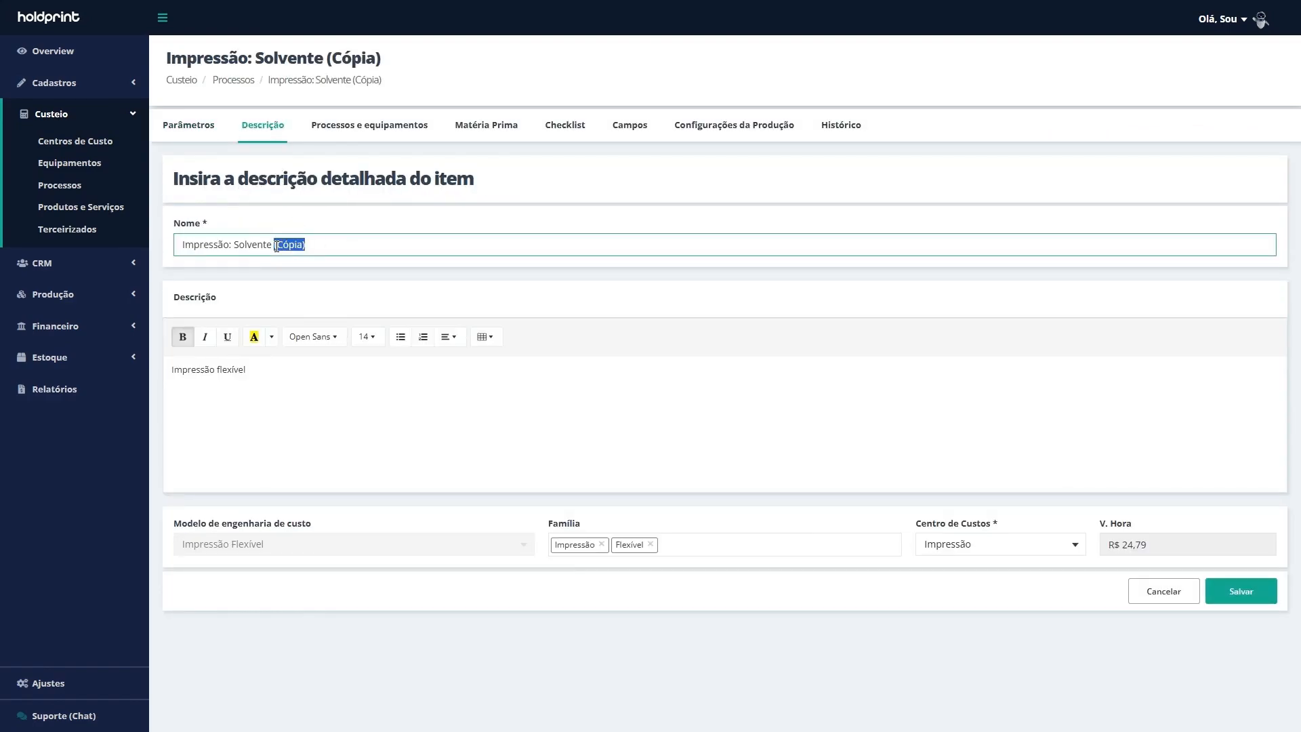
type("Mimaki")
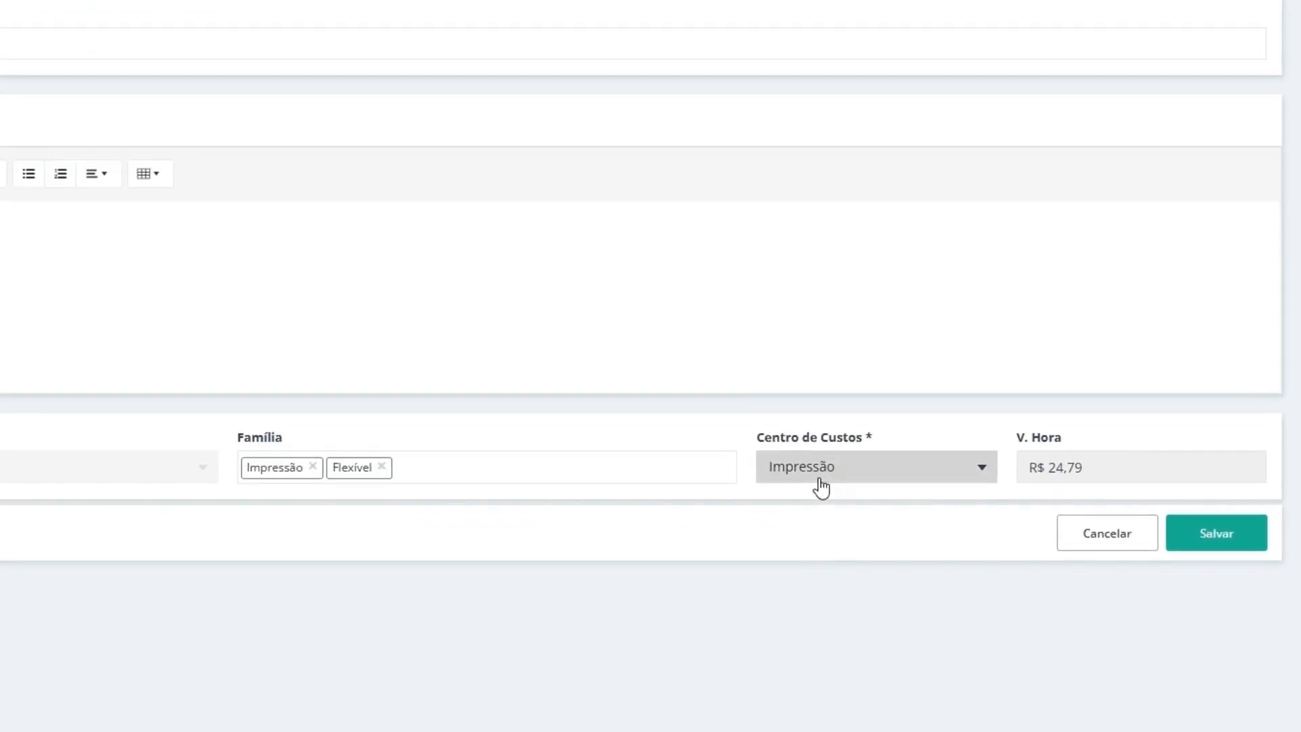
left_click(965, 551)
left_click(924, 650)
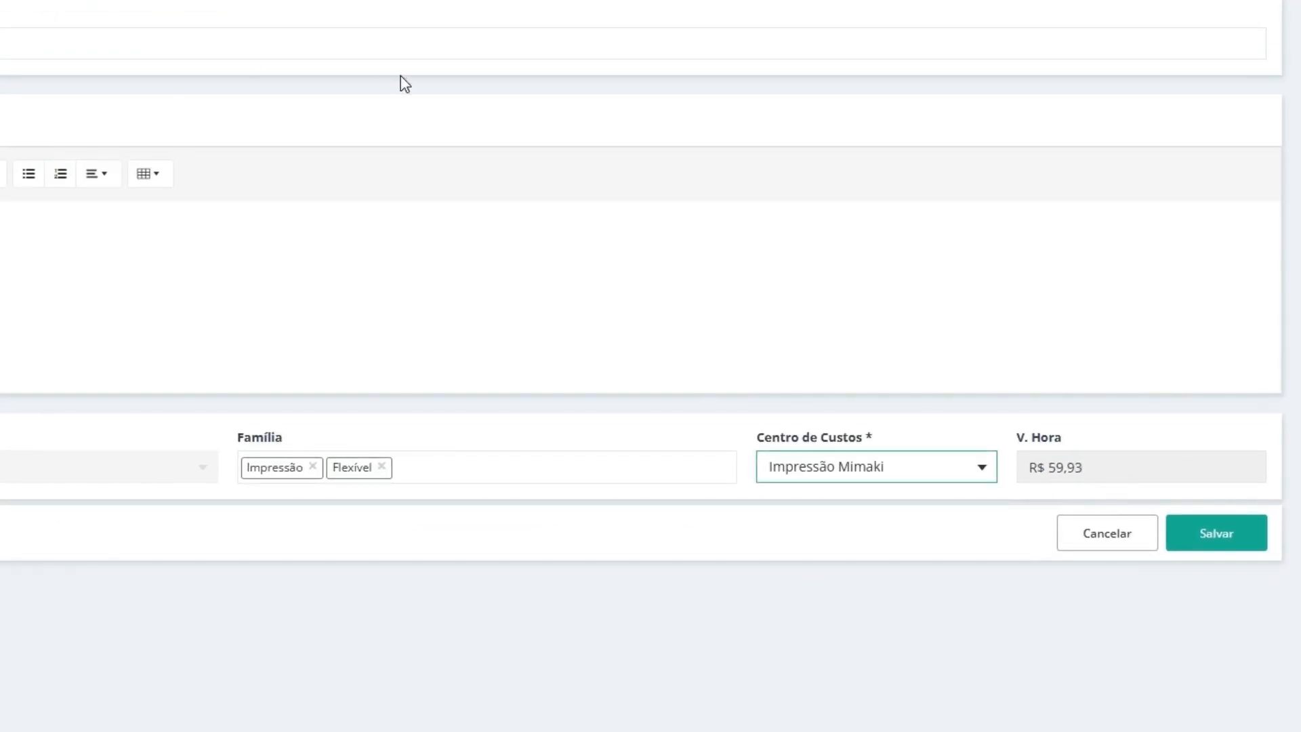
left_click(1227, 537)
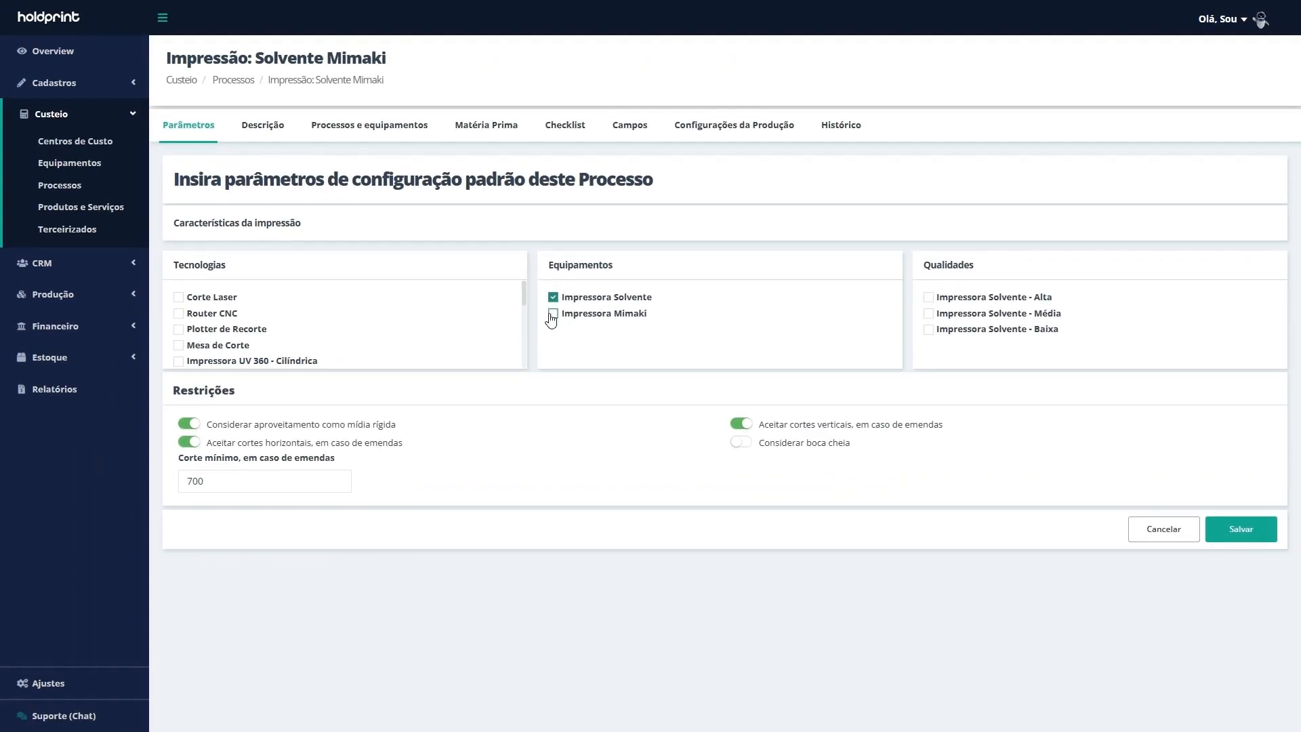
Restrict the equipment of Impressão: Solvente Mimaki to Impressora Mimaki and enable its Alta and Média qualities
left_click(553, 314)
left_click(553, 297)
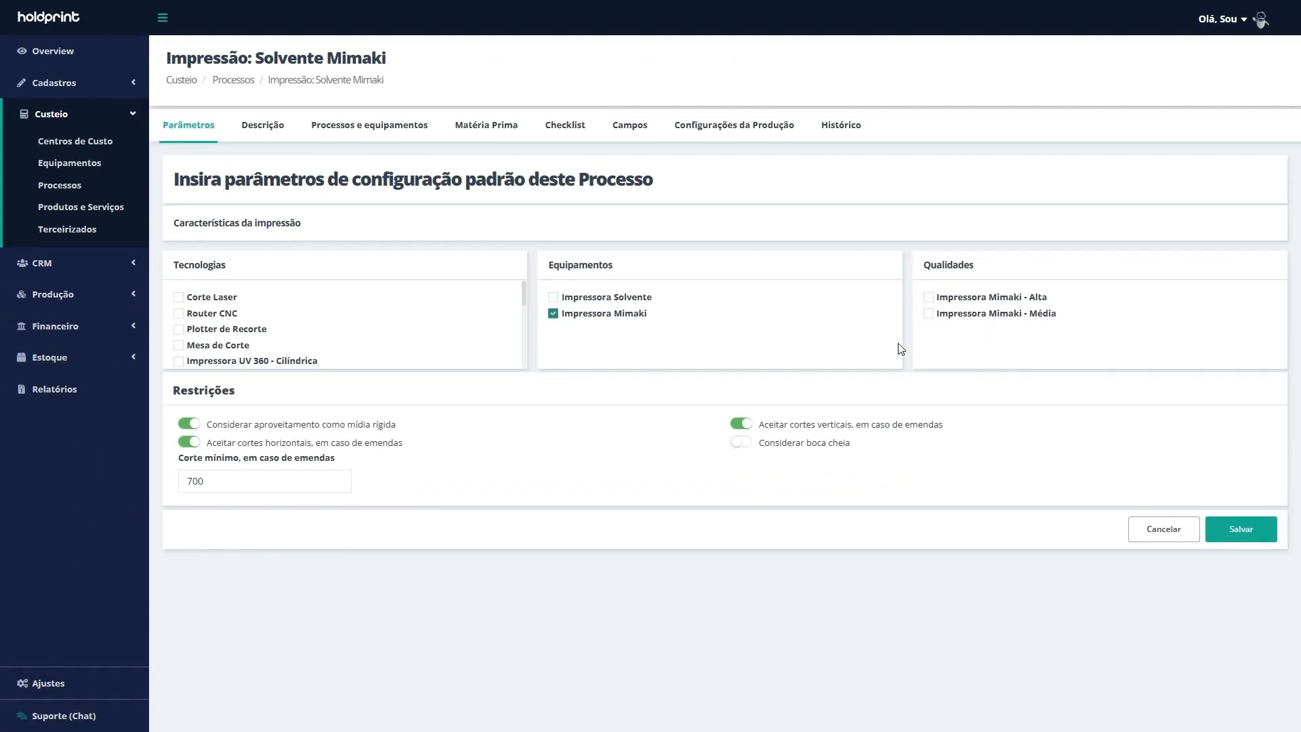
left_click(928, 313)
left_click(928, 297)
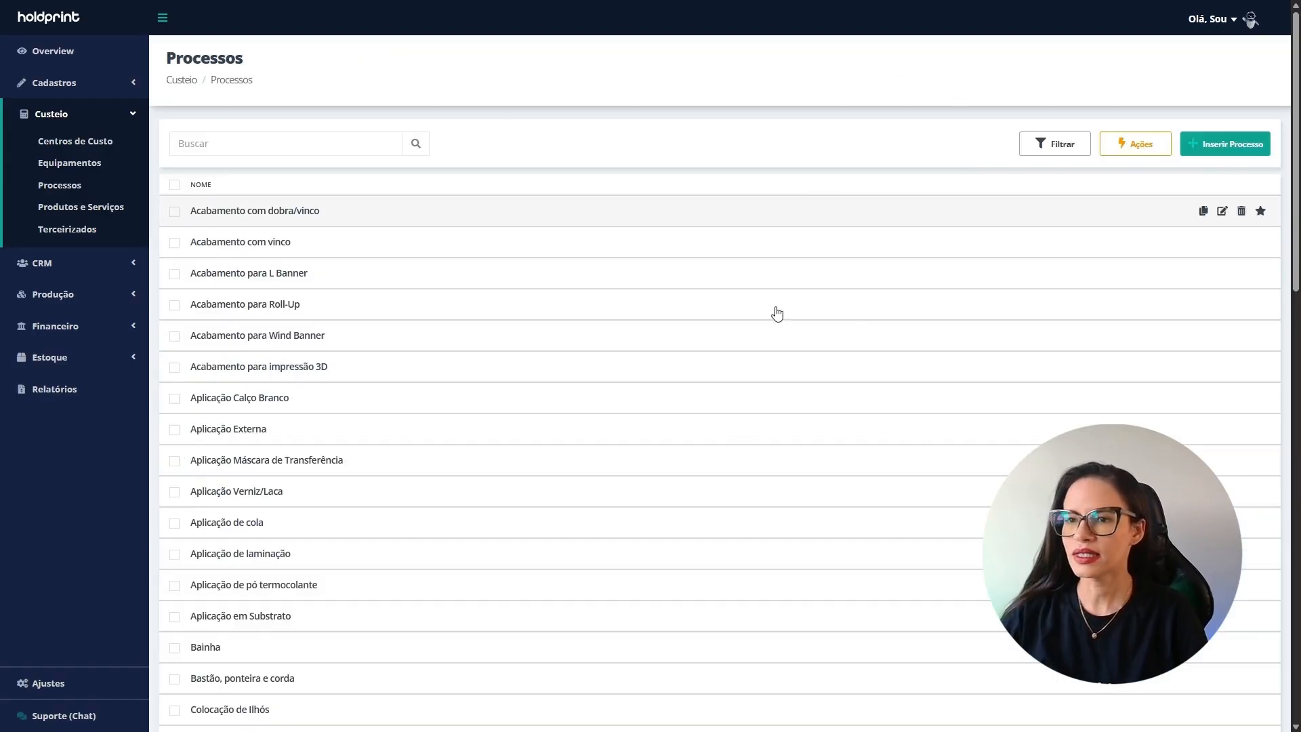
Browse the process templates, search them for "gen" and create a process from the Genérico template
left_click(1214, 154)
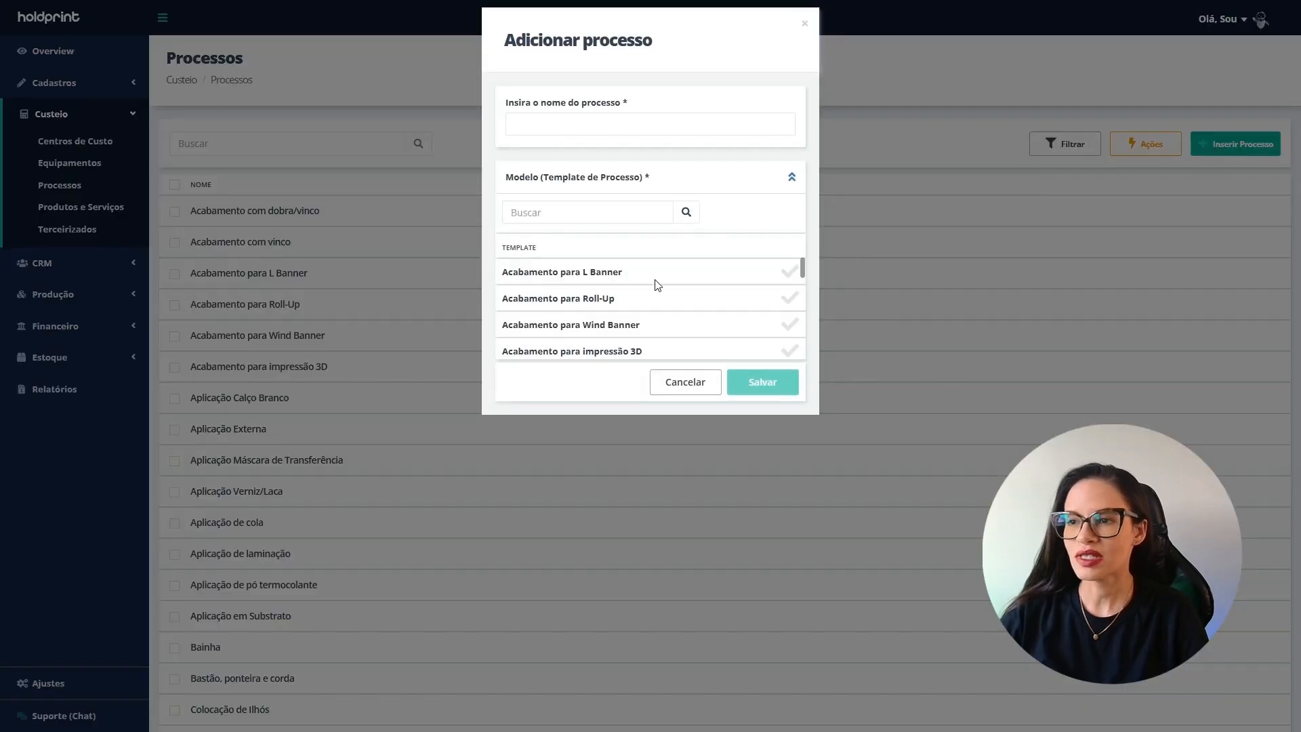
scroll(657, 285, "down", 10)
scroll(714, 302, "down", 10)
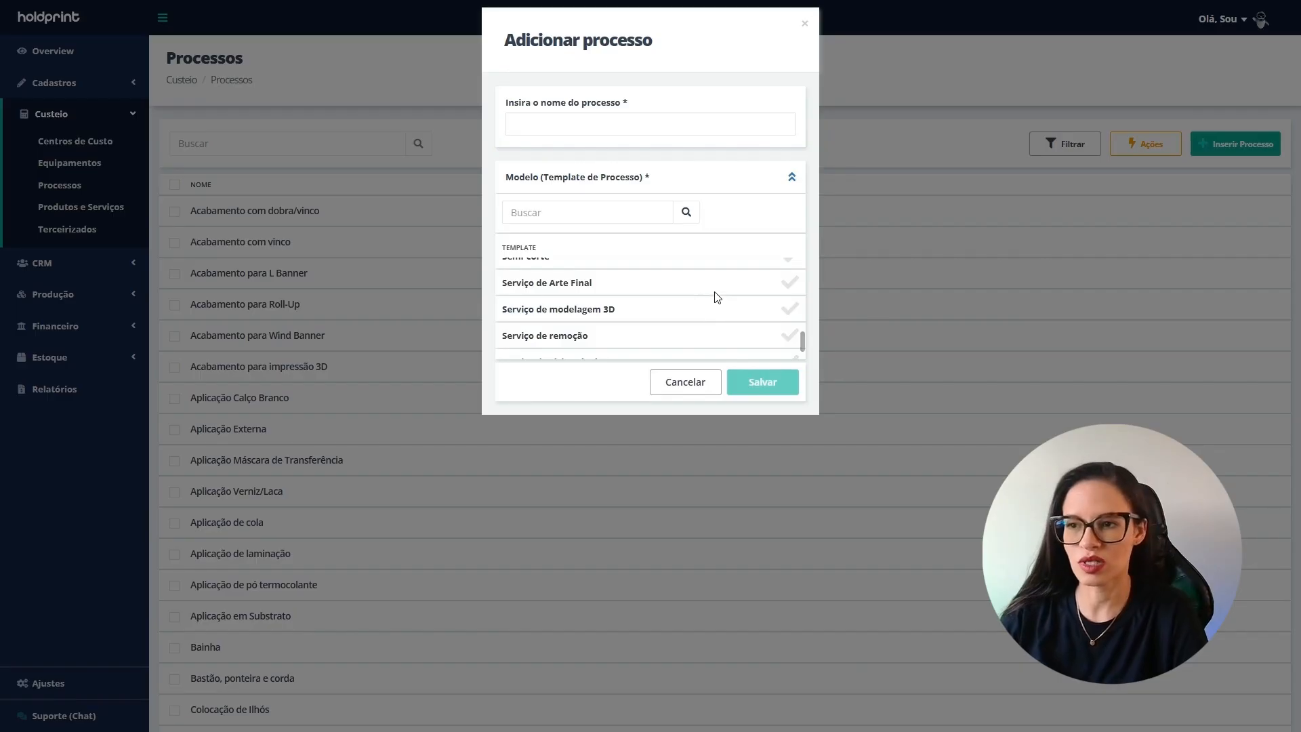
scroll(718, 298, "down", 3)
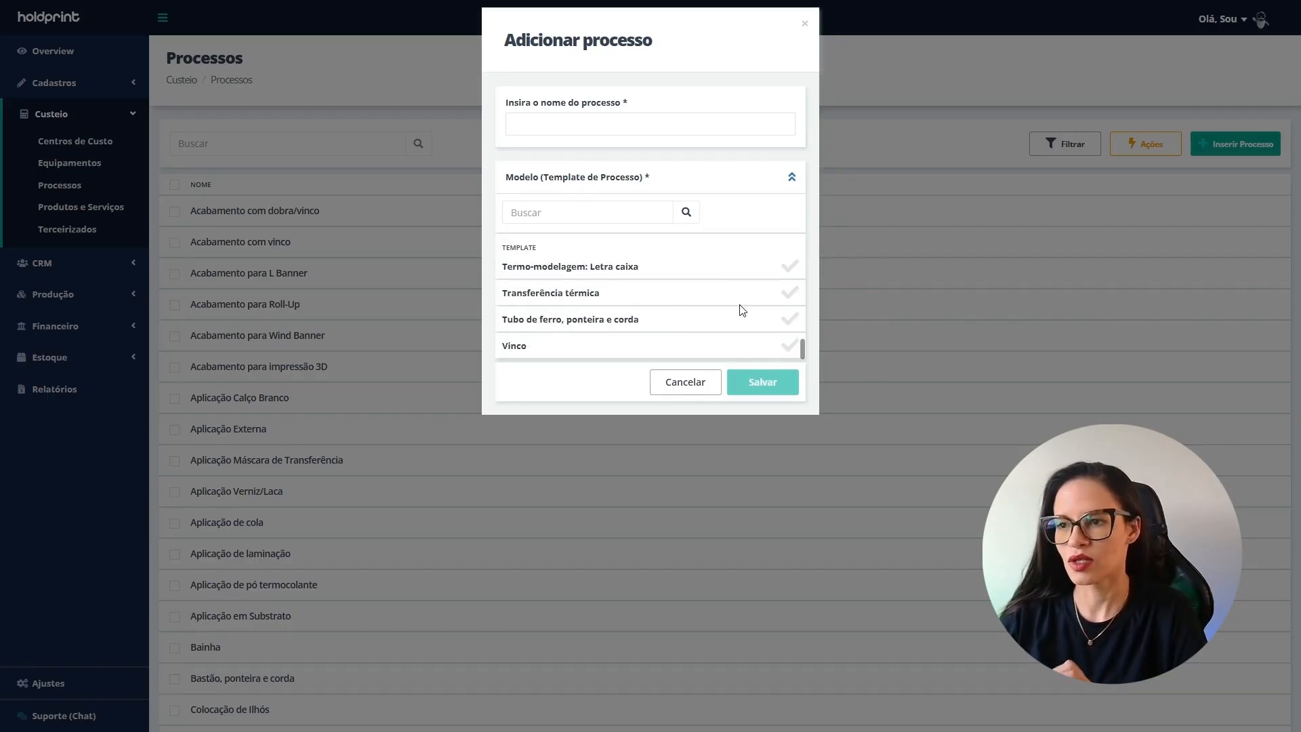
scroll(743, 311, "up", 8)
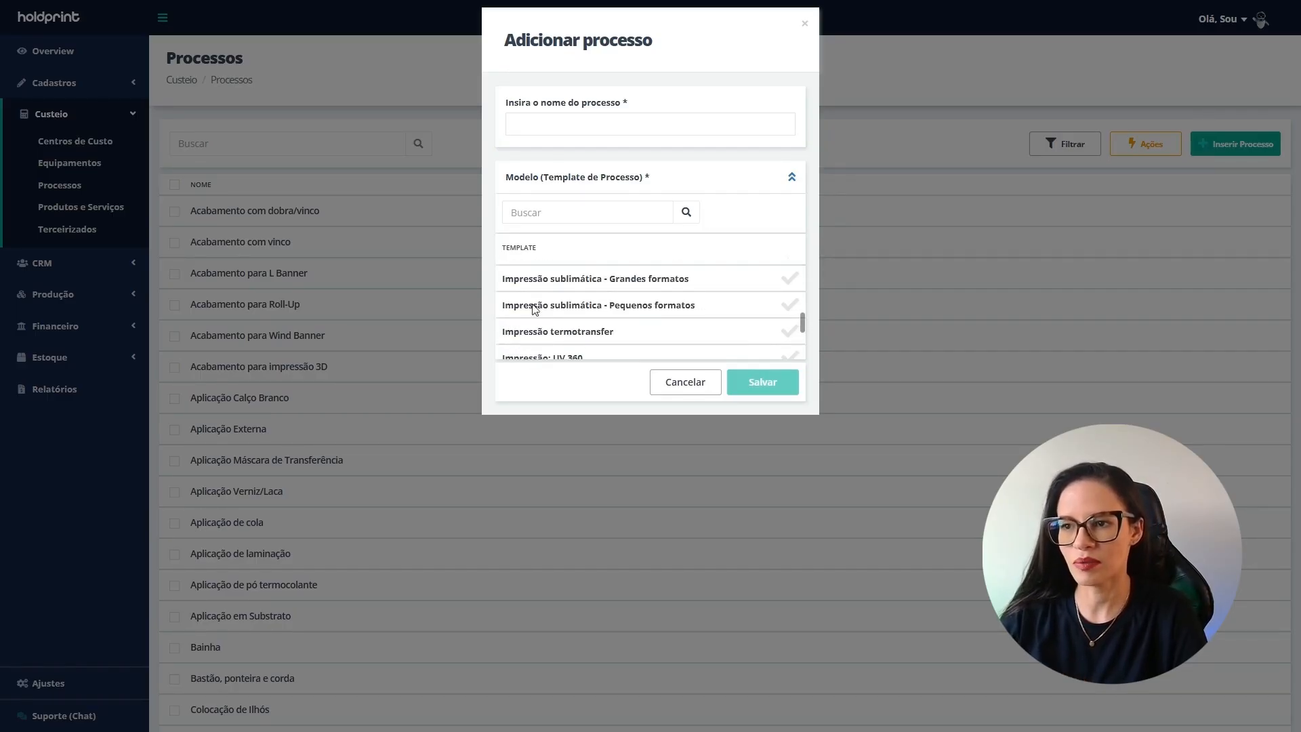
scroll(647, 285, "up", 10)
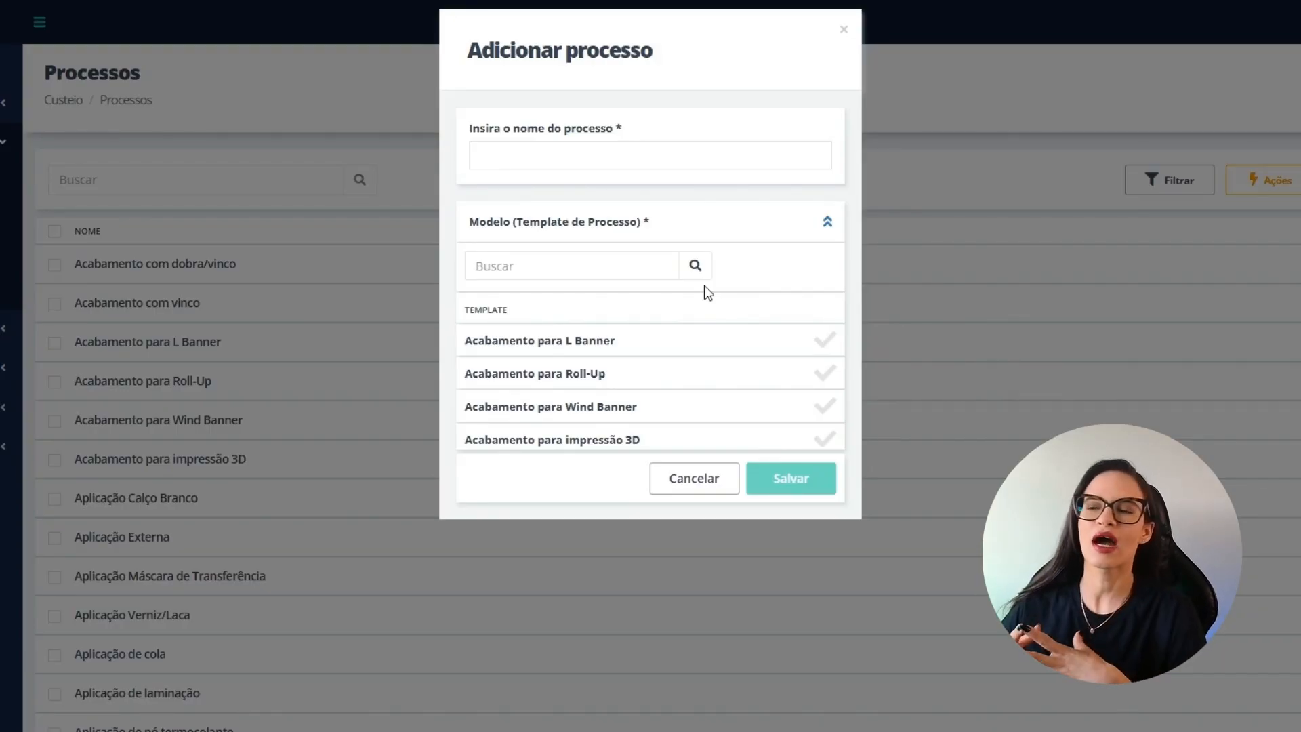
left_click(604, 254)
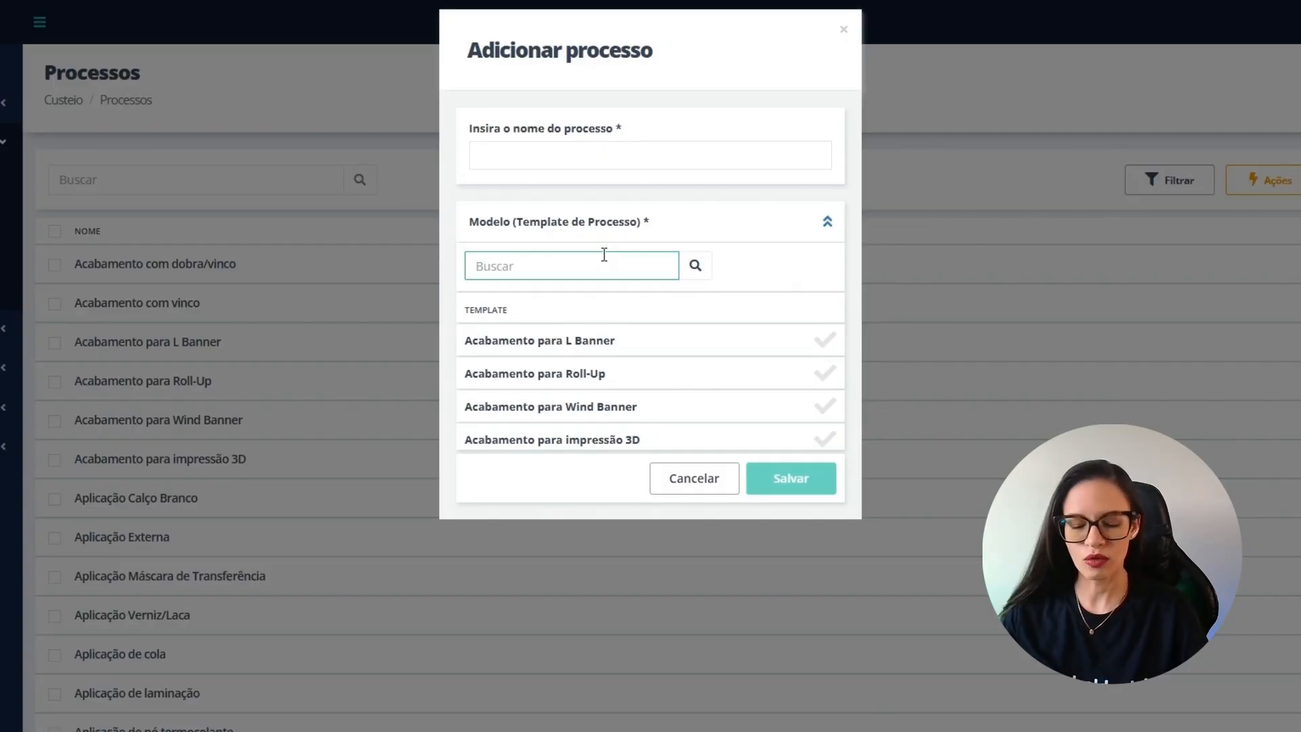
type("gen")
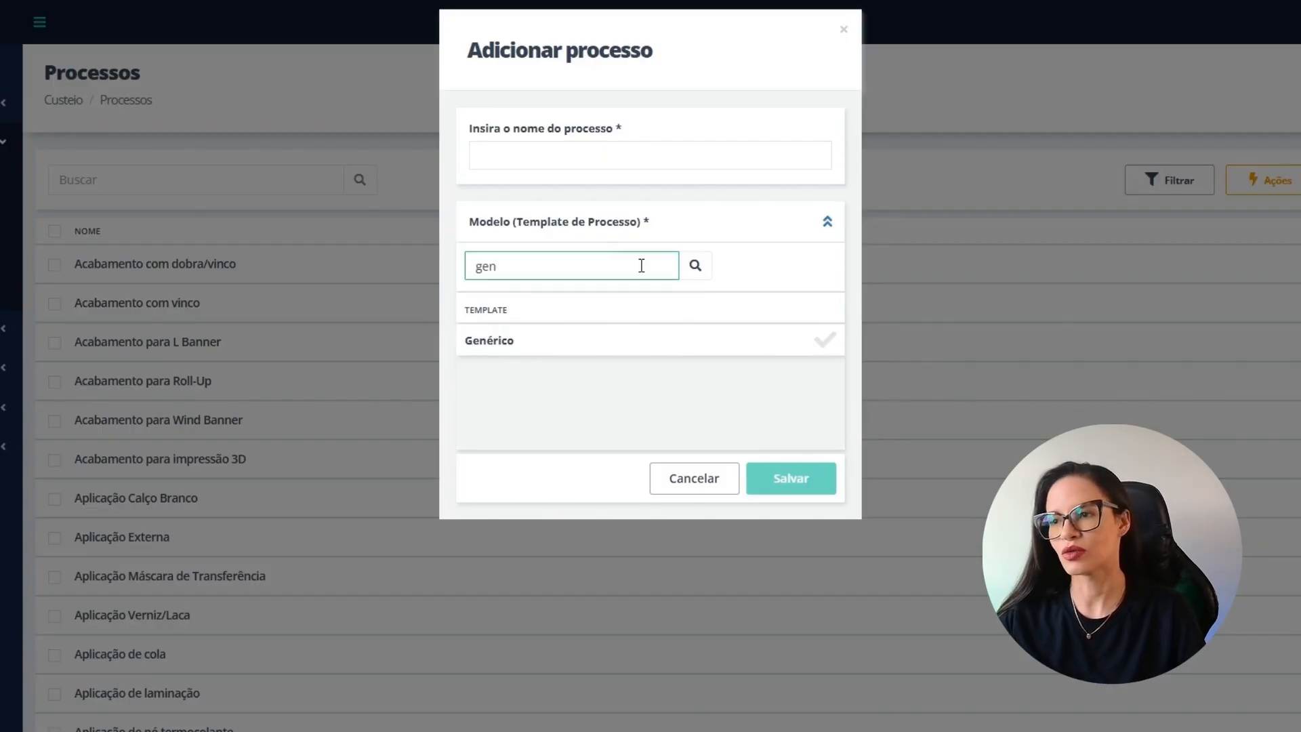
left_click(824, 340)
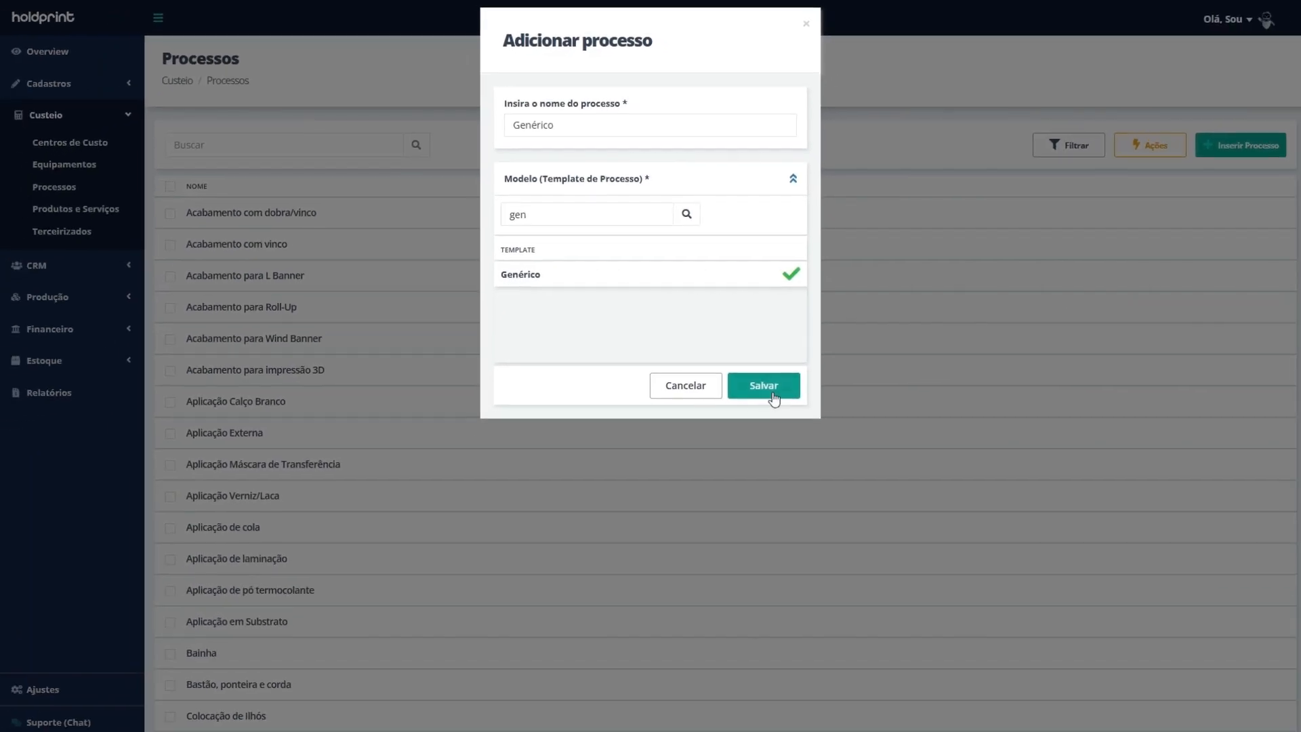
left_click(791, 476)
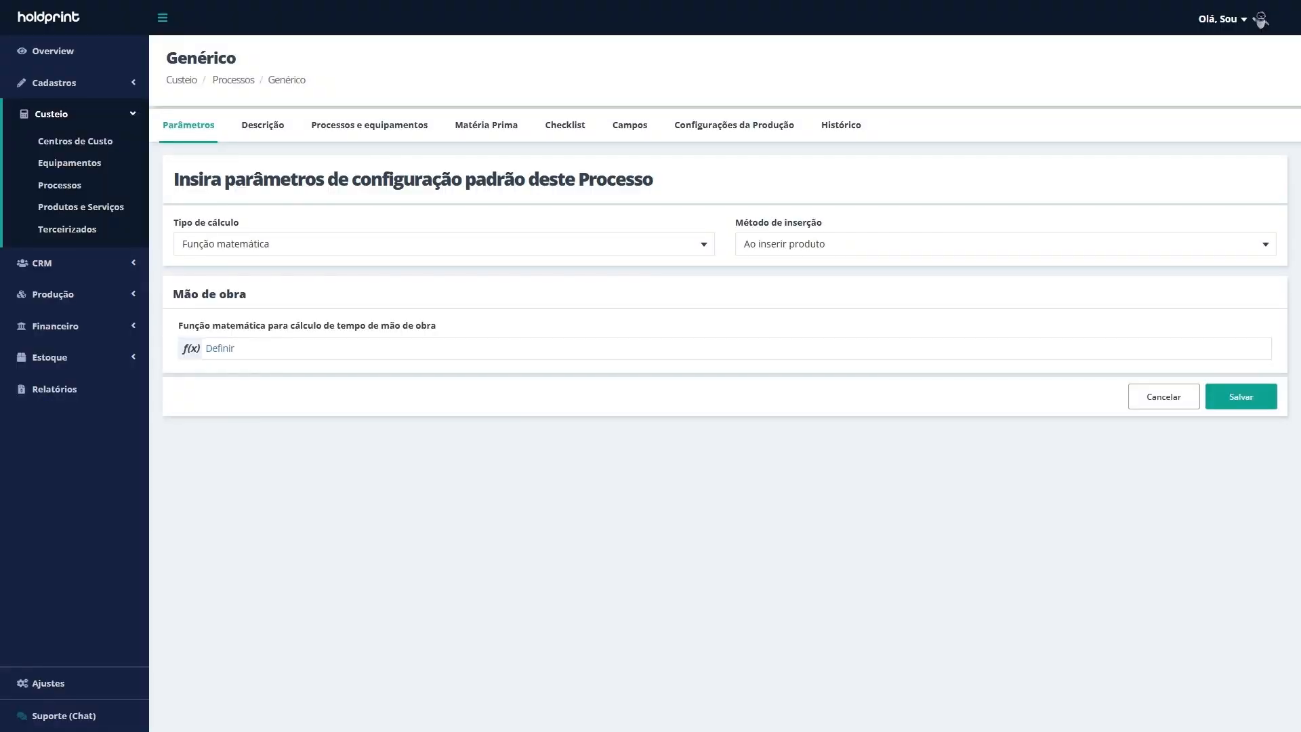
Rename the Genérico process to "Retirada de lona" and replace its description text with "Retirada de lona"
left_click(261, 124)
left_click_drag(224, 244, 176, 241)
type("Retirada de lona")
triple_click(254, 377)
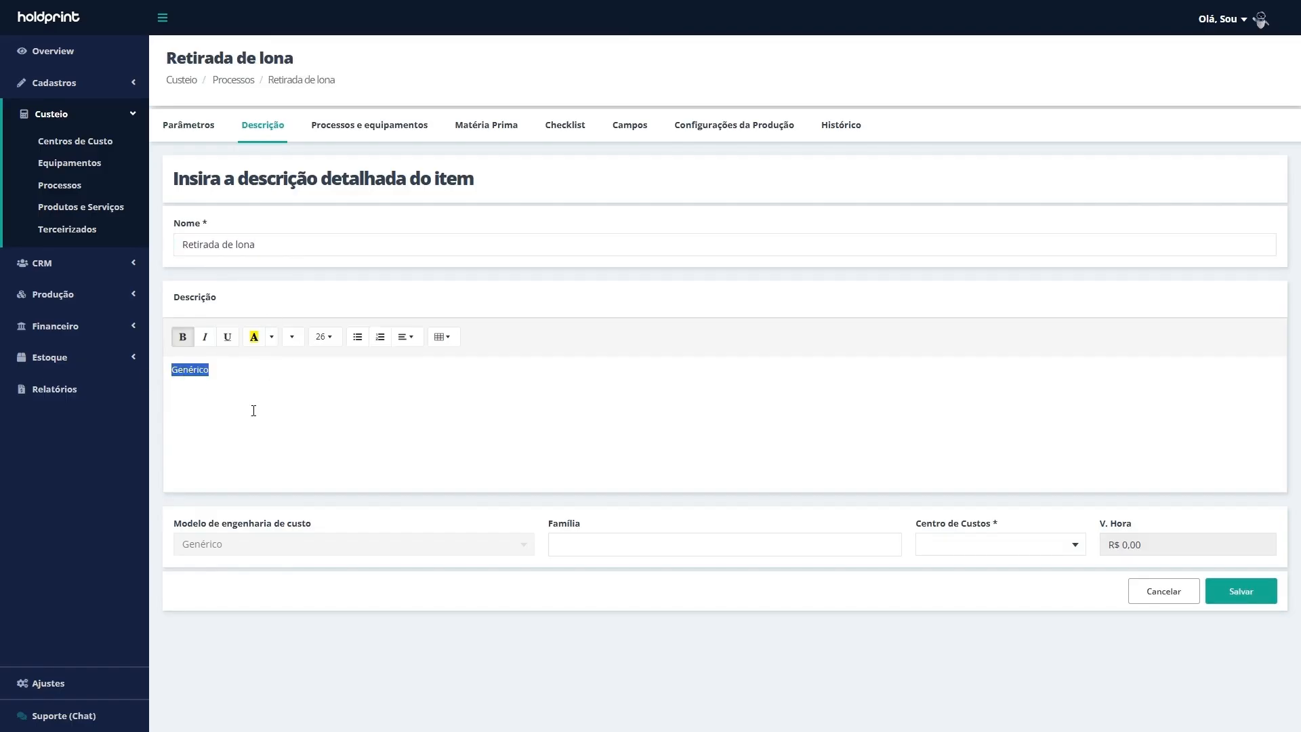
type("Retirada de lona")
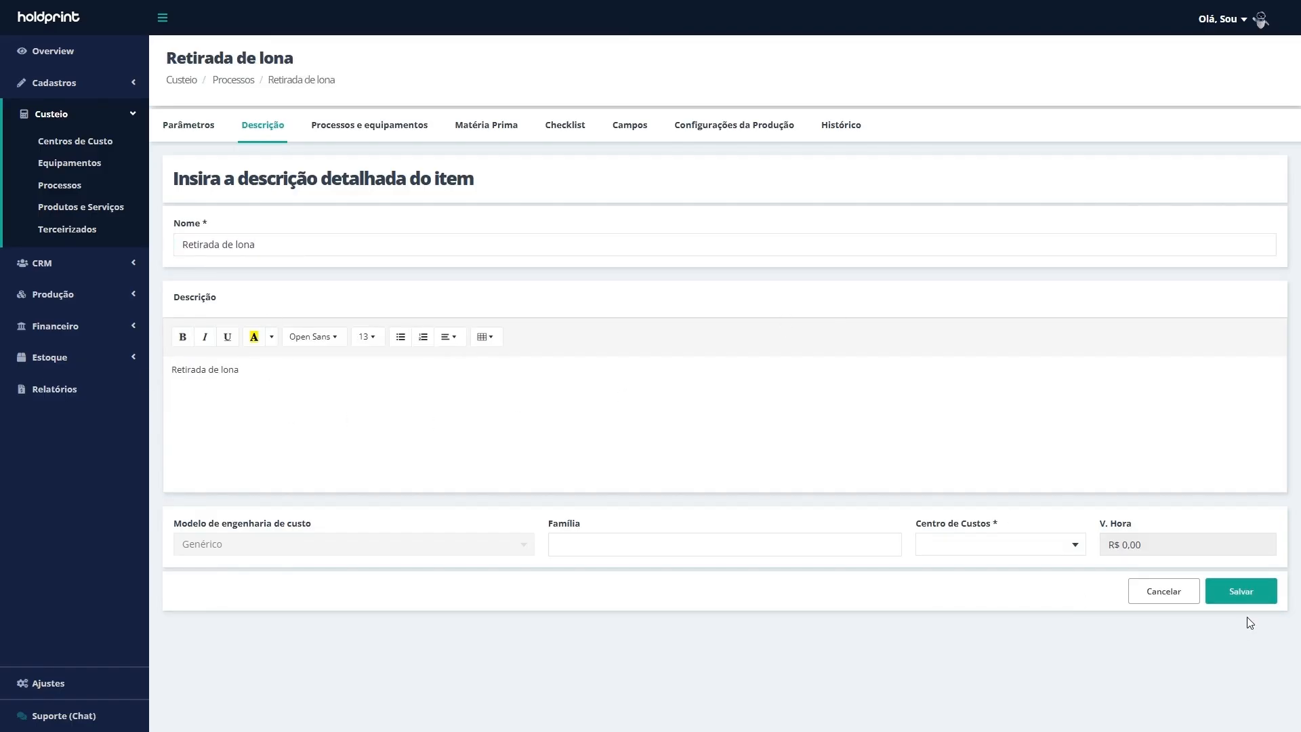
Set the cost centre of Retirada de lona to Produção, assign the family Remoção and save the process
left_click(1042, 548)
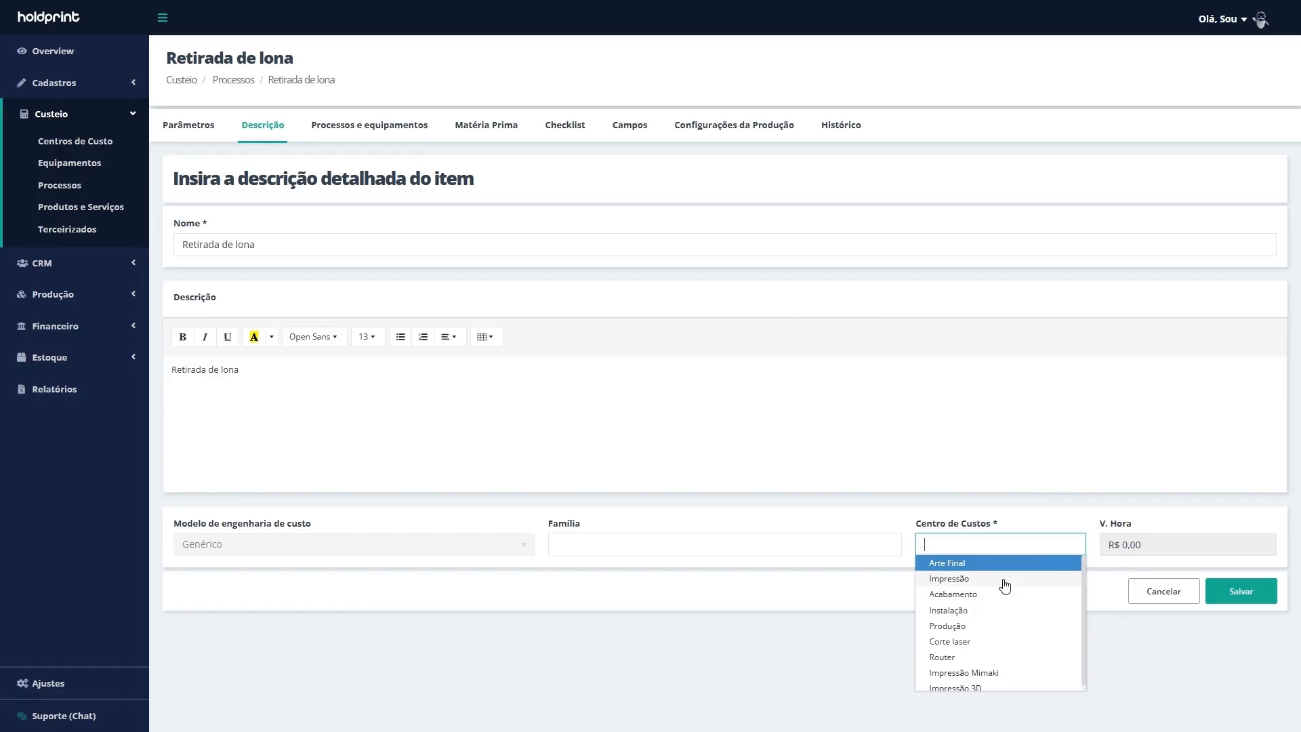
left_click(1014, 629)
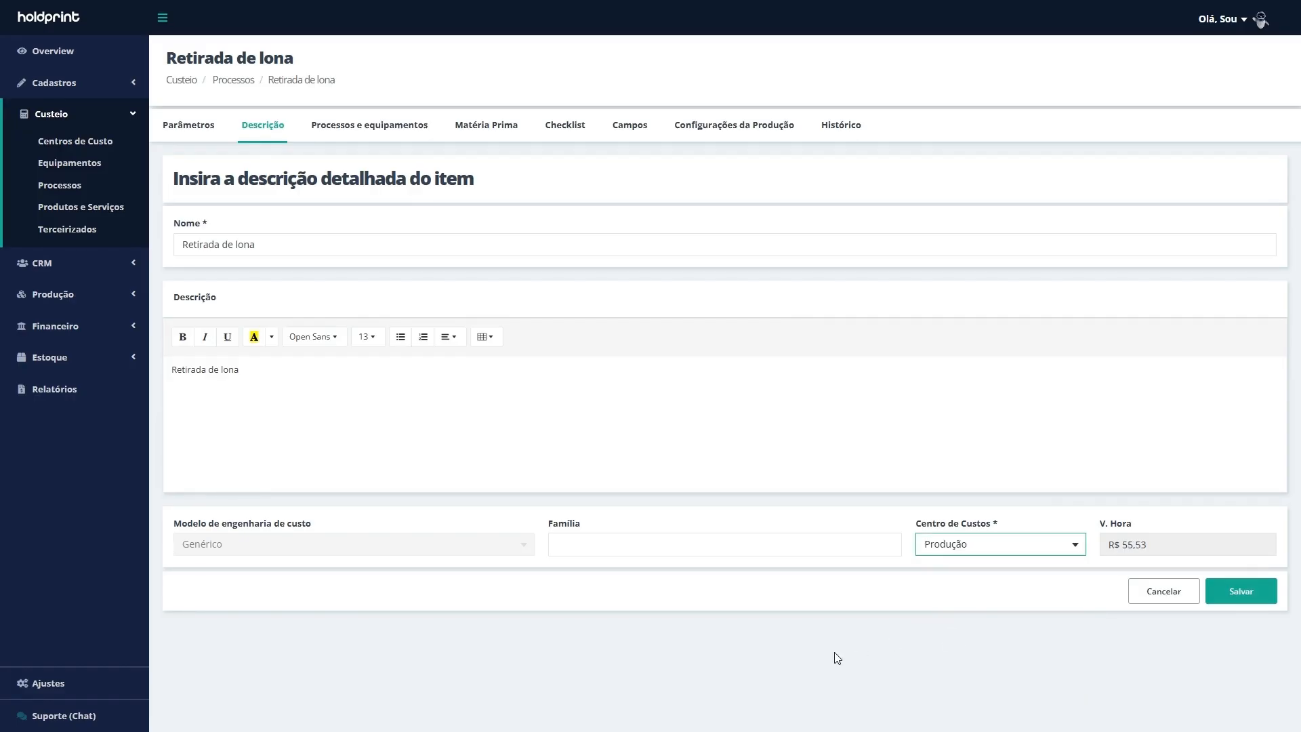
left_click(714, 546)
scroll(648, 601, "down", 1)
scroll(638, 614, "up", 1)
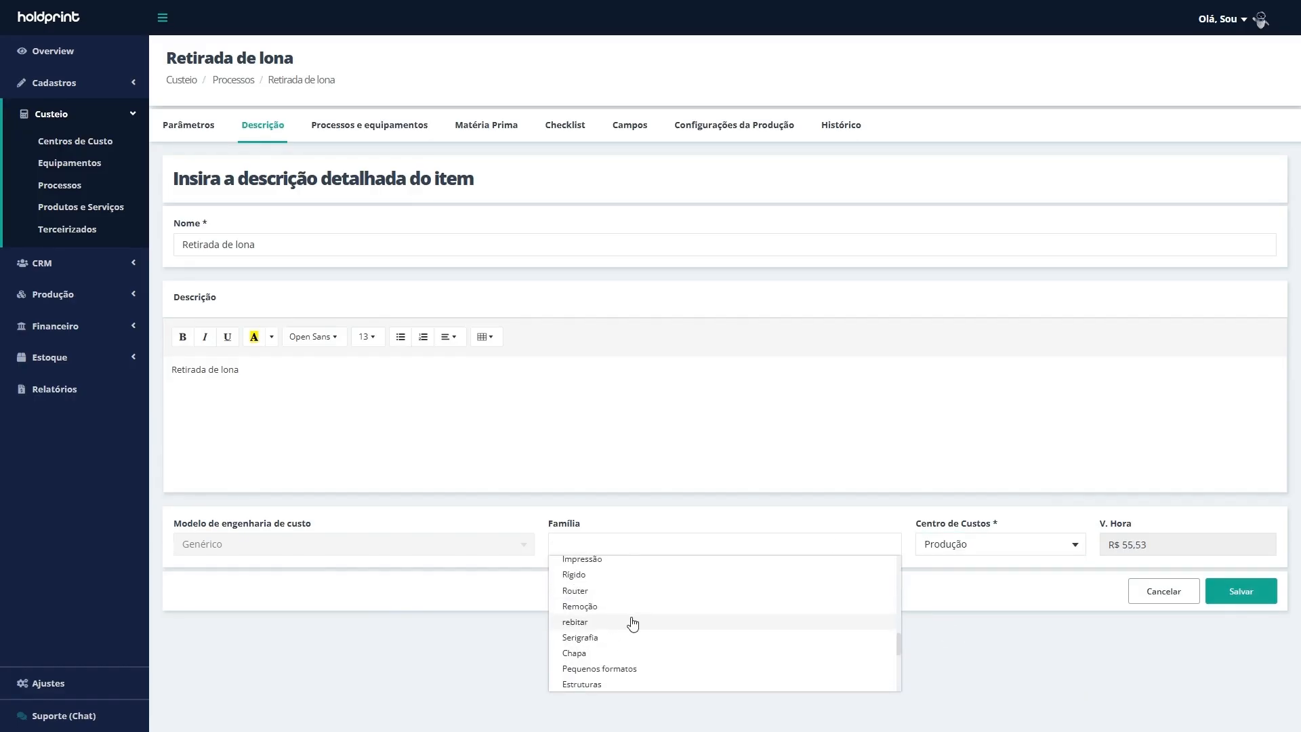
left_click(640, 613)
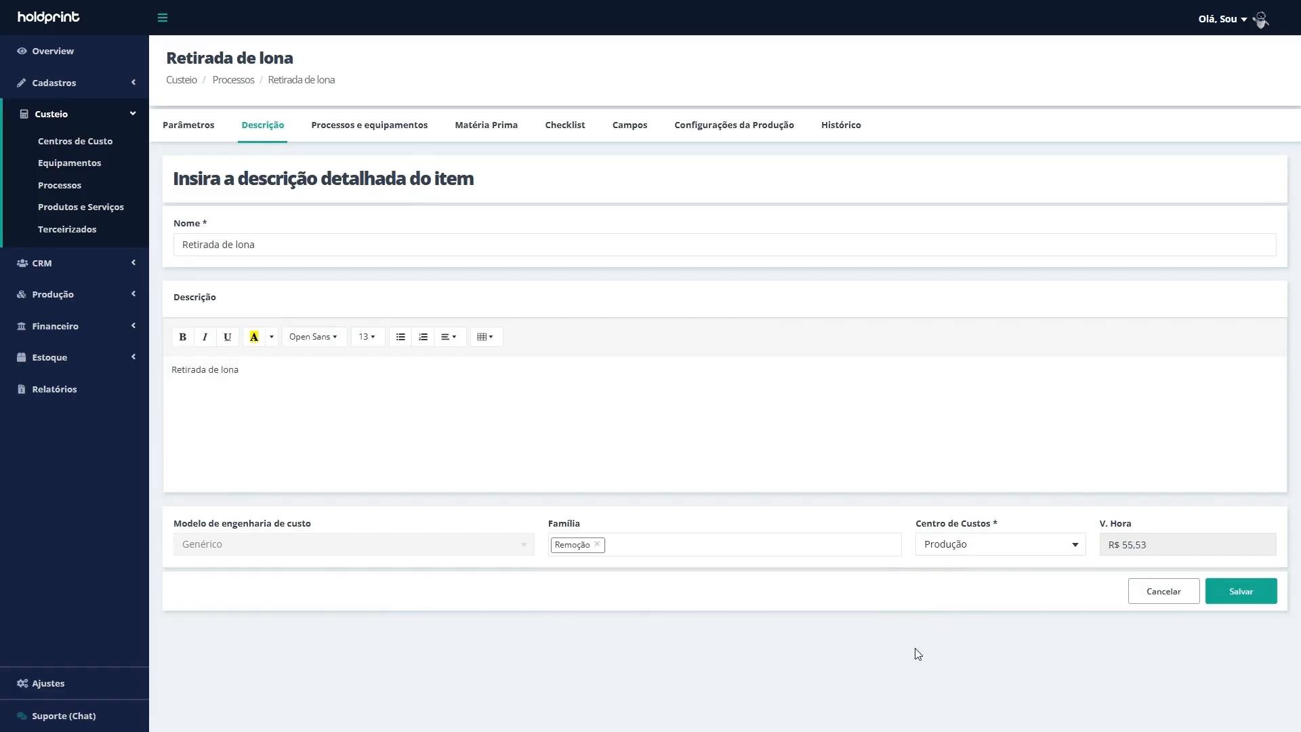
left_click(1242, 591)
Add a checklist question to Retirada de lona reading "Quanto tempo para fazer a retirada da lona?", with the description "Insira o tempo em horas"
left_click(199, 139)
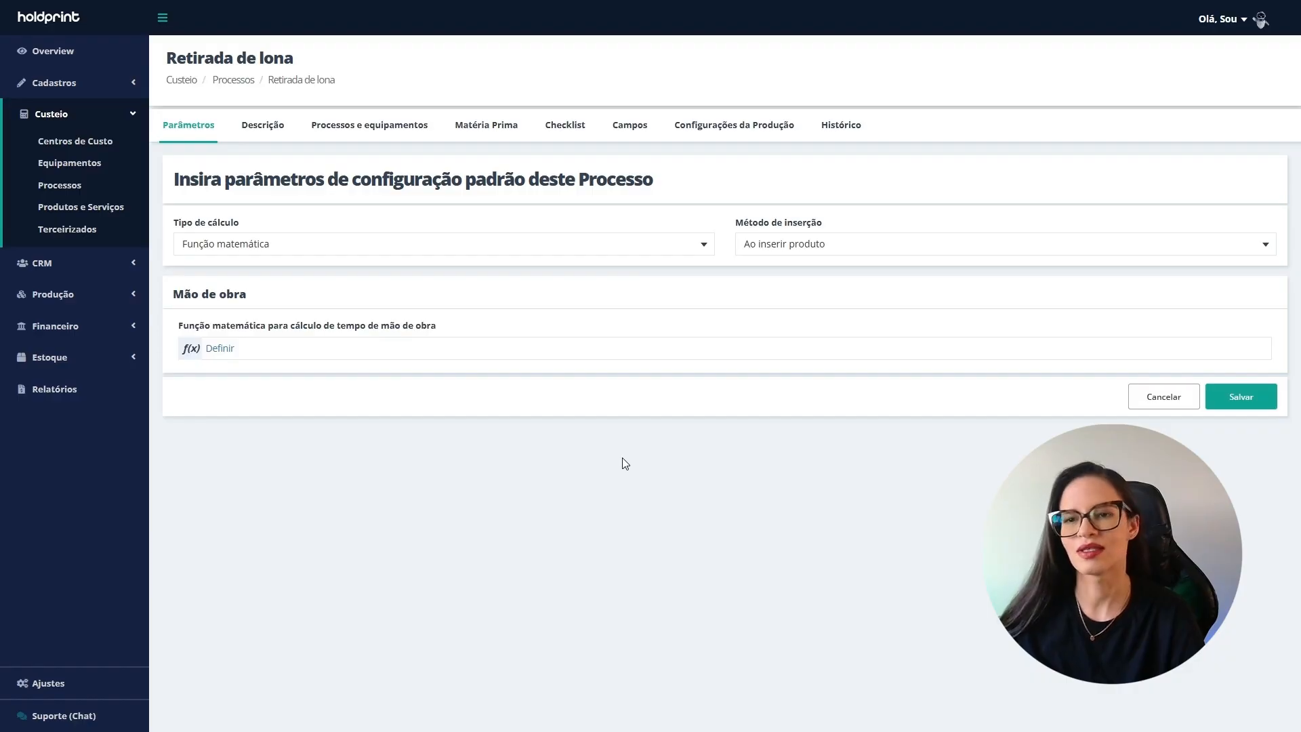
left_click(221, 349)
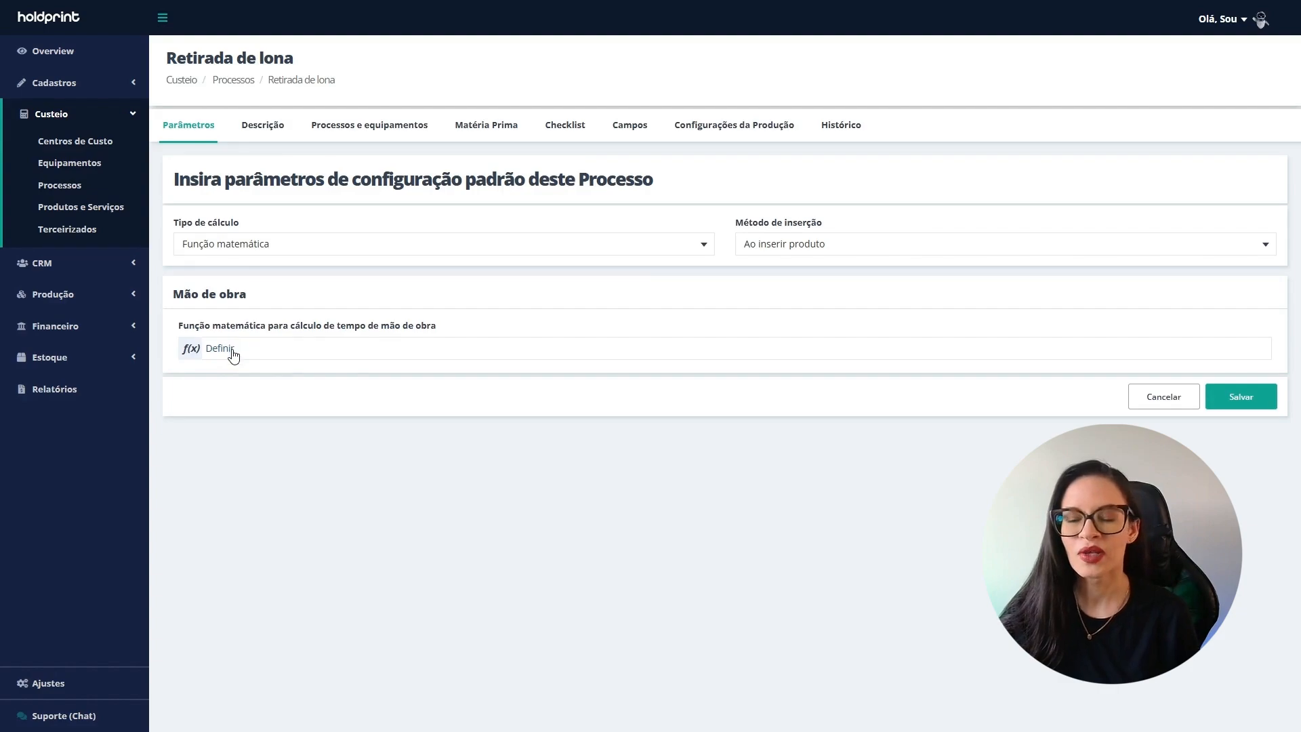
left_click(564, 123)
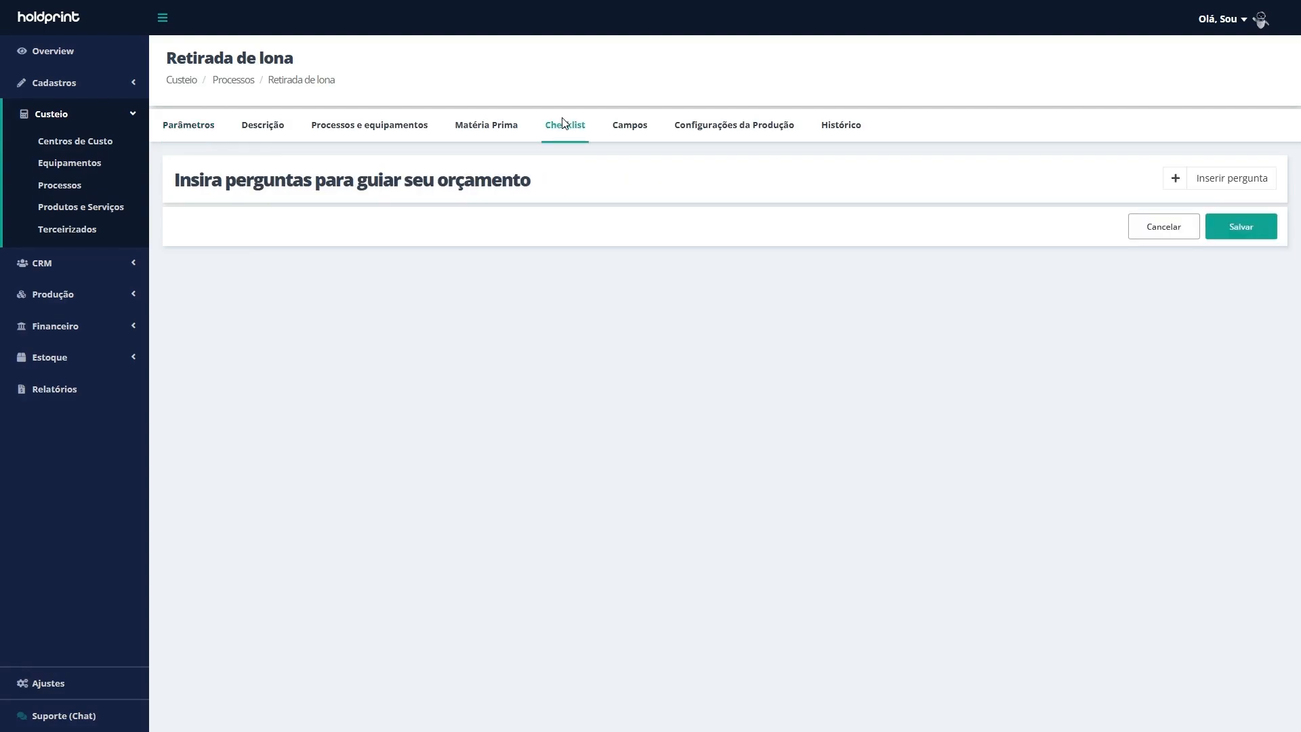
left_click(1175, 179)
left_click(1157, 204)
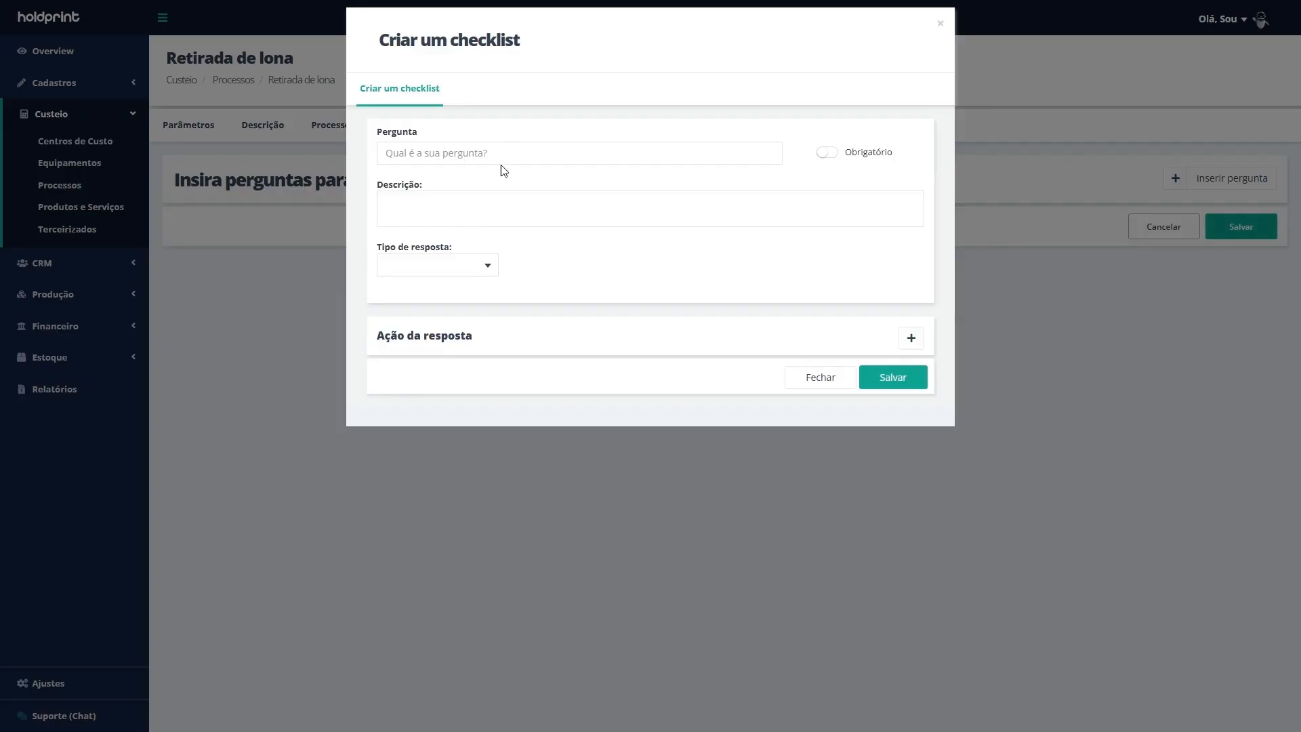
left_click(502, 153)
type("Quanto tempo para fazer a retirada da lona?")
left_click(480, 210)
type("Insira o tempo em horas")
left_click(676, 123)
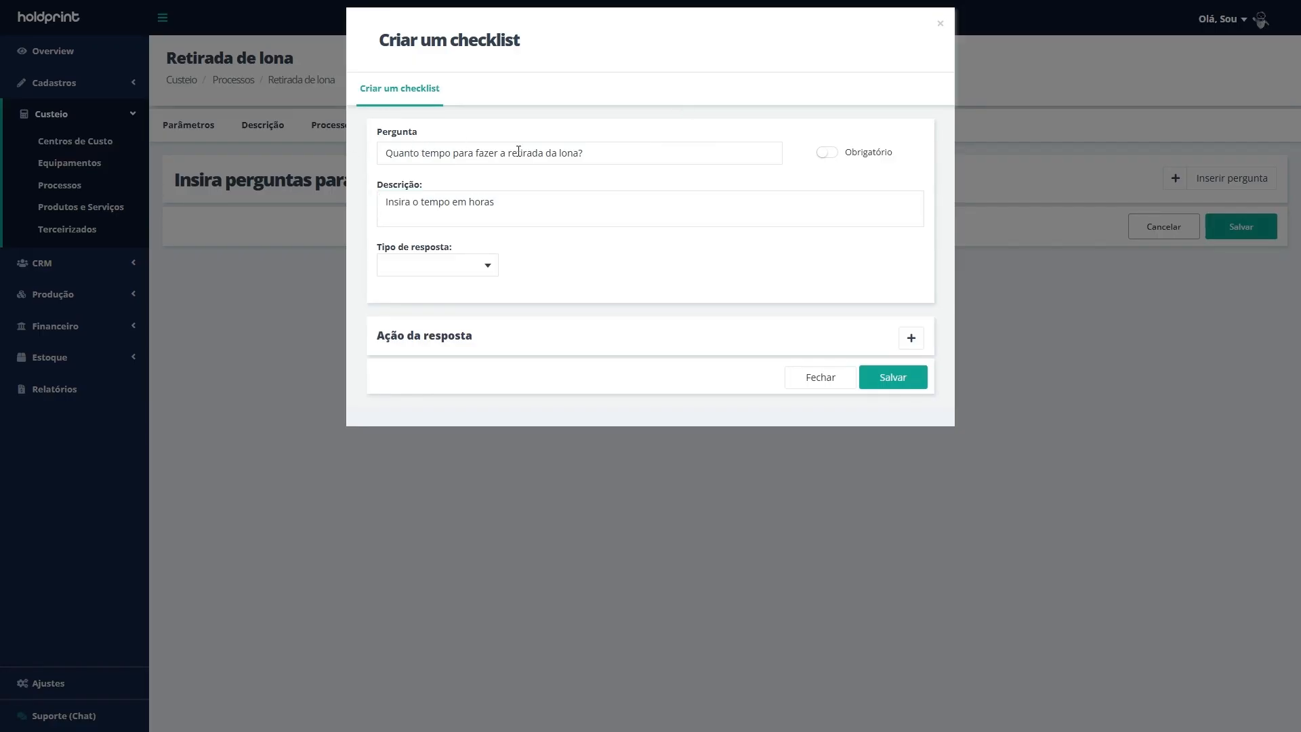
Make the tarpaulin removal time question mandatory and set its response type to Número
left_click(827, 152)
left_click(486, 270)
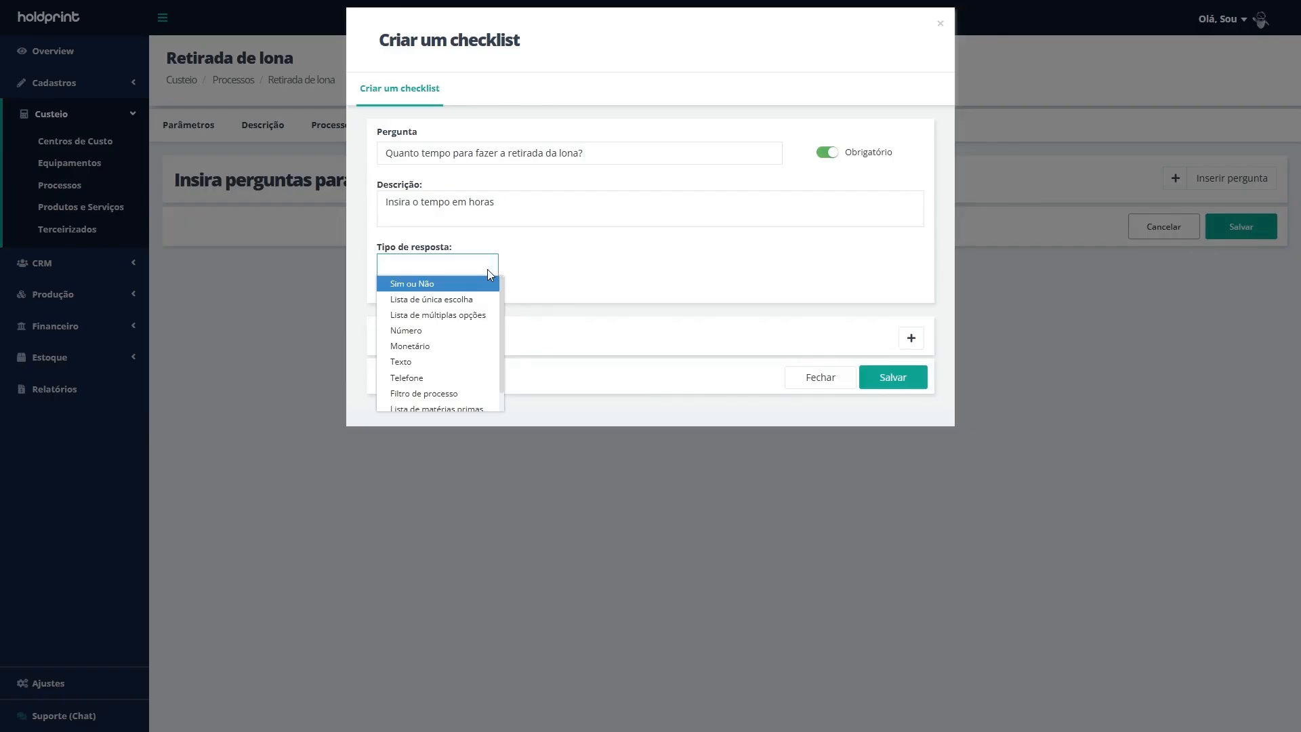
left_click(467, 331)
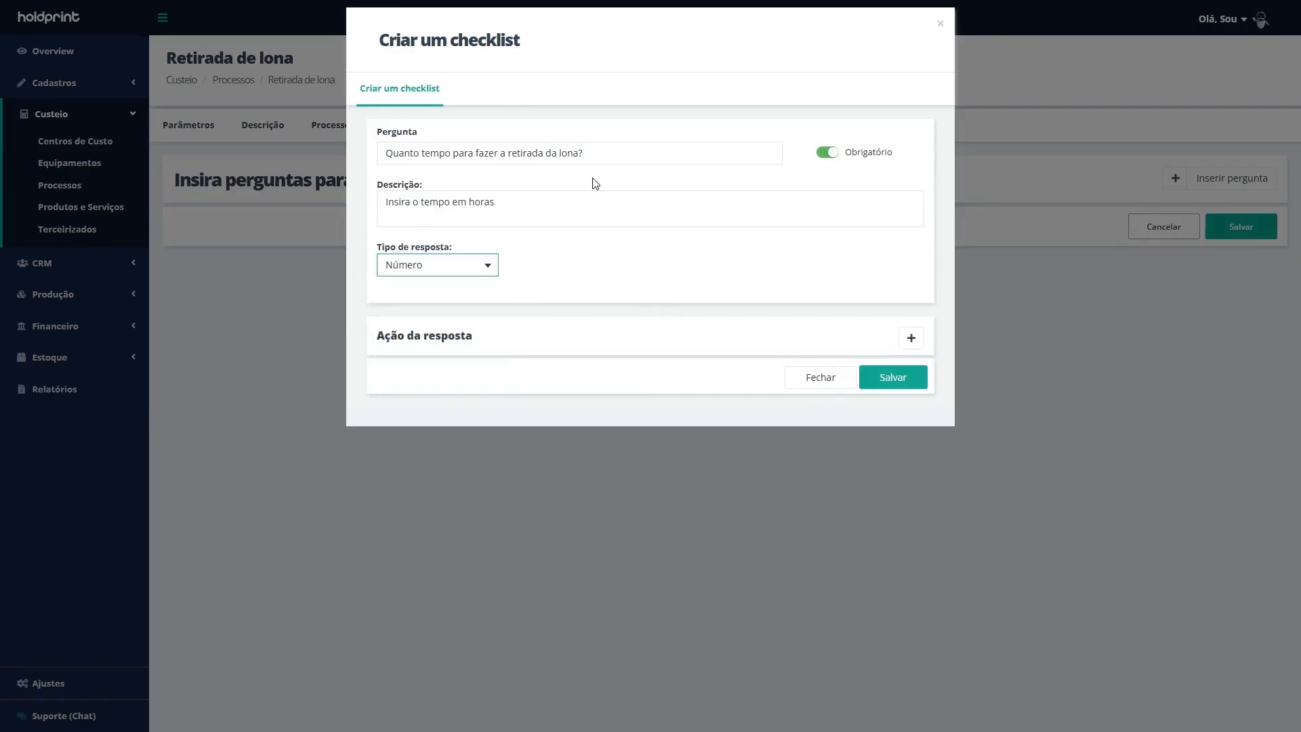
Copy the text of the tarpaulin removal time question and save the checklist question
left_click_drag(614, 157, 371, 156)
key("ctrl+c")
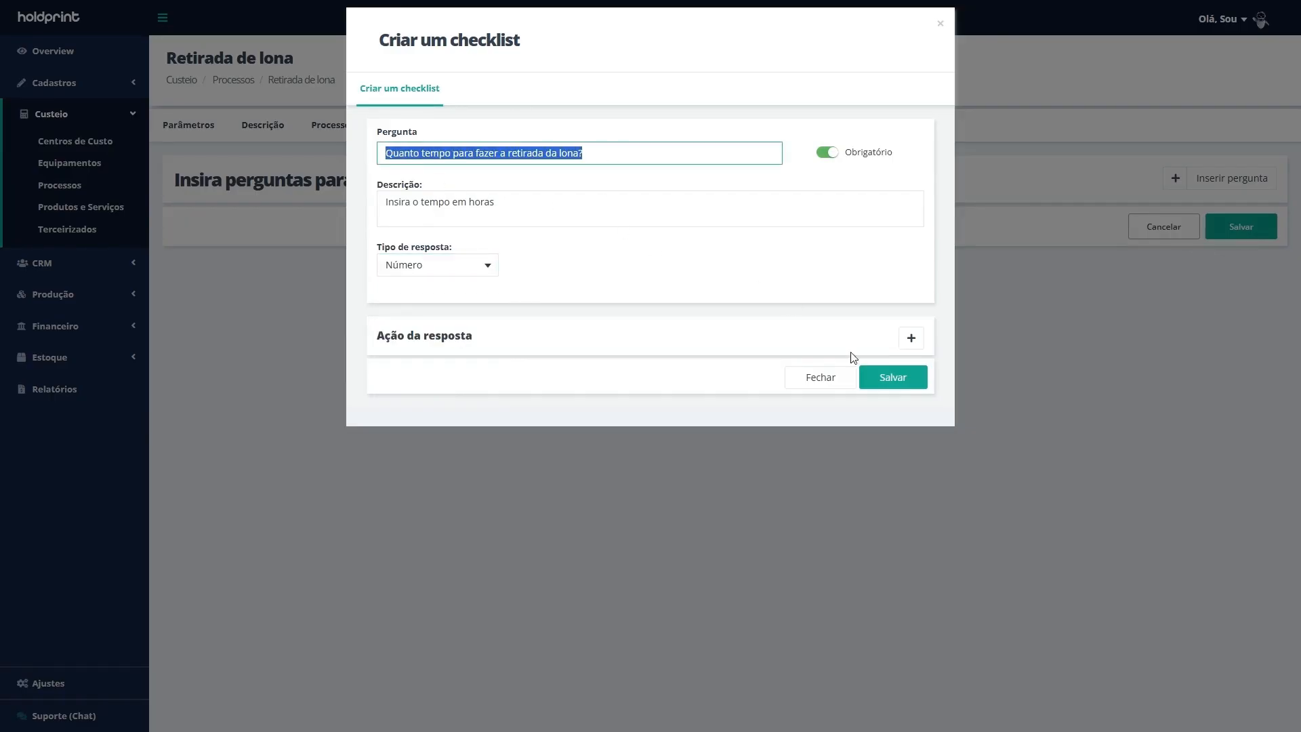
left_click(905, 382)
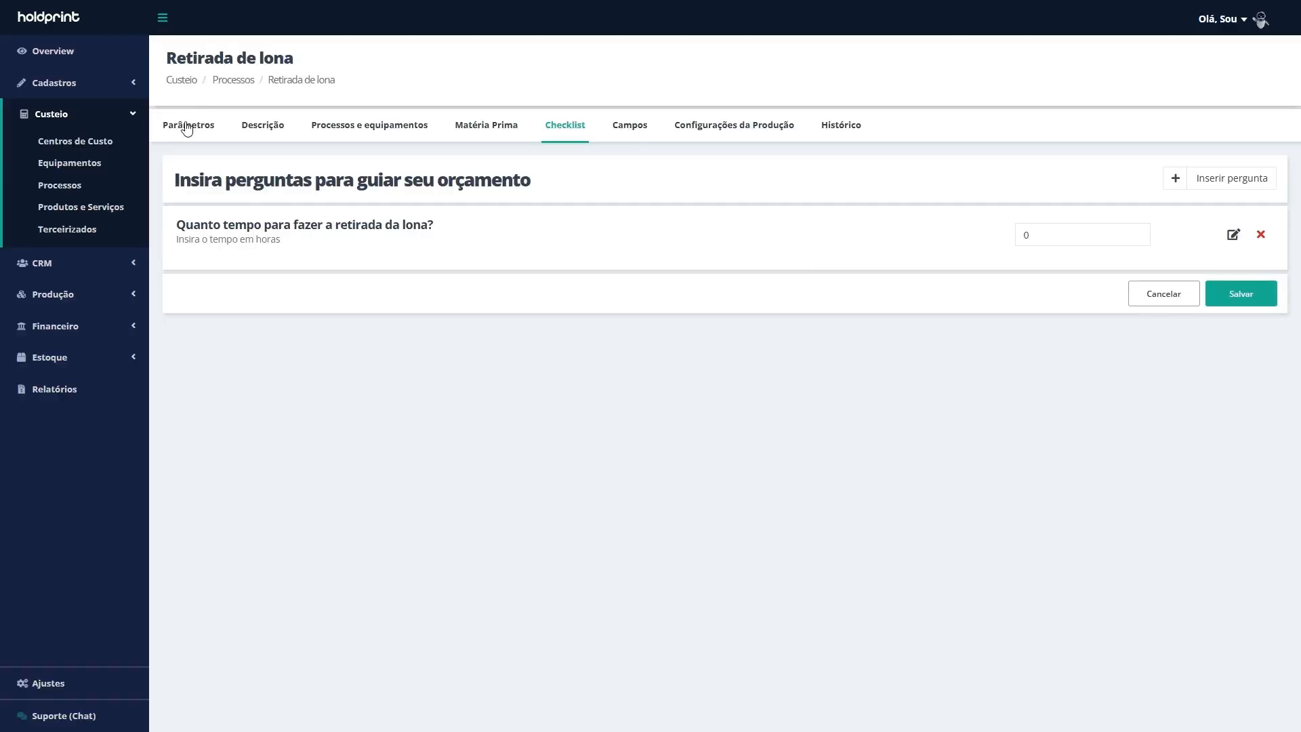
Paste the question into the labour time formula of Retirada de lona, reformatted as "quanto_tempo_para_fazer_a_retirada_da_lona?" with lowercase initial, underscores and quotation marks
left_click(186, 126)
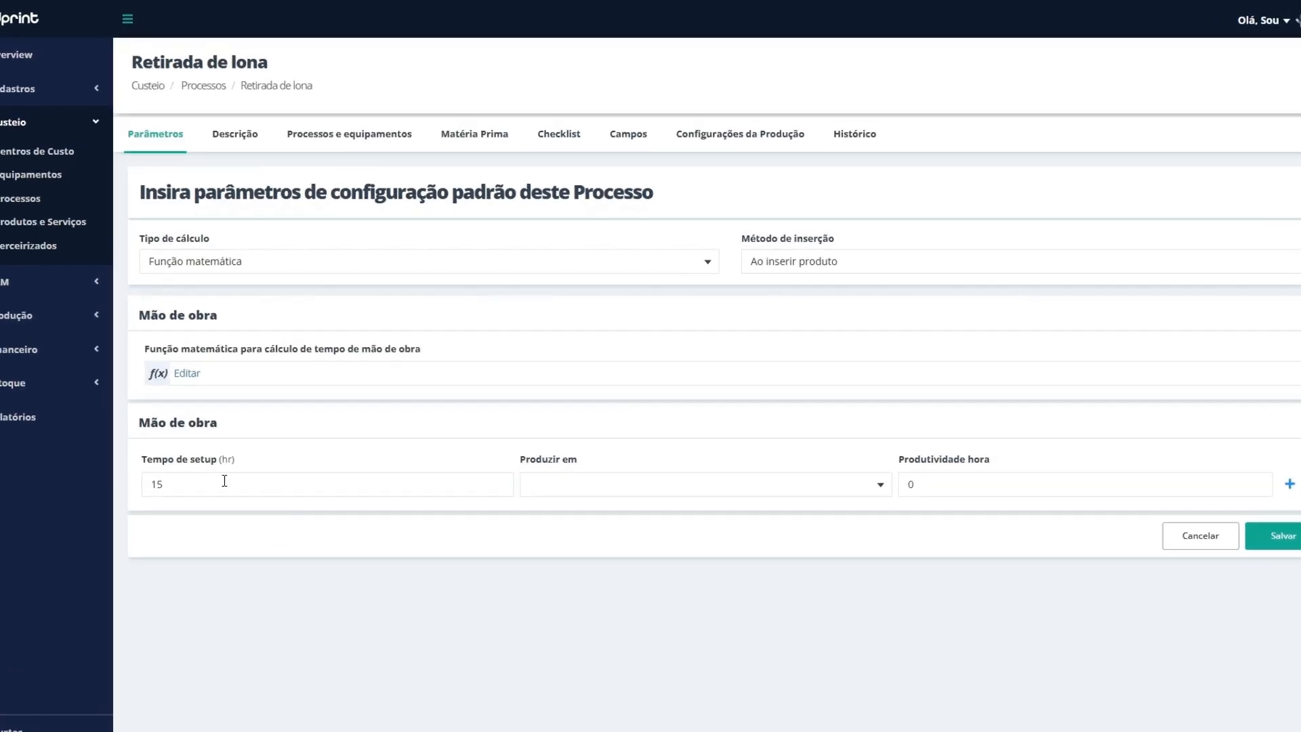
left_click(218, 348)
key("ctrl+v")
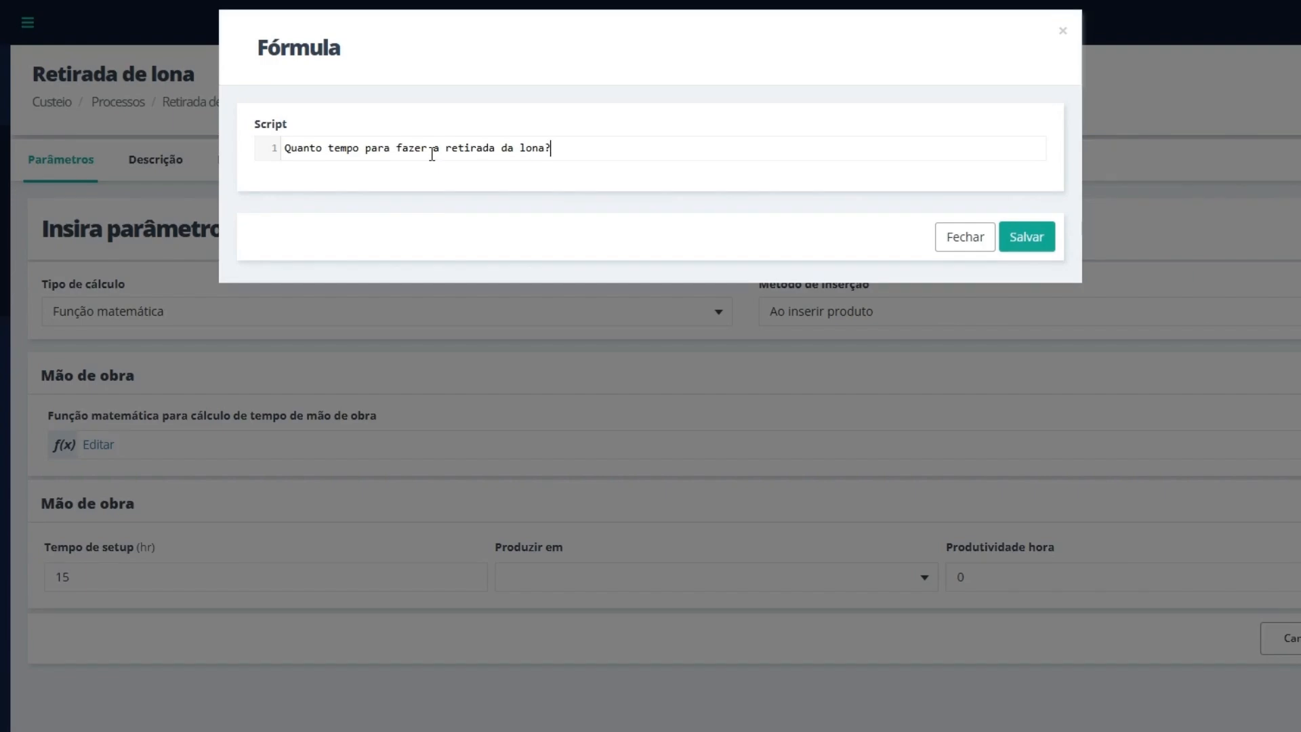
left_click(291, 147)
key("BackSpace")
type("q")
left_click(332, 148)
key("BackSpace")
type("_")
left_click(395, 148)
key("BackSpace")
type("_")
left_click(436, 148)
key("BackSpace")
type("_")
left_click(447, 148)
key("BackSpace")
type("_")
left_click(503, 148)
key("BackSpace")
type("_")
key("Right")
key("Right")
key("Delete")
type("_")
left_click(286, 148)
type("\"")
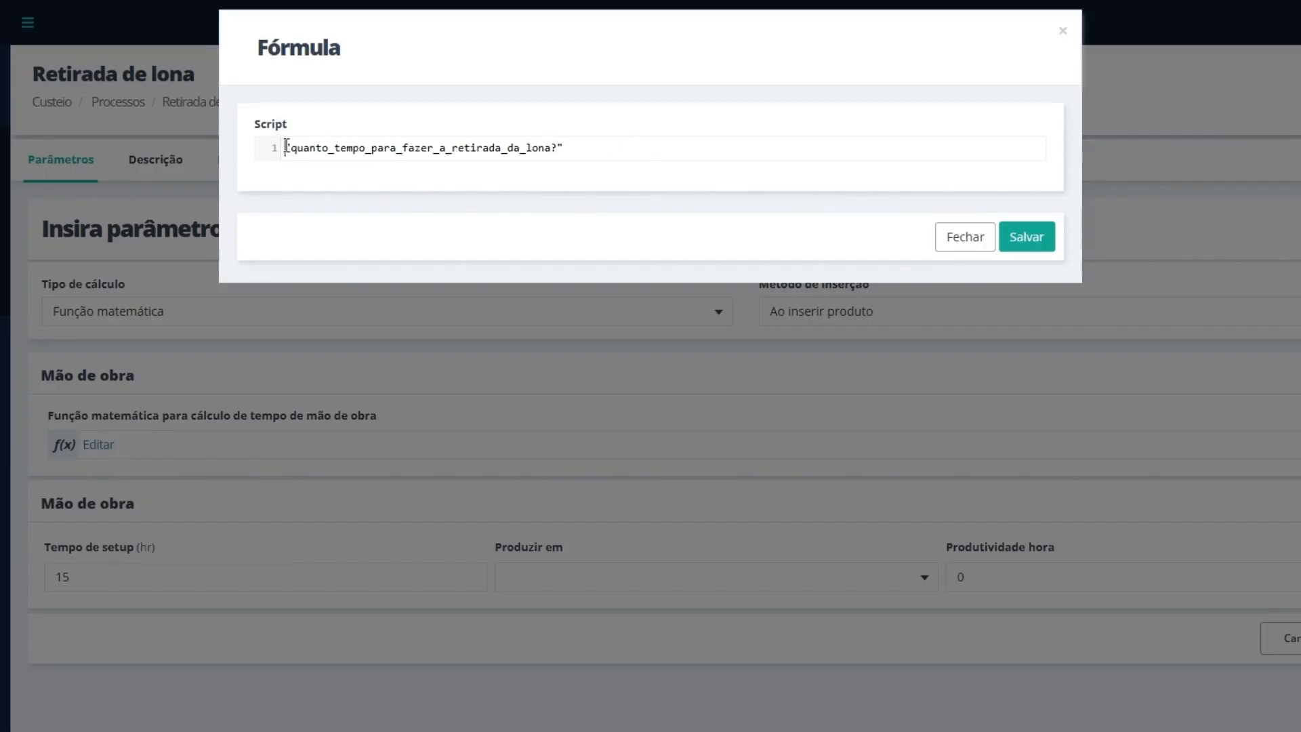
Complete the labour time formula as checklists{"quanto_tempo_para_fazer_a_retirada_da_lona?"} and save it
key("ctrl+a")
type("checklists{\"quanto_tempo_para_fazer_a_retirada_da_lona?\"}")
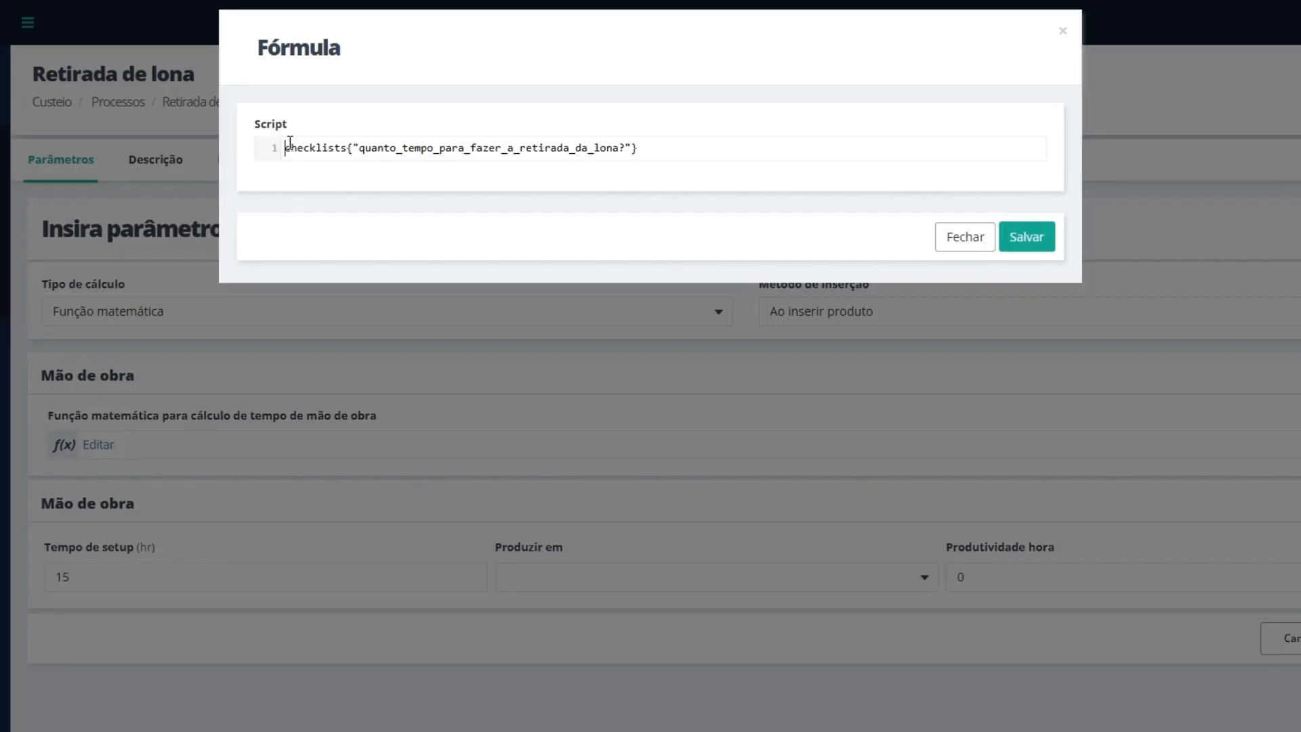
left_click_drag(290, 142, 347, 143)
left_click(300, 177)
left_click(316, 145)
left_click_drag(360, 148, 603, 159)
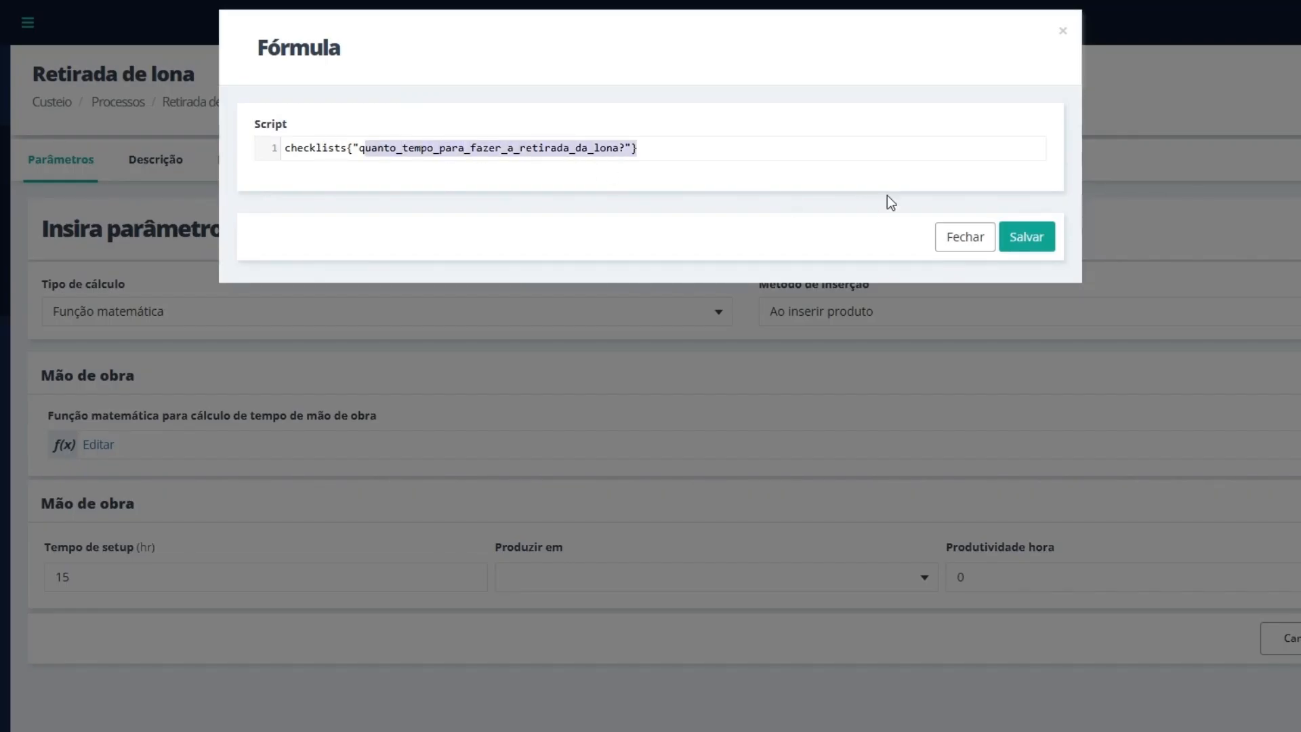
left_click(1033, 239)
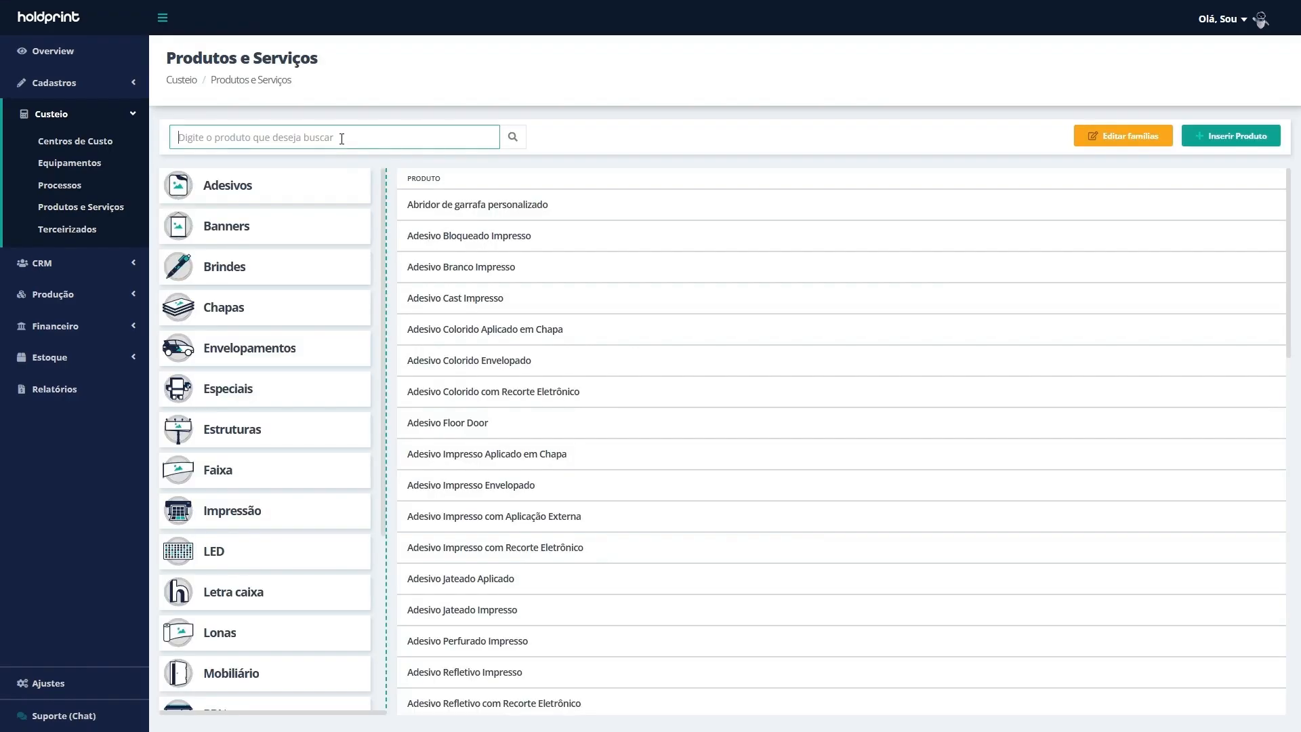
Search the products and services for "lona" and open Fachada em lona - Plana
type("lona")
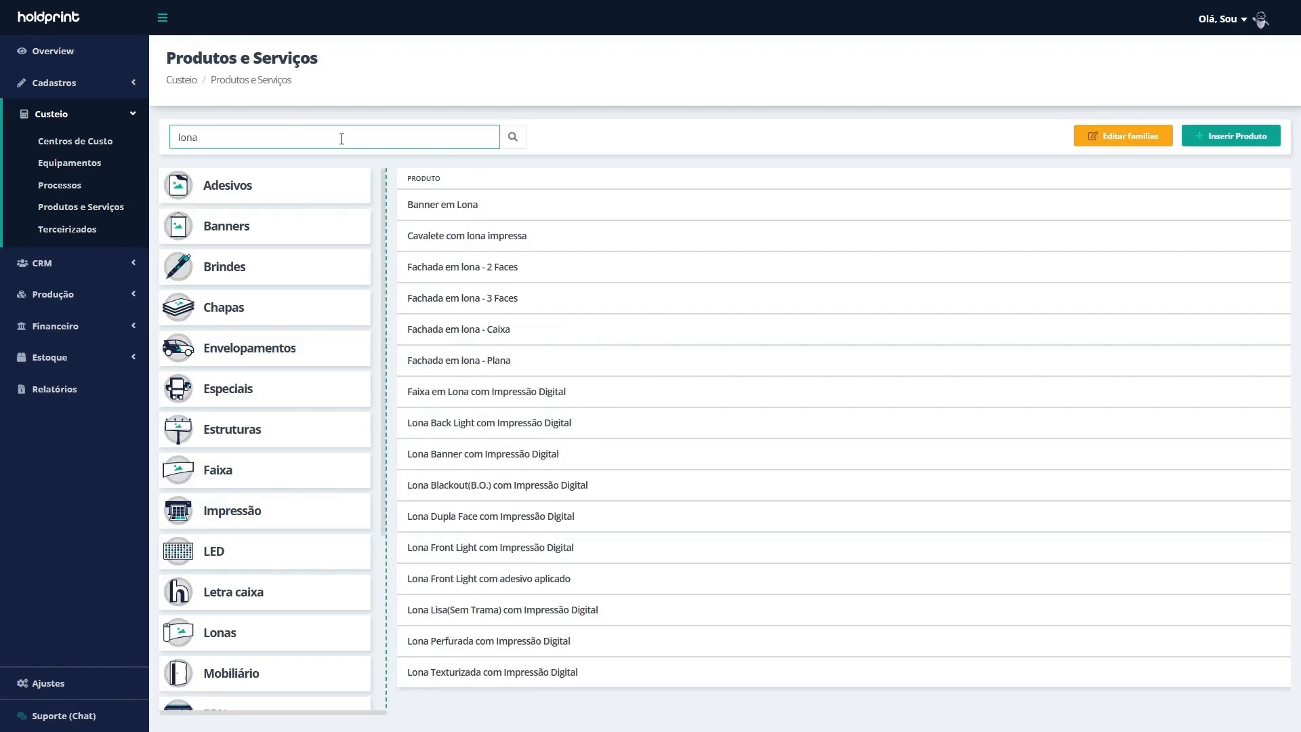
left_click(489, 370)
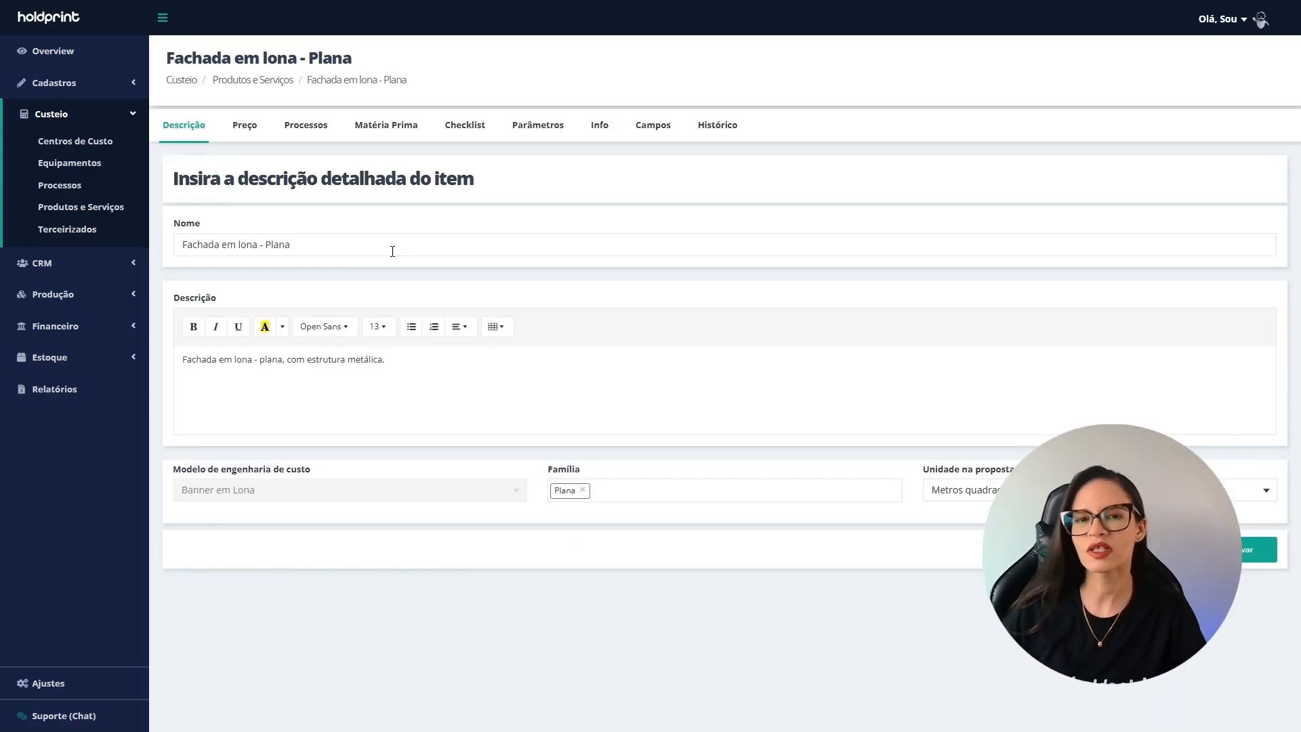
Try adding the process Retirada de lona directly to Fachada em lona - Plana, and remove it again
left_click(317, 134)
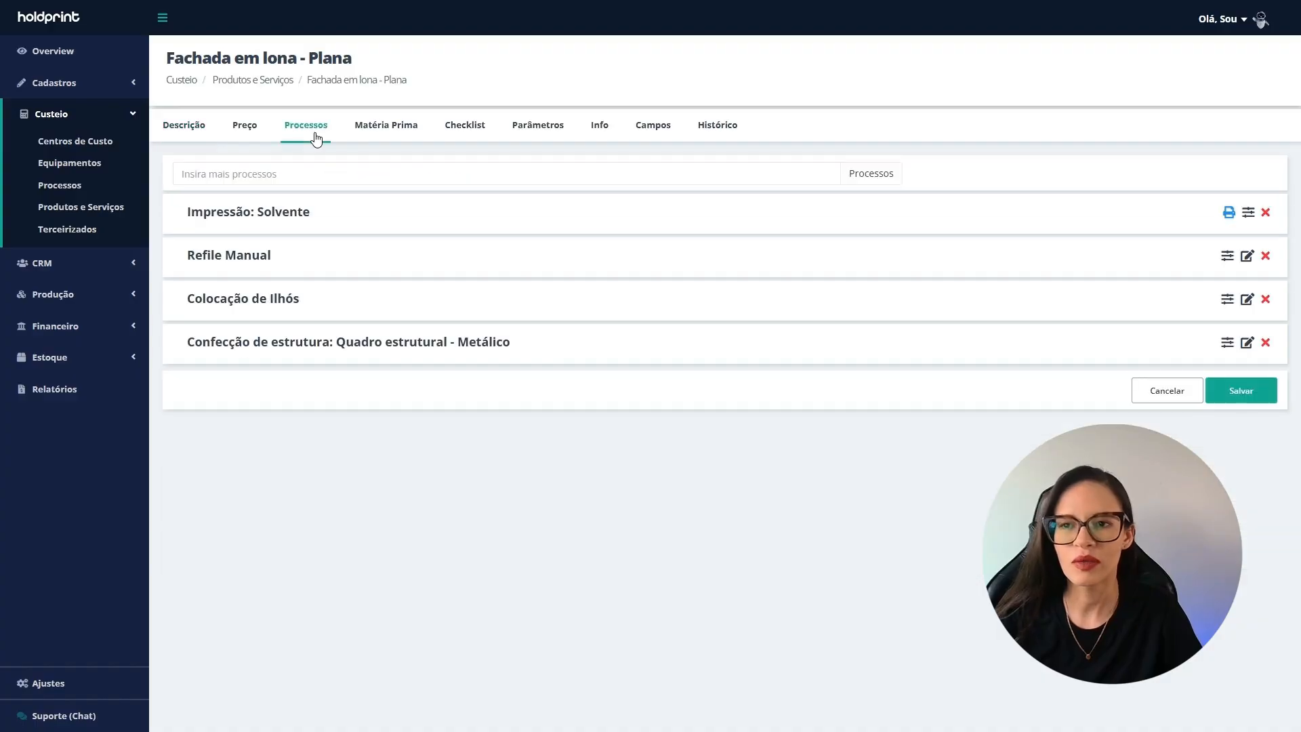
left_click(300, 176)
type("reti")
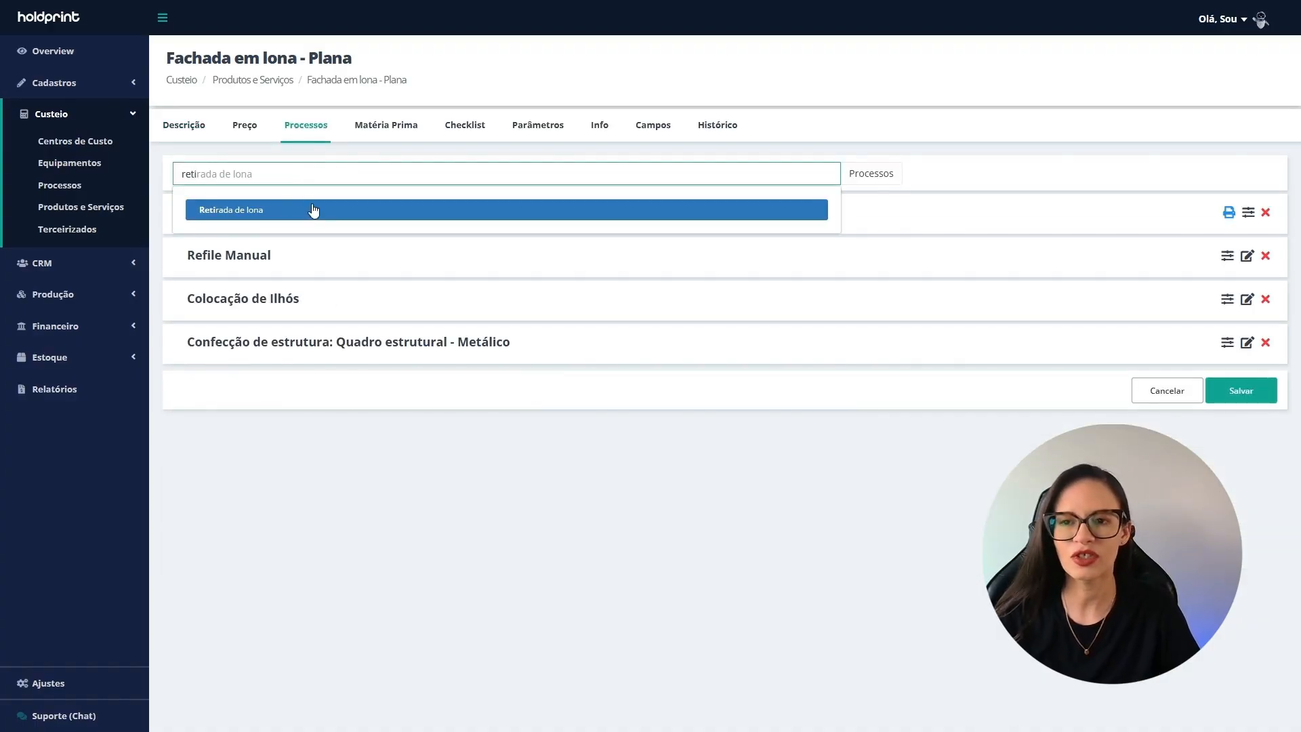
left_click(314, 211)
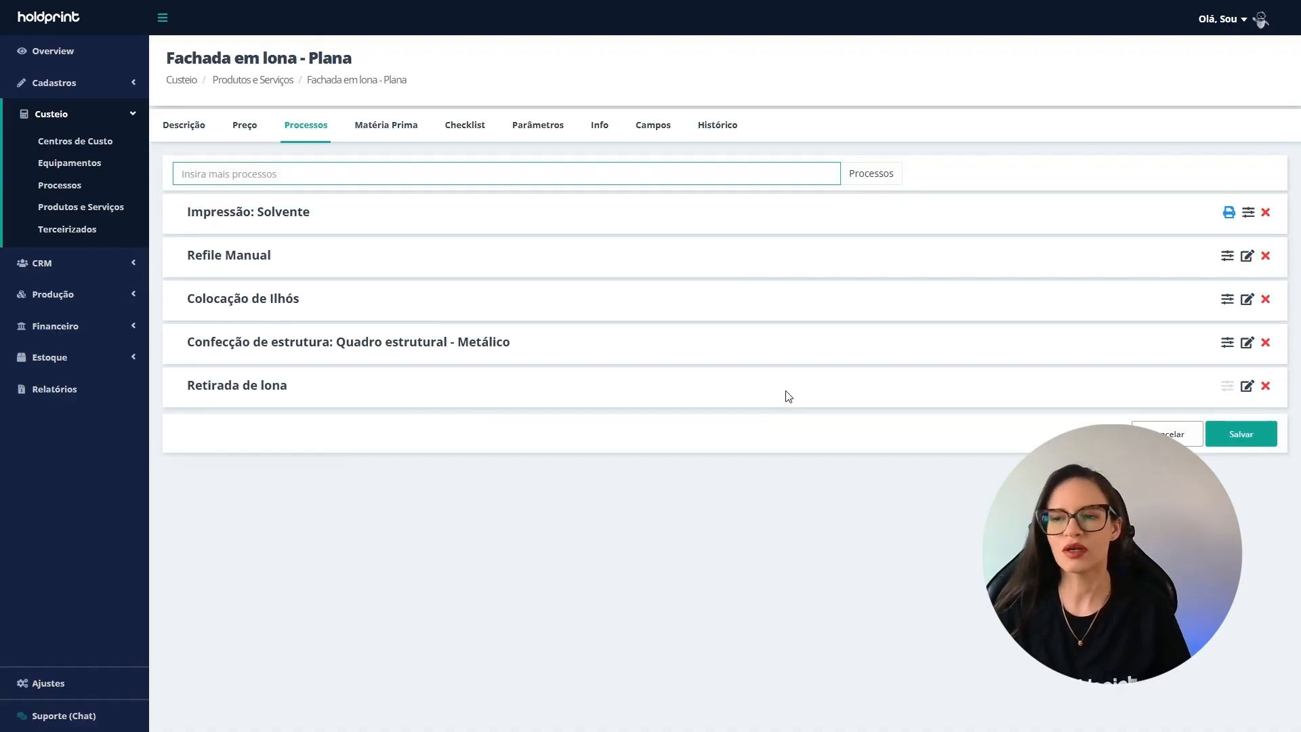
left_click(1265, 386)
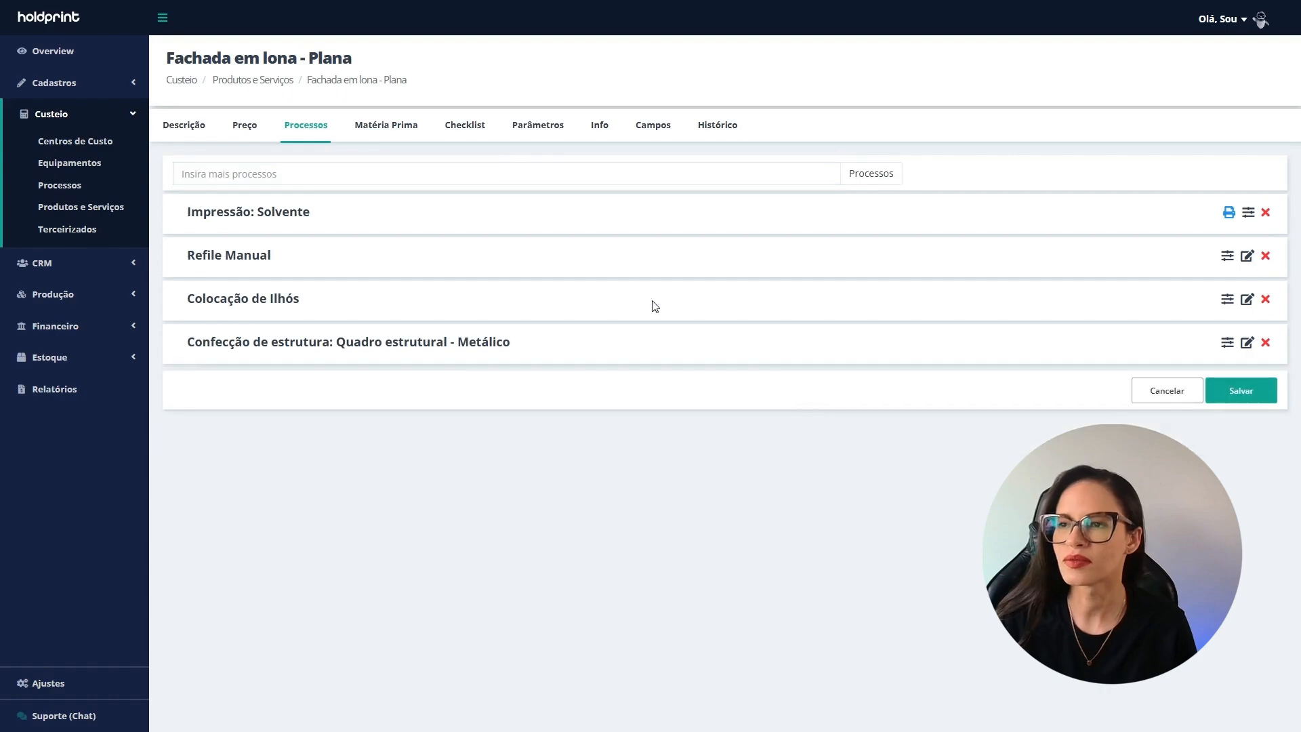
Add a checklist question to Fachada em lona - Plana reading "Haverá retirada da lona antiga?", with the description "Verifique se a lona antiga precisa ser retirada"
left_click(480, 128)
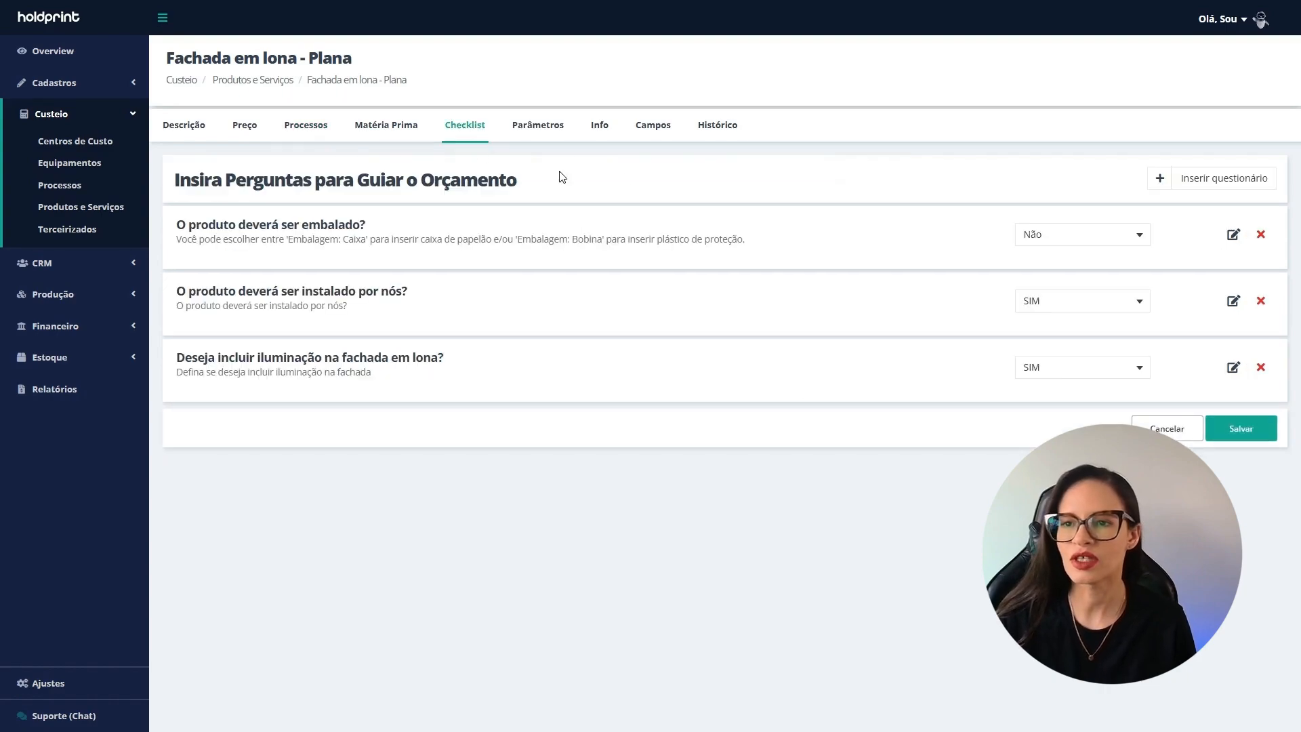
left_click(1160, 179)
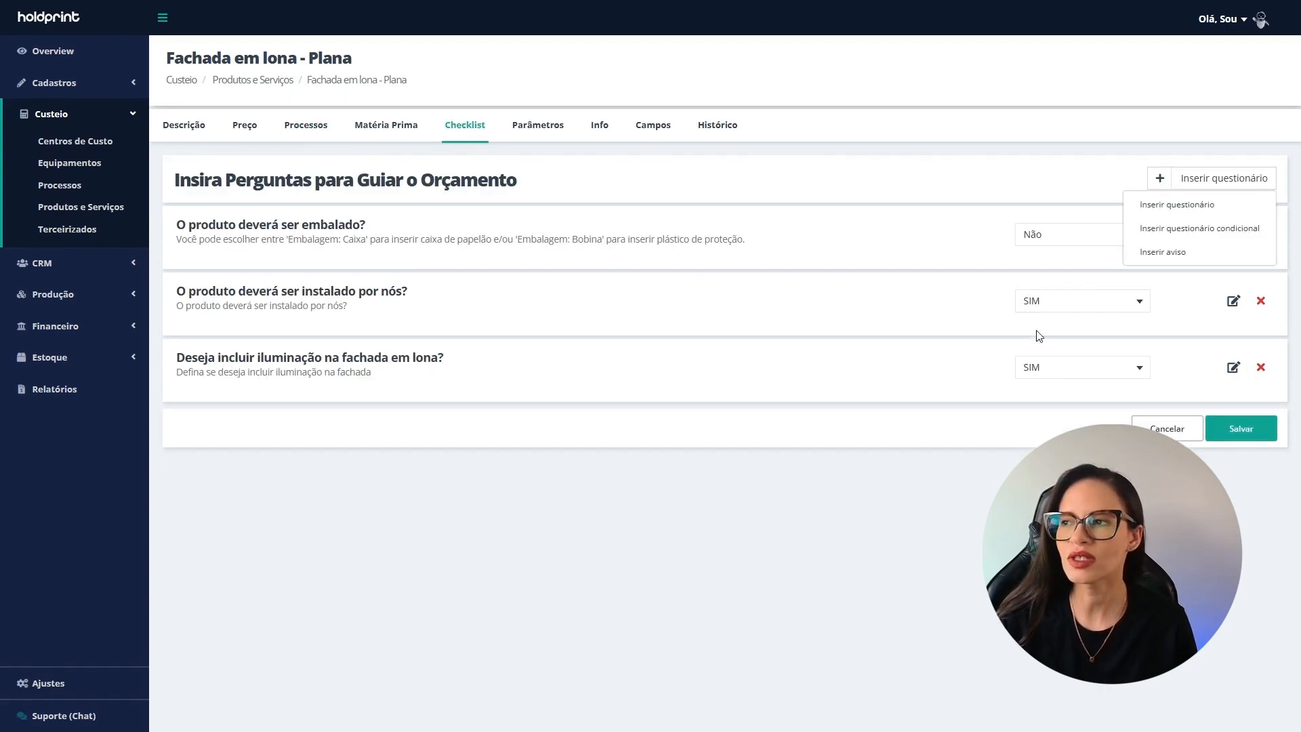
left_click(1160, 205)
left_click(459, 153)
type("Haverá retirada da lona antiga?")
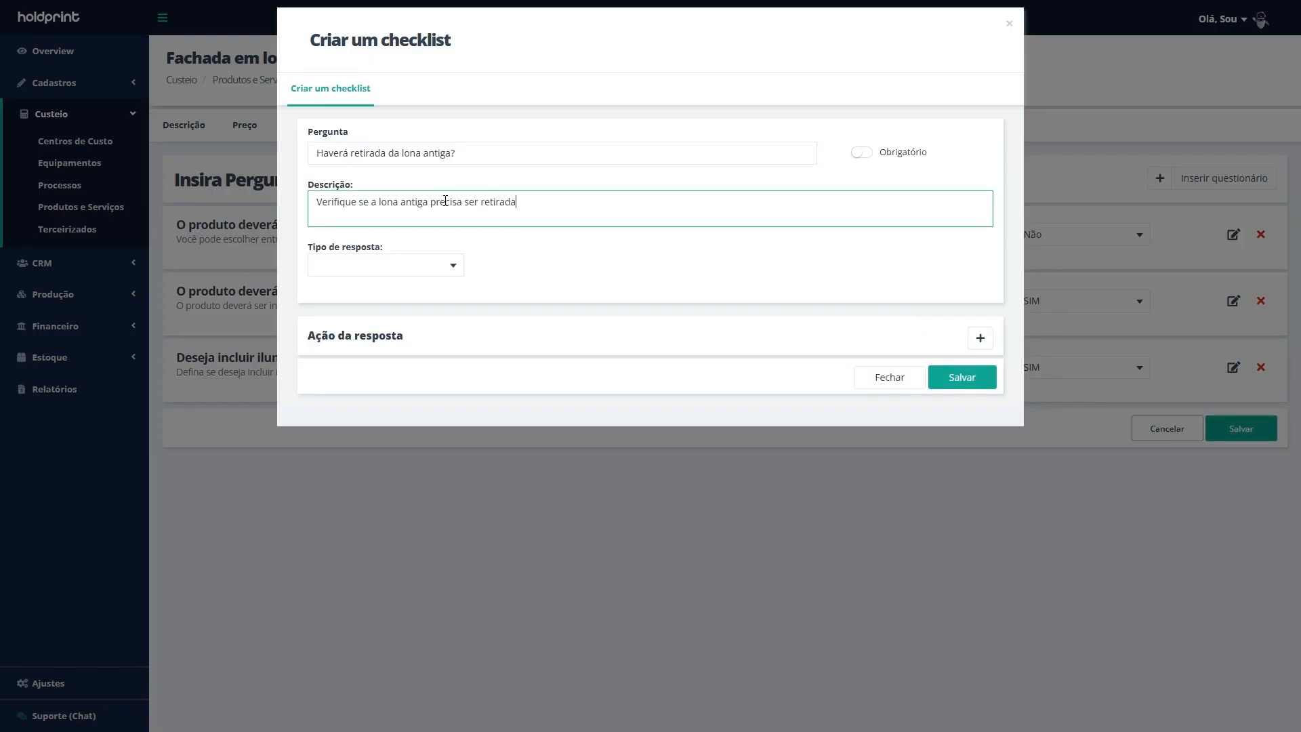
left_click(396, 185)
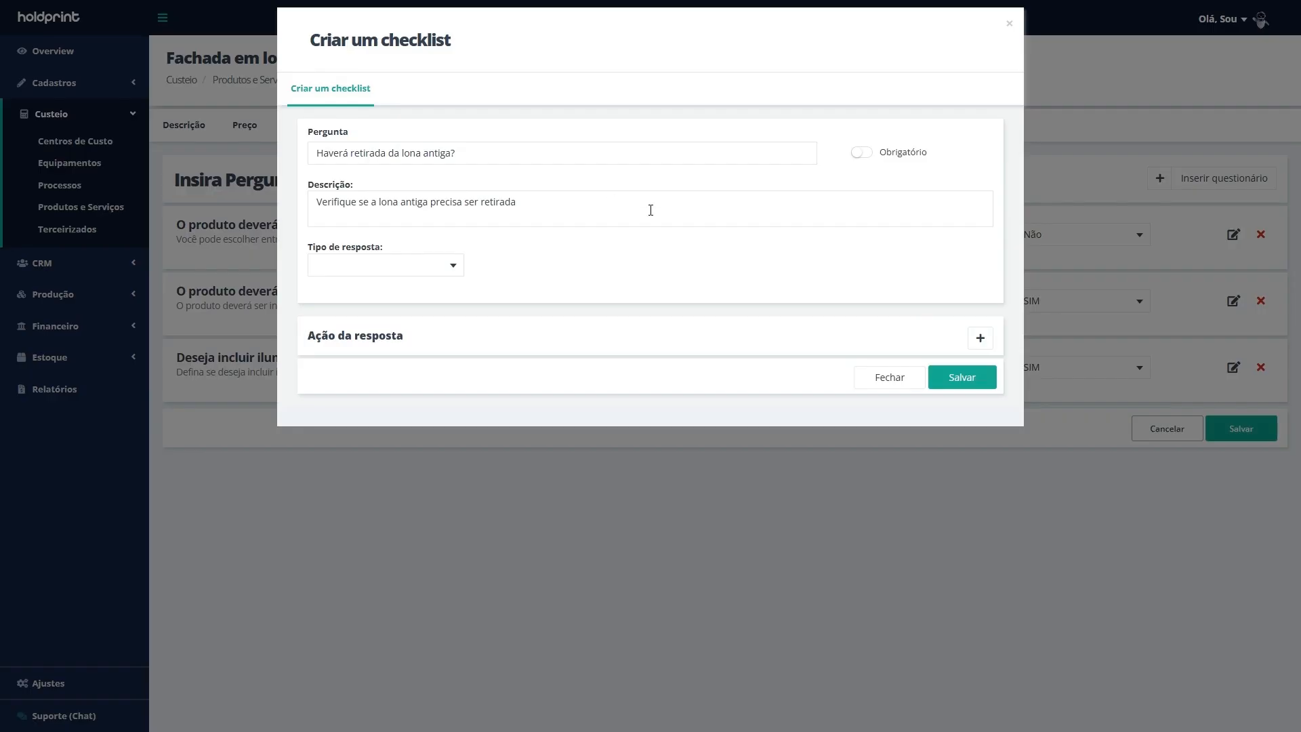
Make the old tarpaulin removal question mandatory and set its response type to Sim ou Não
left_click(867, 155)
left_click(450, 265)
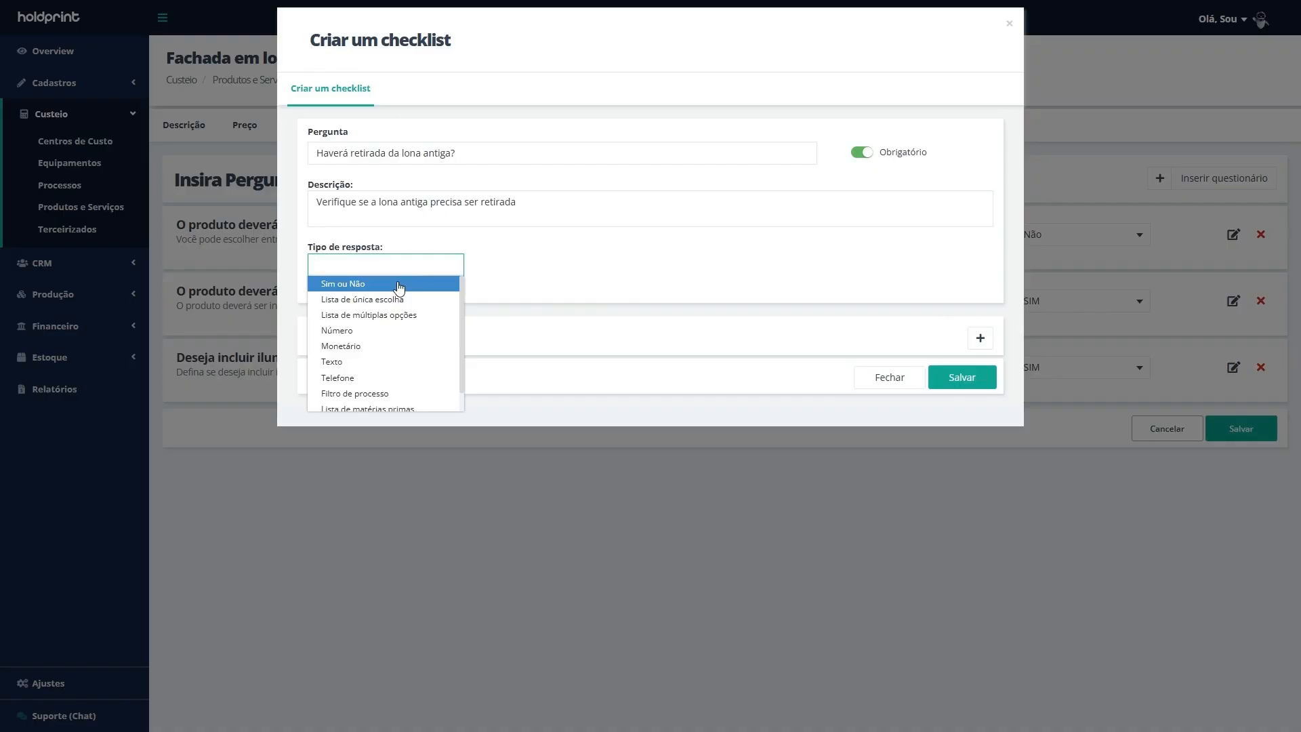
left_click(399, 285)
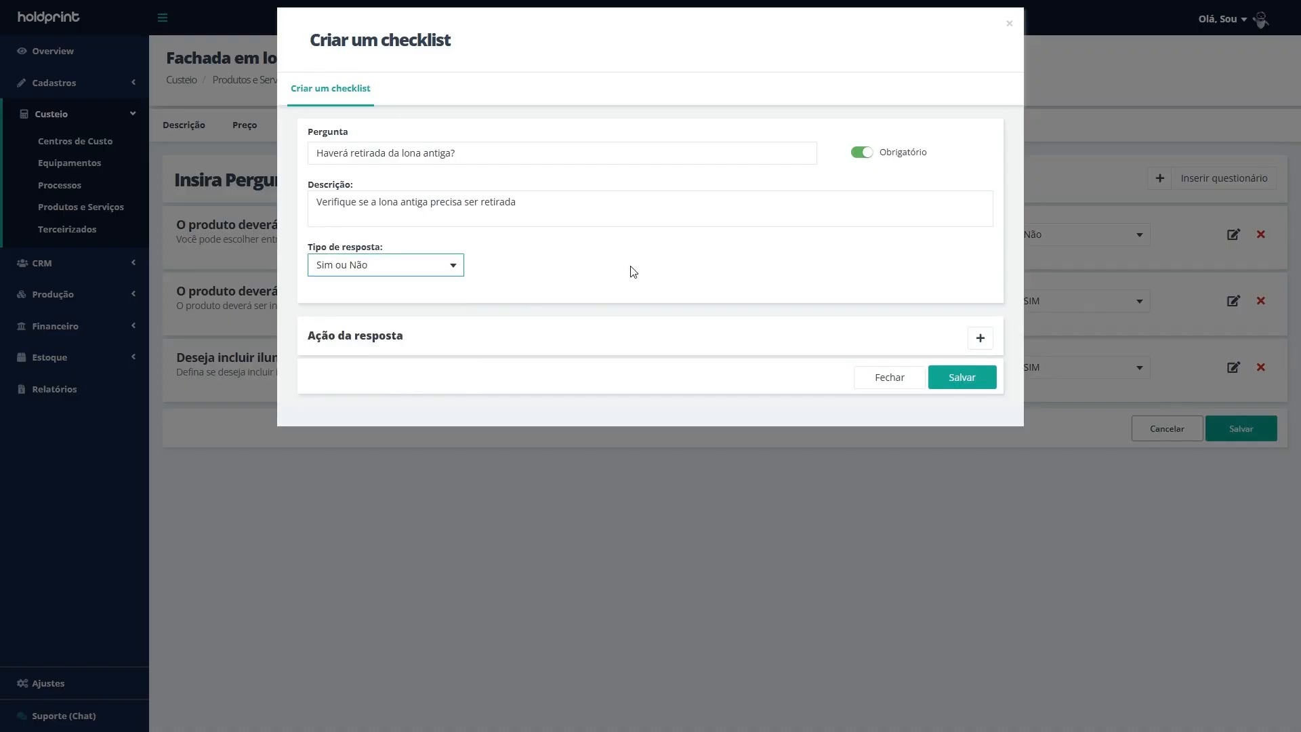
left_click(459, 280)
Add a response action to the question with the condition É SIM
left_click(981, 339)
left_click(404, 405)
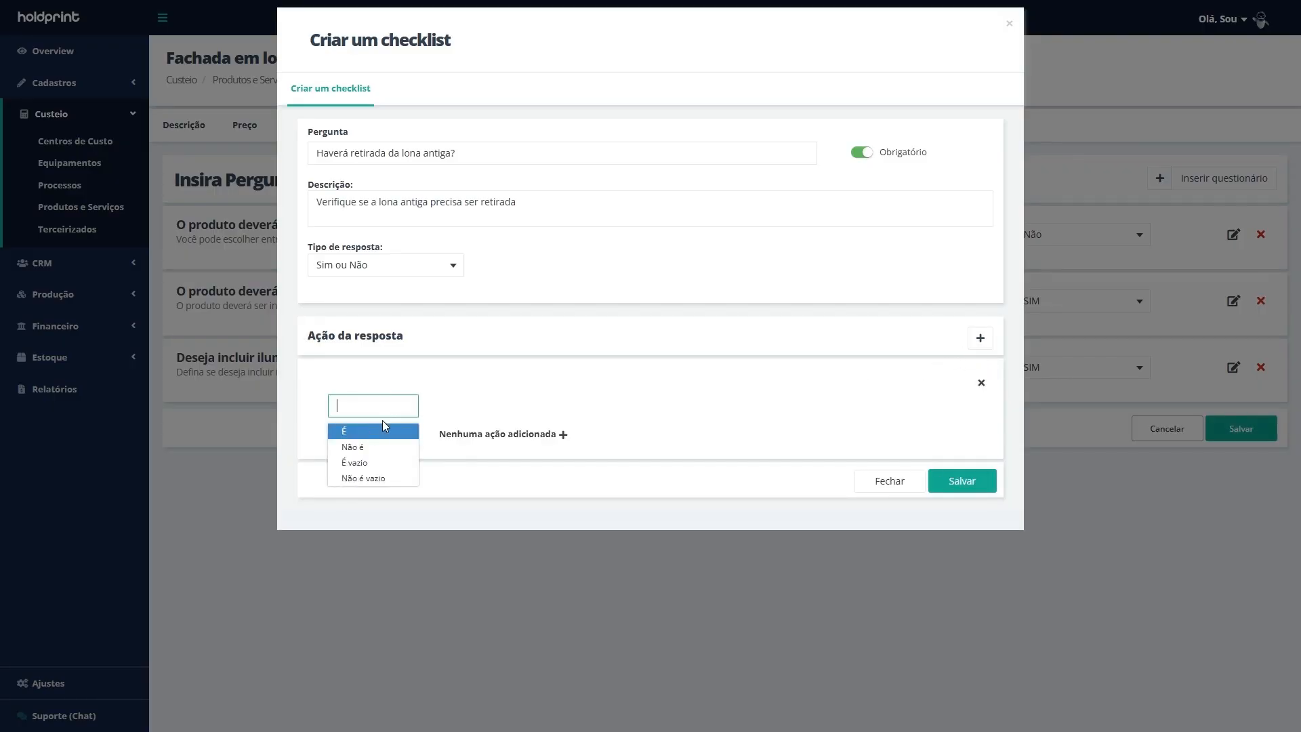
left_click(369, 433)
left_click(489, 405)
left_click(486, 423)
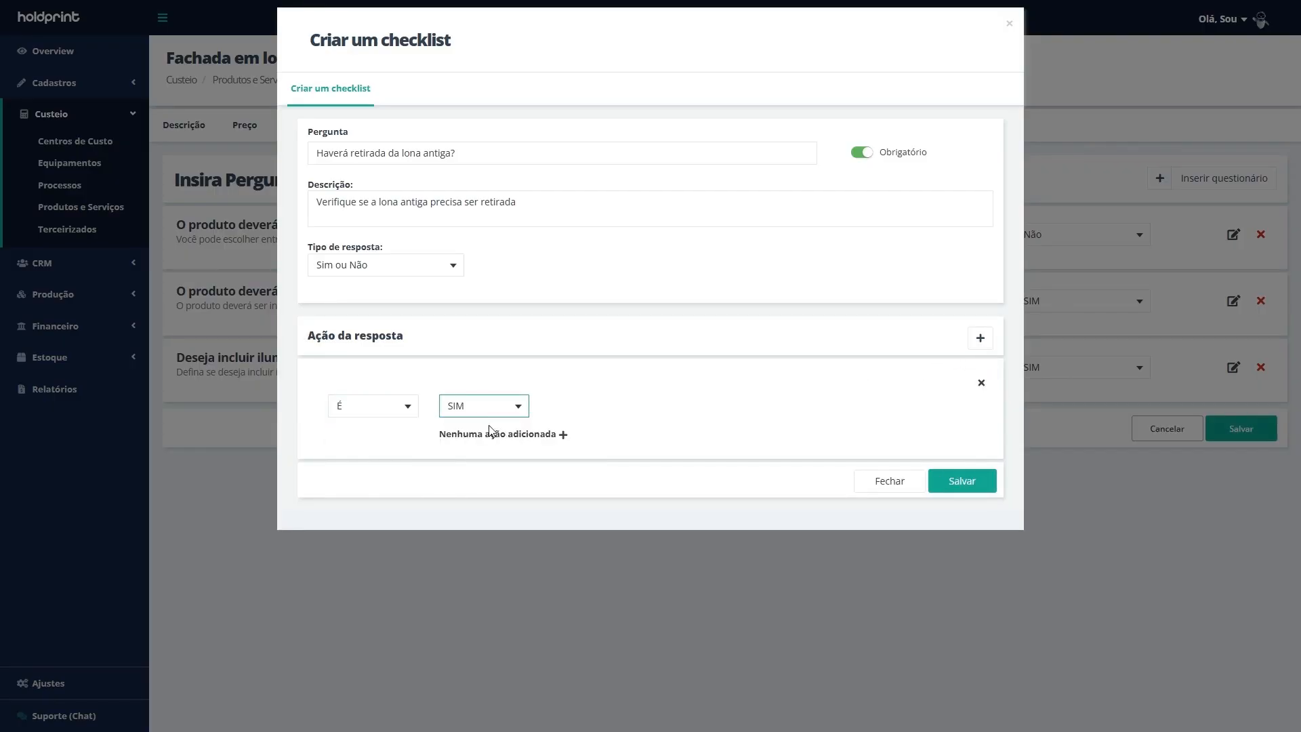
Set the SIM response to Adicionar the Processo Retirada de lona and save the checklist question
left_click(564, 435)
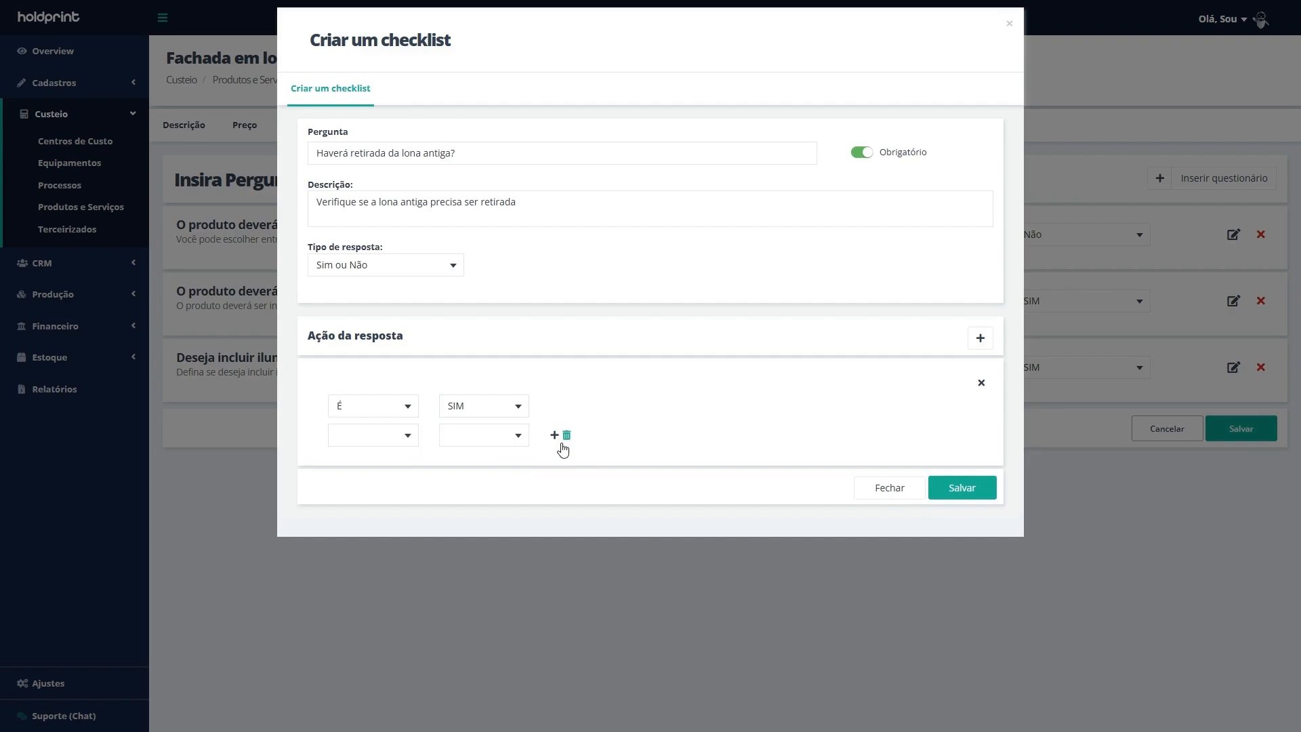
left_click(405, 441)
left_click(397, 455)
left_click(450, 438)
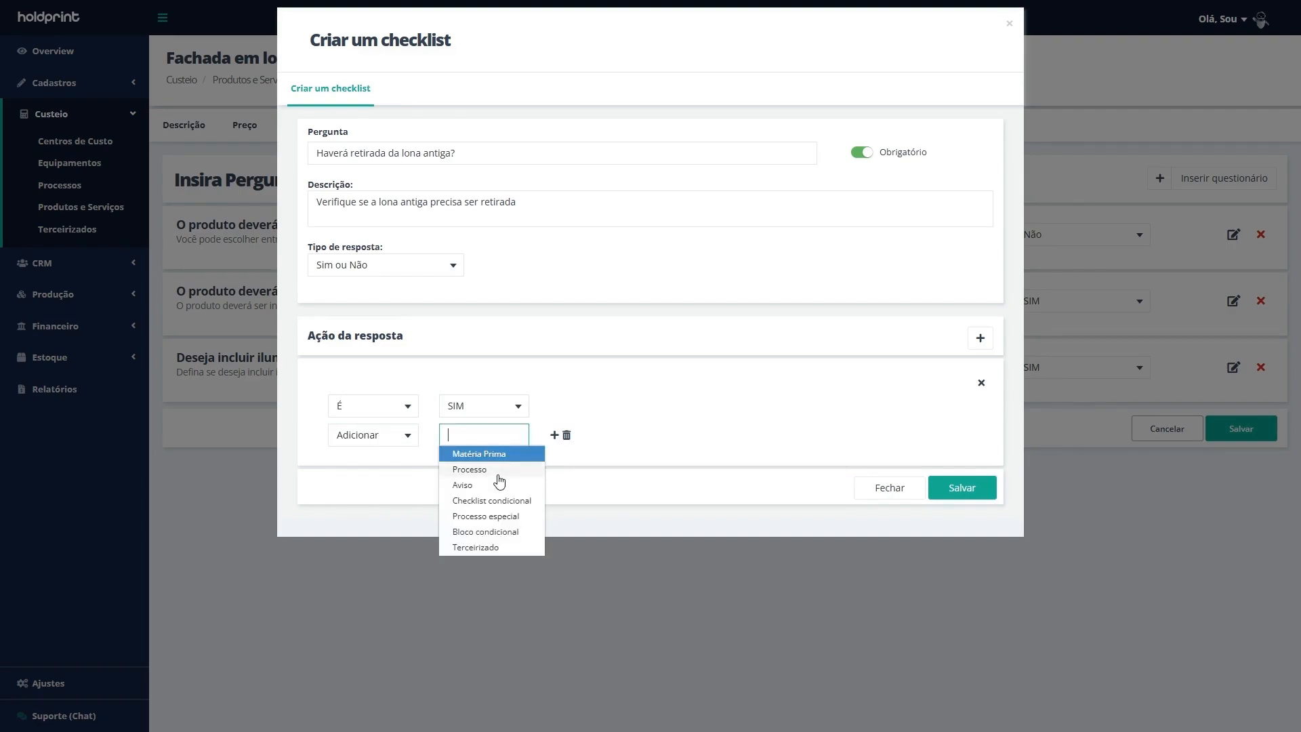
left_click(497, 473)
left_click(604, 440)
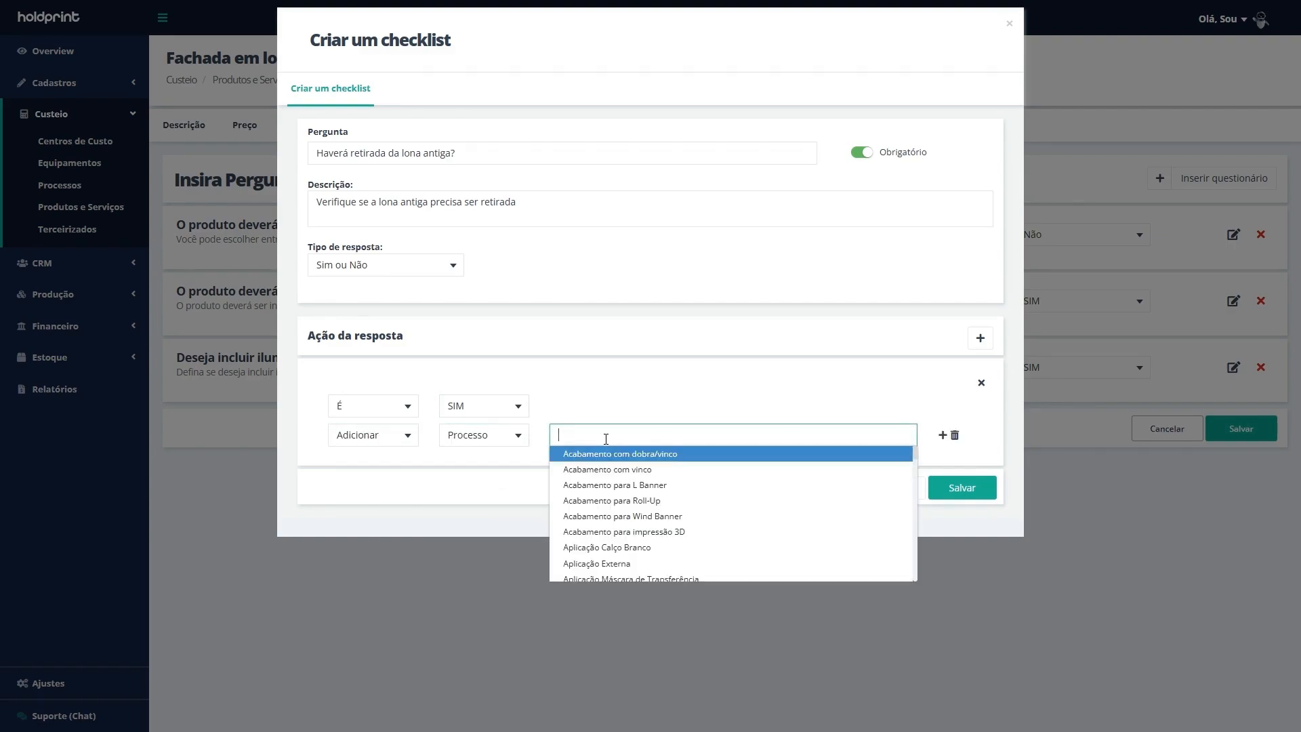
type("retir")
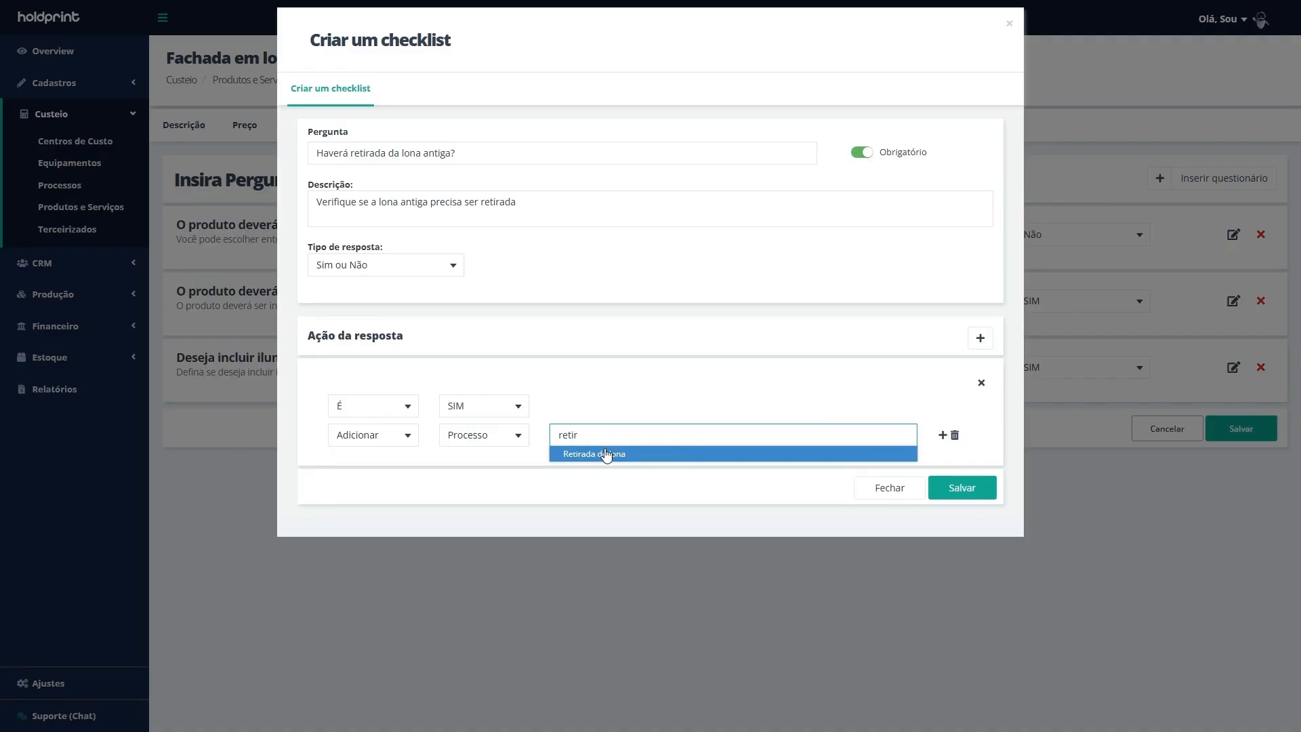
left_click(604, 454)
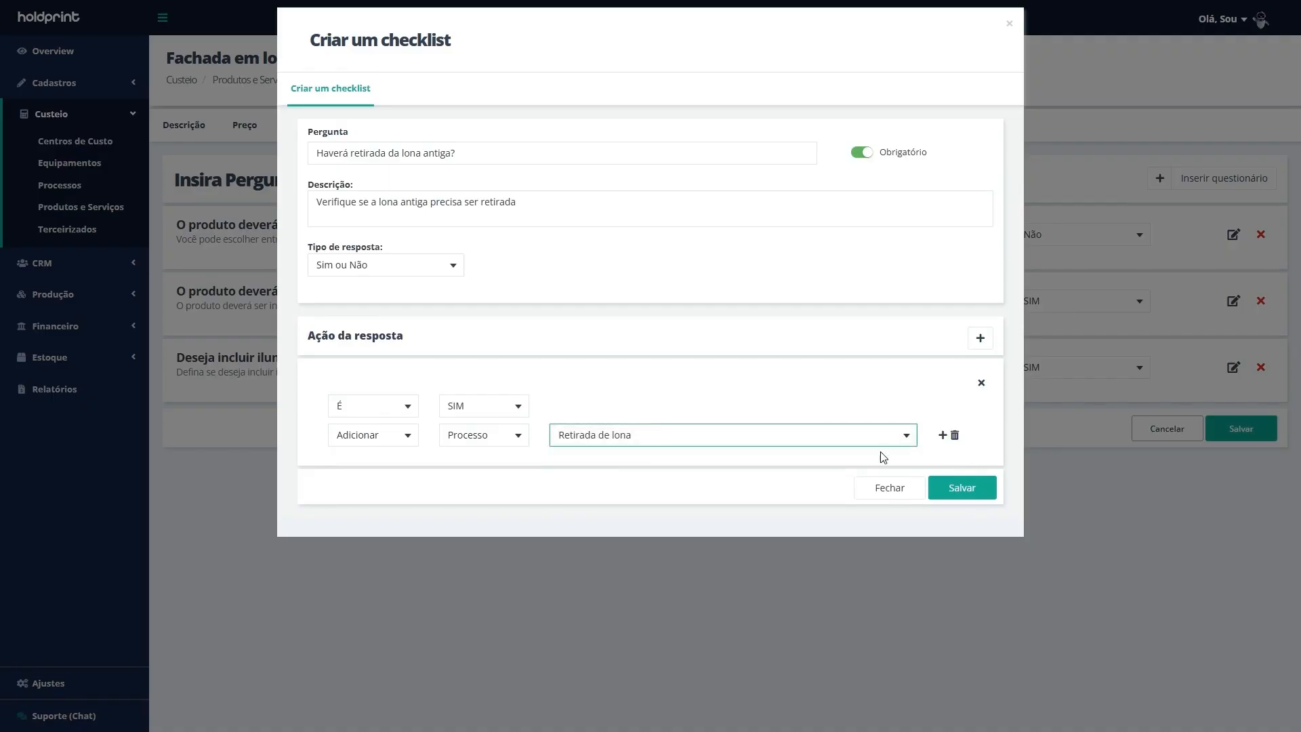
left_click(963, 489)
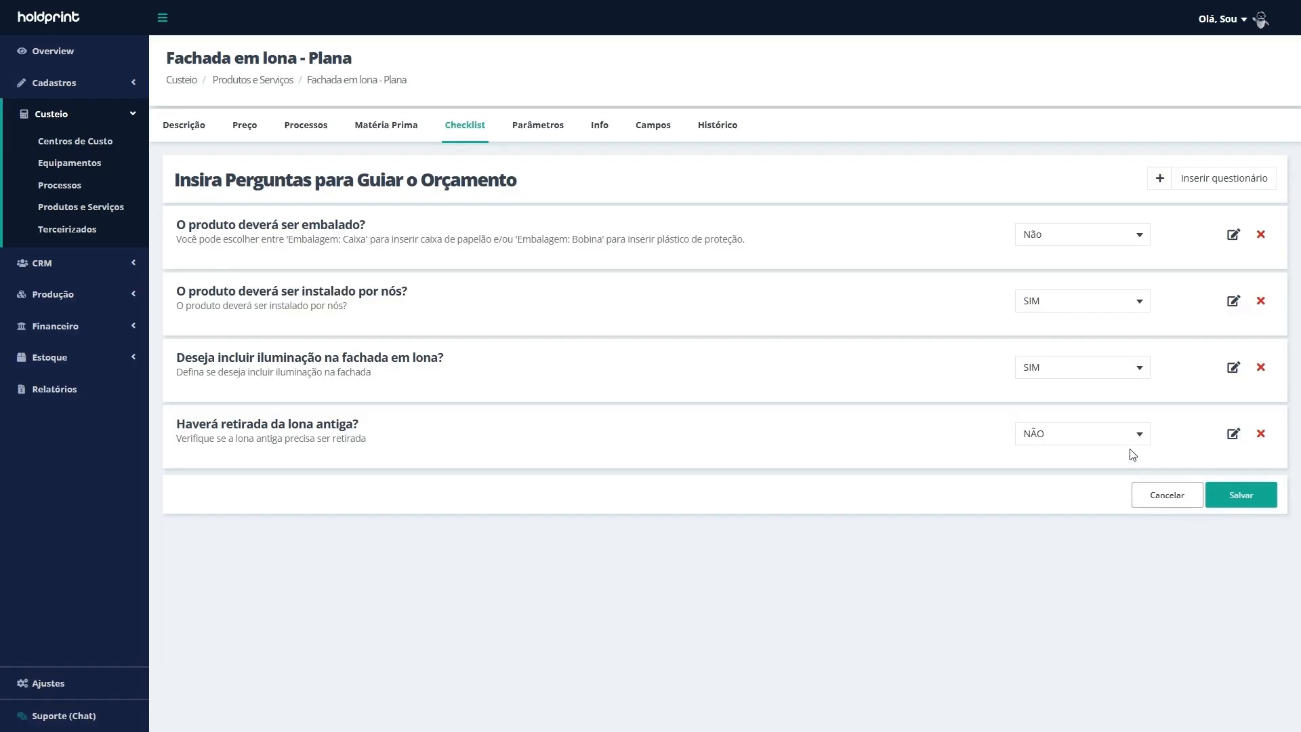
Choose NÃO as the default answer to "Haverá retirada da lona antiga?" and save the product
left_click(1121, 440)
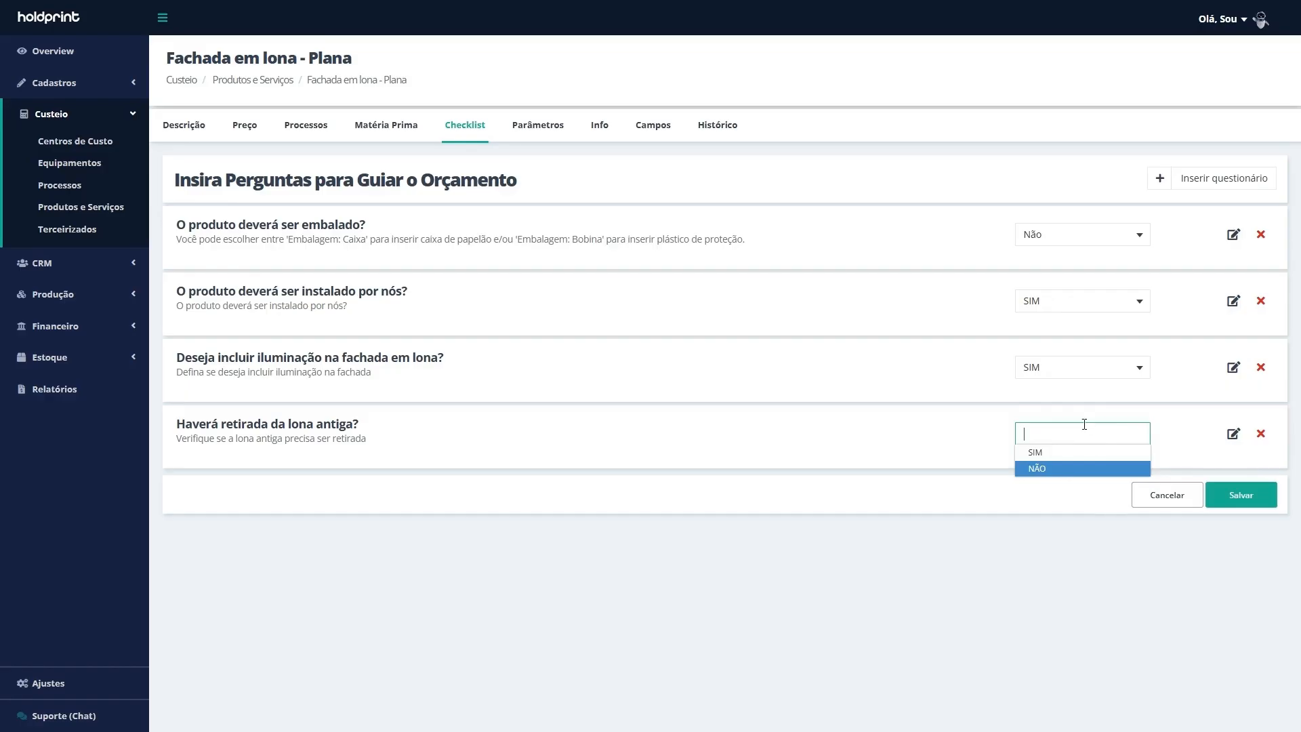
left_click(1087, 469)
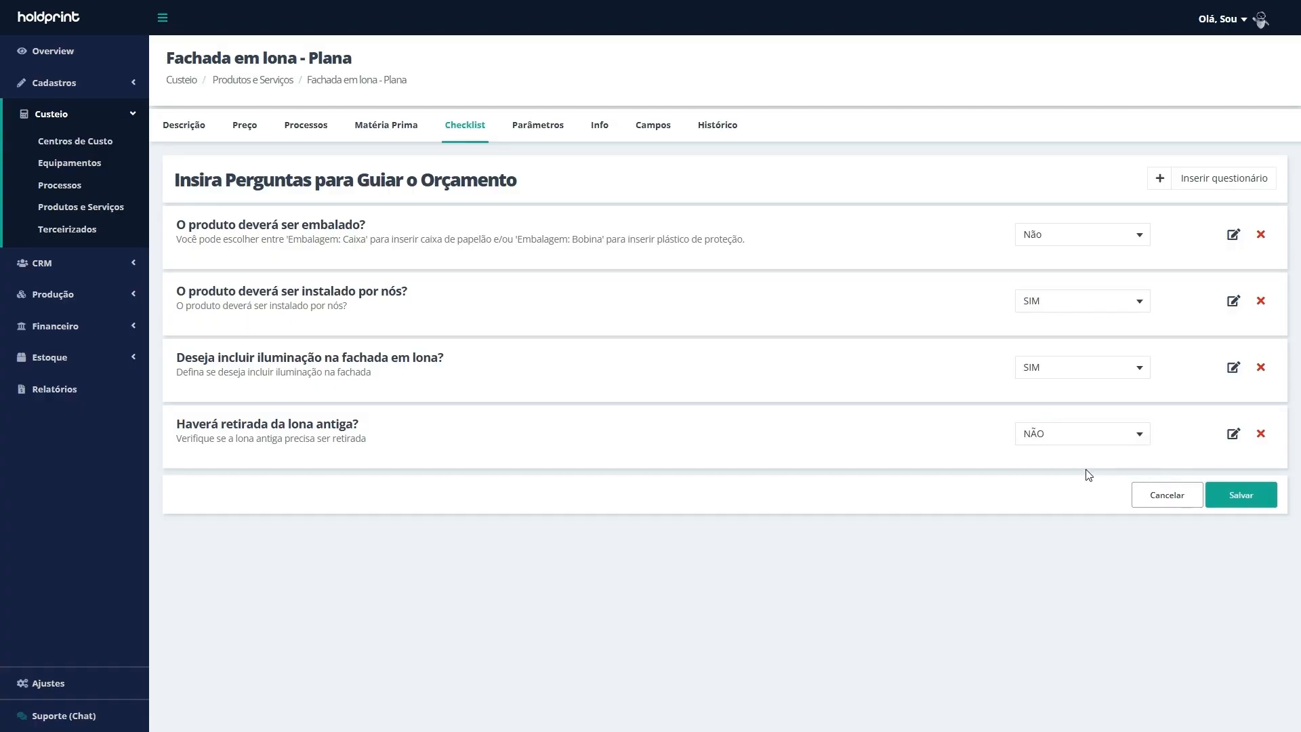
left_click(1253, 503)
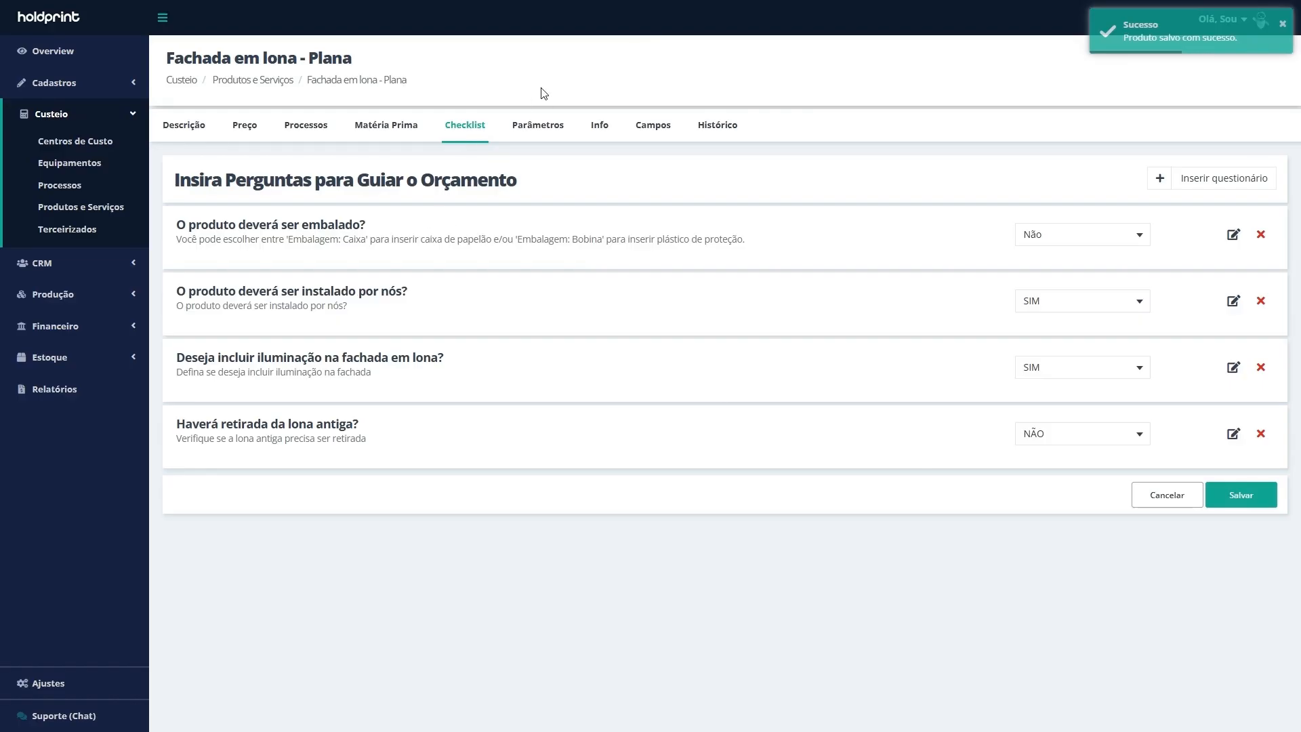
Open the #souhold proposal in the CRM and start adding a new item using the product Fachada em lona - Plana
left_click(54, 262)
left_click(112, 175)
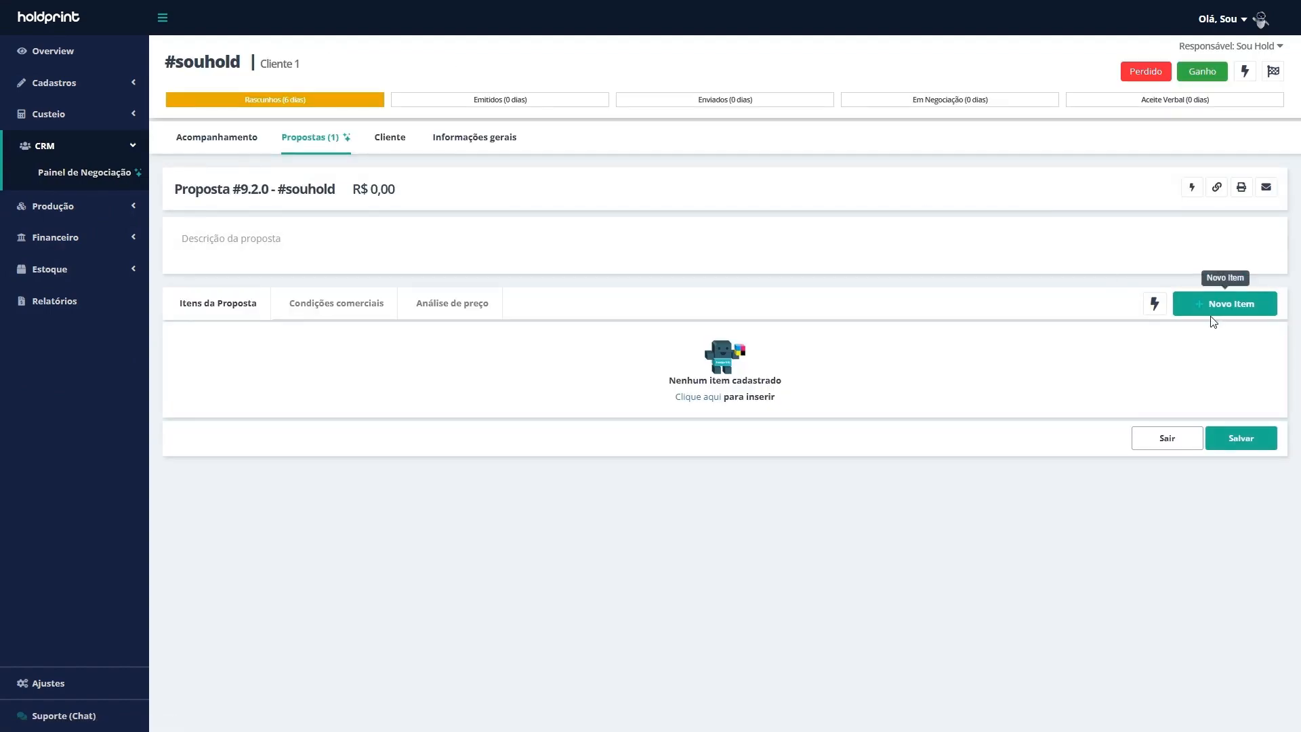
left_click(1217, 311)
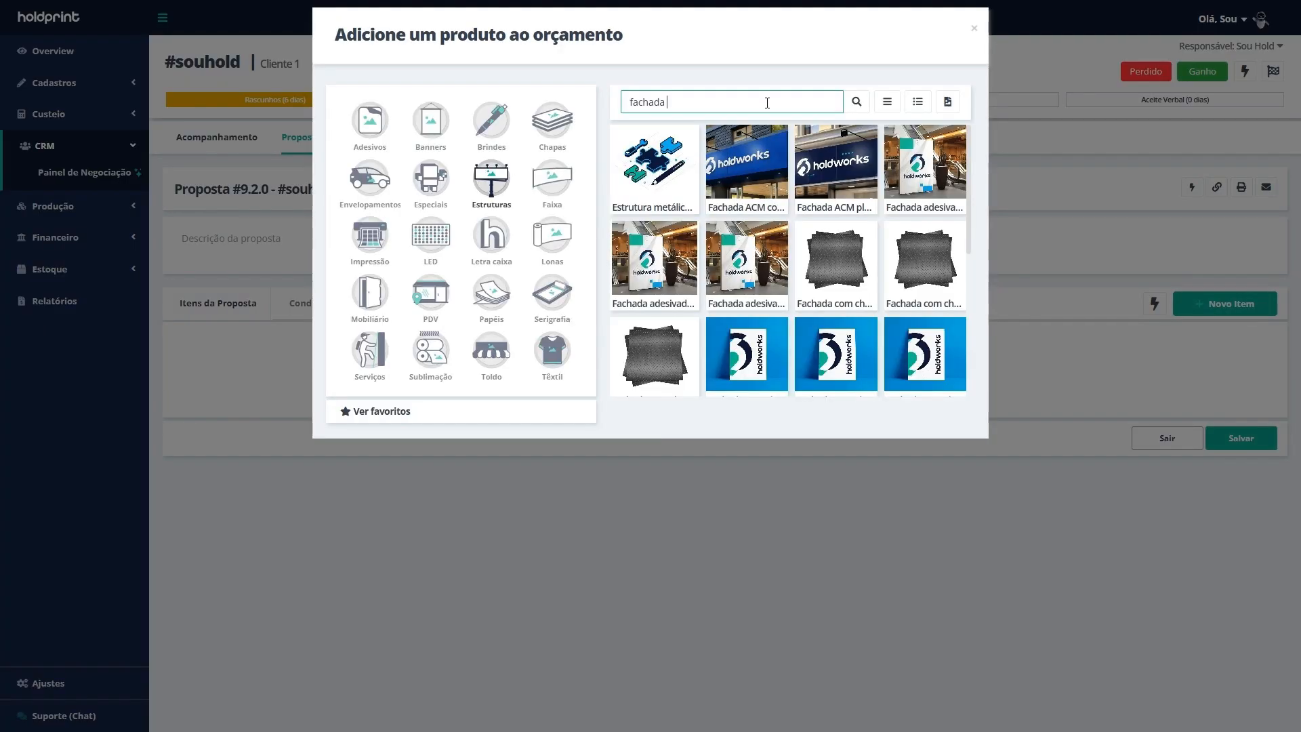
type("em lona")
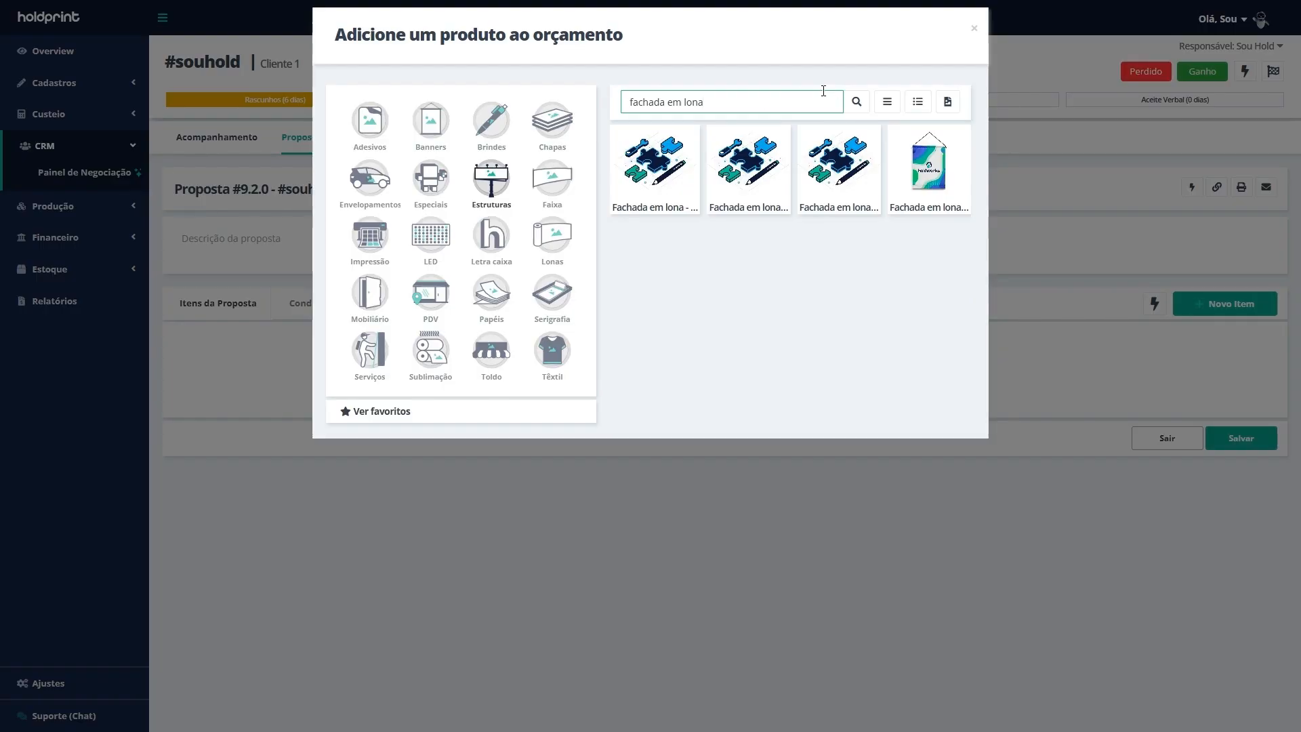
left_click(888, 104)
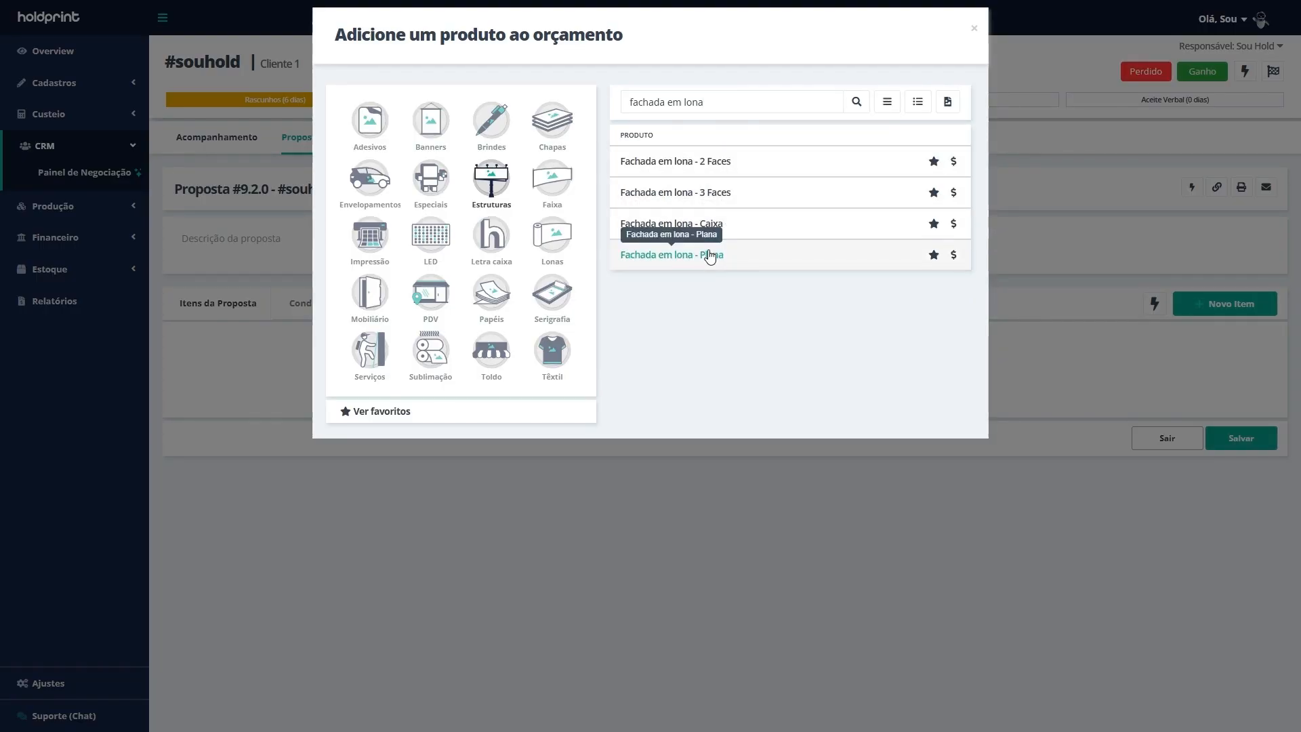
left_click(771, 261)
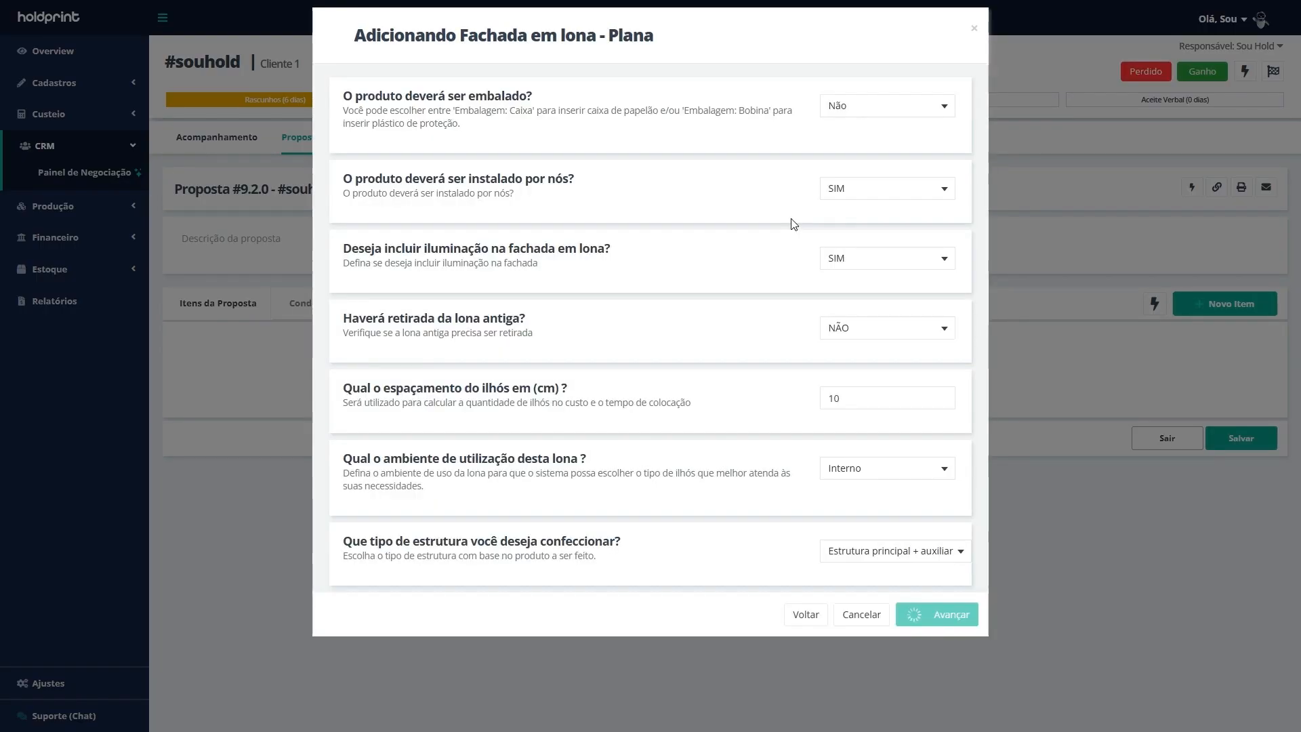
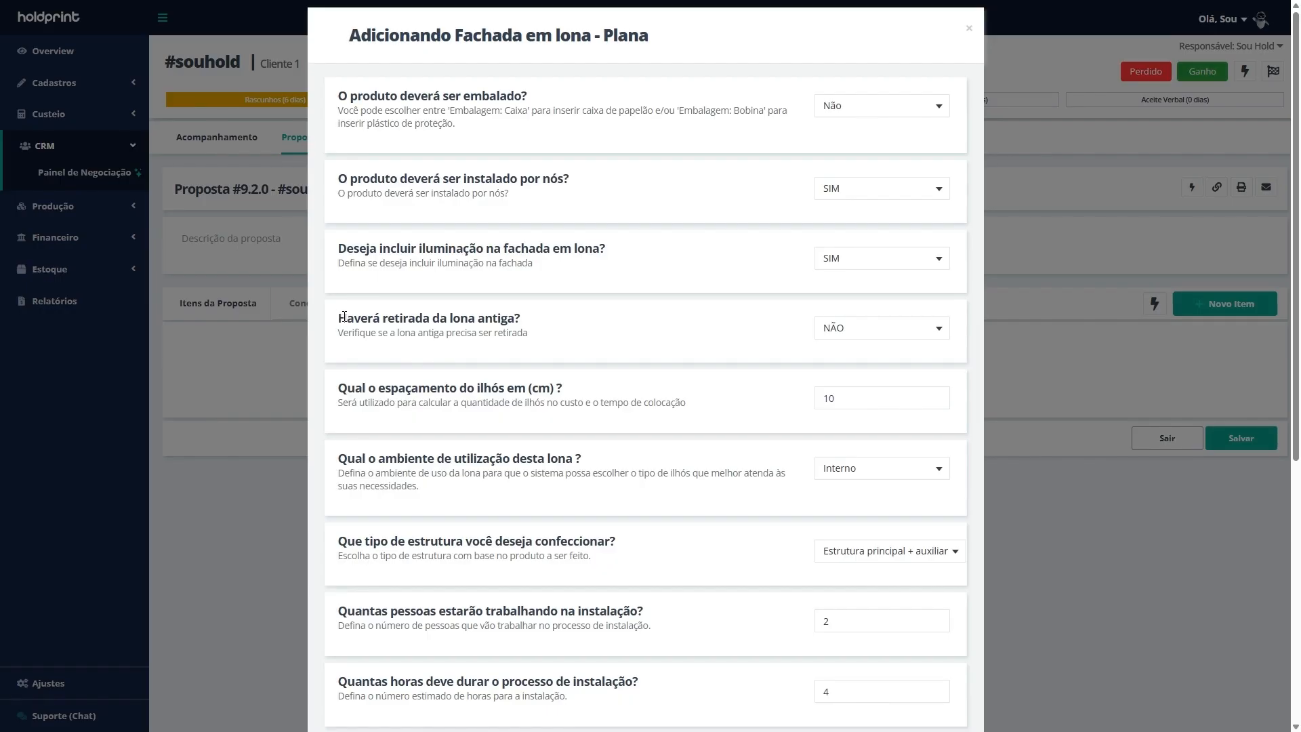
Answer SIM to "Haverá retirada da lona antiga?" in the item's checklist
left_click_drag(345, 317, 485, 319)
left_click(536, 336)
triple_click(528, 336)
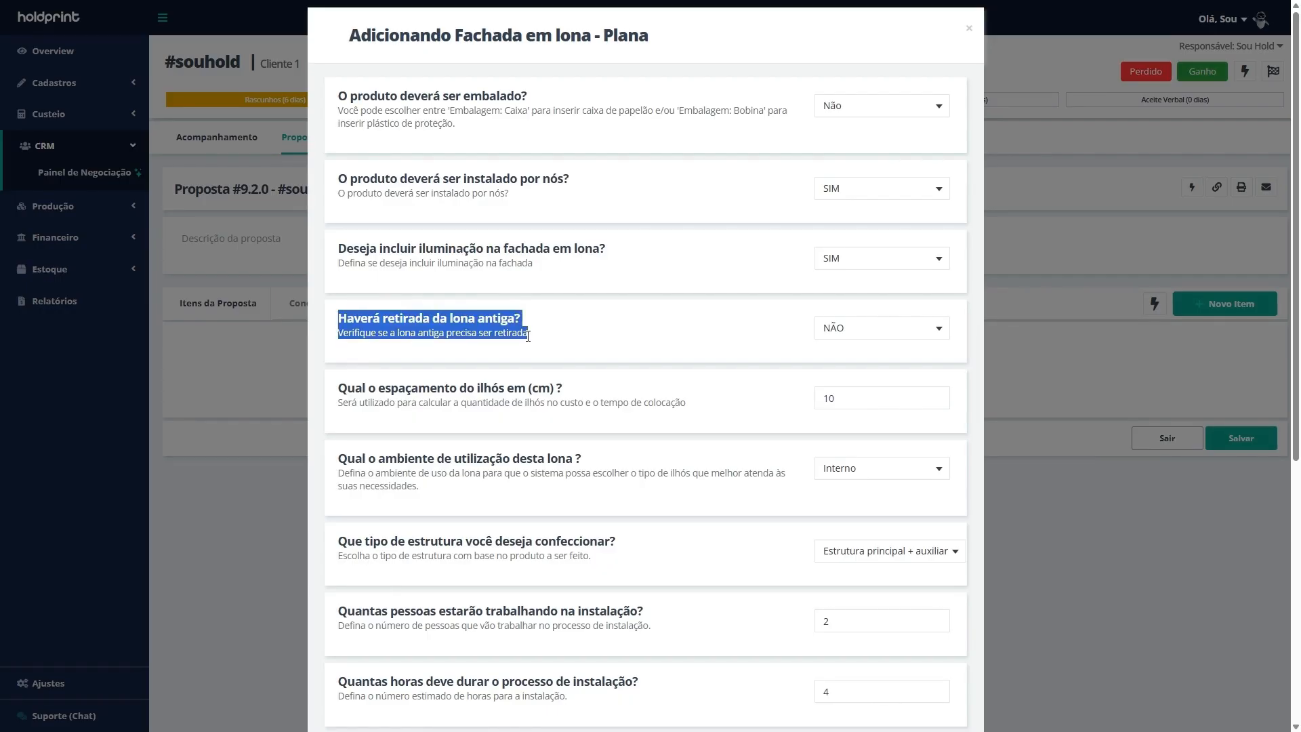
left_click(529, 338)
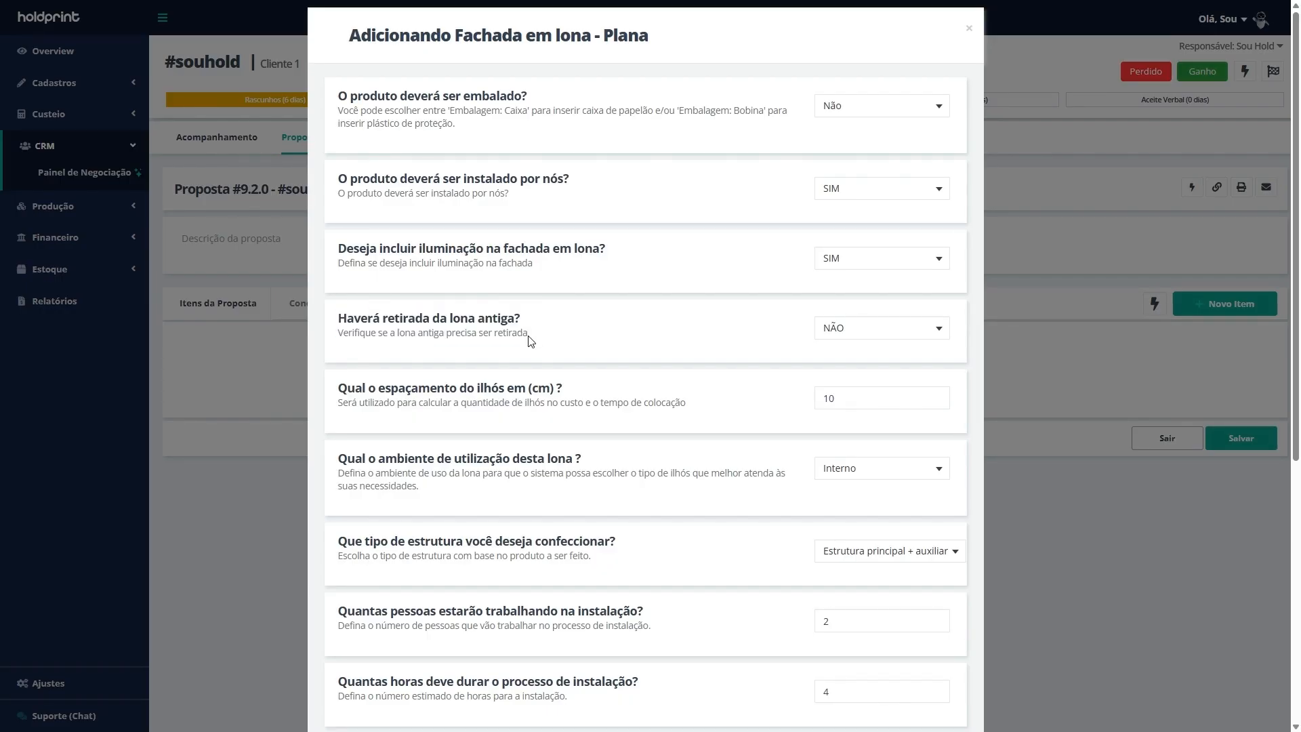
scroll(768, 283, "down", 6)
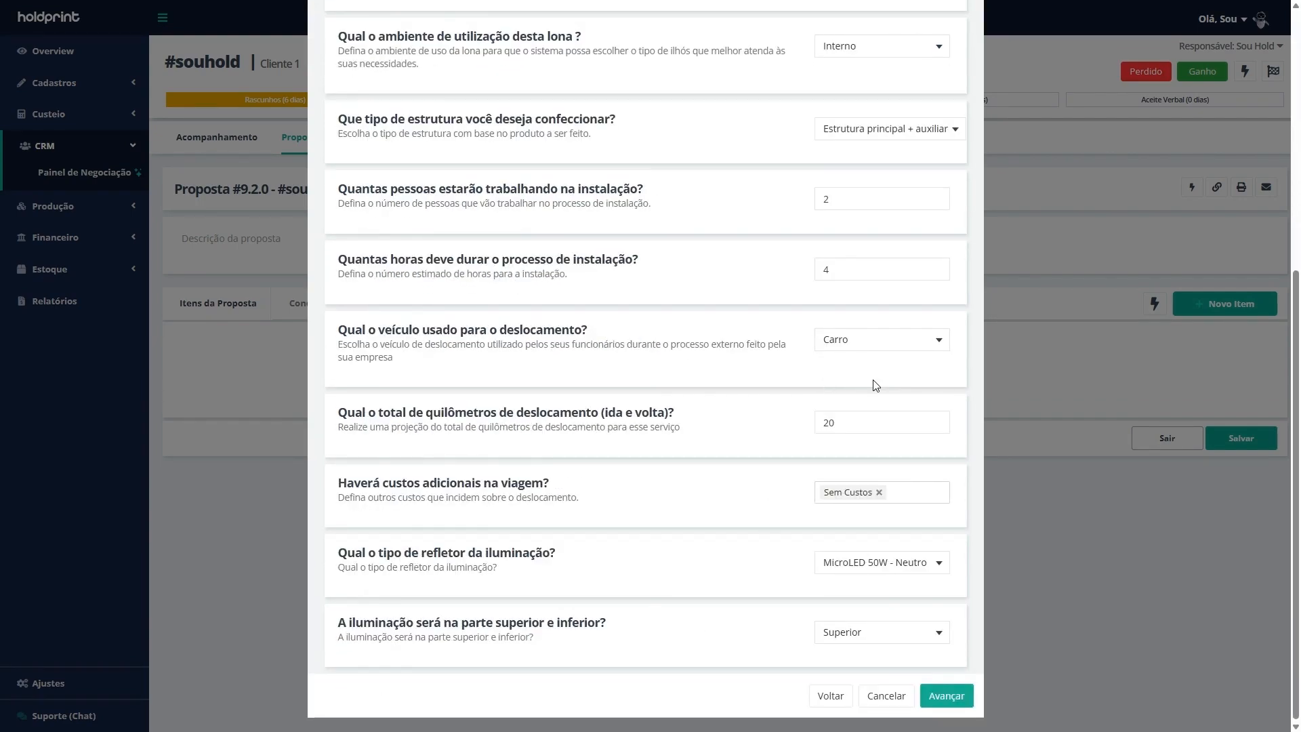
scroll(881, 339, "up", 3)
scroll(895, 285, "up", 3)
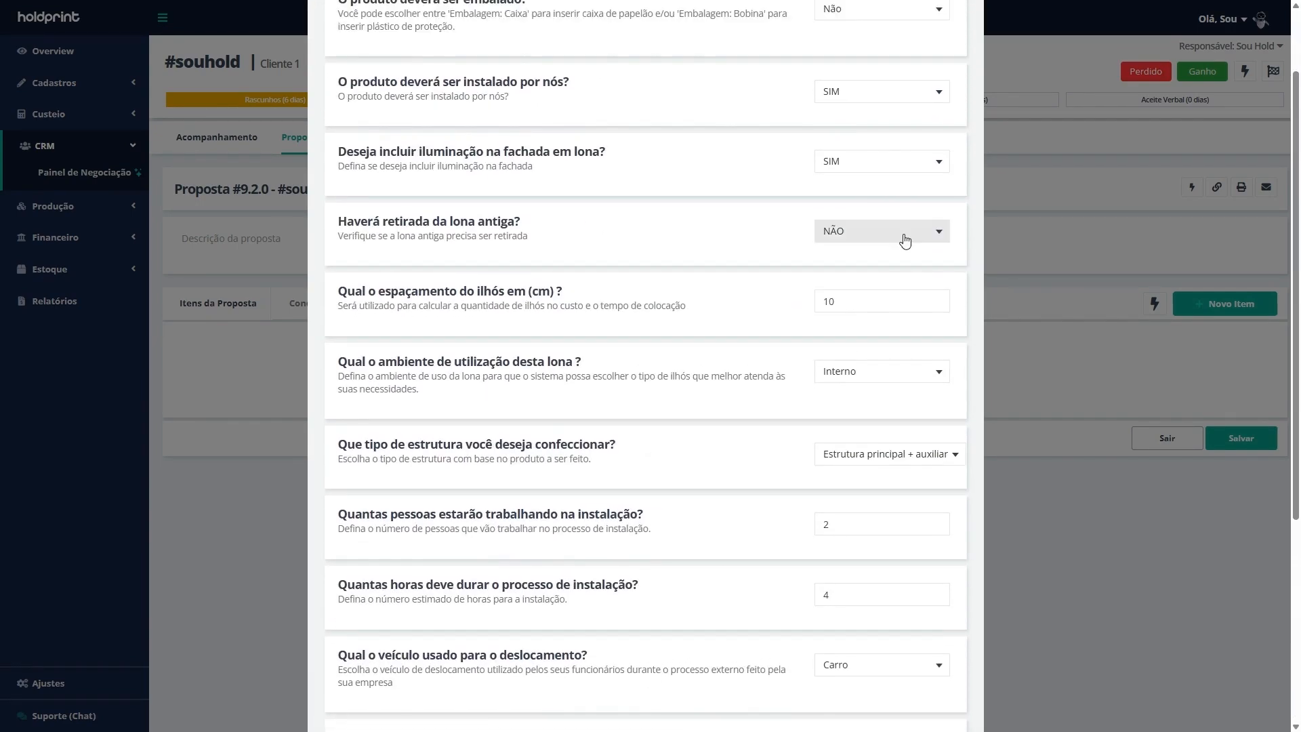
left_click(899, 252)
left_click(881, 276)
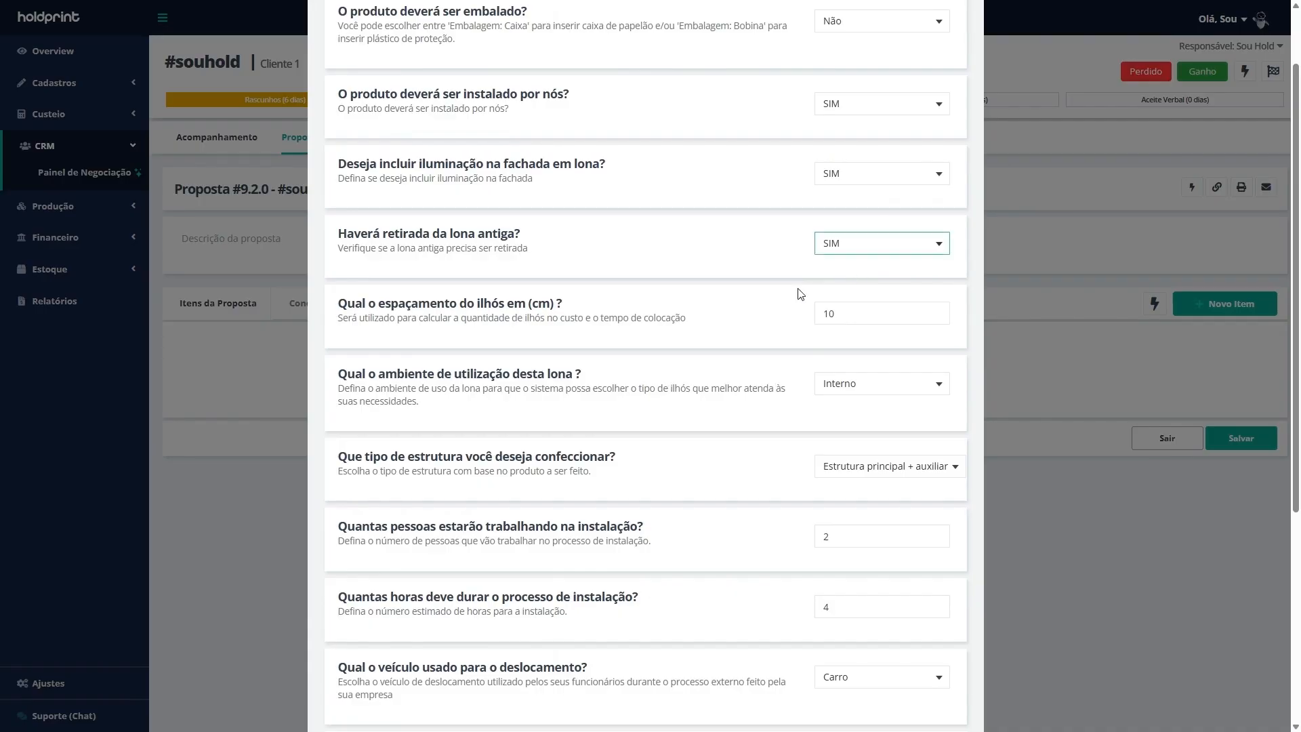
Set the tarpaulin removal time to 1,5 hours and add the item to the proposal with its default measurements
scroll(680, 294, "down", 6)
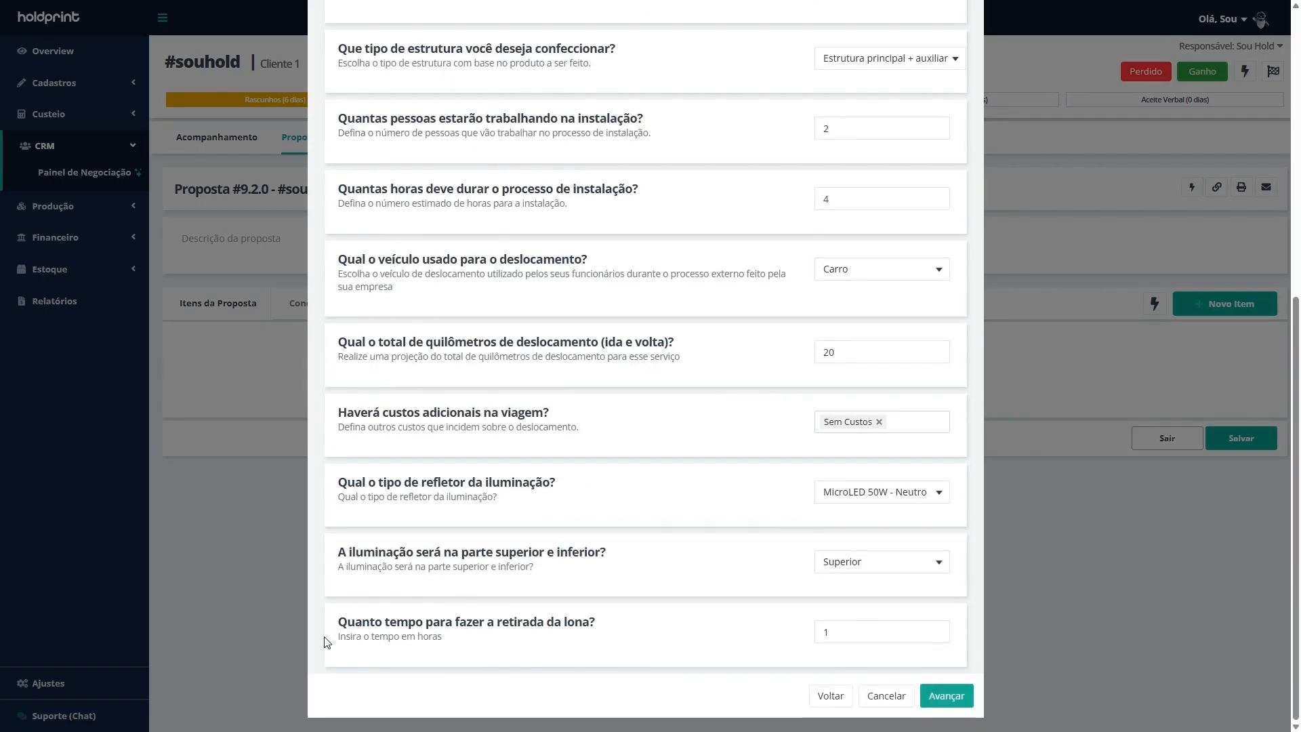
left_click_drag(340, 621, 591, 638)
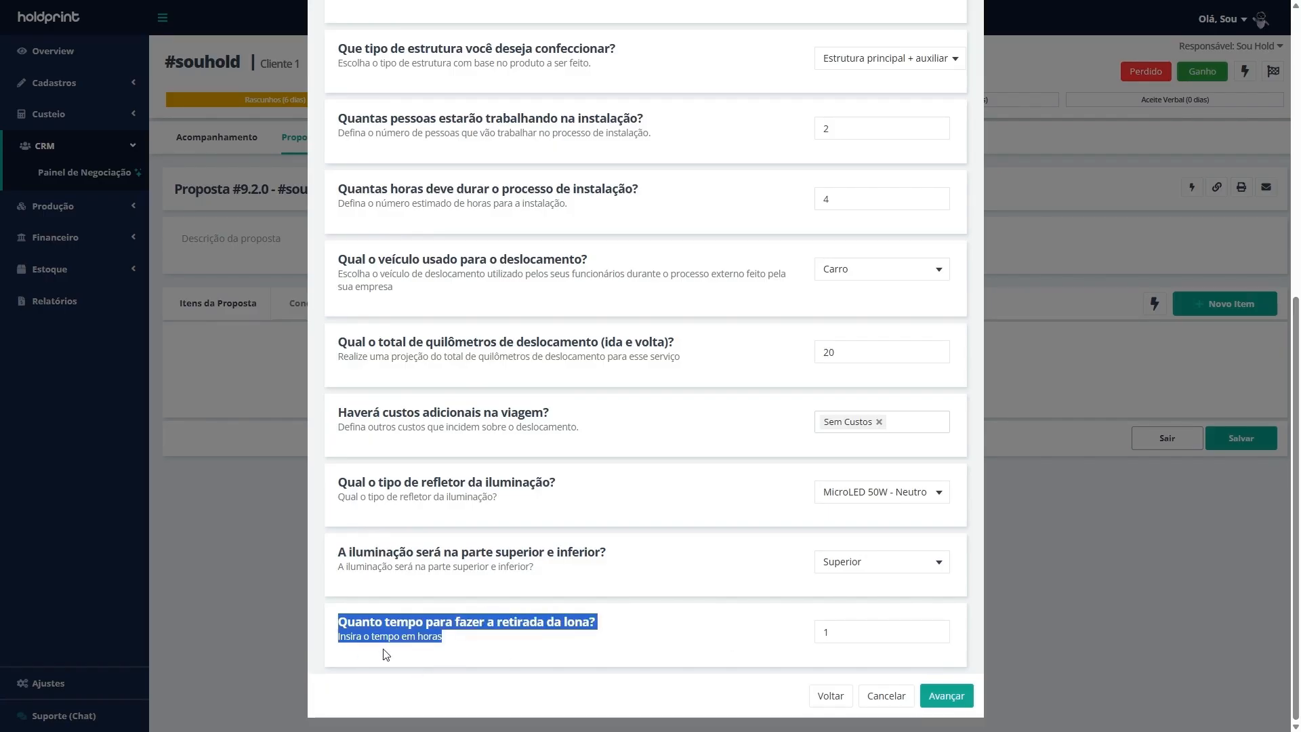
left_click(871, 630)
key("ctrl+a")
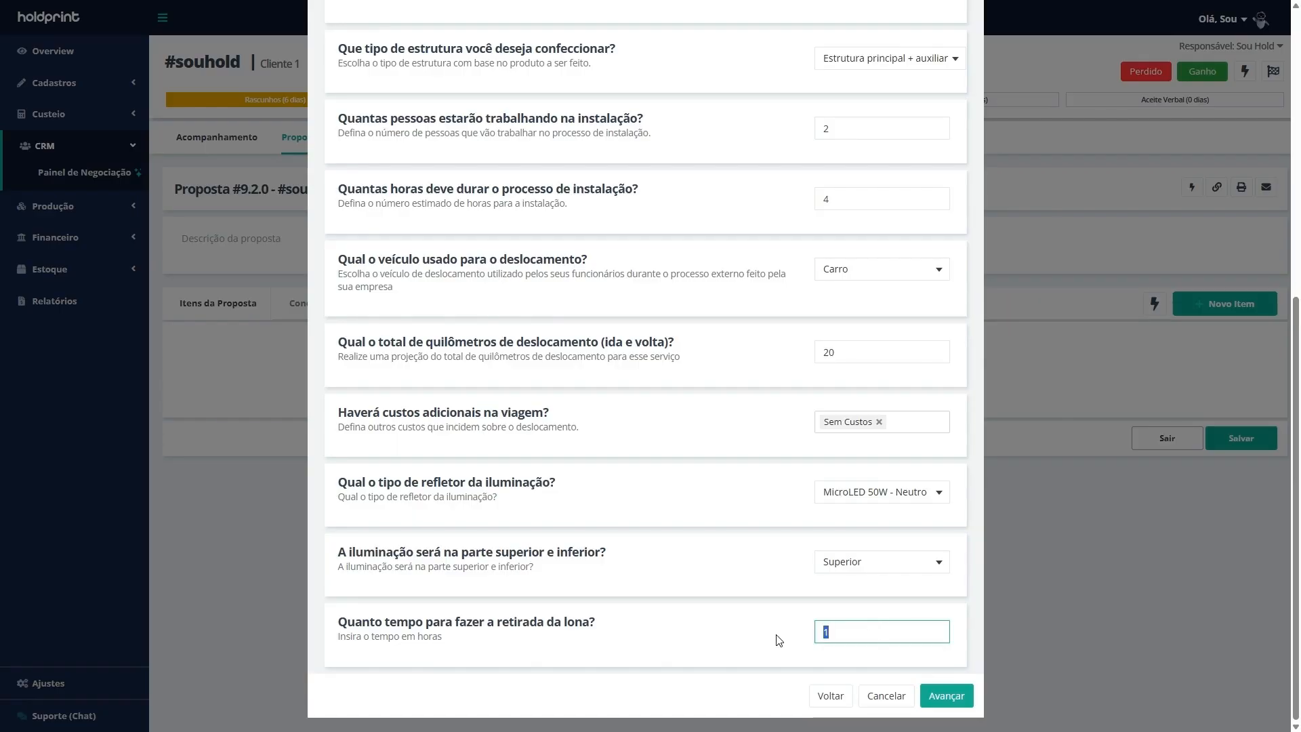
type("1,5")
key("Return")
scroll(644, 407, "up", 6)
scroll(540, 393, "down", 4)
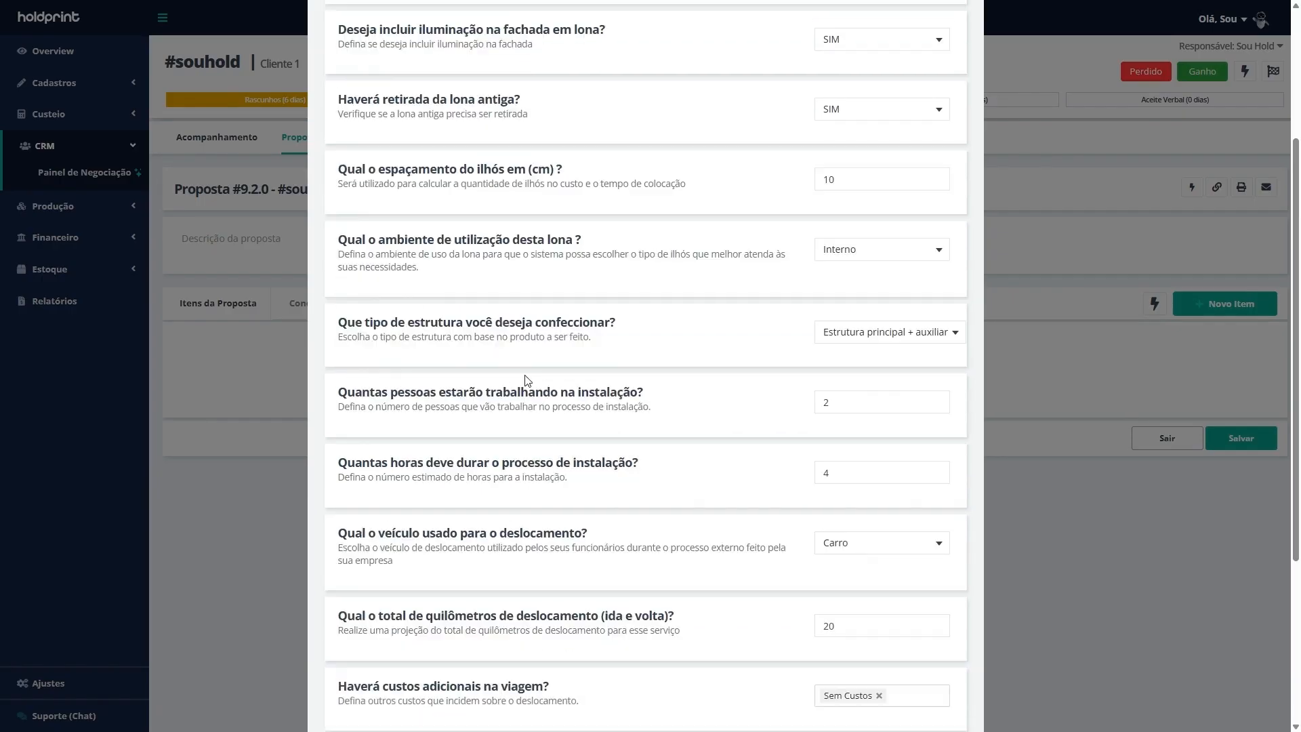
scroll(540, 393, "down", 2)
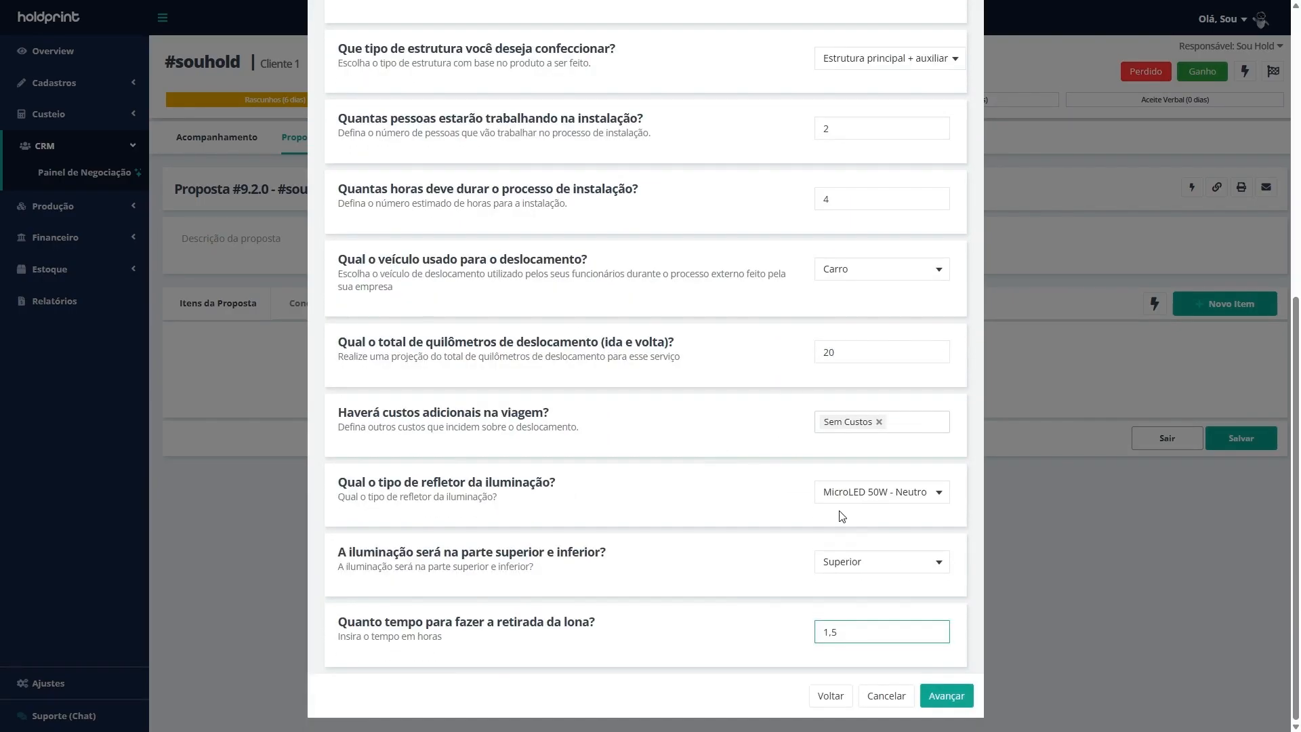
left_click(947, 696)
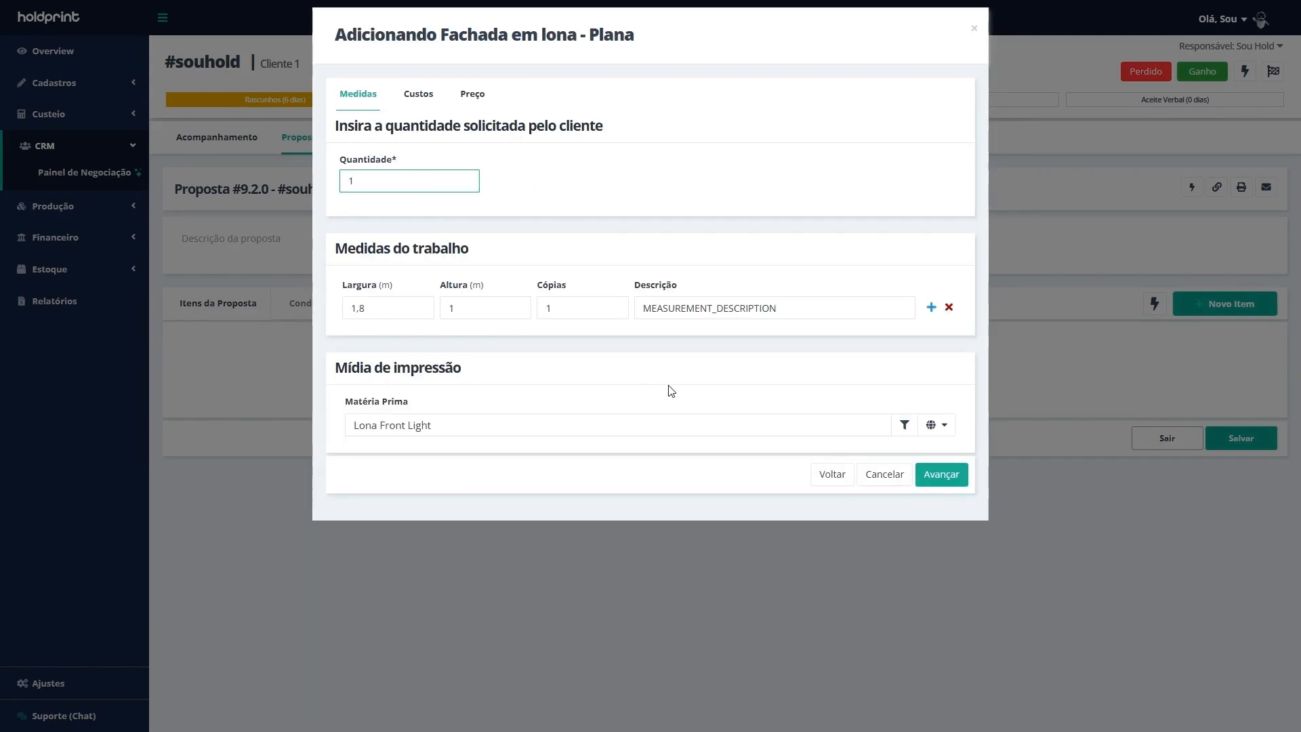
left_click(943, 475)
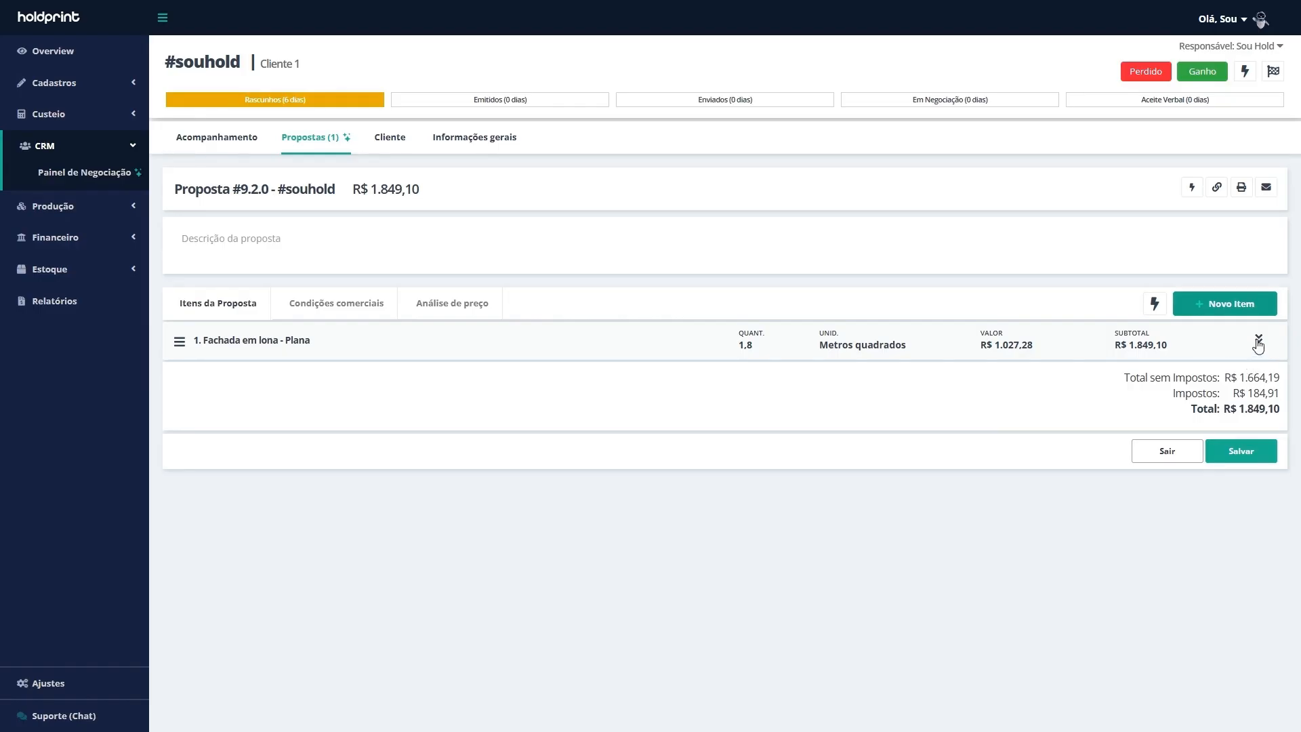
Examine the Retirada de lona process's cost centre, hourly cost and time in the new item's cost breakdown
left_click(1259, 338)
left_click(1265, 377)
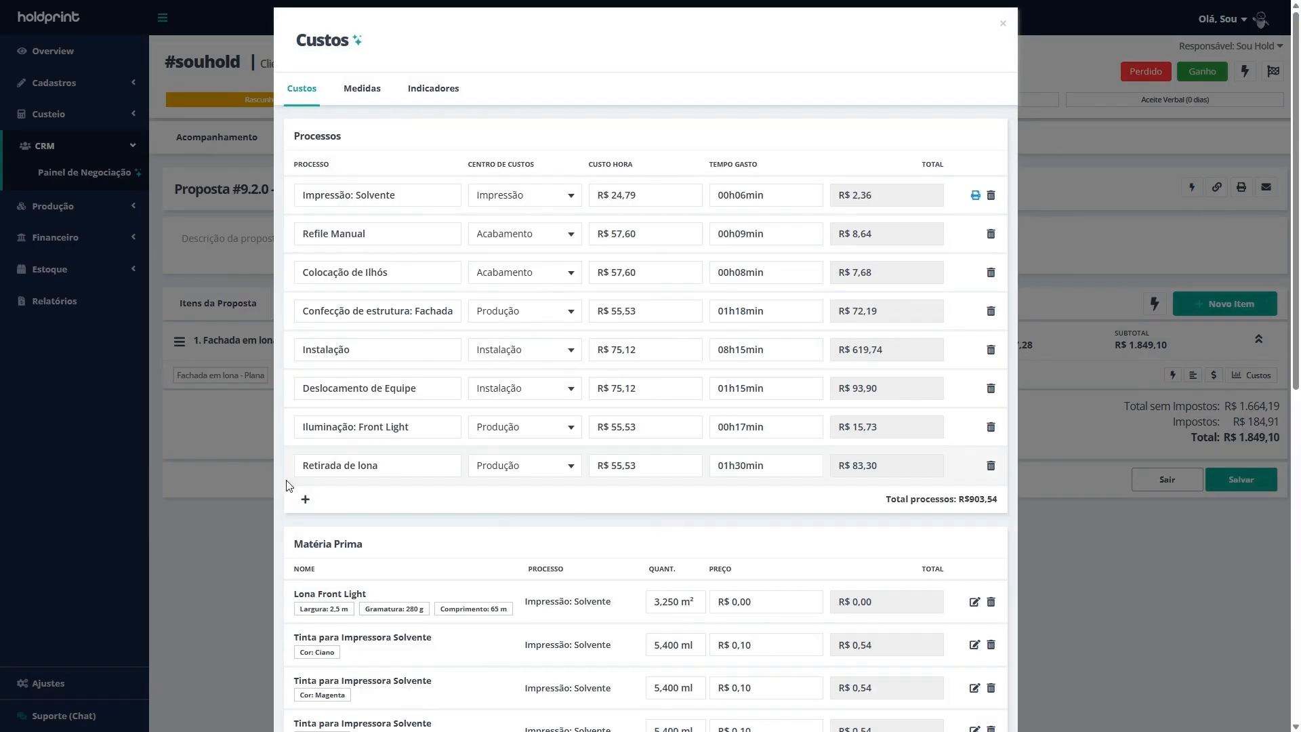
left_click_drag(302, 465, 392, 477)
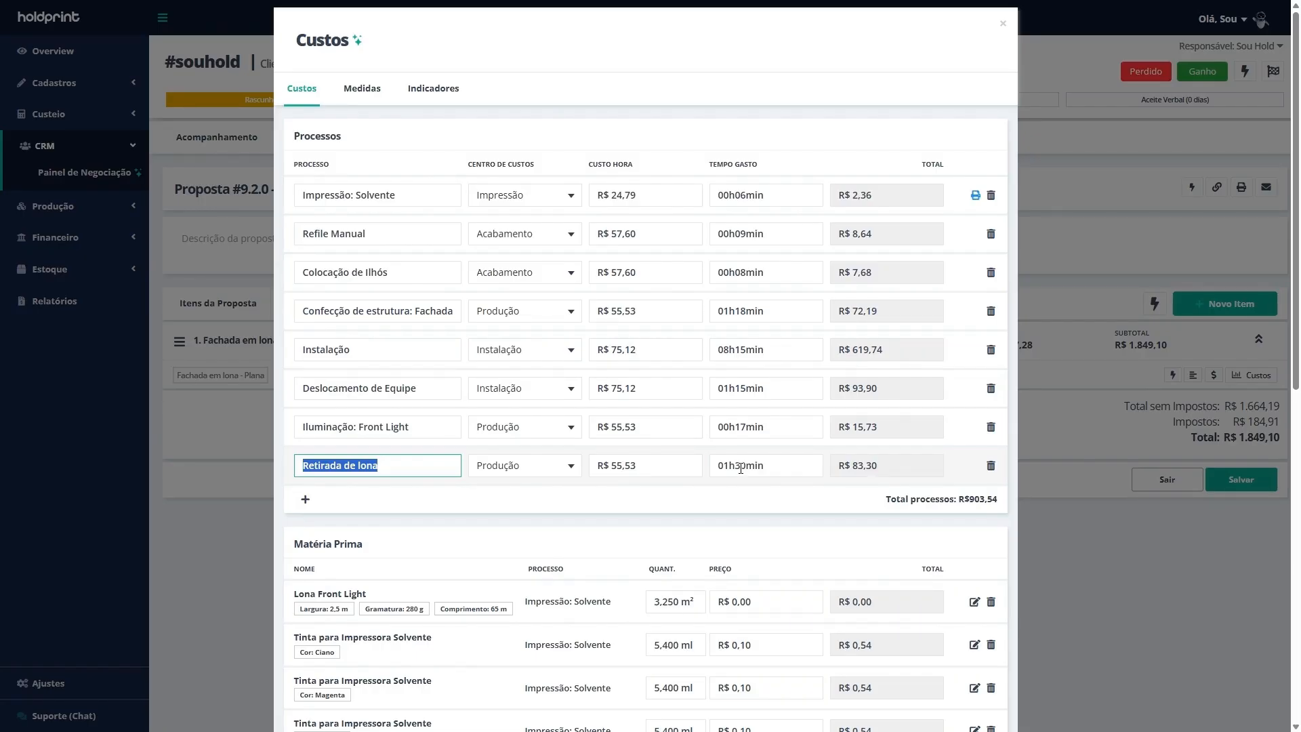
left_click(736, 488)
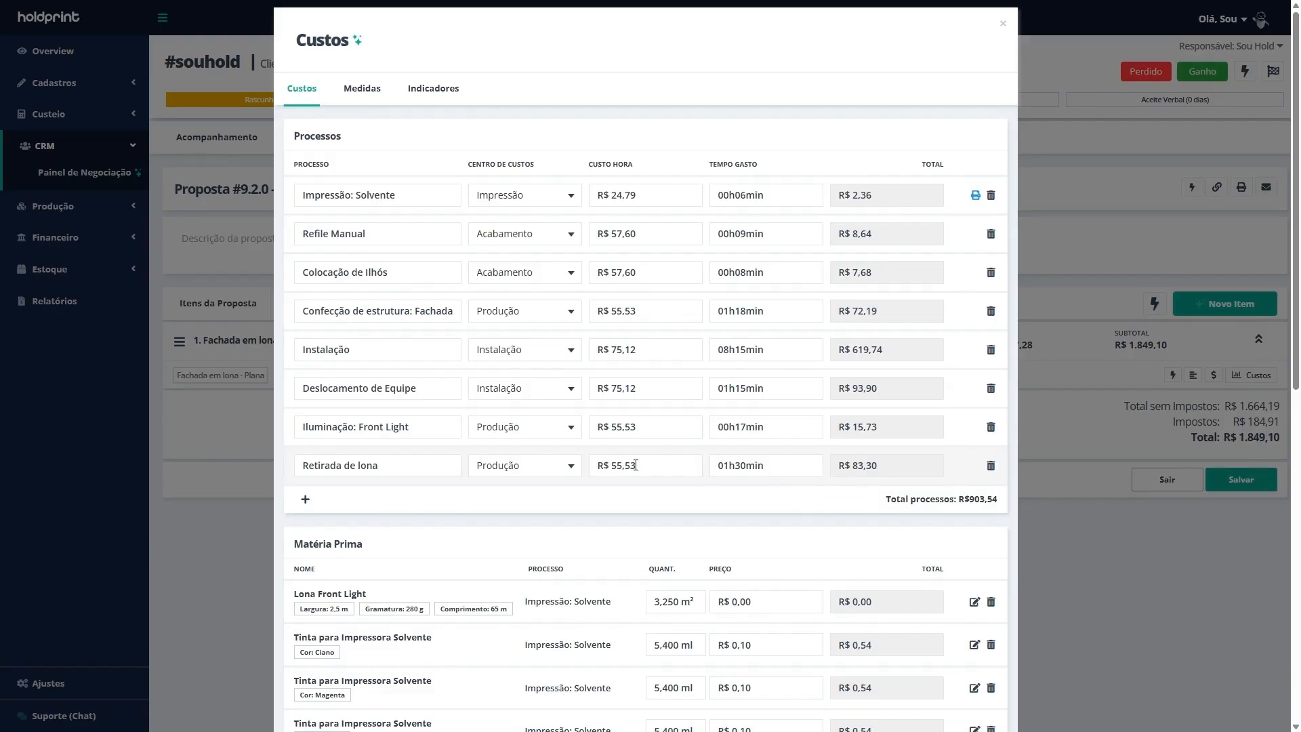
left_click(568, 466)
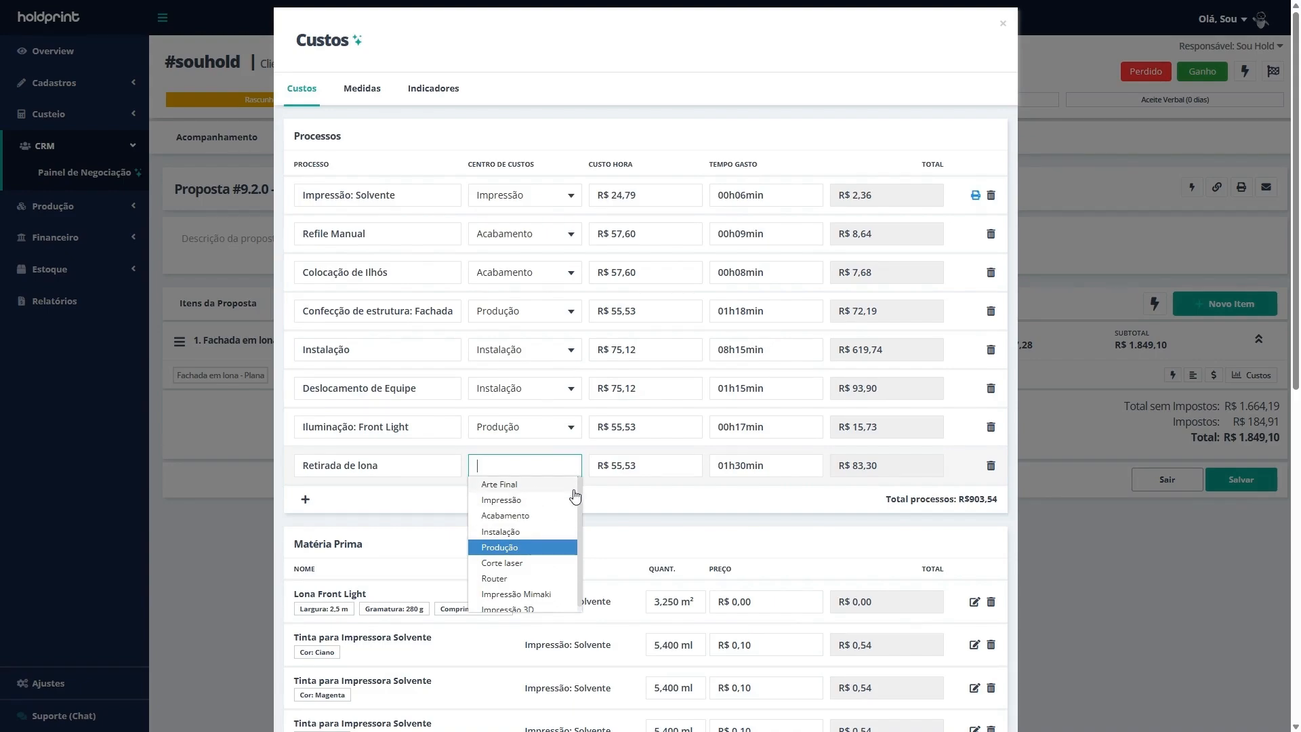
left_click(620, 499)
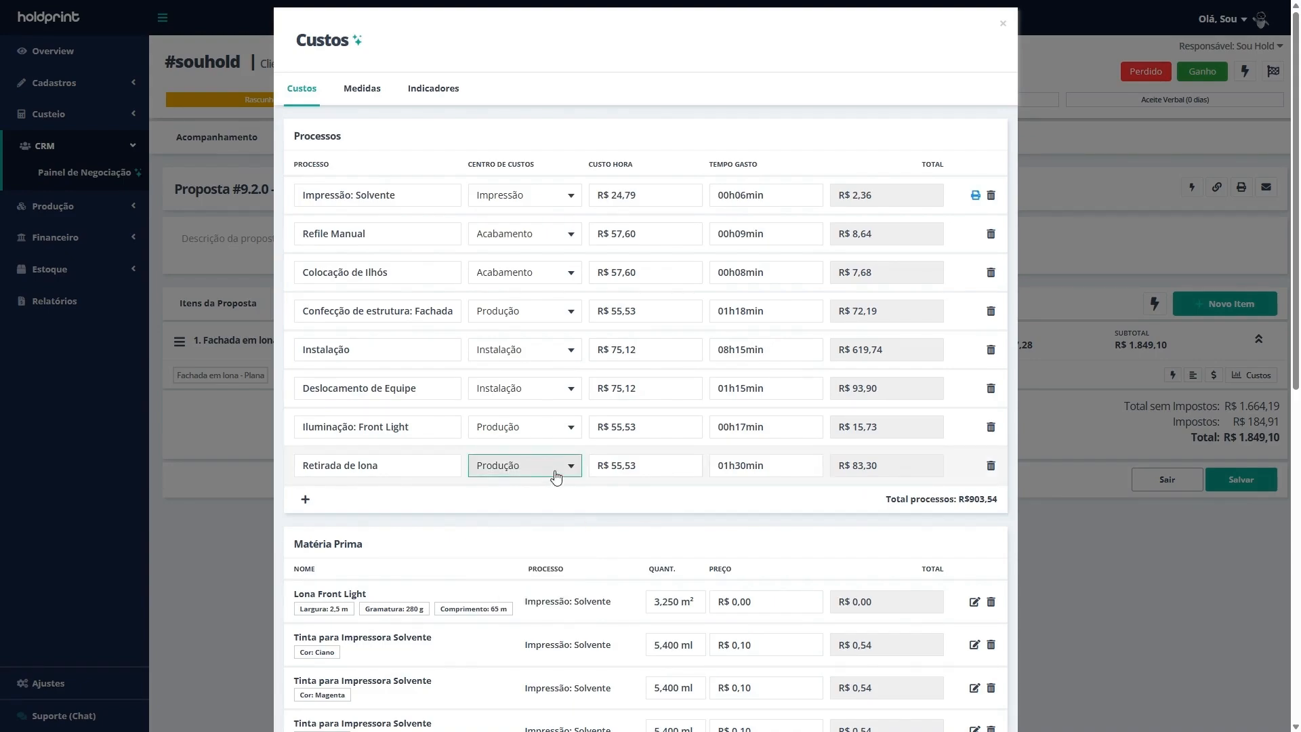
left_click(556, 467)
scroll(597, 485, "down", 1)
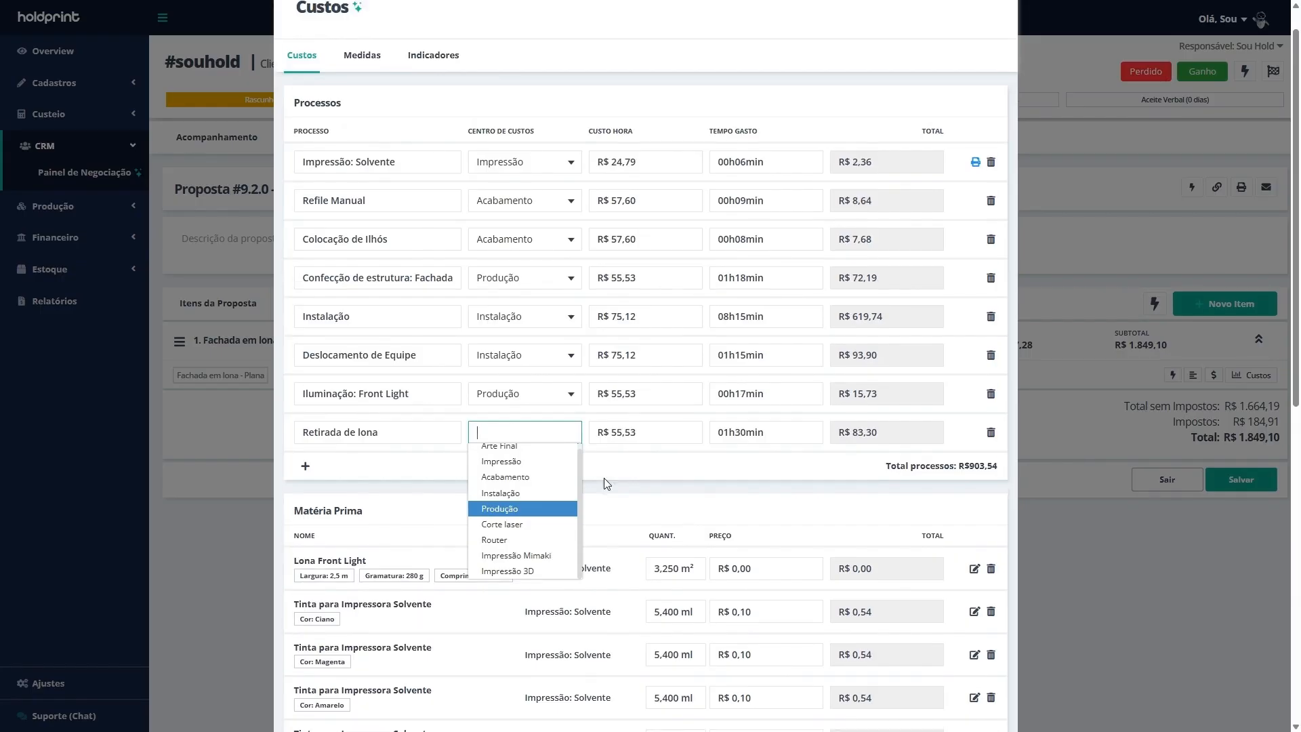
scroll(606, 483, "up", 1)
left_click(636, 504)
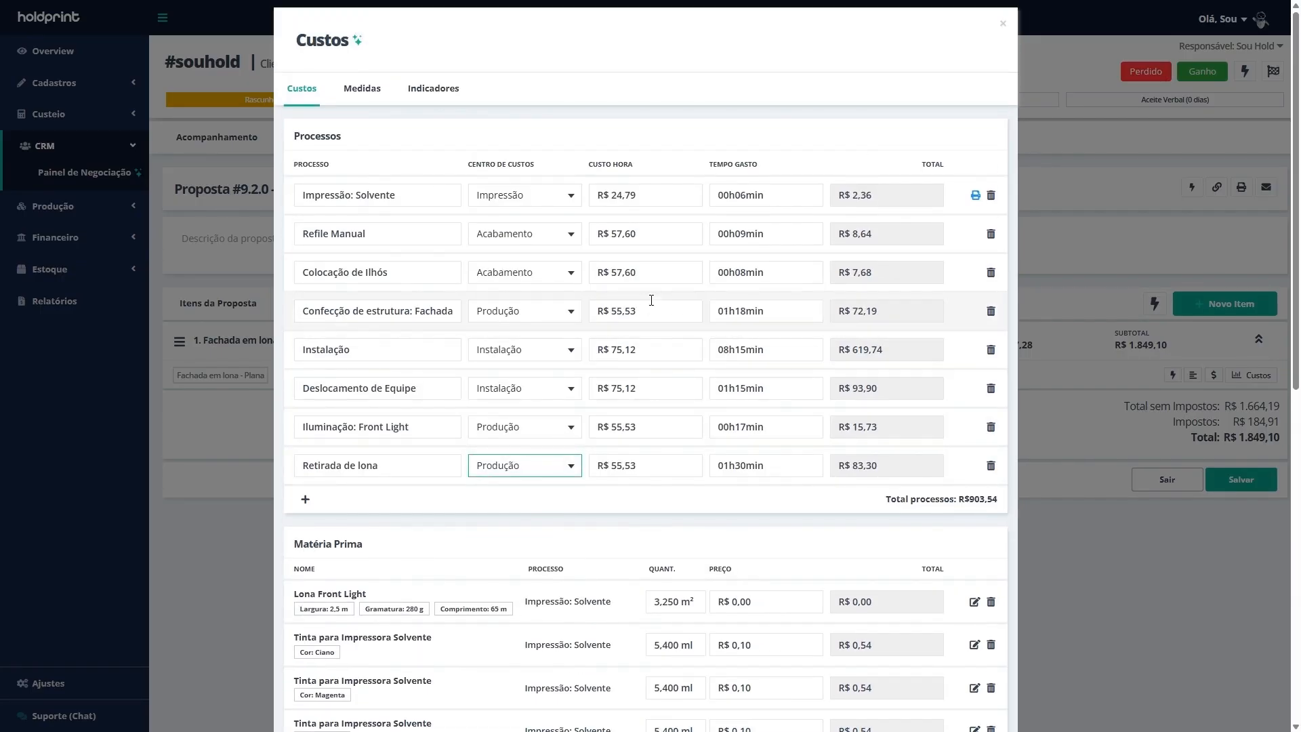
left_click(1003, 23)
Search the costing processes for "retirada" and open the description of Retirada de lona
left_click(51, 113)
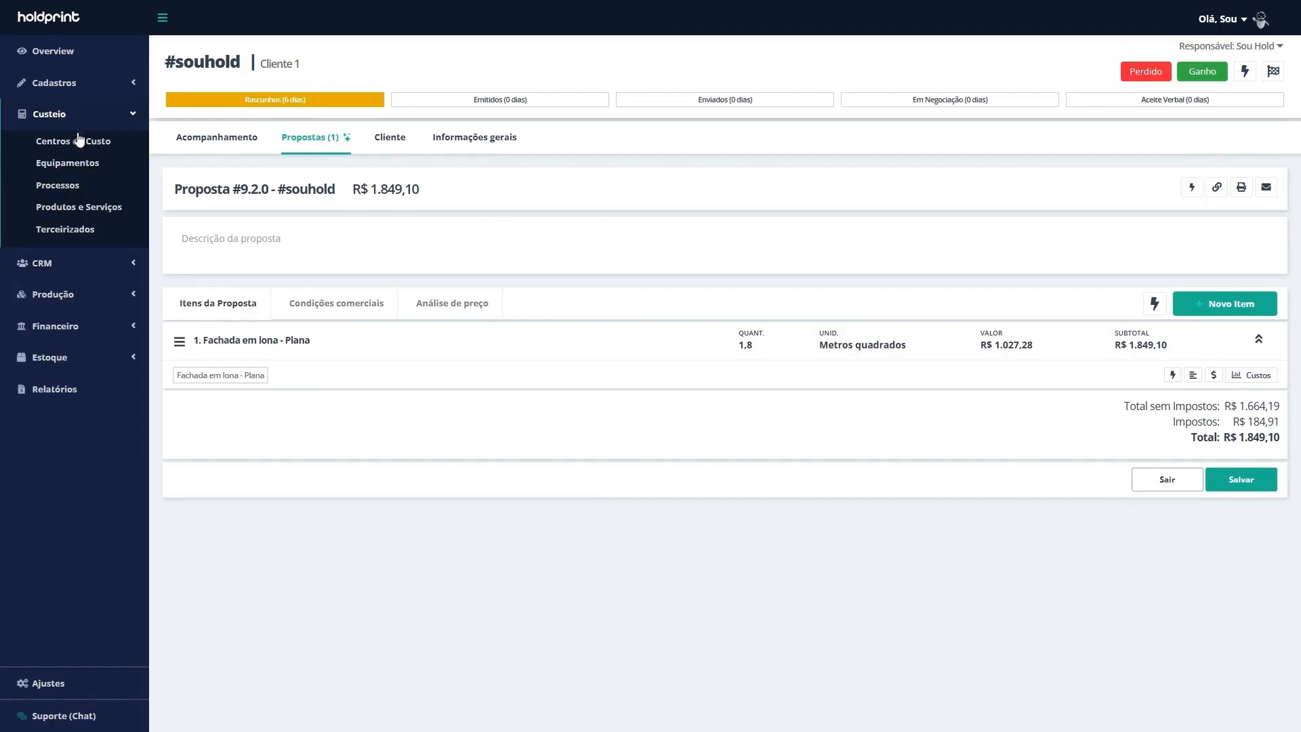
left_click(42, 187)
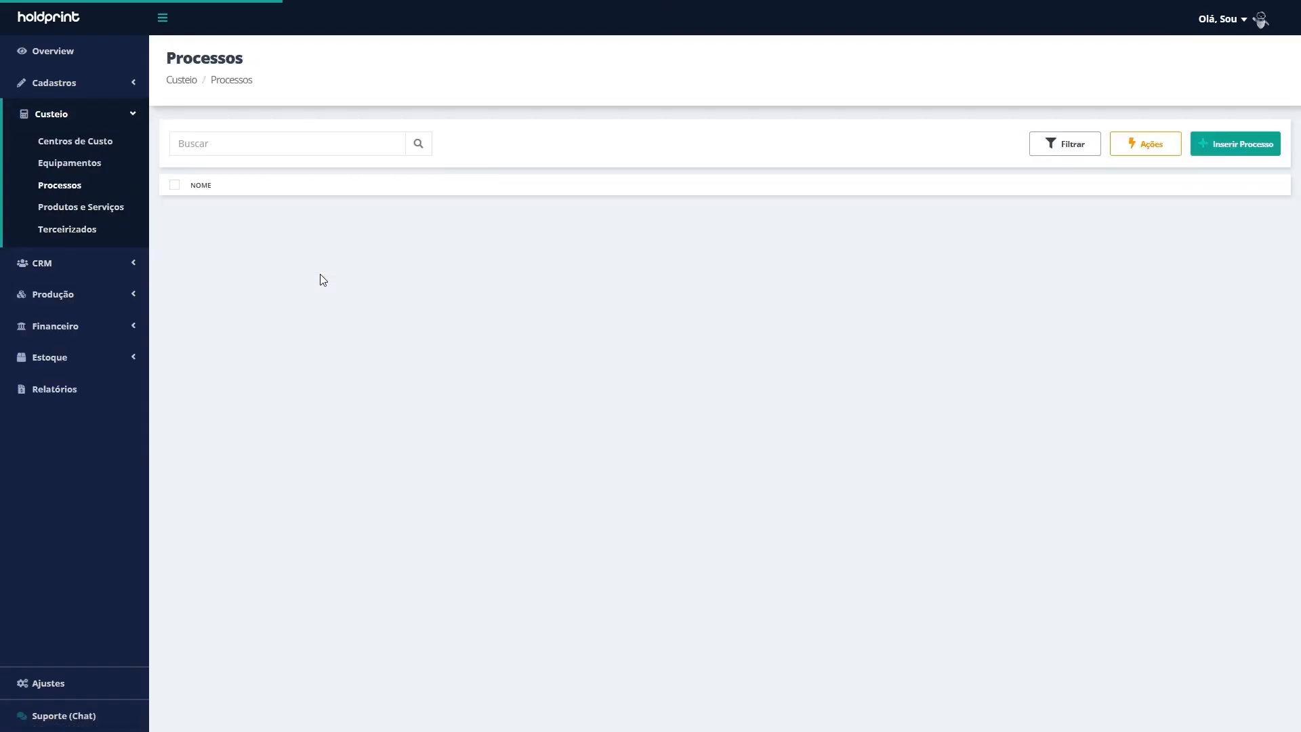
left_click(229, 144)
type("retirada")
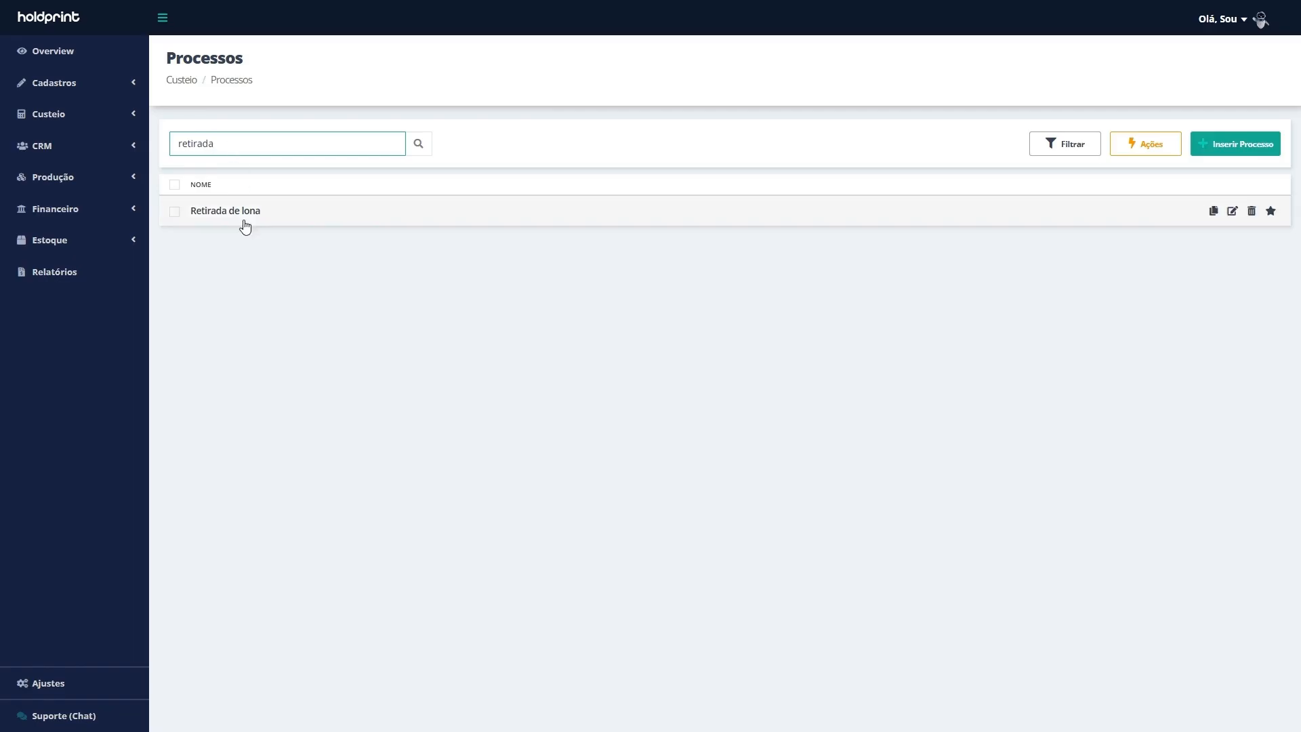
left_click(263, 212)
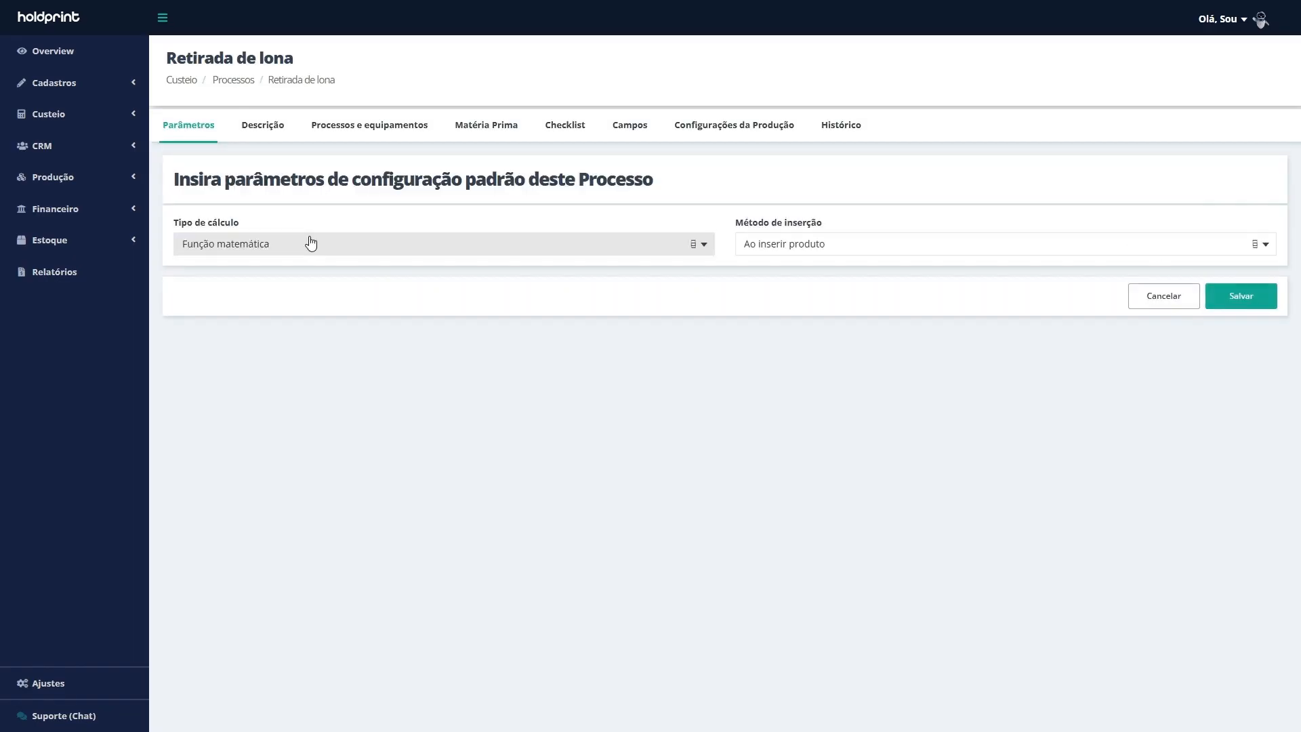
left_click(275, 130)
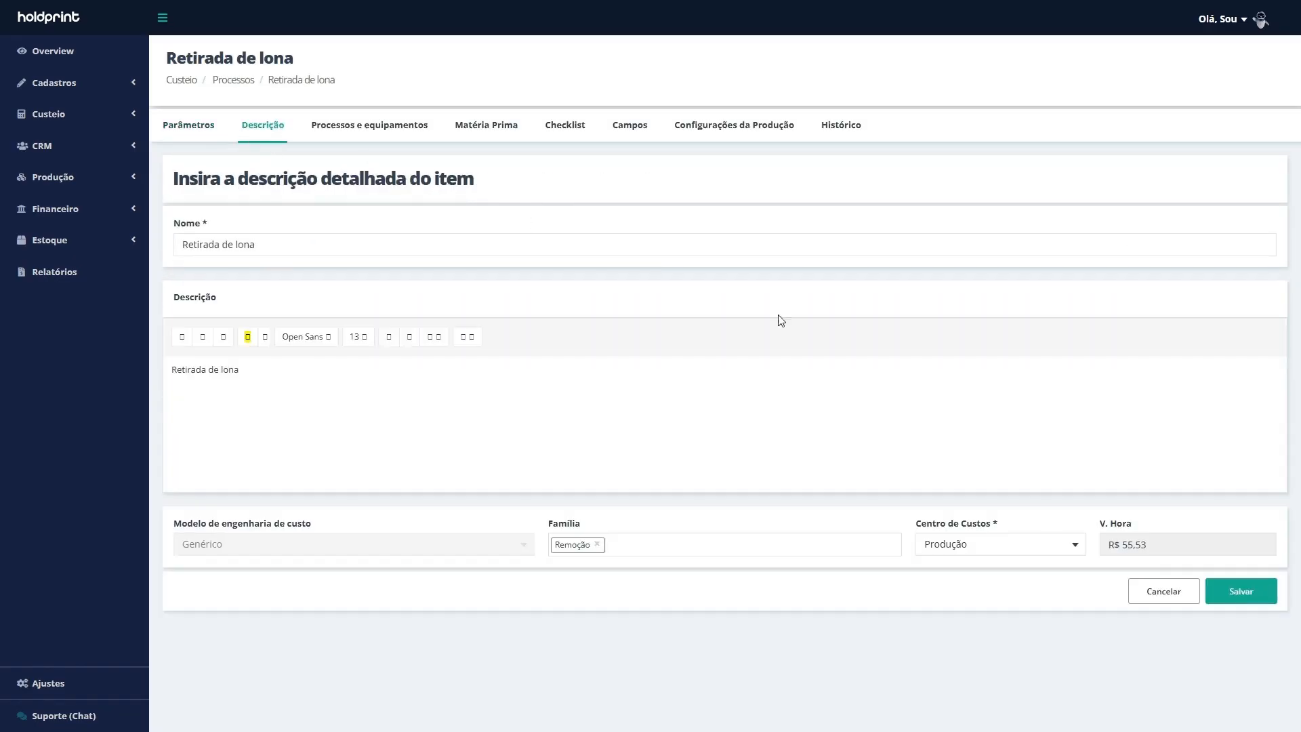
Change the Retirada de lona process's cost centre to Instalação and save the process
left_click_drag(919, 529, 985, 539)
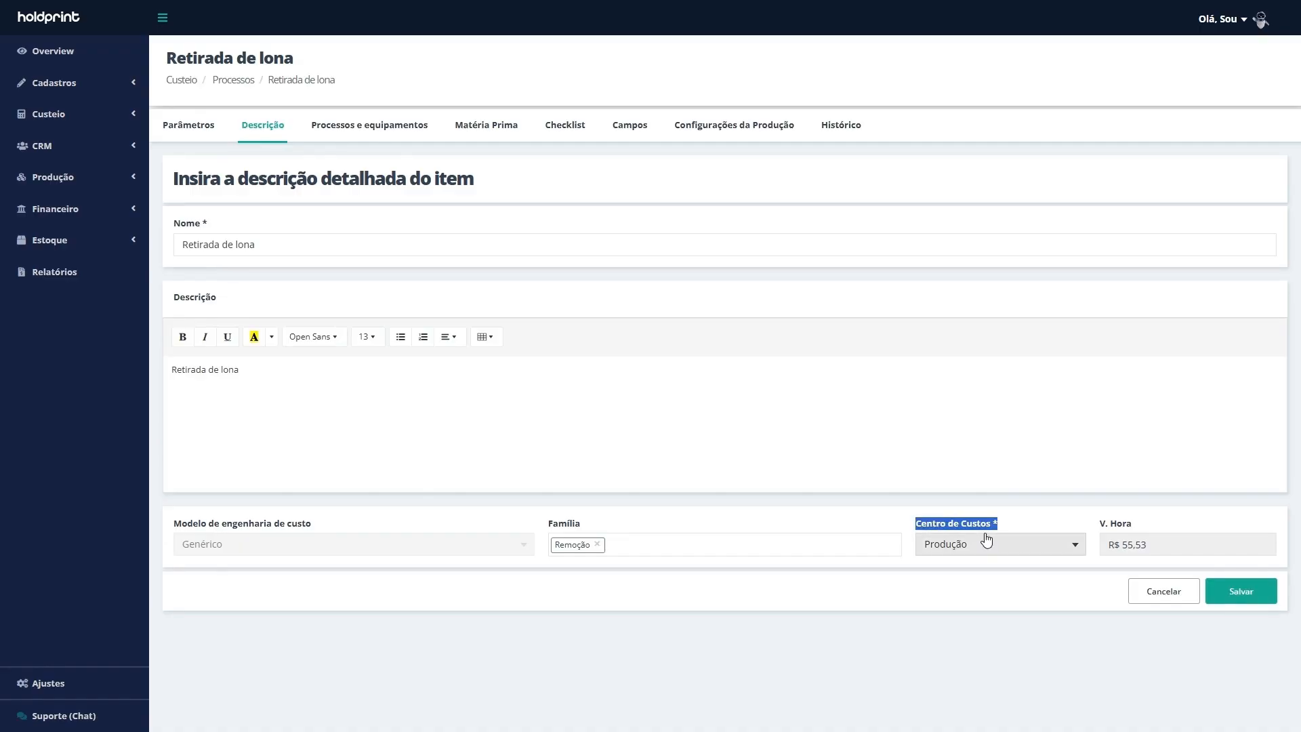
left_click(1016, 558)
left_click(985, 557)
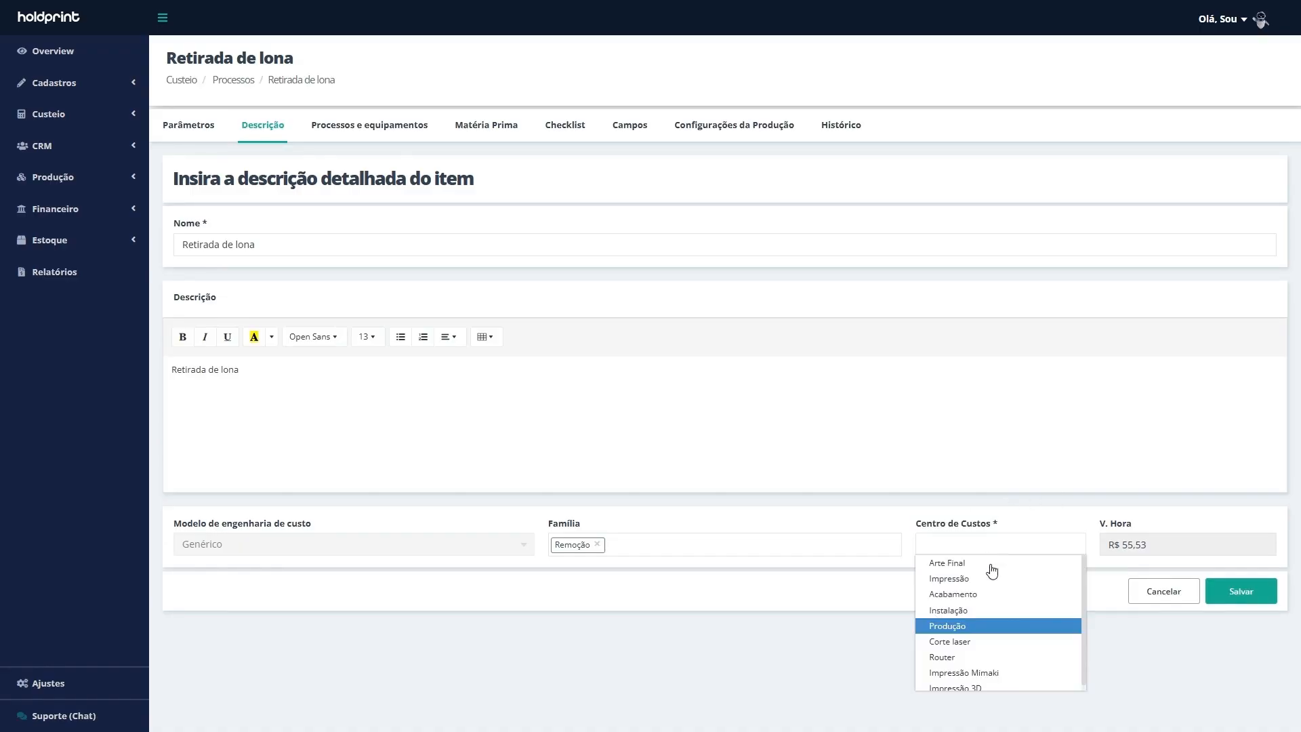
left_click(995, 611)
left_click(1245, 592)
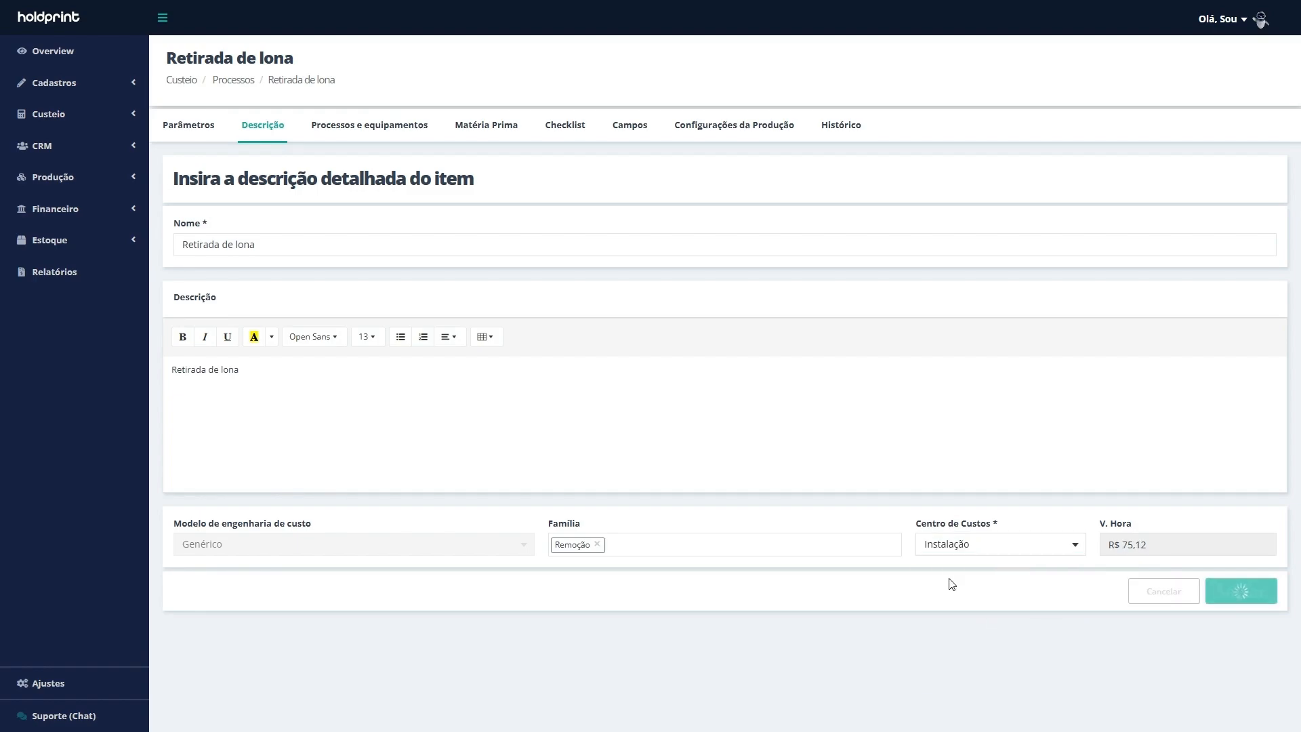
Start a new Fachada em lona - Plana item in the #souhold proposal and answer SIM to removing the old tarpaulin
left_click(79, 147)
left_click(93, 183)
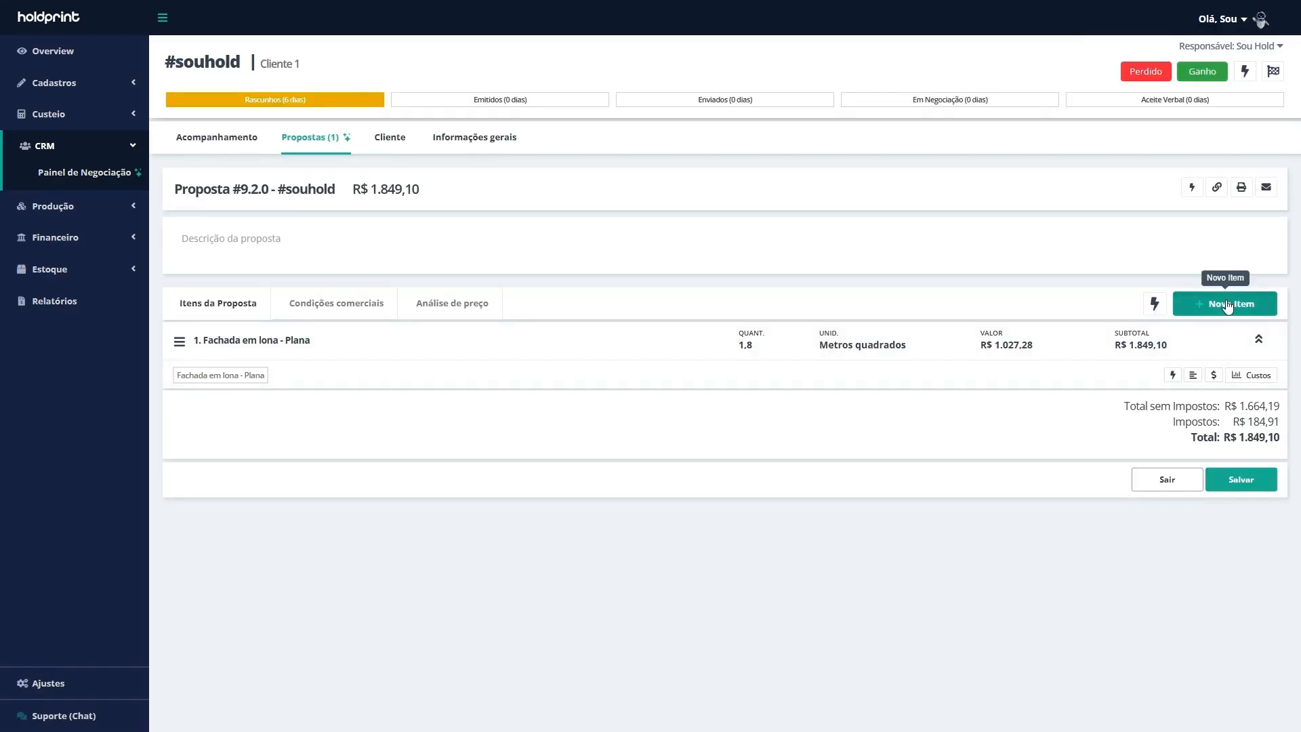
left_click(1225, 304)
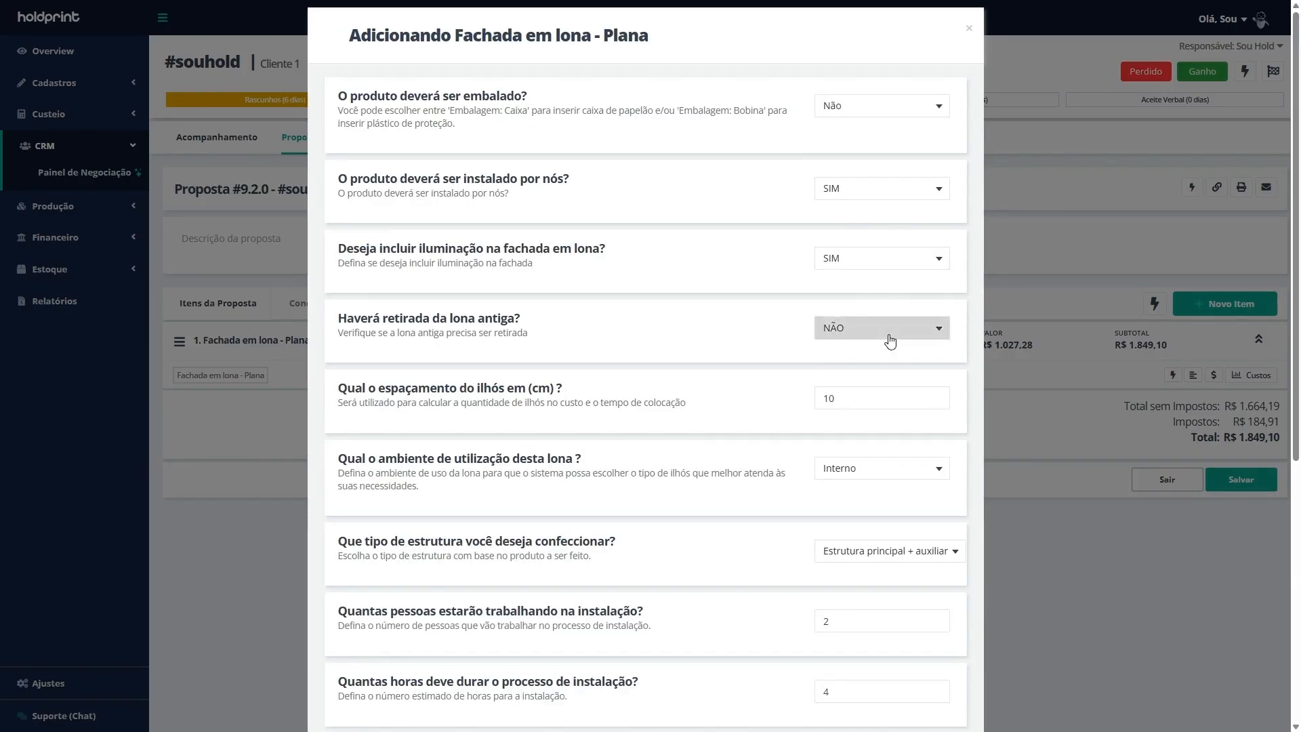
left_click(890, 340)
left_click(872, 353)
Set the tarpaulin removal time to 1,5 hours and add the second facade item with its default measurements
scroll(909, 393, "down", 3)
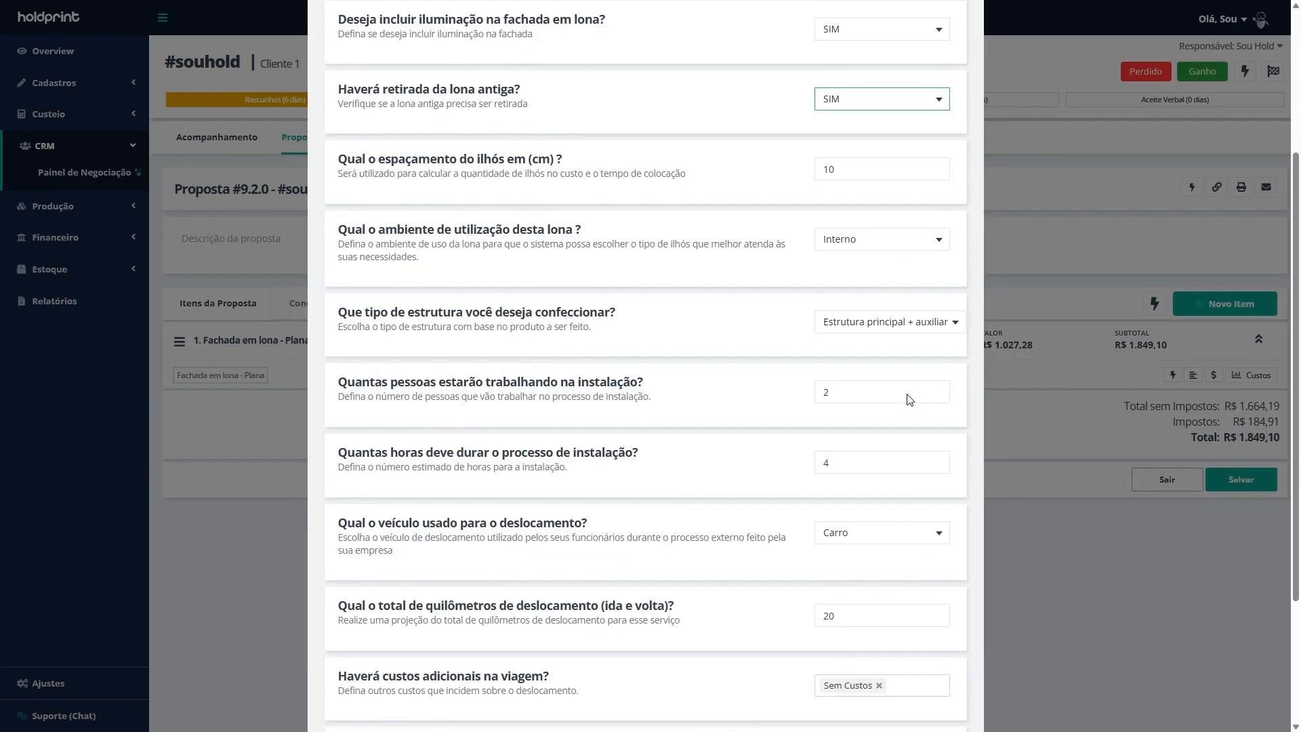
scroll(936, 470, "down", 3)
scroll(936, 469, "down", 1)
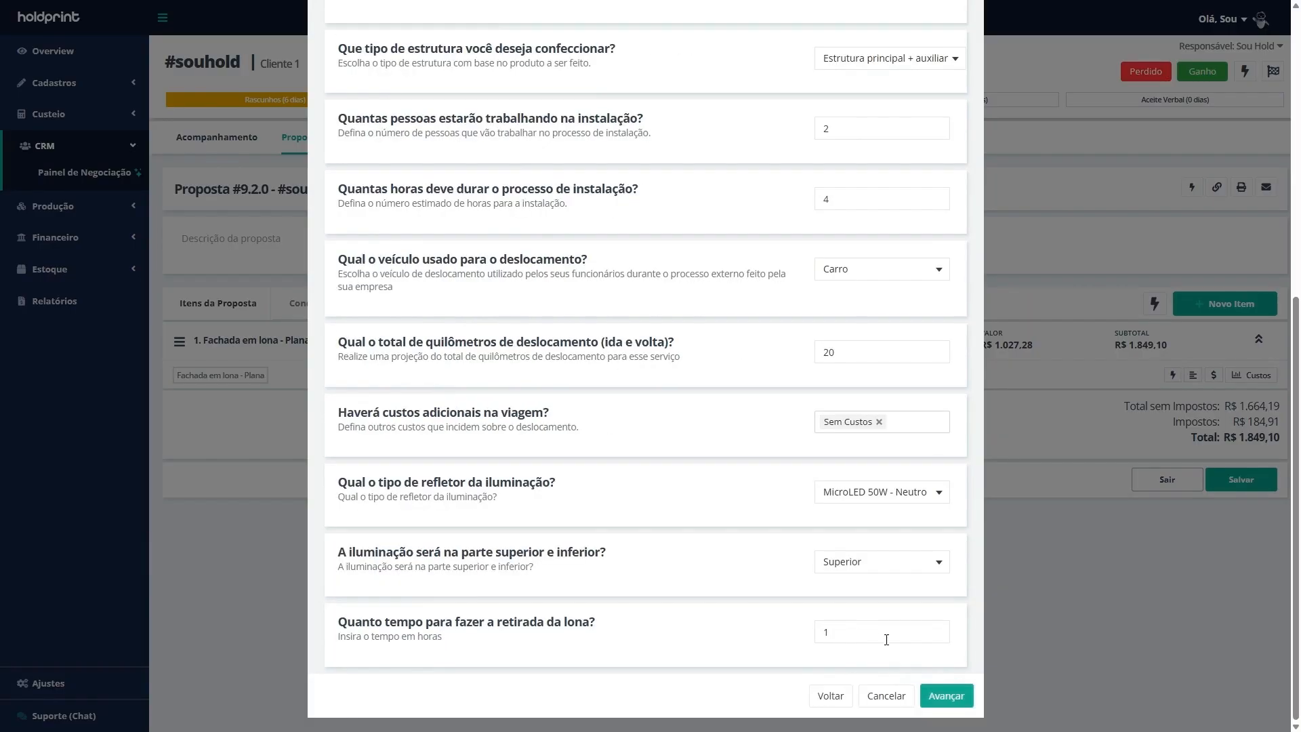
left_click(882, 634)
type(",5")
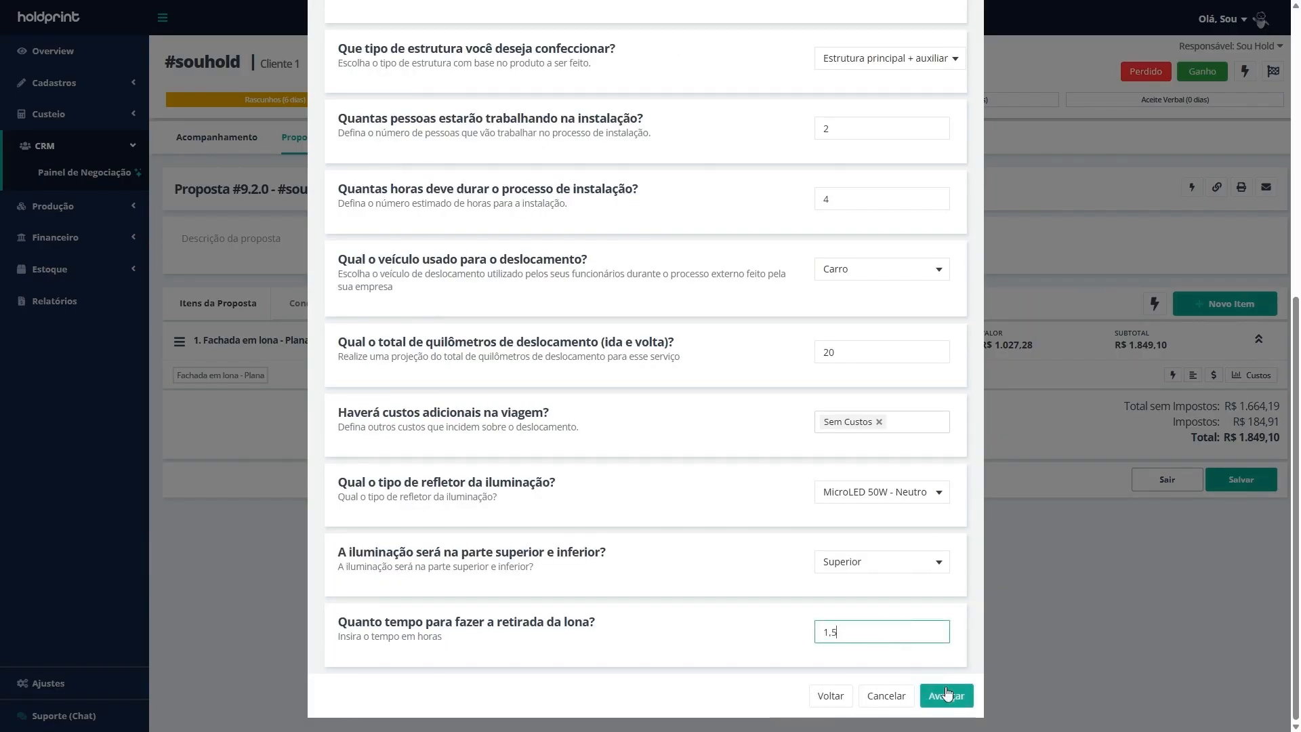
left_click(945, 696)
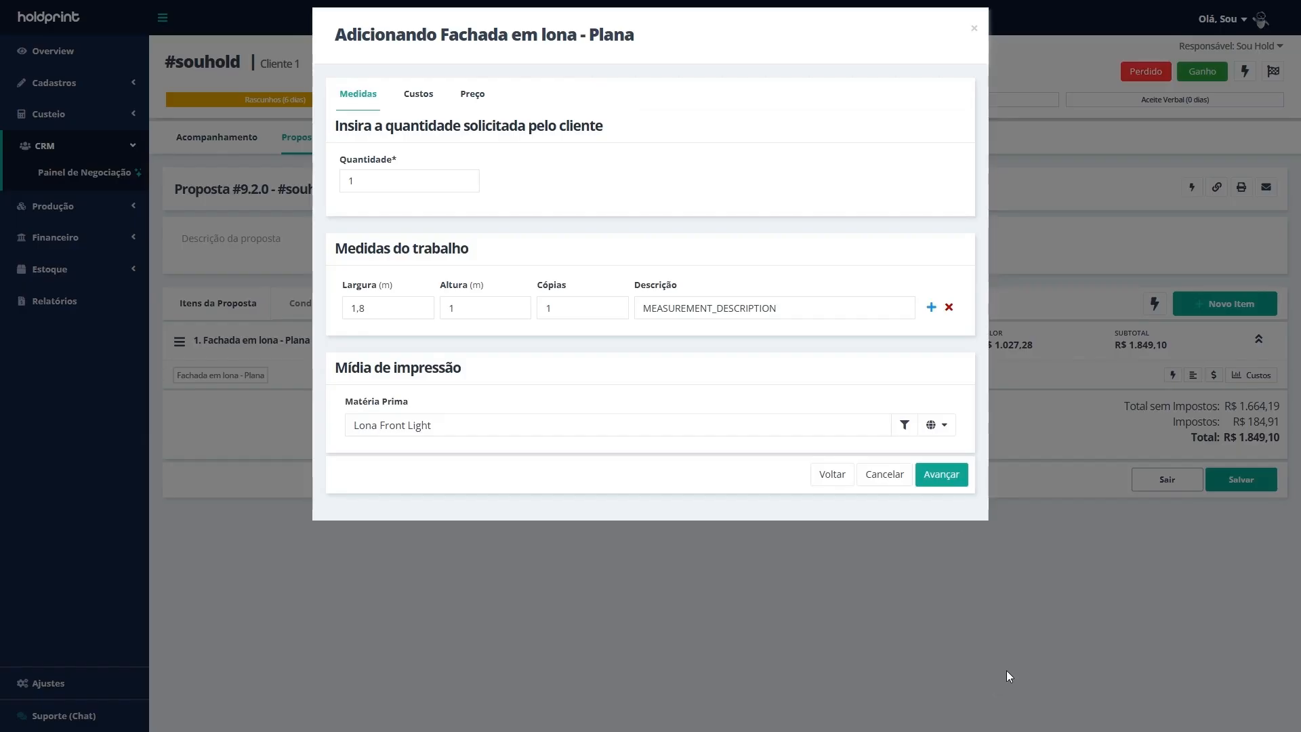
left_click(937, 484)
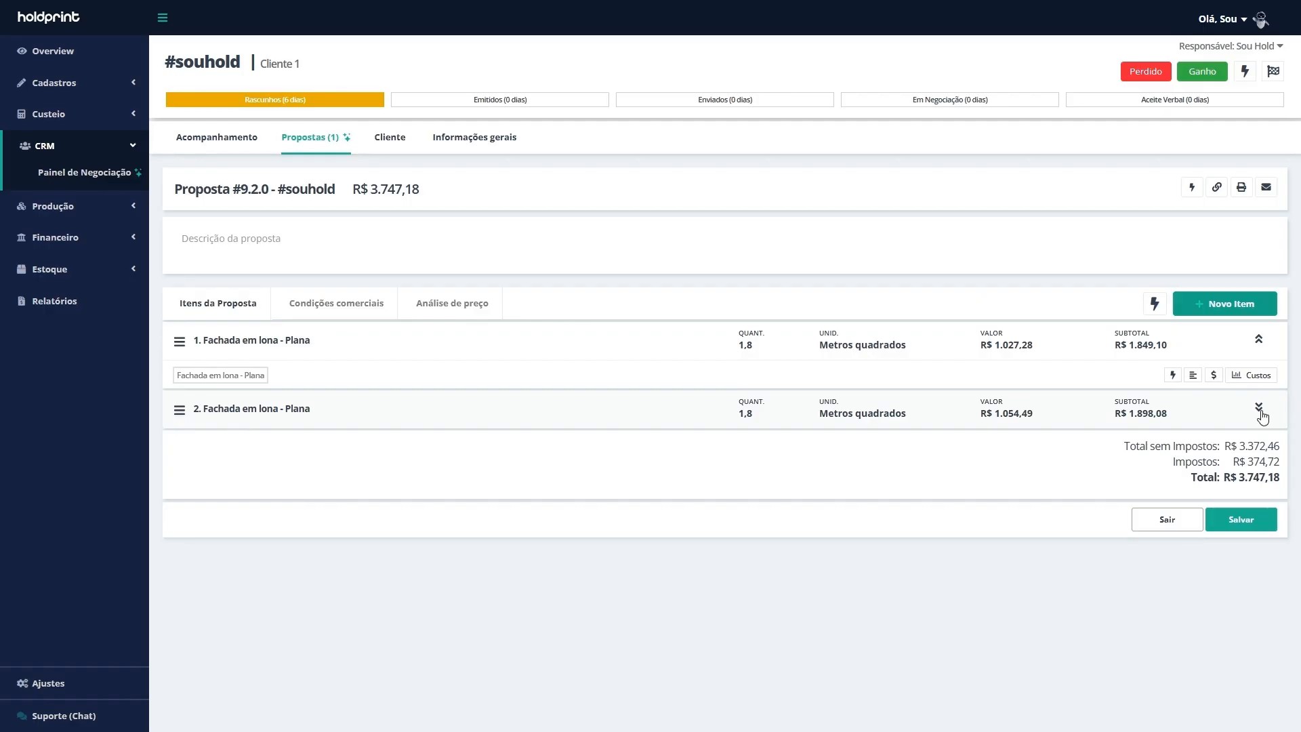
Examine the Retirada de lona process's cost centre, hourly cost and total in the second proposal item's cost breakdown
left_click(1259, 412)
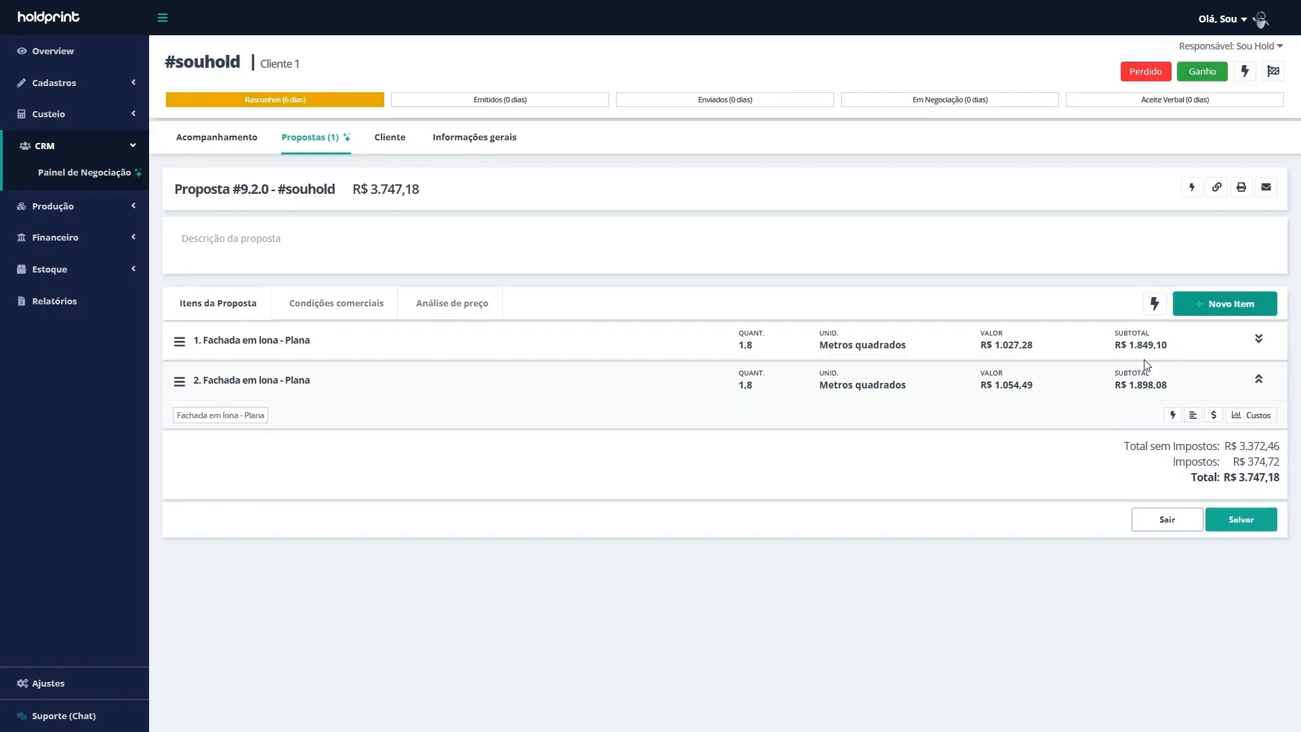
left_click(1262, 419)
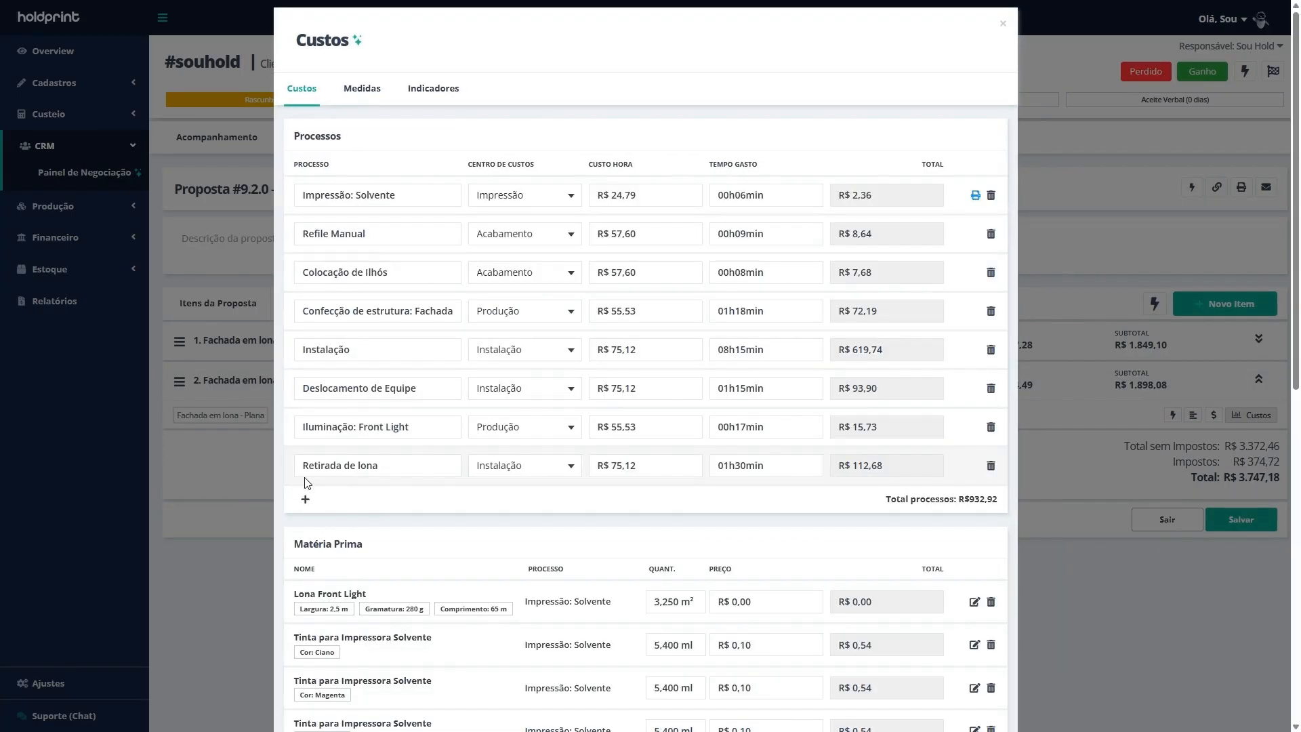
triple_click(317, 465)
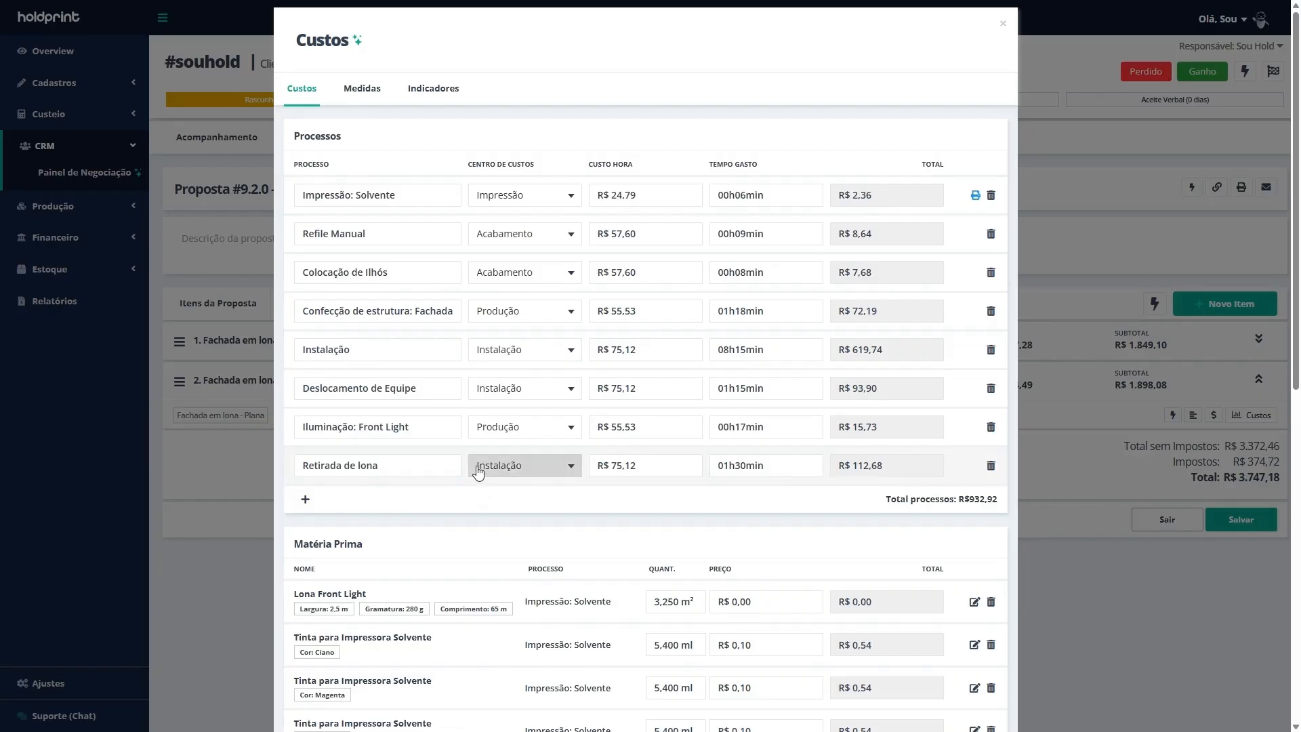
left_click(519, 468)
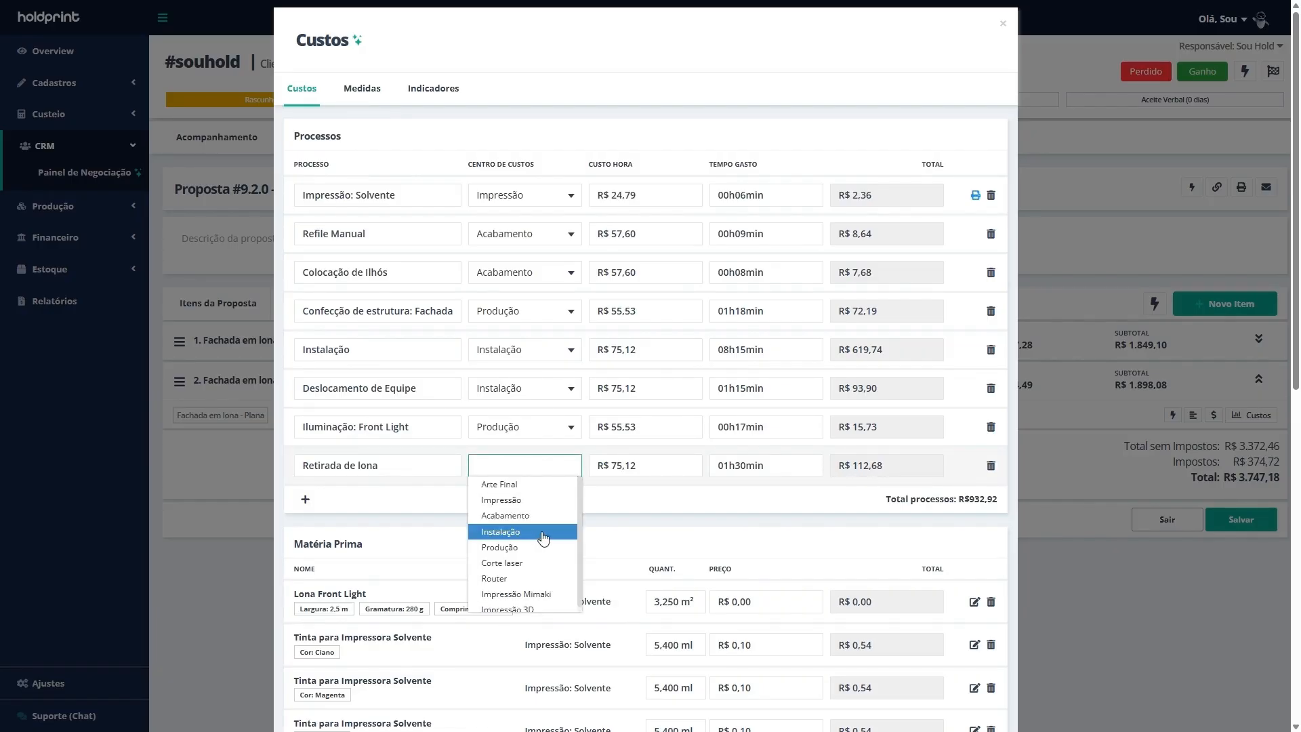
key("Return")
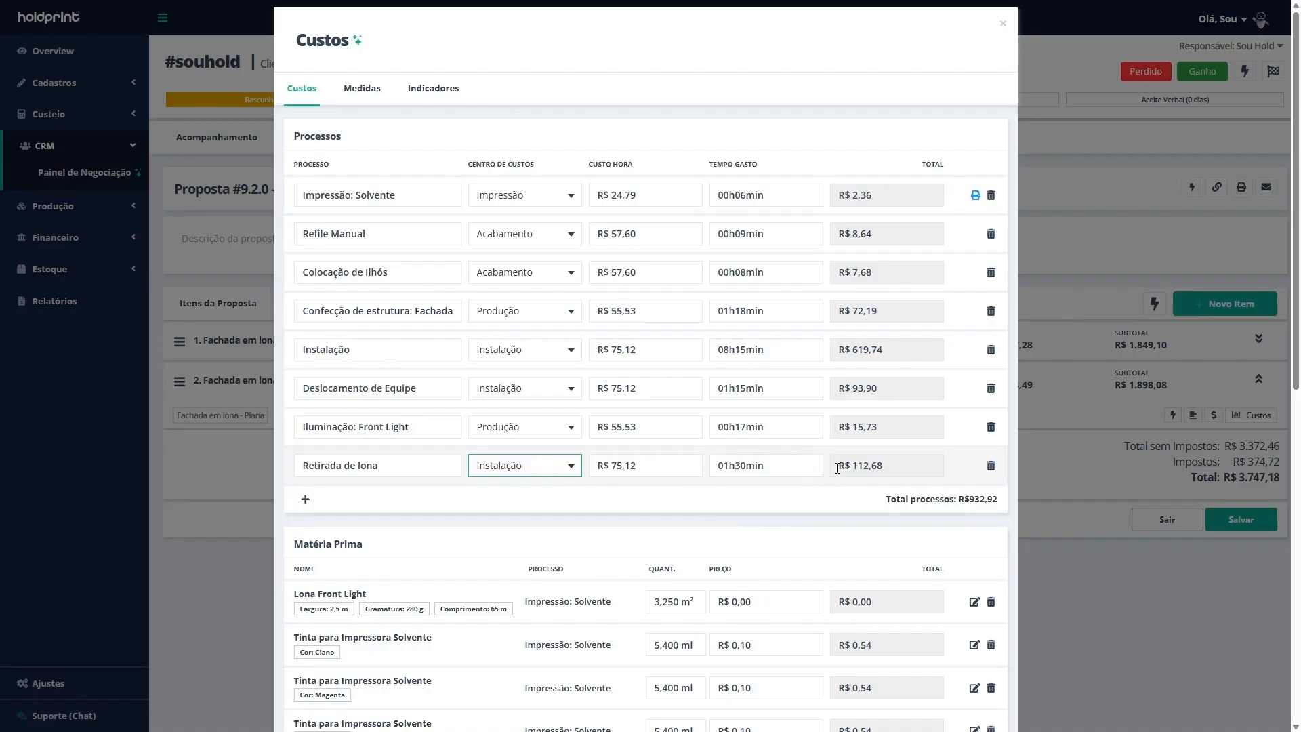
left_click(897, 467)
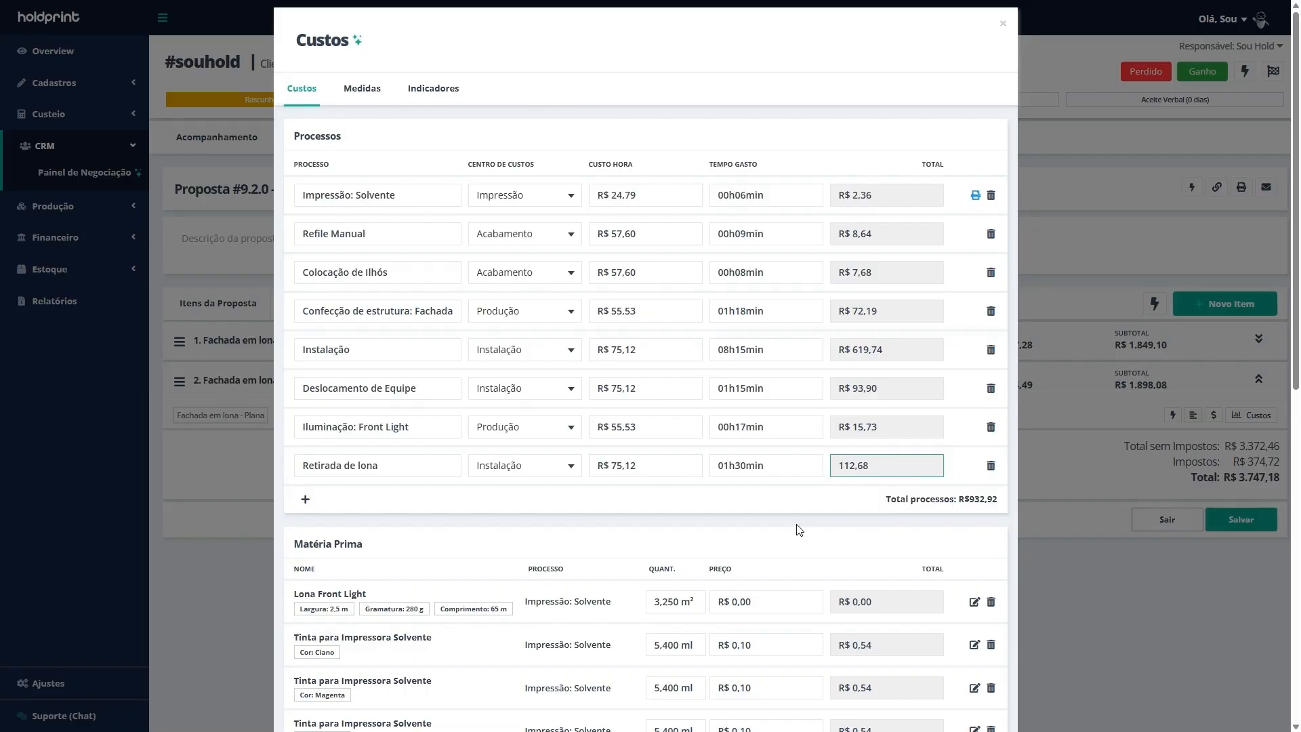
left_click(765, 497)
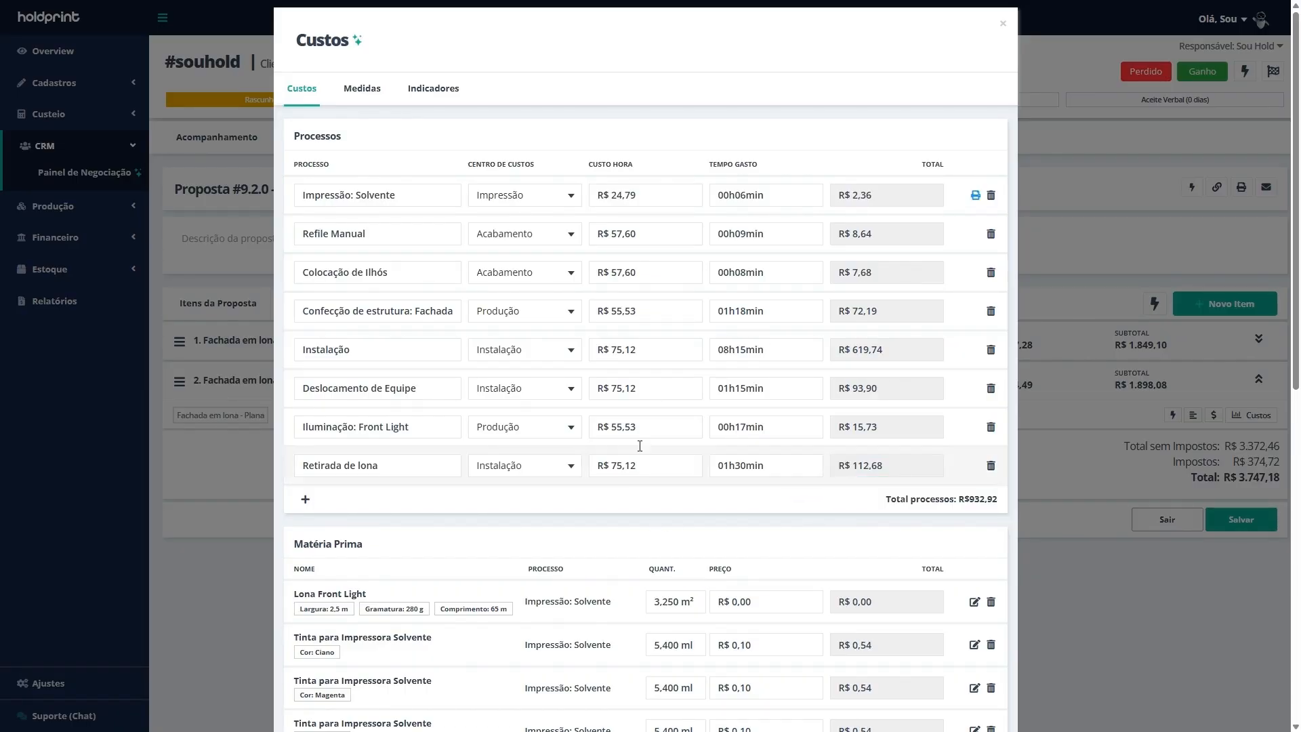
left_click(1005, 25)
Review the existing Terceirizado outsourced item's description, price, processes, raw material, checklist and history settings
left_click(81, 116)
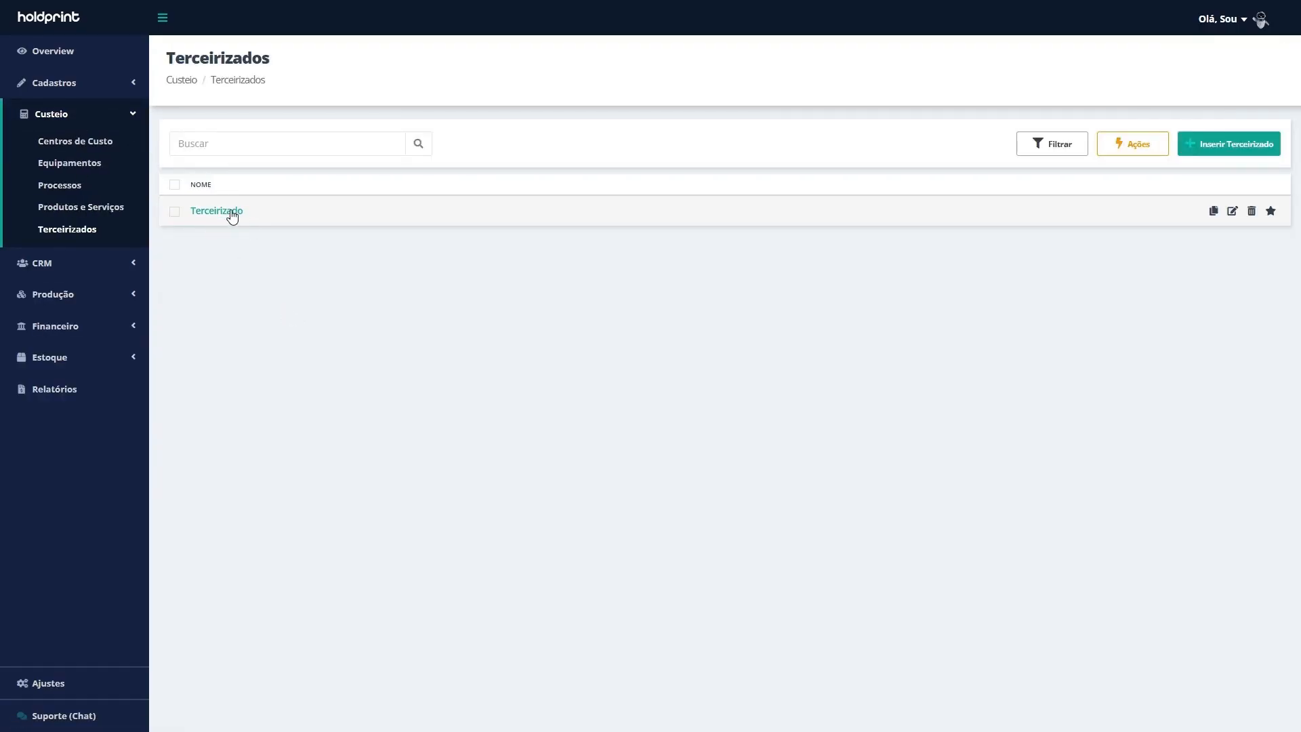
left_click(231, 213)
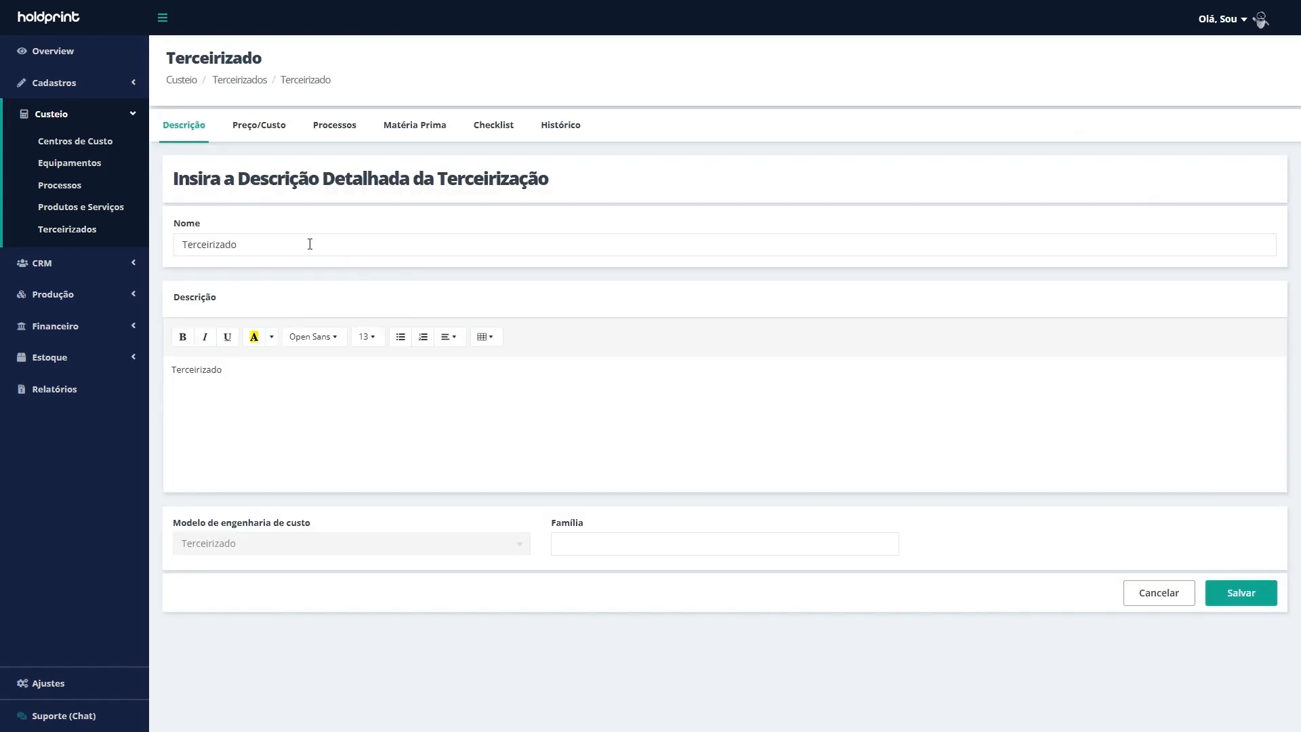
left_click(274, 132)
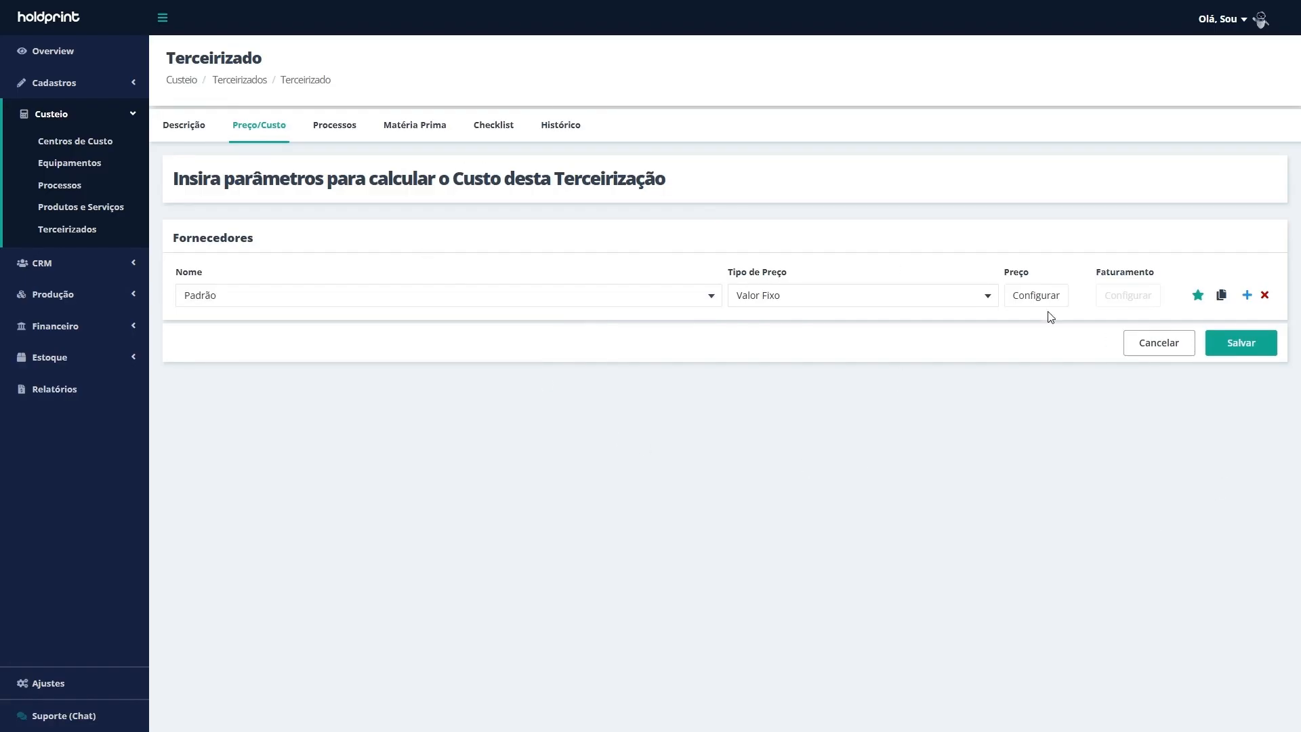
left_click(345, 129)
left_click(418, 131)
left_click(488, 130)
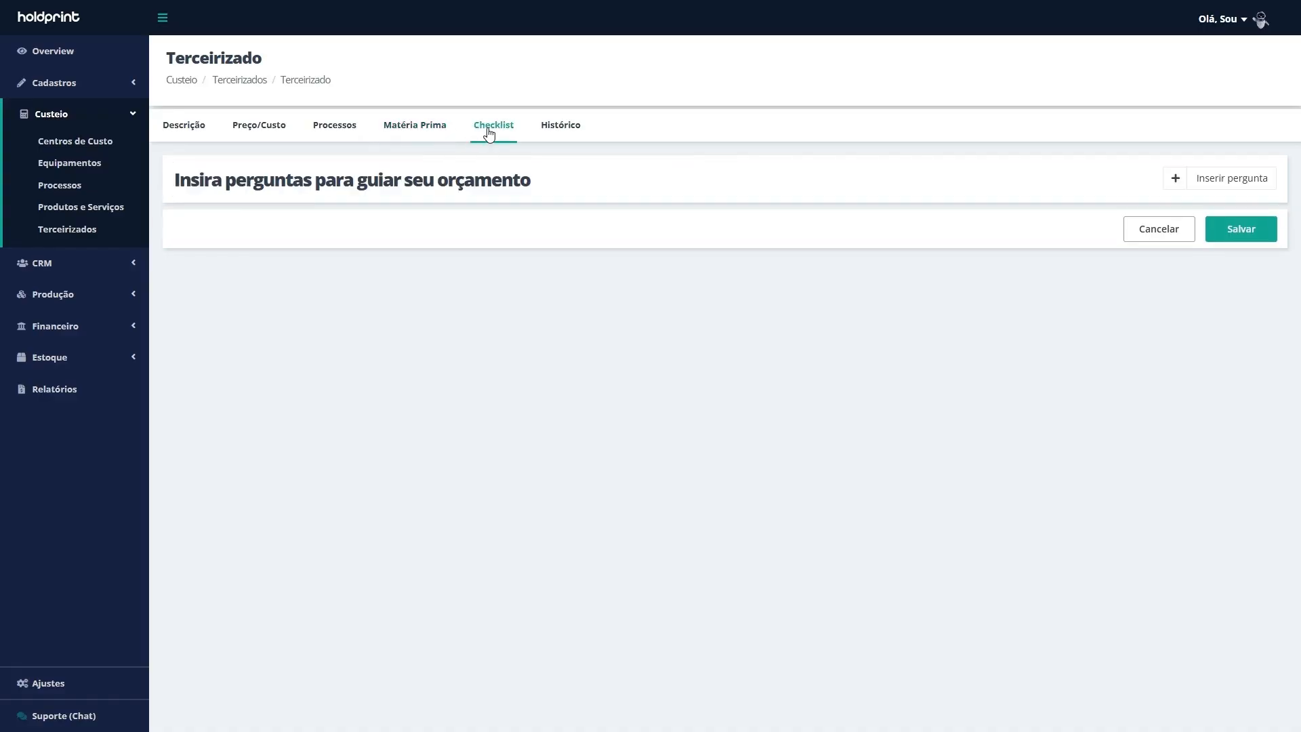
left_click(566, 135)
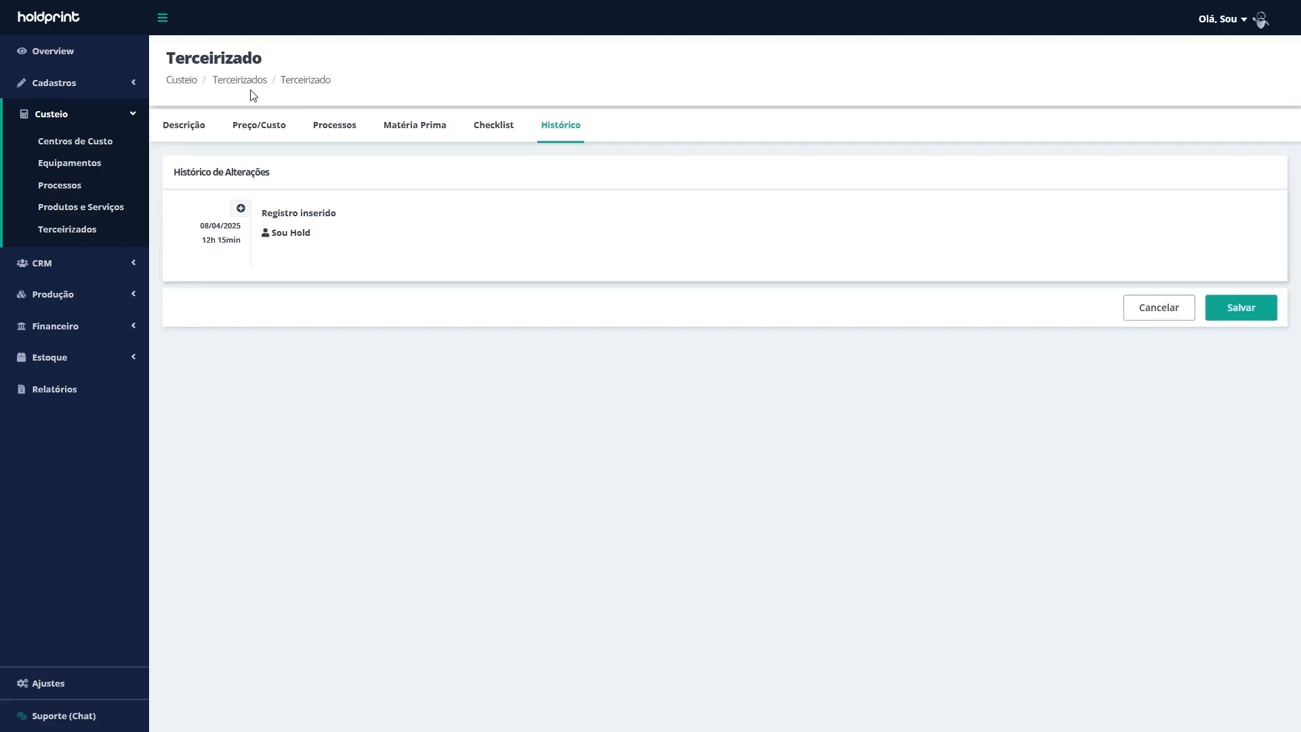
left_click(242, 82)
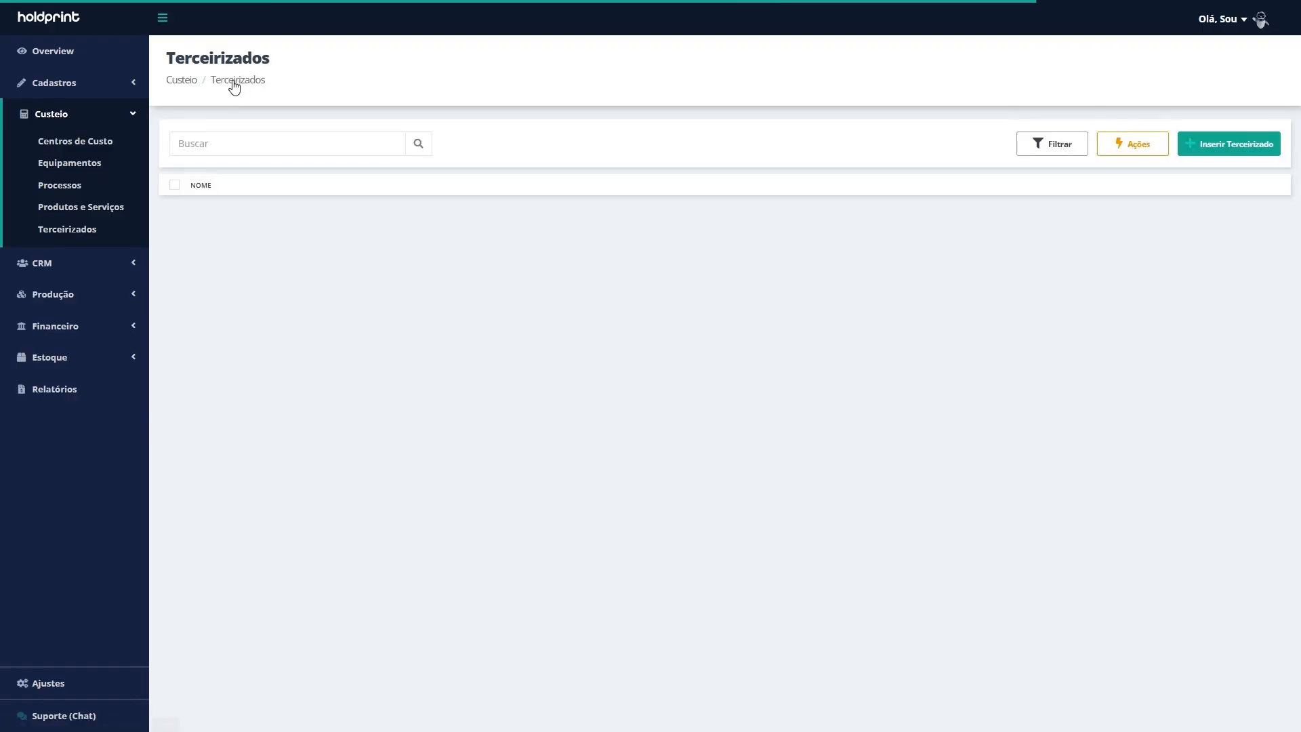
Create an outsourced item from the Terceirizado template and name it Terceirizado geral
left_click(1222, 145)
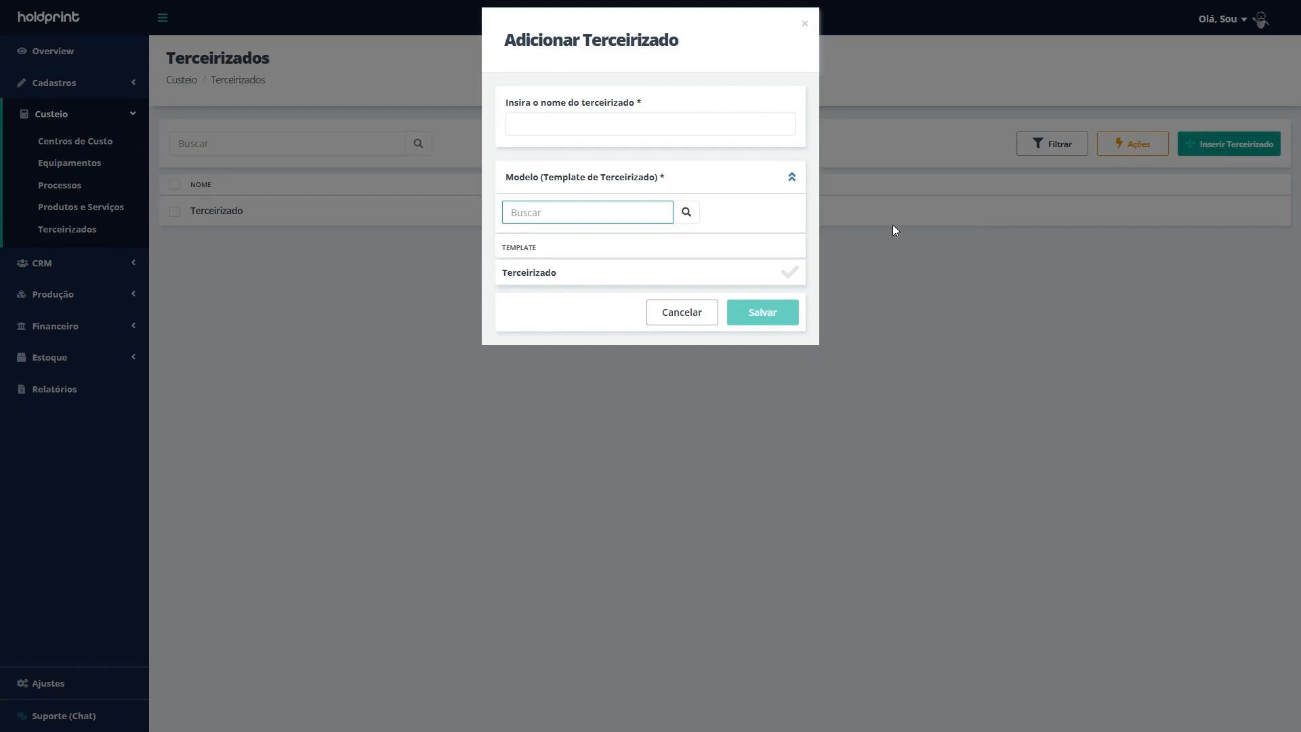
left_click(791, 274)
left_click(763, 312)
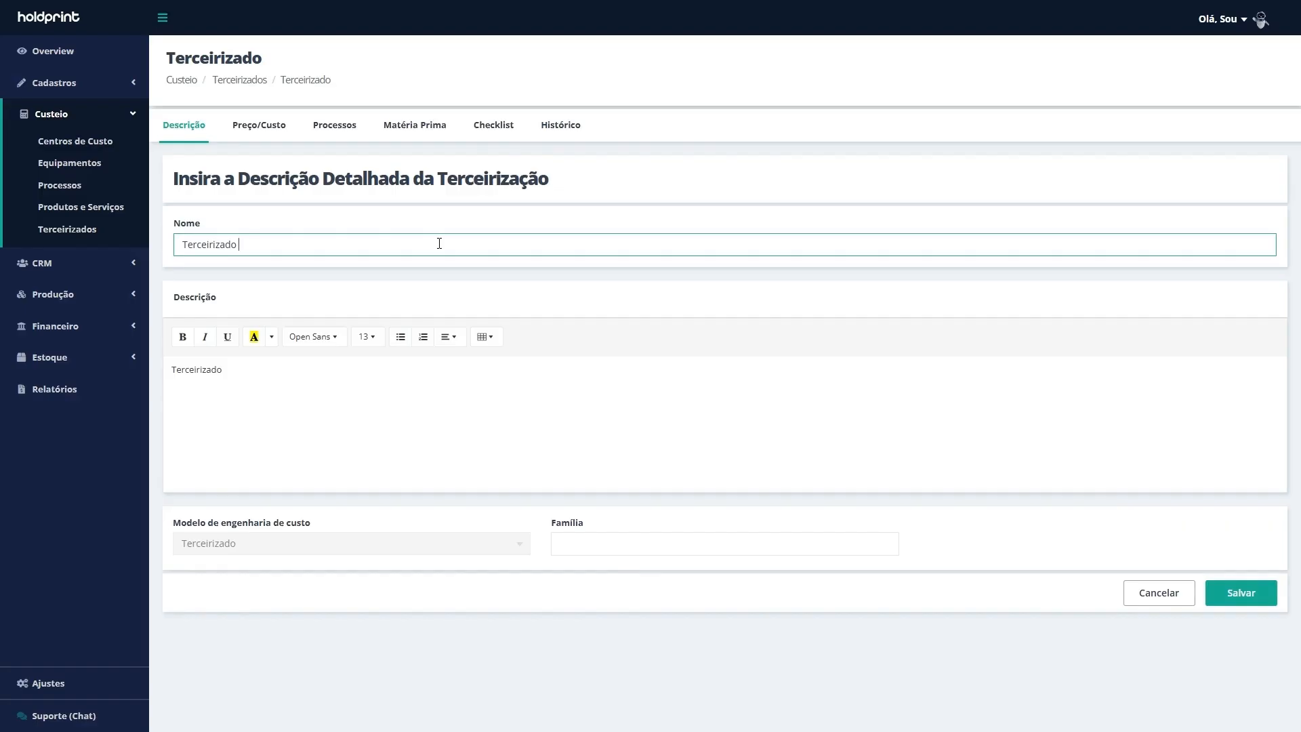
type("geral")
Set the Padrão supplier's fixed price to R$ 1 for Terceirizado geral and save the outsourced item
left_click(271, 135)
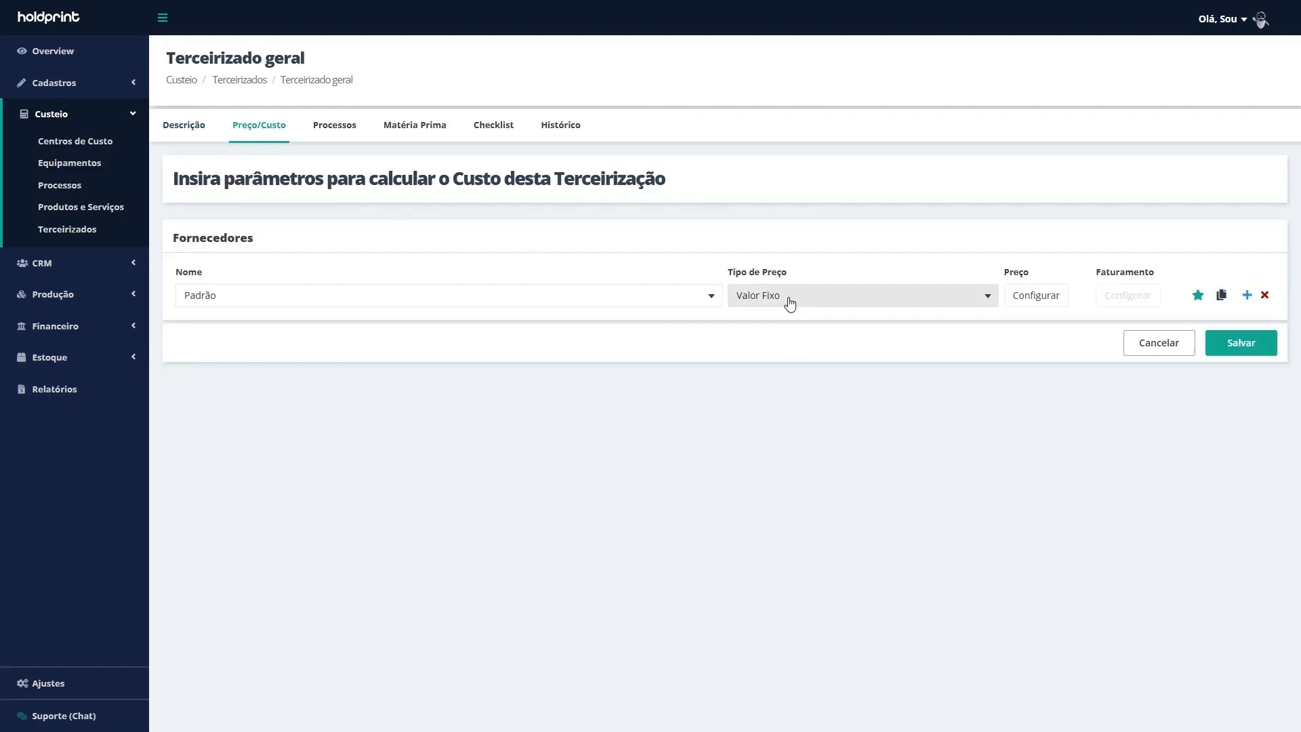
left_click(1032, 300)
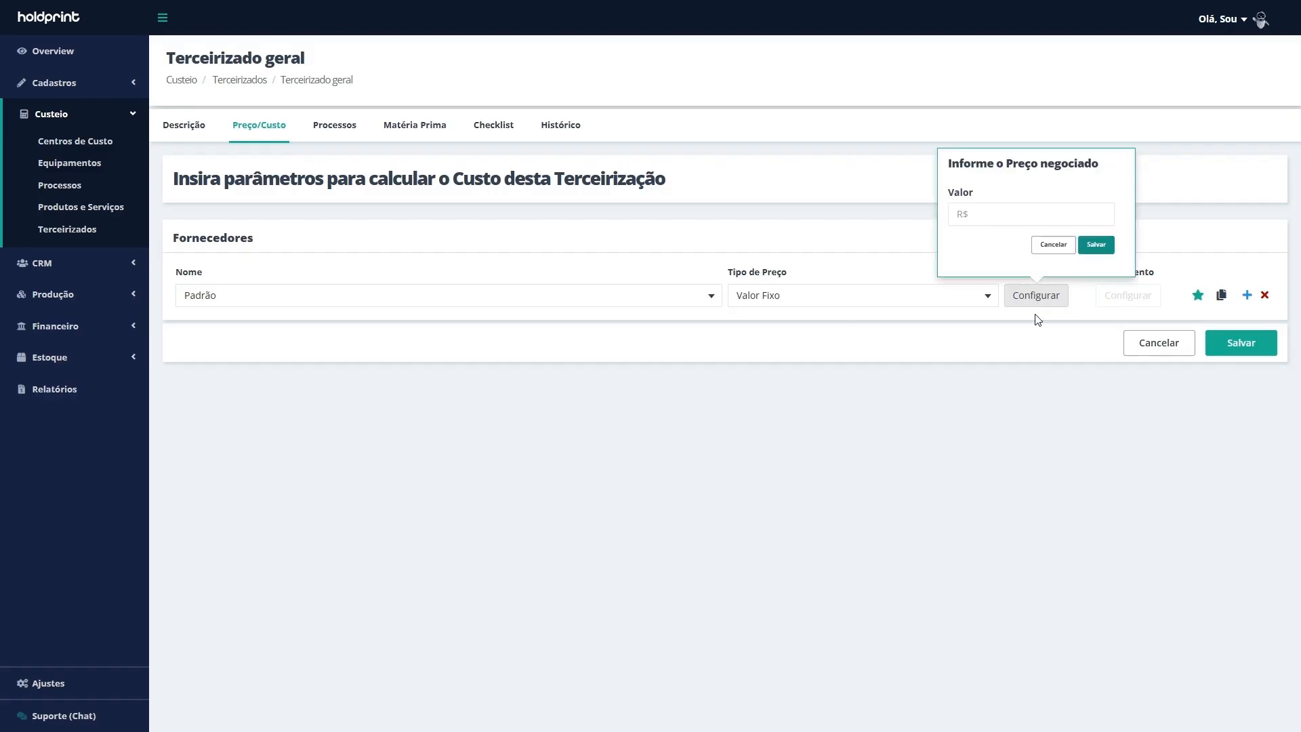
left_click(1004, 219)
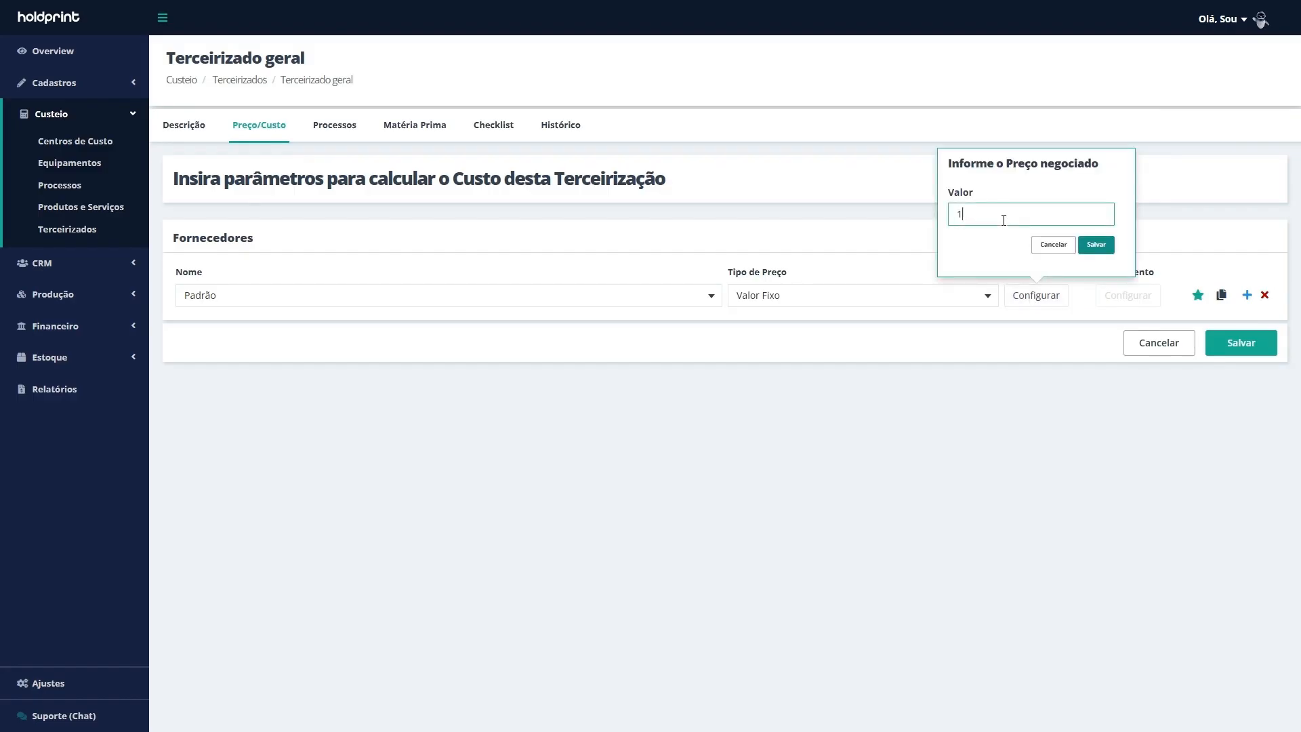
left_click(1112, 244)
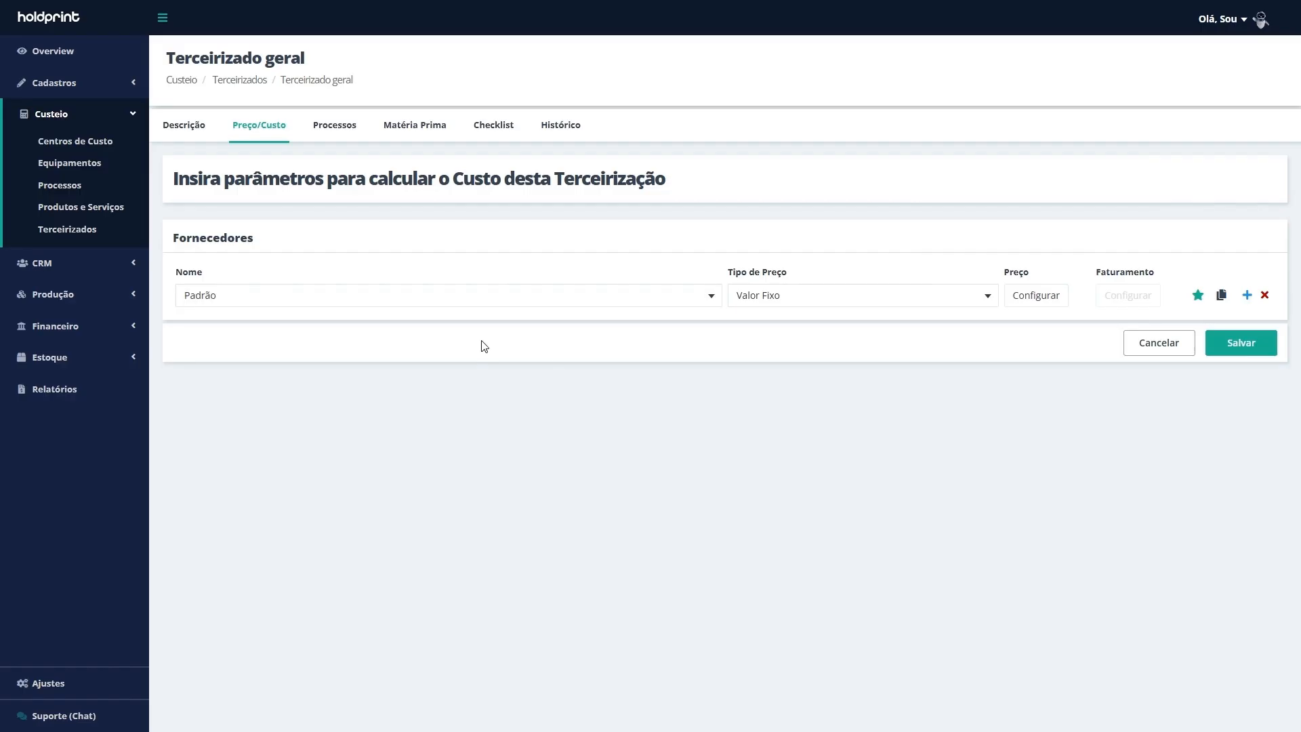
left_click(1249, 347)
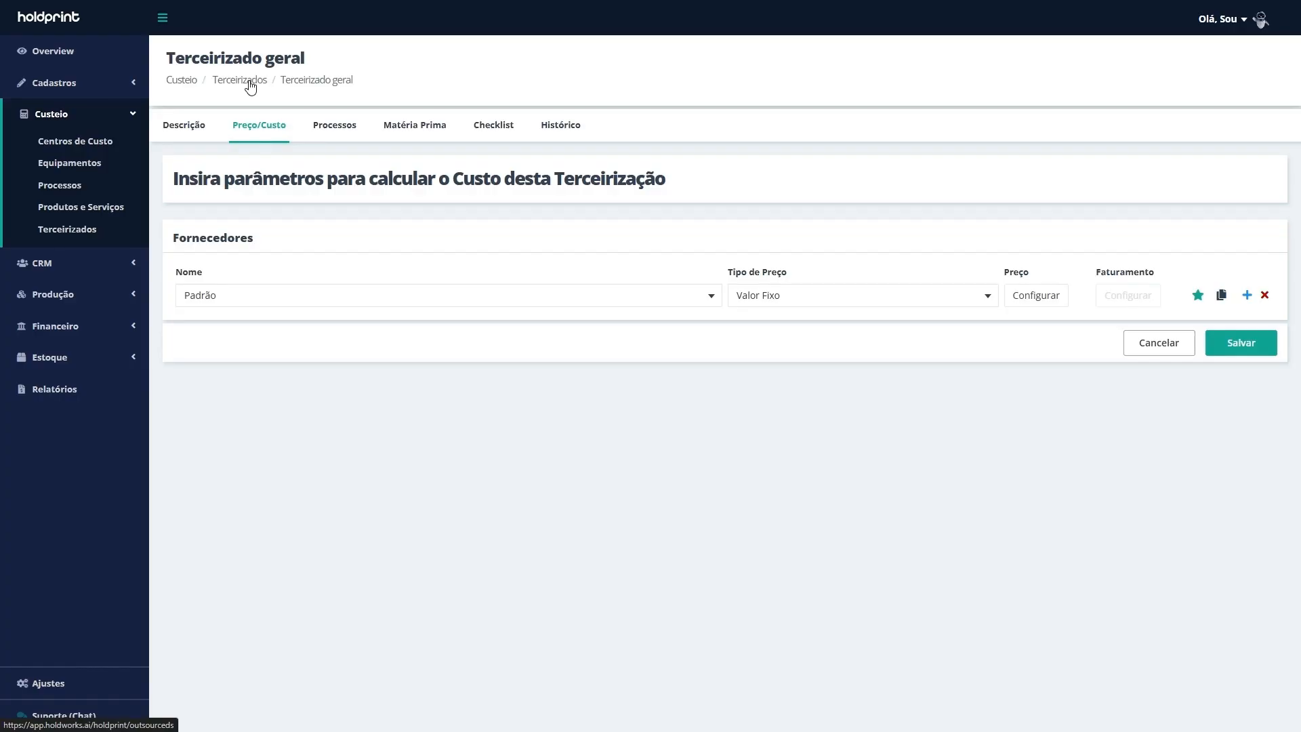
Create another outsourced item named Terceirizado pintura from the Terceirizado template
left_click(250, 84)
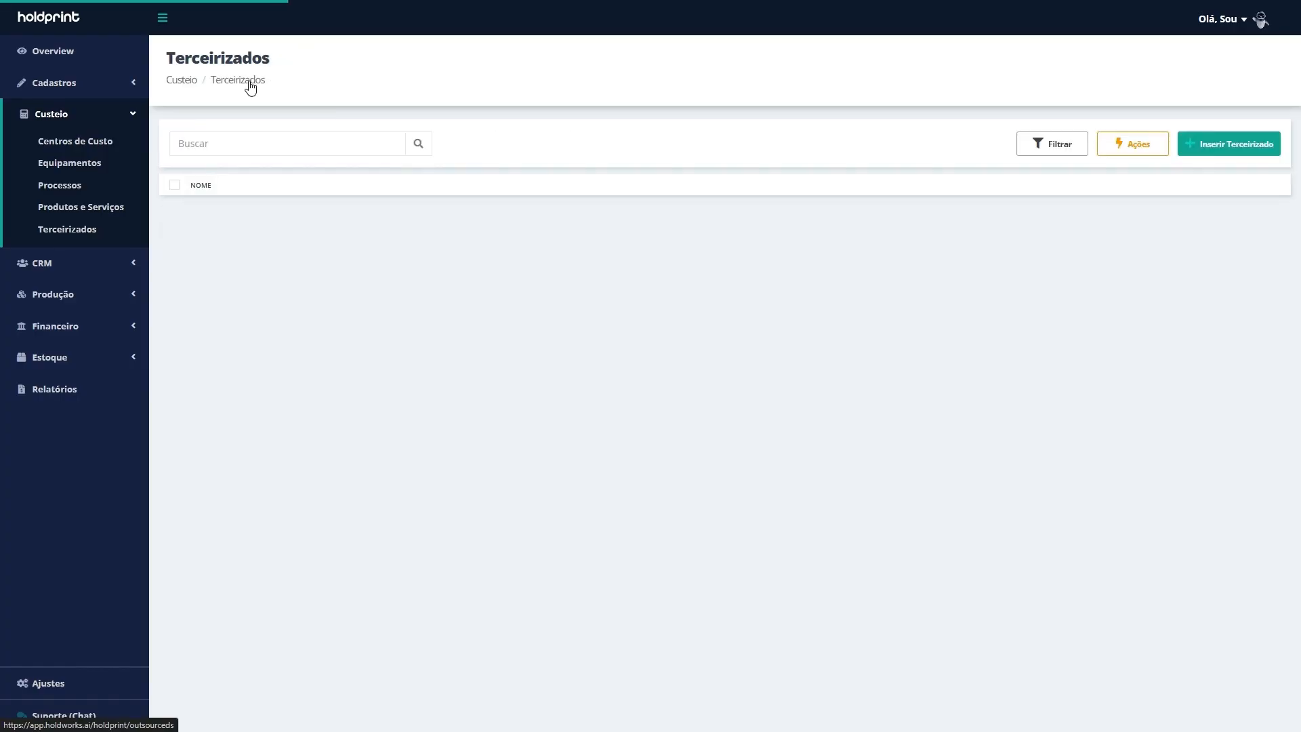
left_click(1248, 148)
left_click(683, 124)
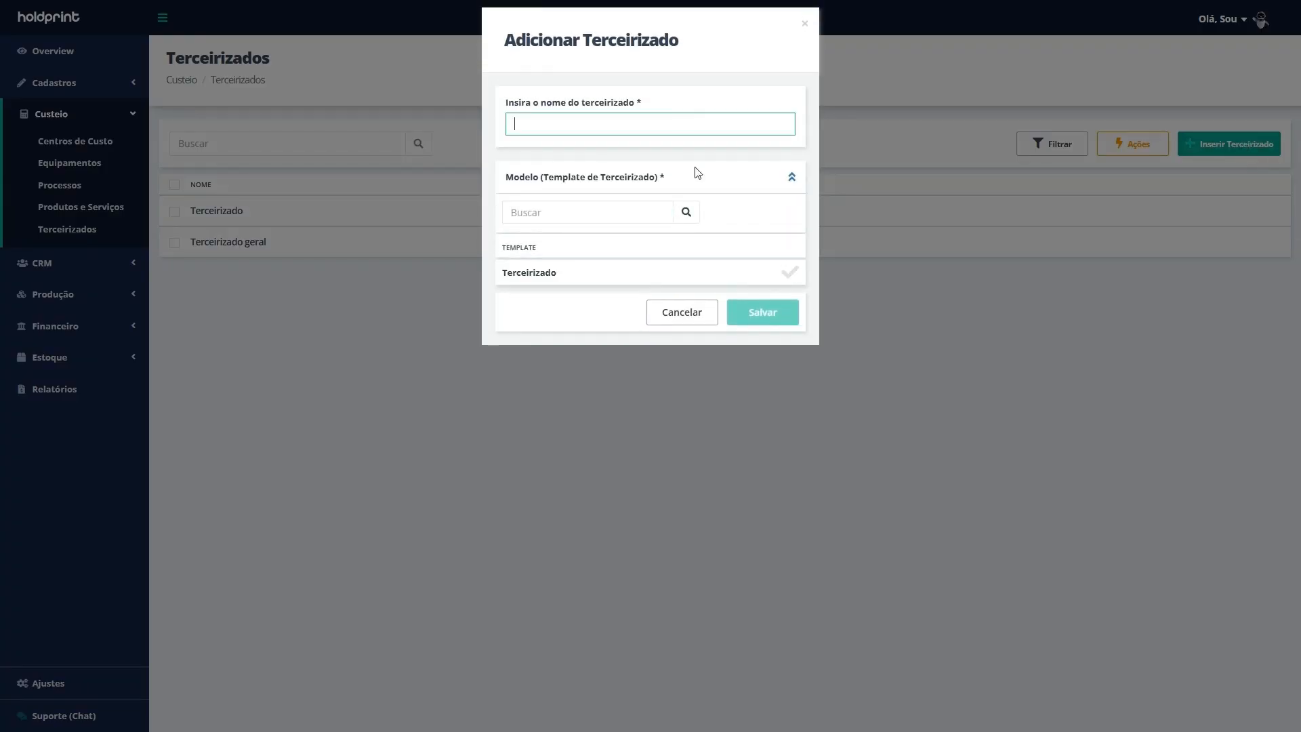
left_click(782, 273)
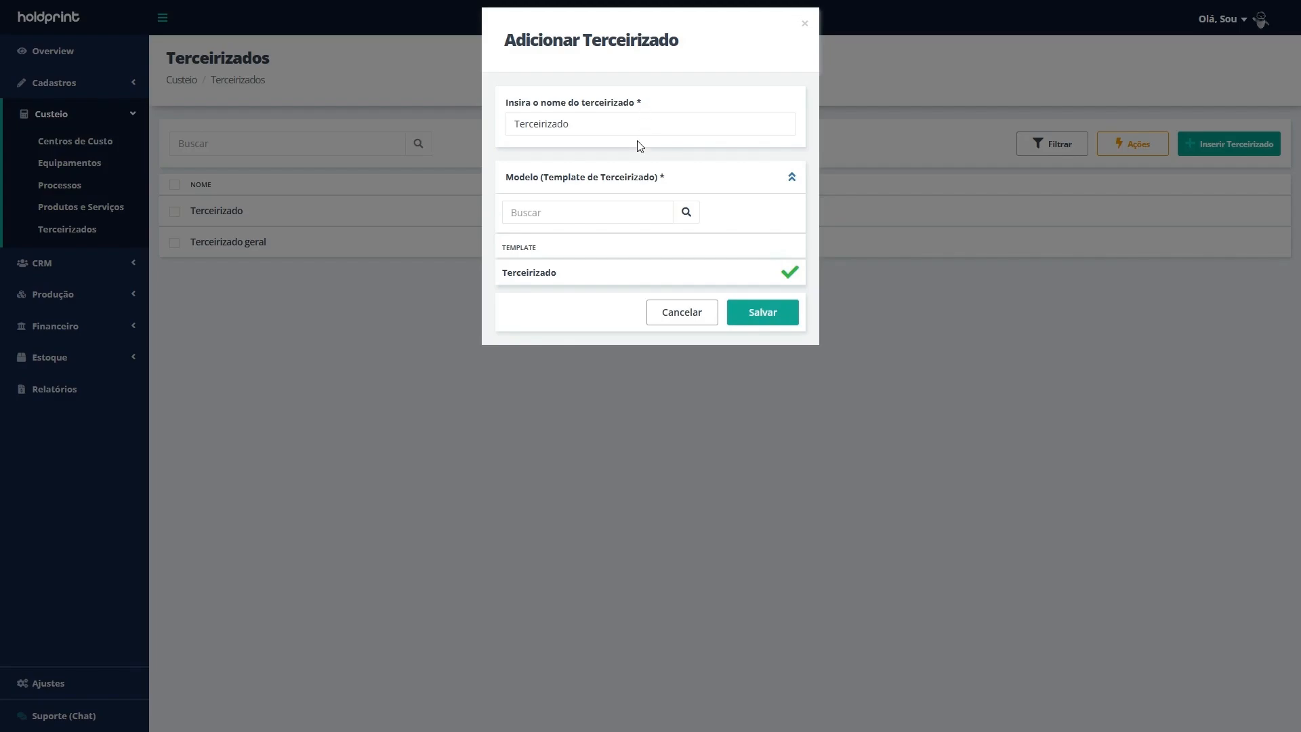
left_click(650, 123)
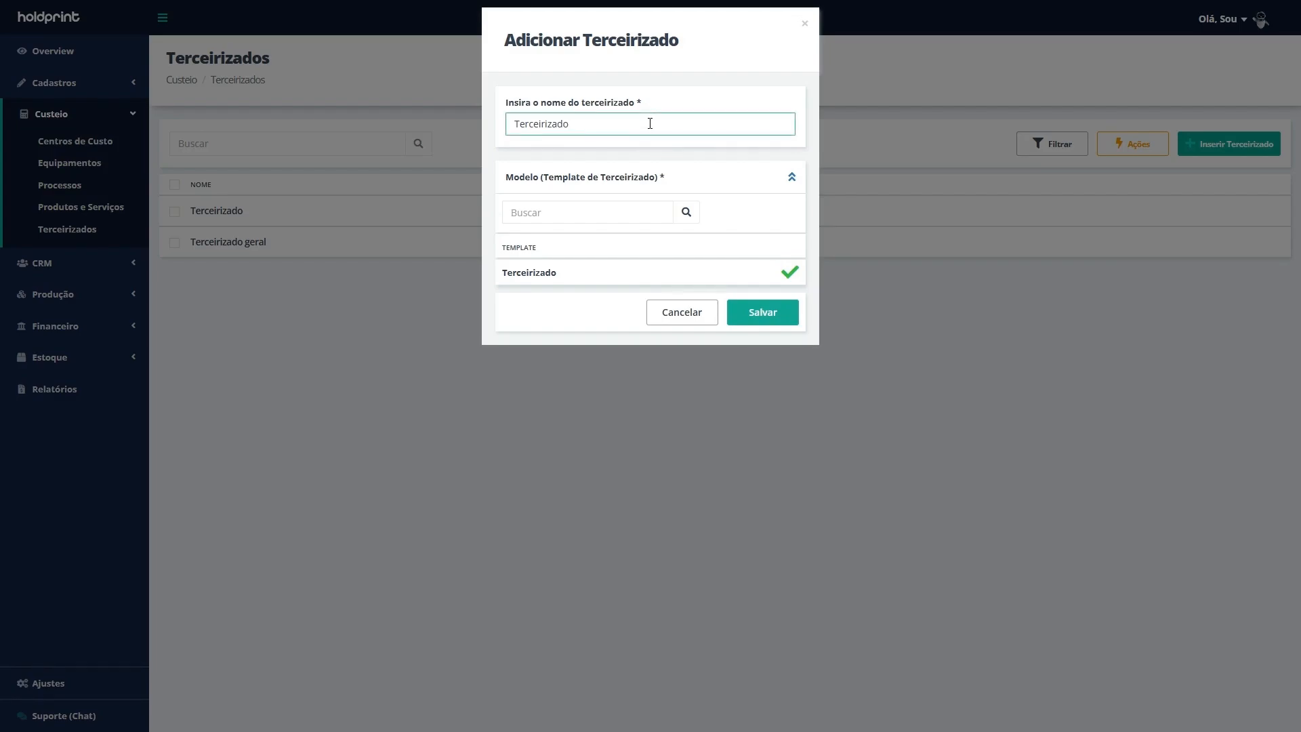
type("pintura")
left_click(780, 313)
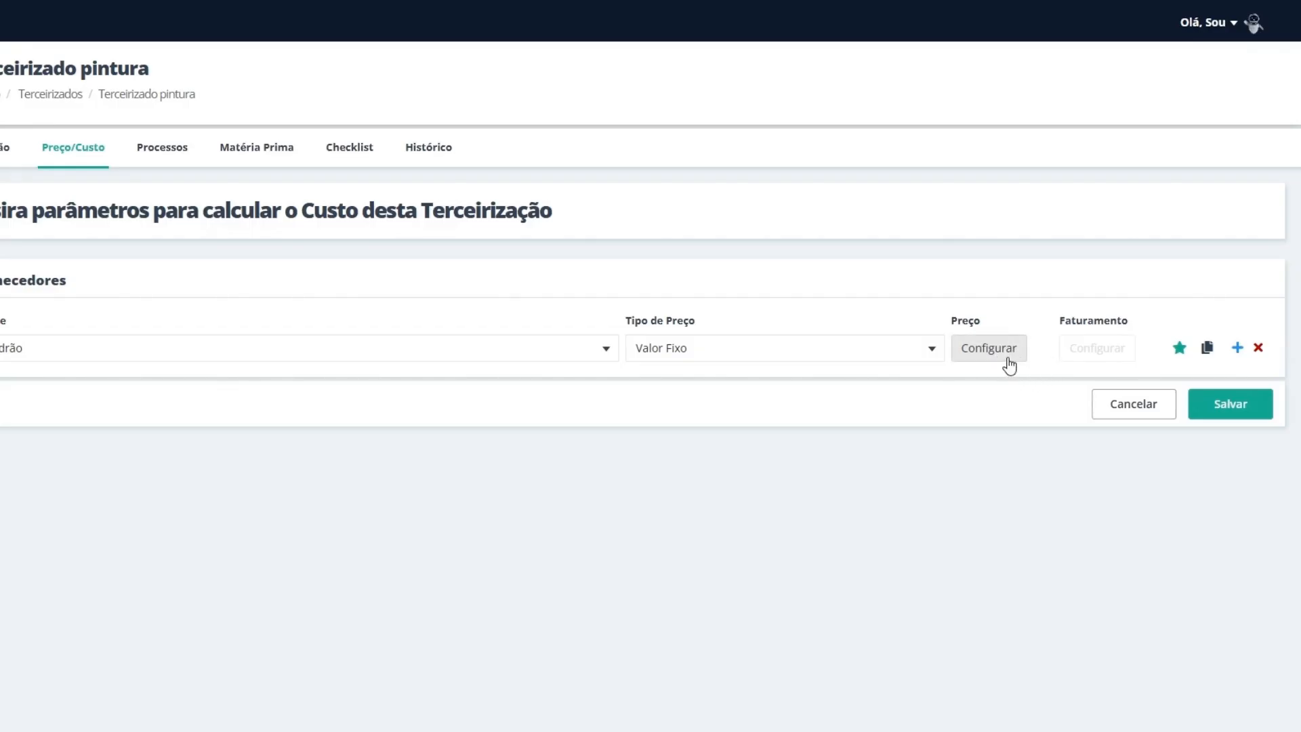
Set the Padrão supplier's price type to Função matemática and define its formula as metragem_quadrada
left_click(911, 345)
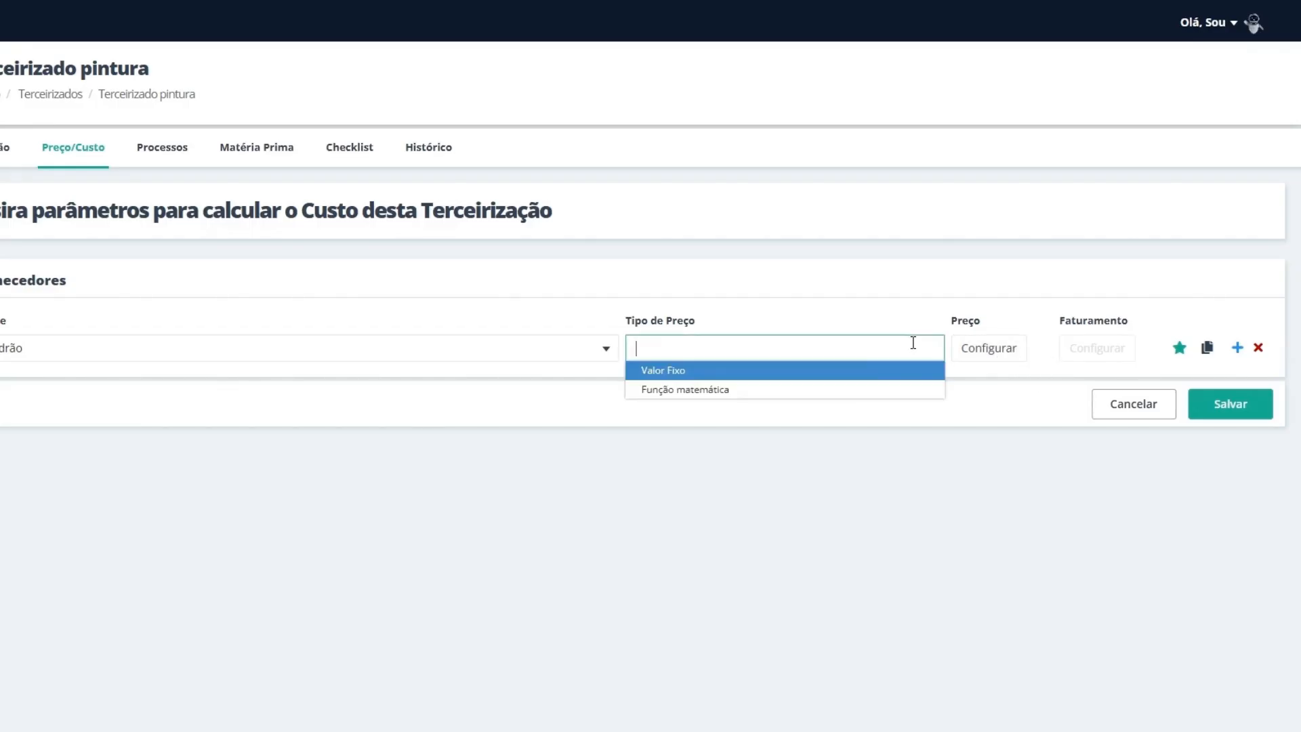
left_click(787, 393)
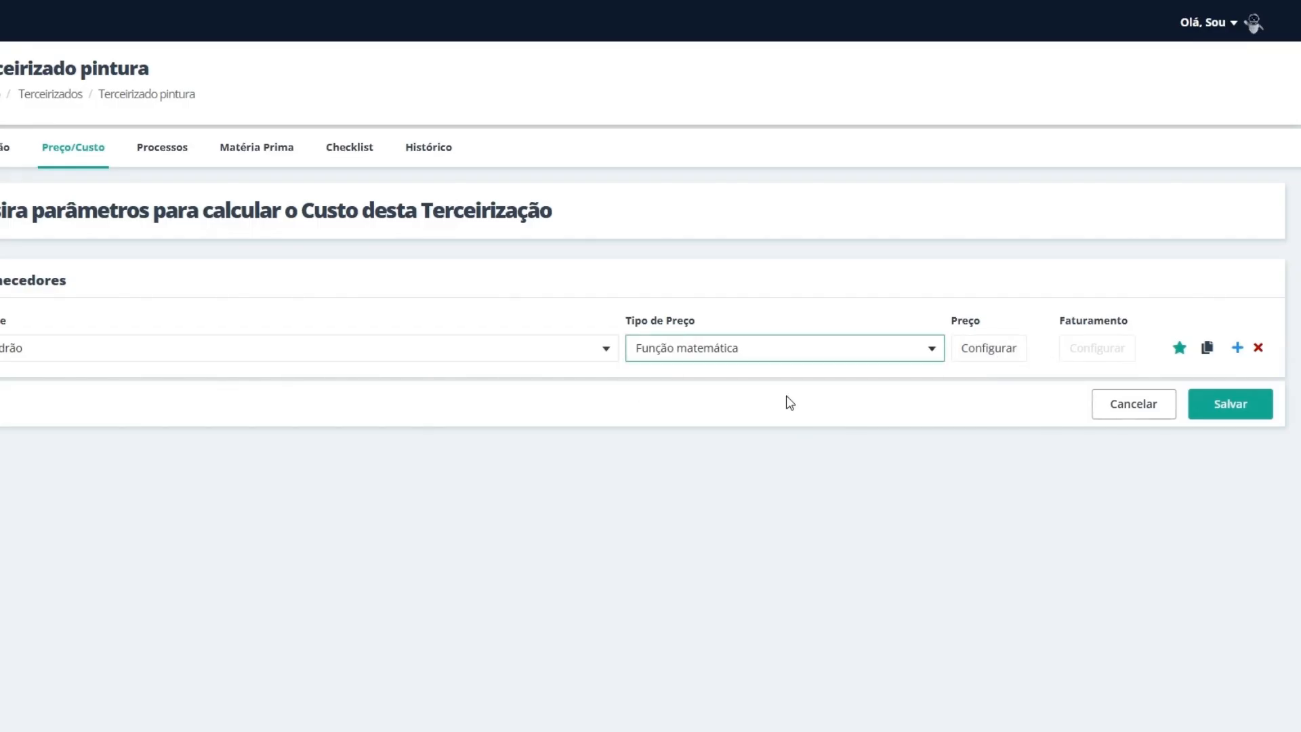
left_click(985, 354)
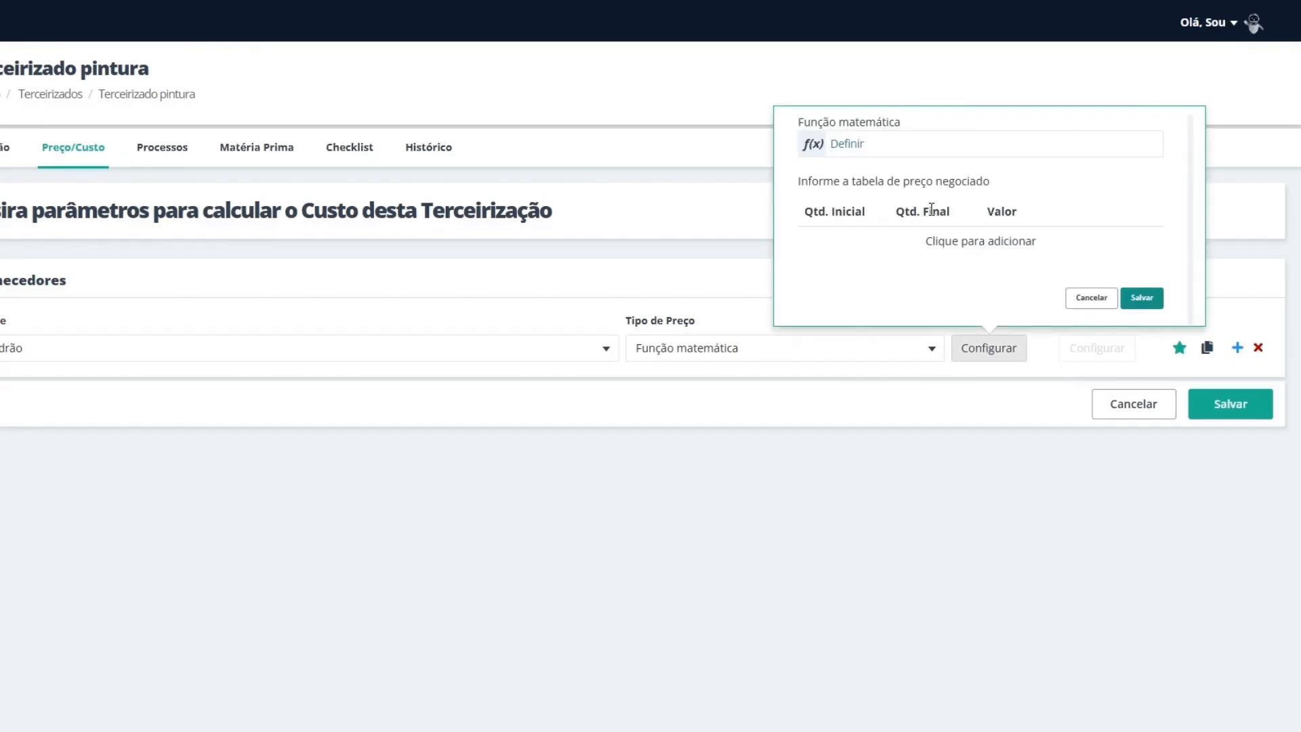
left_click(844, 156)
left_click(843, 156)
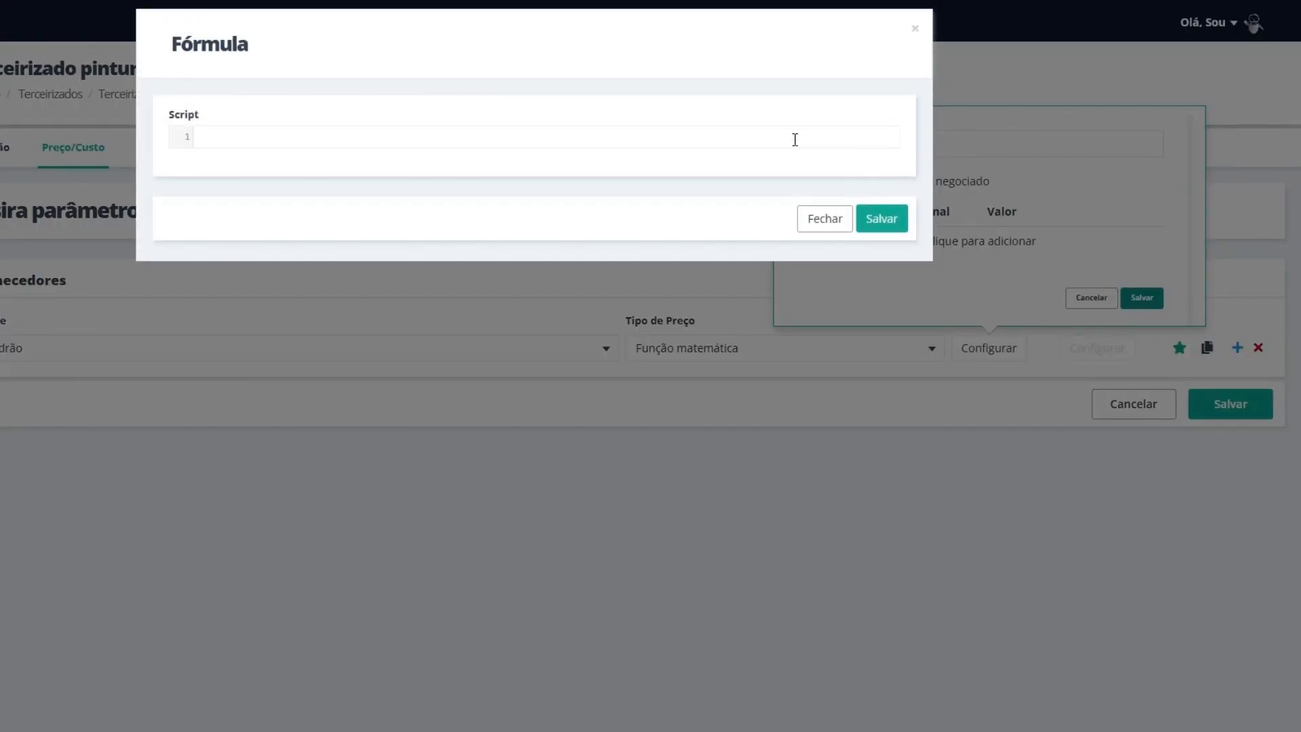
type("metragem_quadrada")
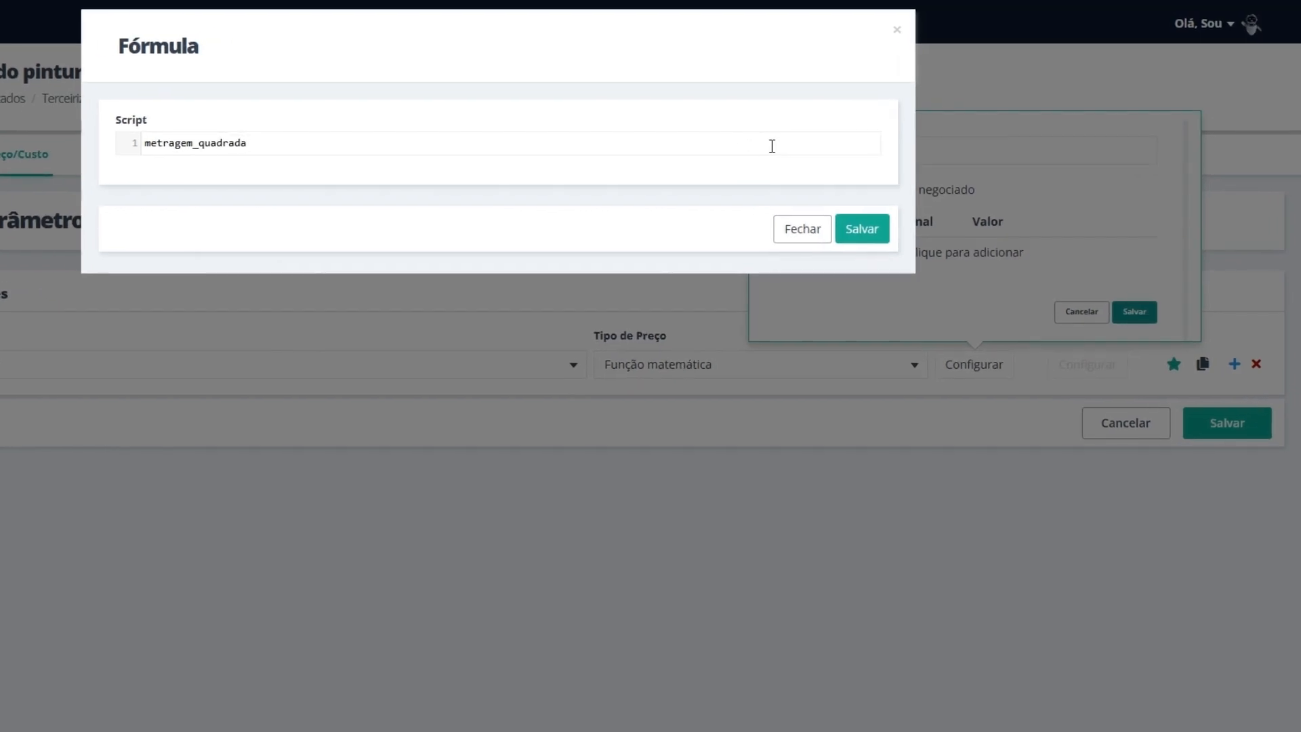
left_click(870, 231)
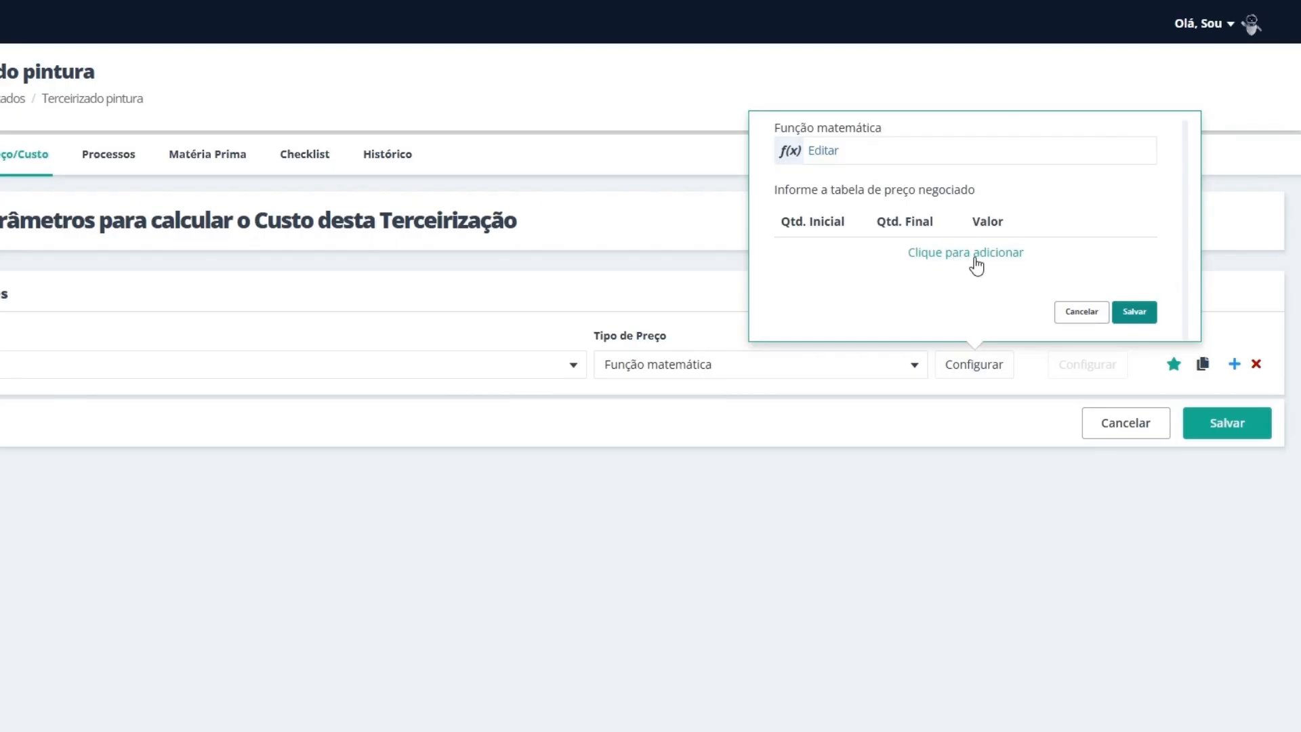
Add a negotiated price tier for quantities 0,01 to 10 at R$ 80
left_click(1000, 254)
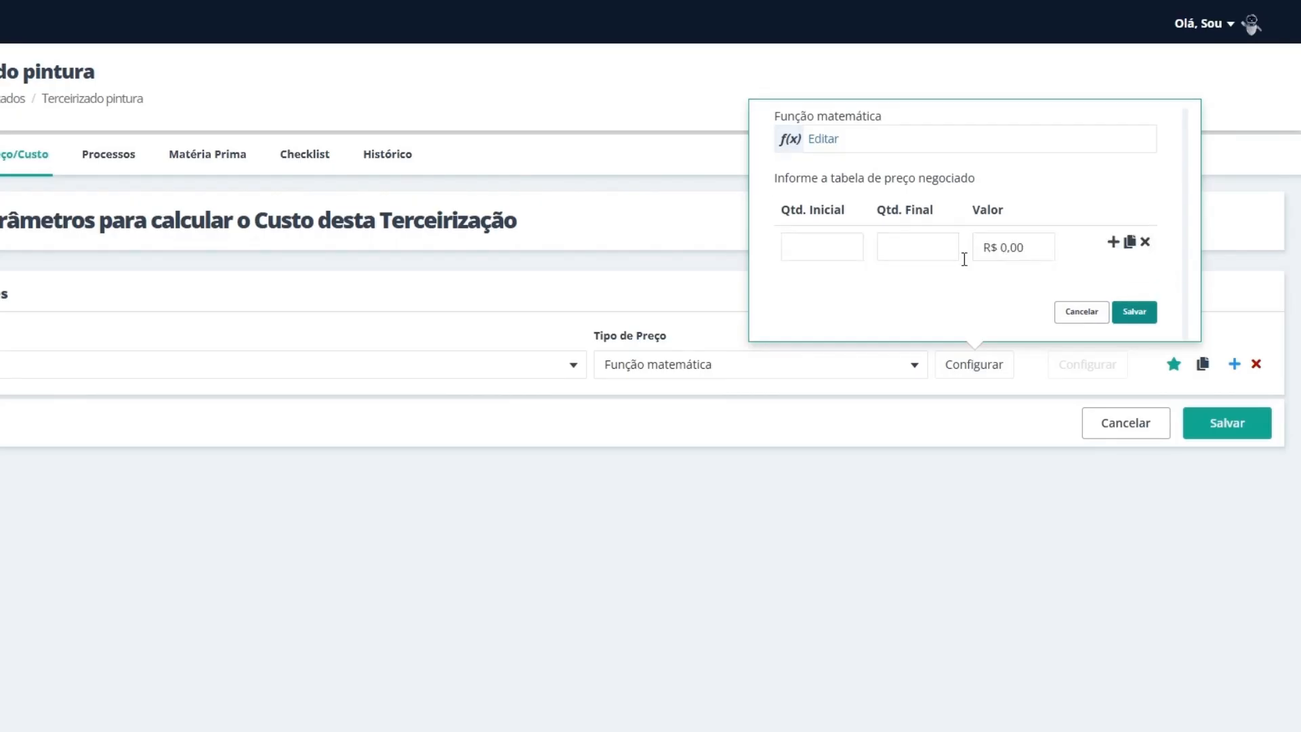
left_click(846, 246)
type("0,01")
left_click(930, 258)
type("10")
left_click(1015, 241)
type("80")
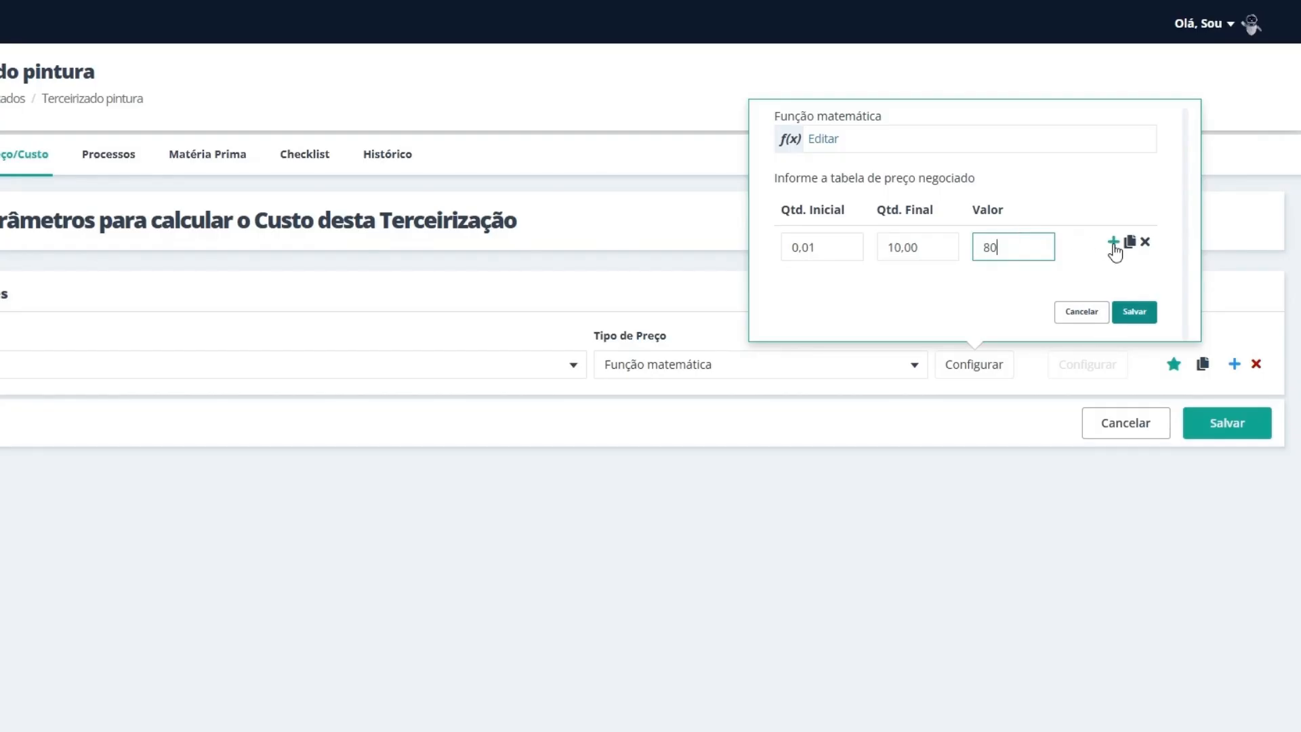
Add a second price tier for quantities 10,01 to 50 at R$ 70
left_click(1113, 242)
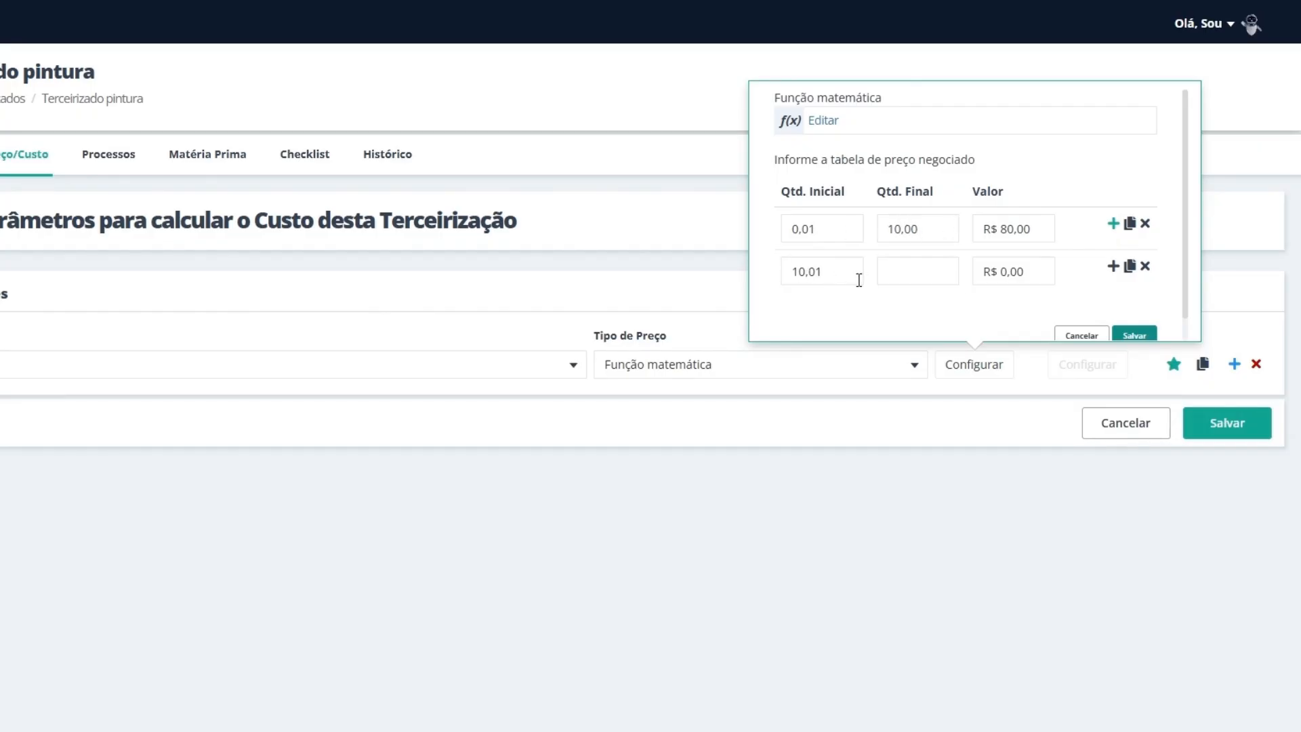
left_click(932, 269)
type("50")
left_click(1026, 271)
type("70")
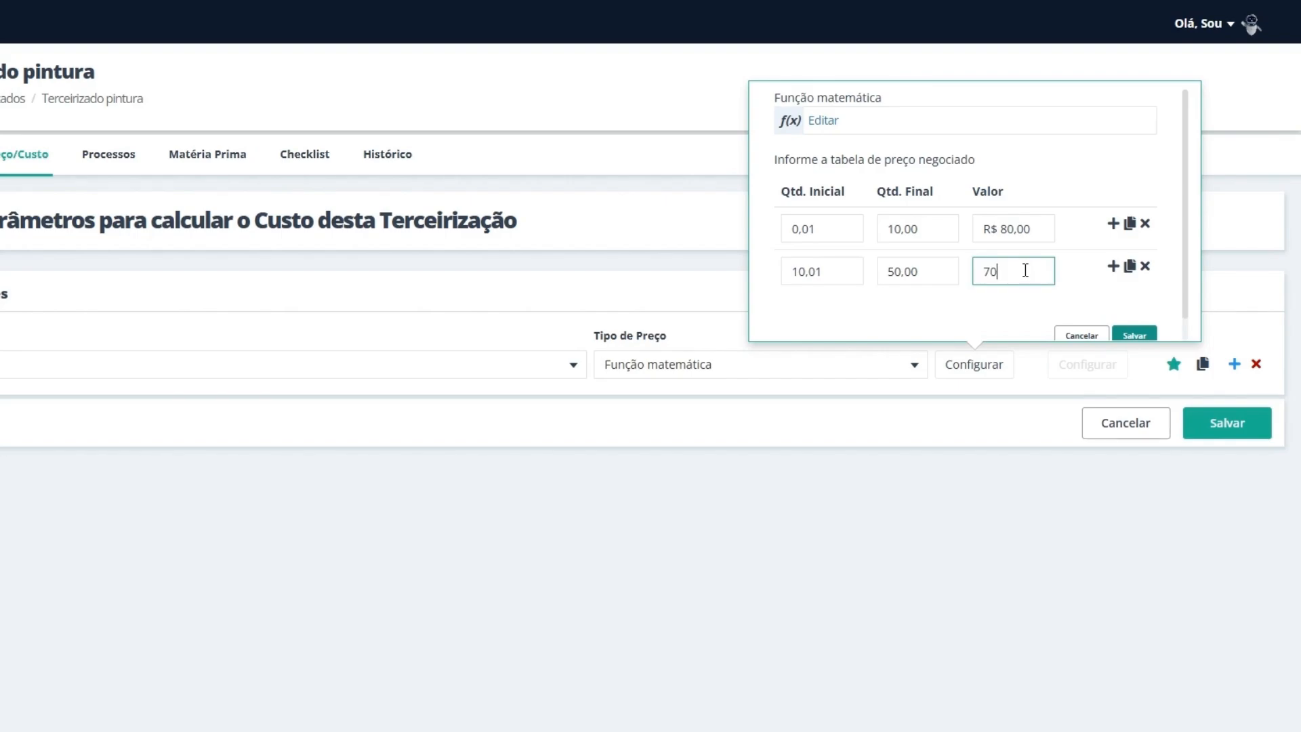
Add a third price tier for quantities 50,01 to 9999996 at R$ 60, and save the price table and Terceirizado pintura
left_click(1112, 270)
left_click(842, 319)
left_click(934, 318)
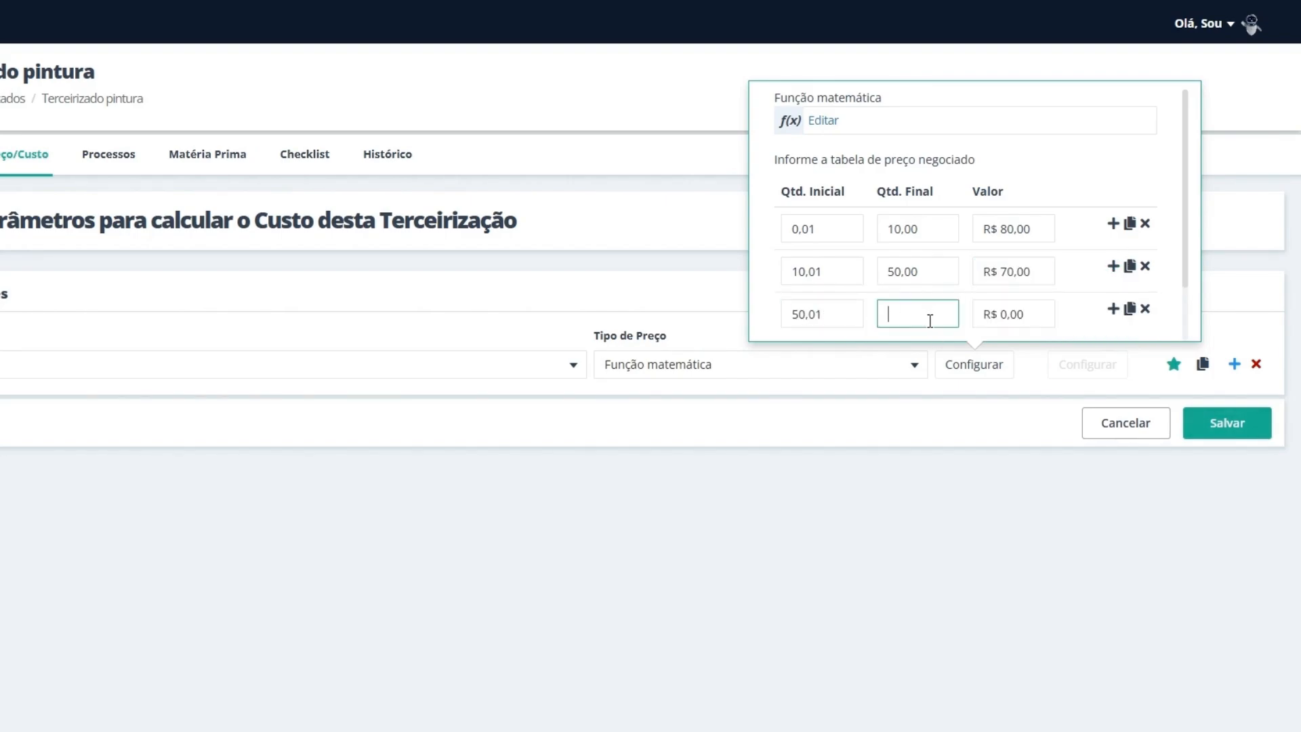
type("99999996,0C")
left_click(1024, 316)
type("60")
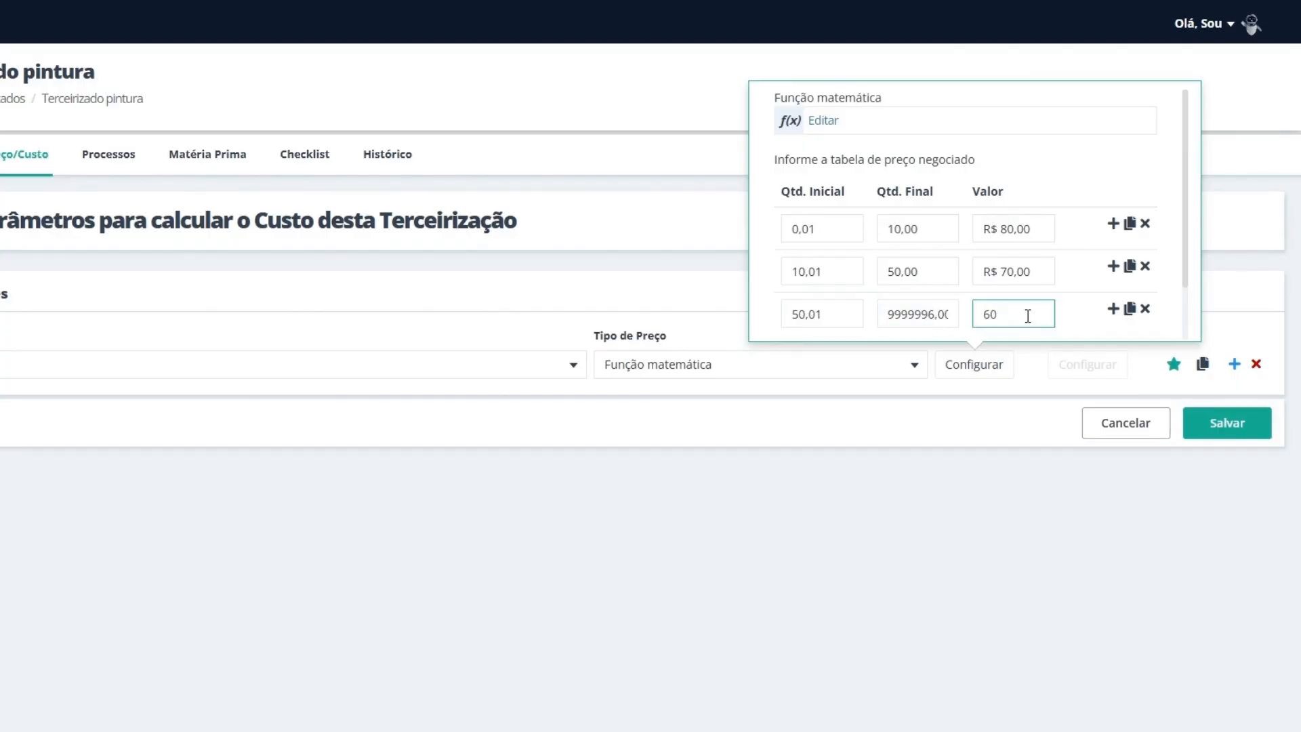
scroll(1186, 287, "down", 2)
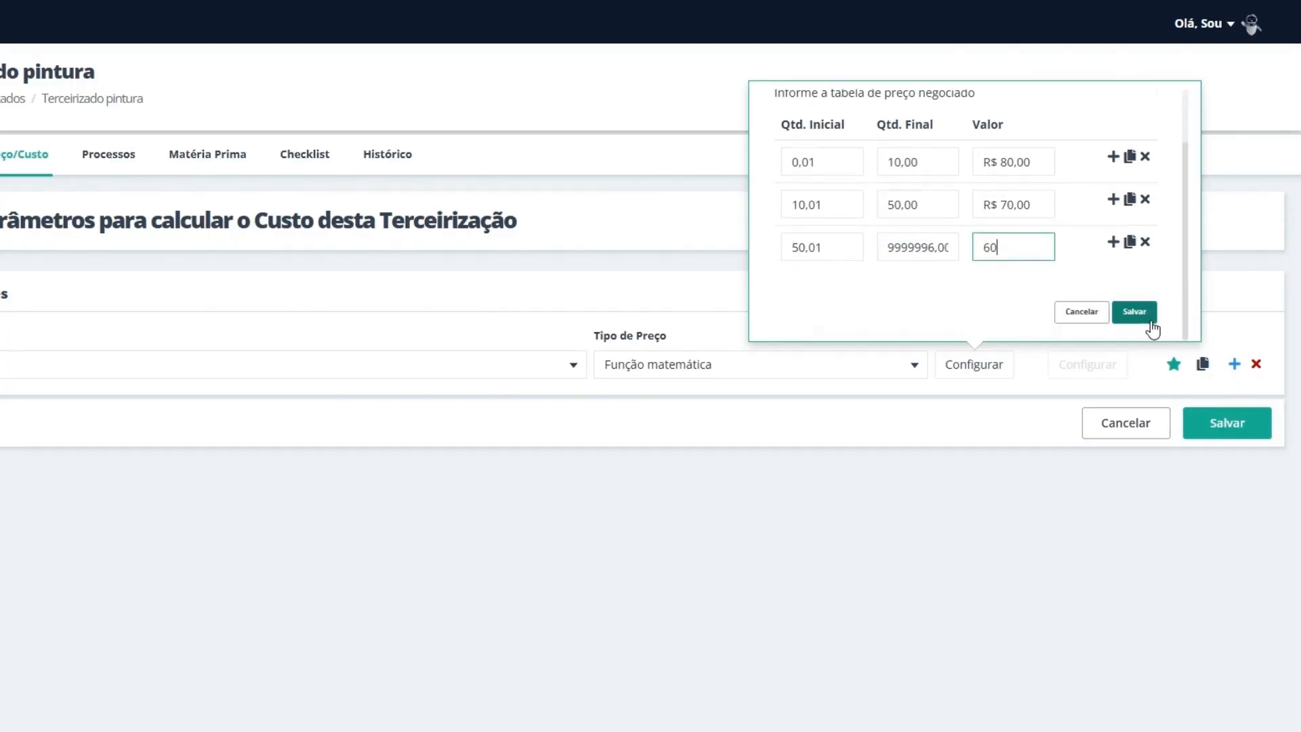
left_click(1138, 315)
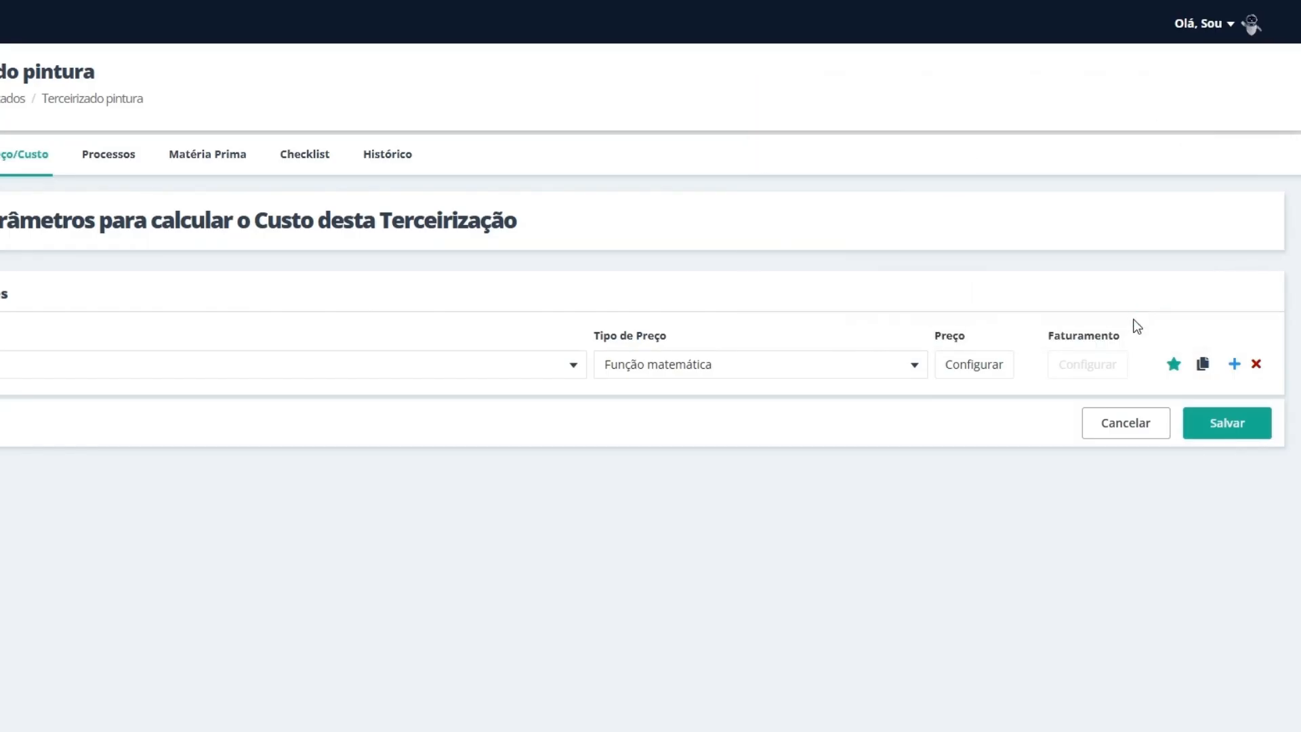
left_click(1229, 429)
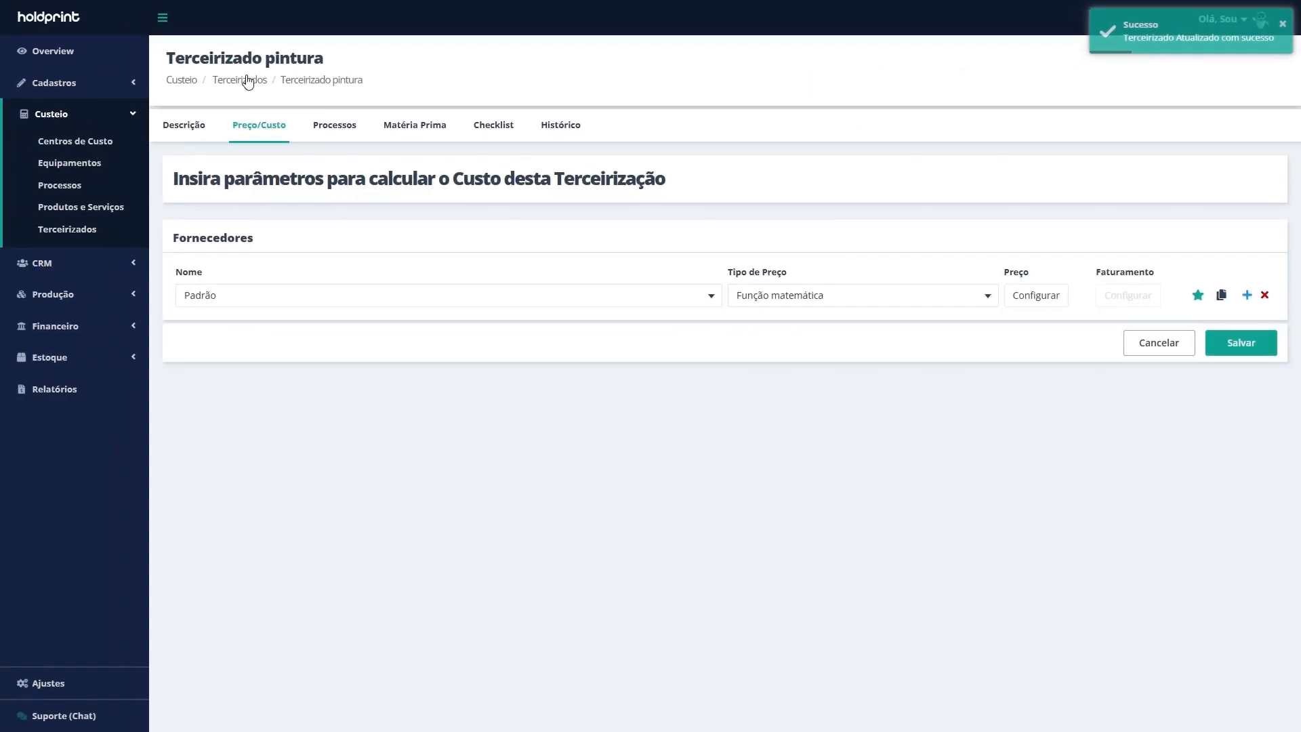
Create another outsourced item from the Terceirizado template and name it Terceirizado refile
left_click(250, 81)
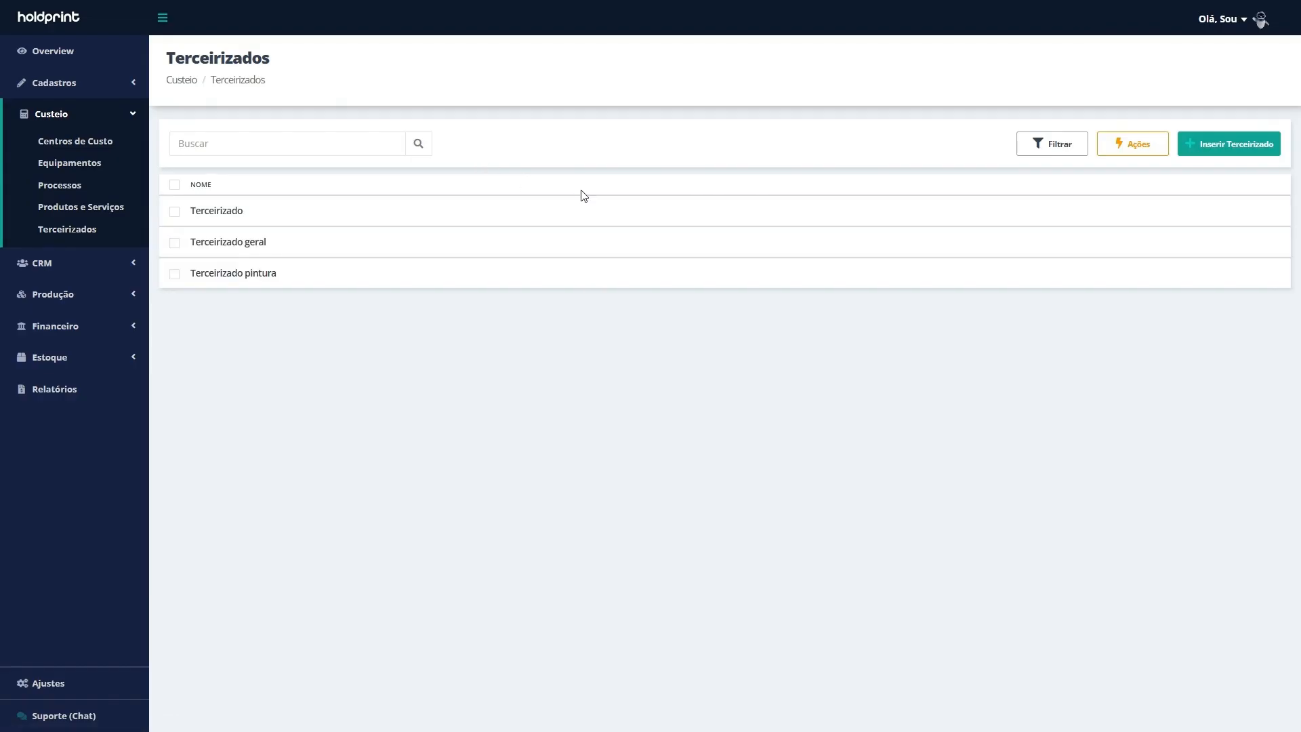
left_click(1232, 149)
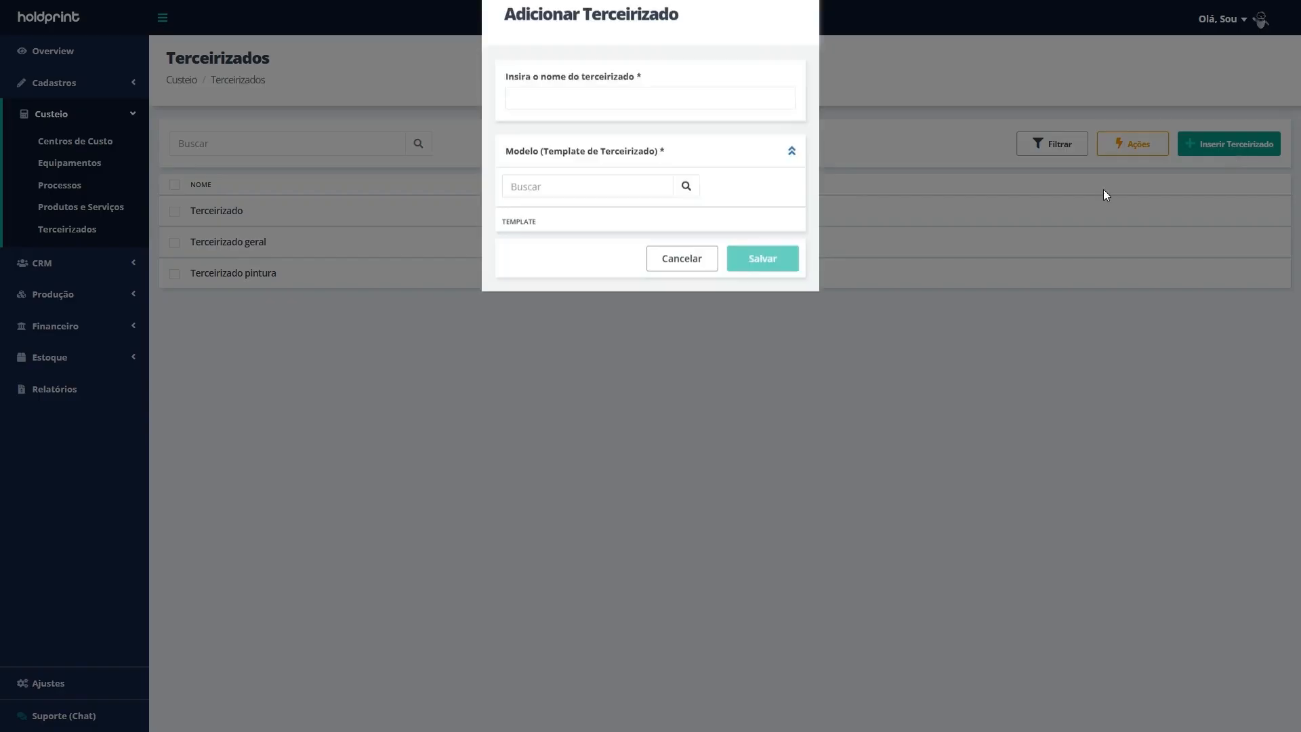
left_click(789, 274)
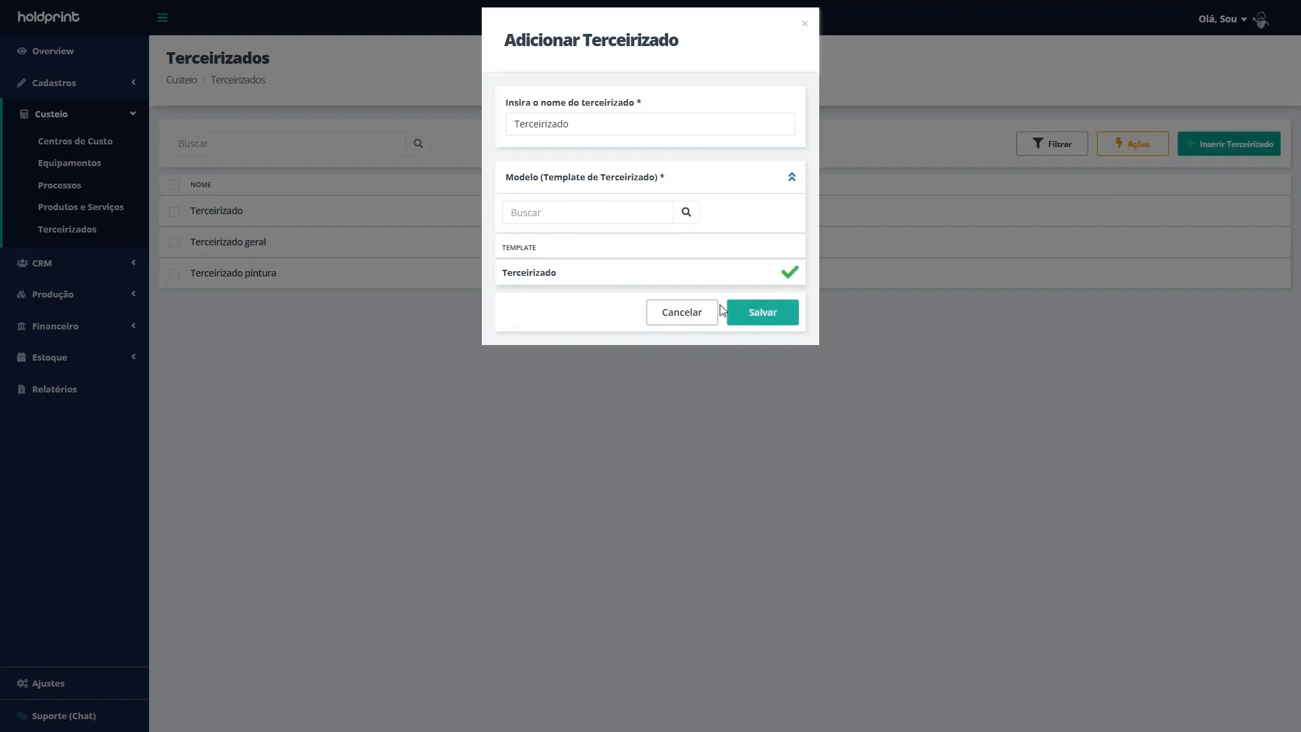
left_click(736, 312)
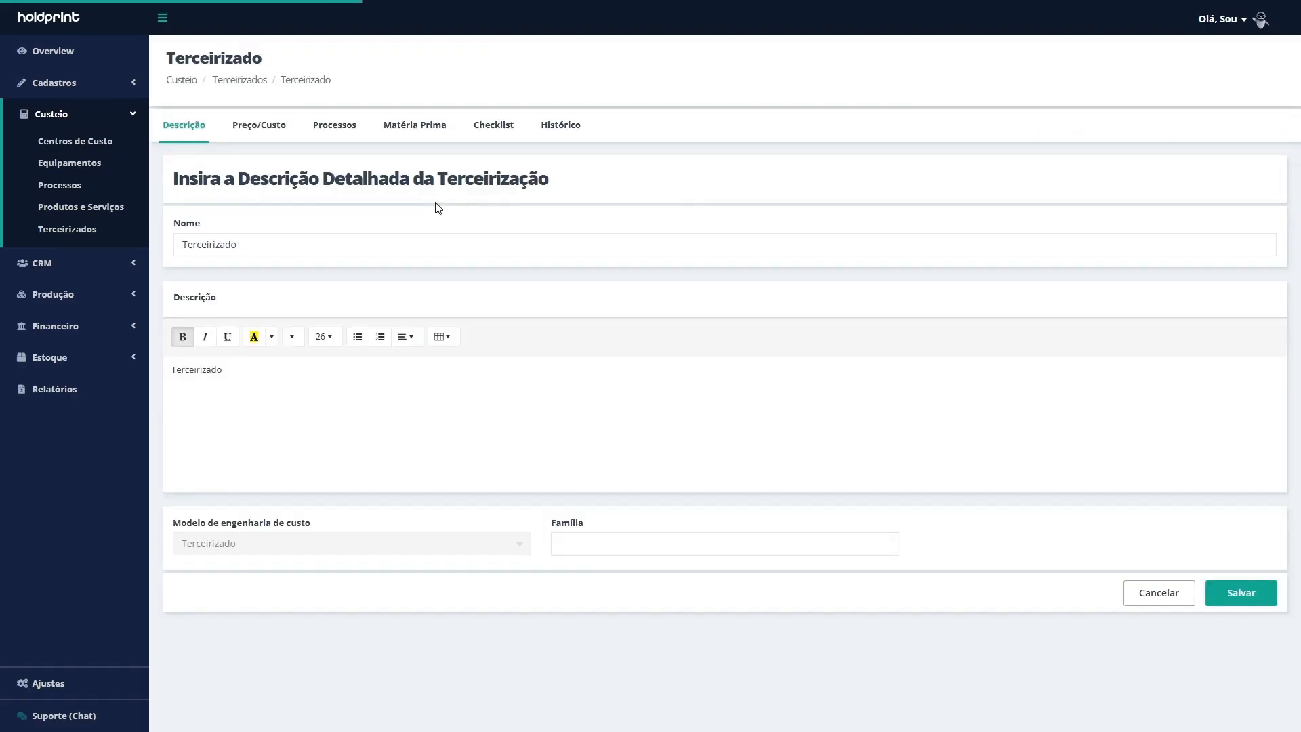
left_click(352, 245)
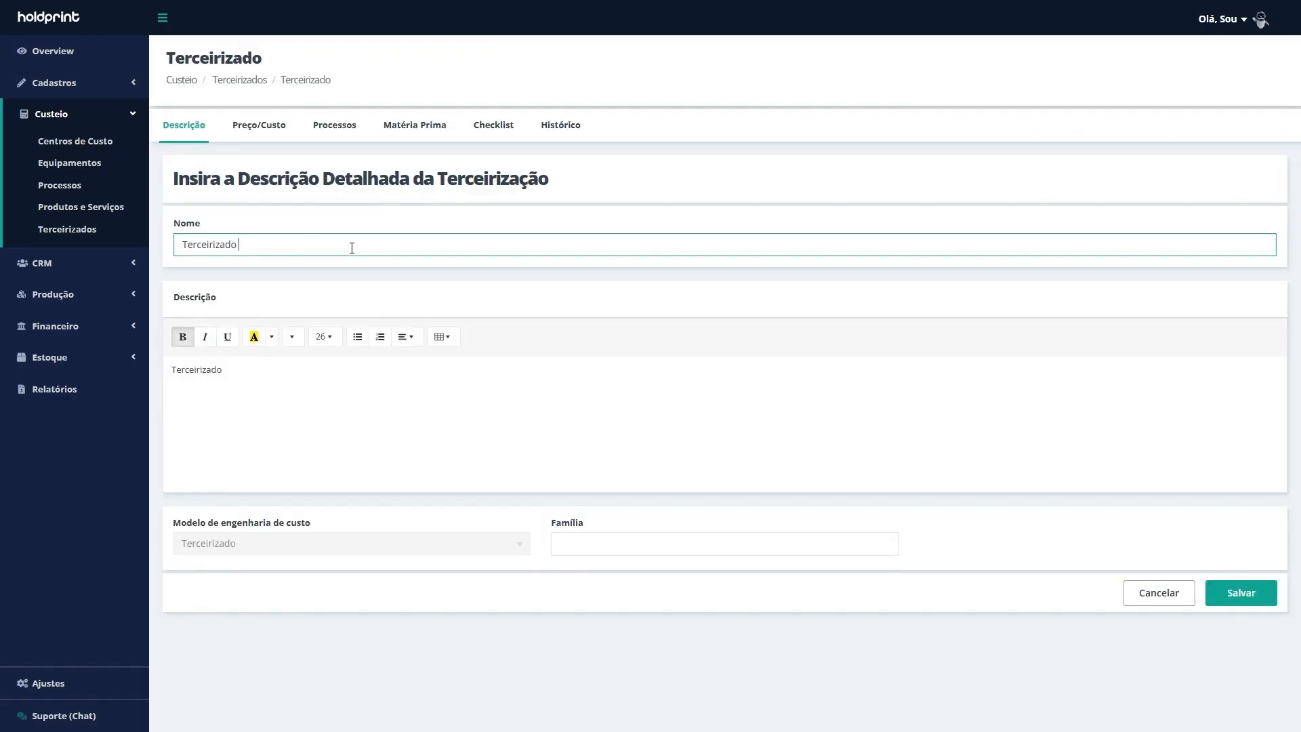
type("refile")
Switch the Padrão supplier of Terceirizado refile to Função matemática pricing with the formula perimetro
left_click(234, 120)
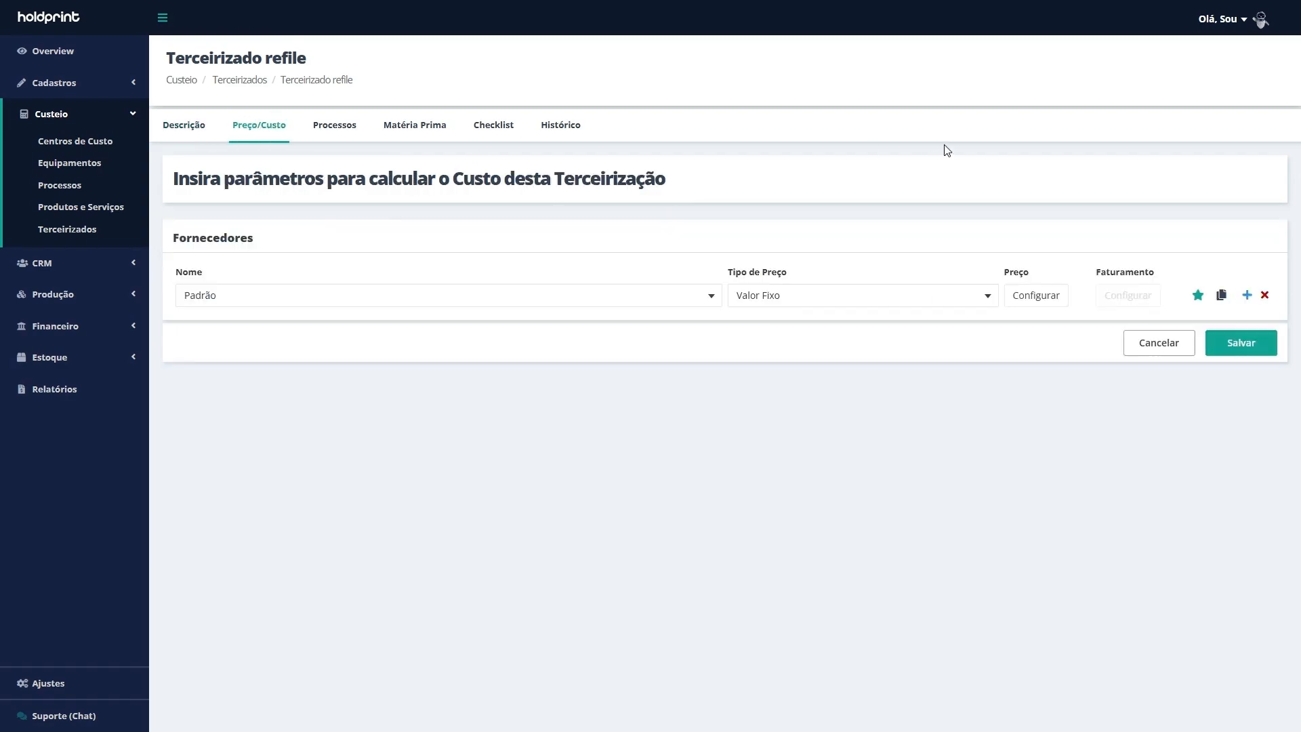
left_click(982, 296)
left_click(979, 330)
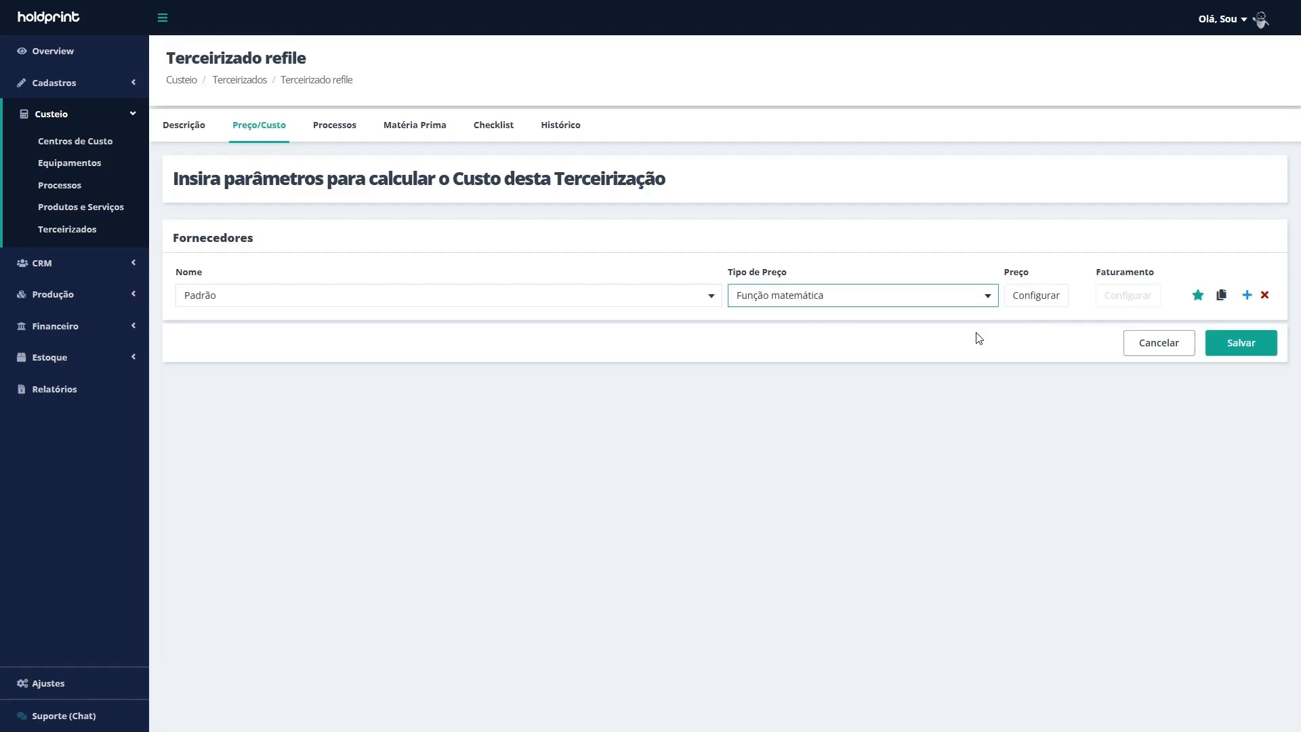
left_click(1031, 300)
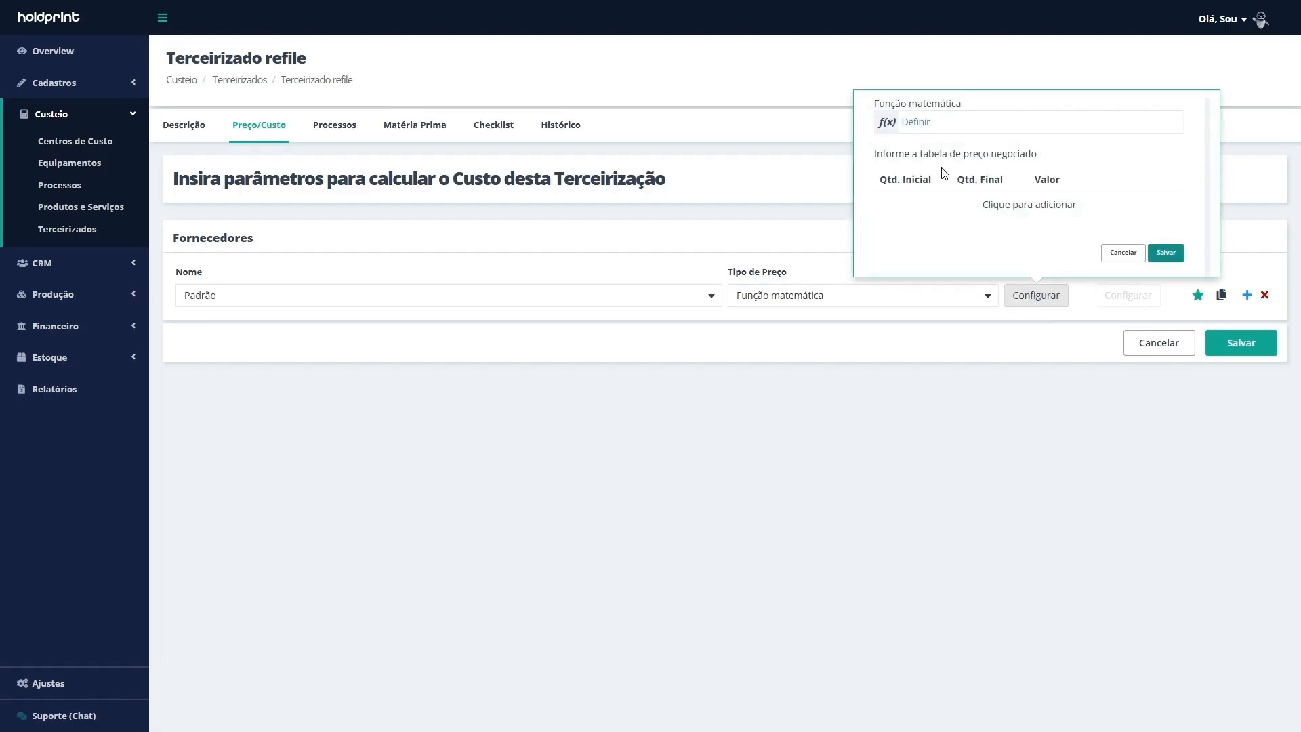
left_click(915, 123)
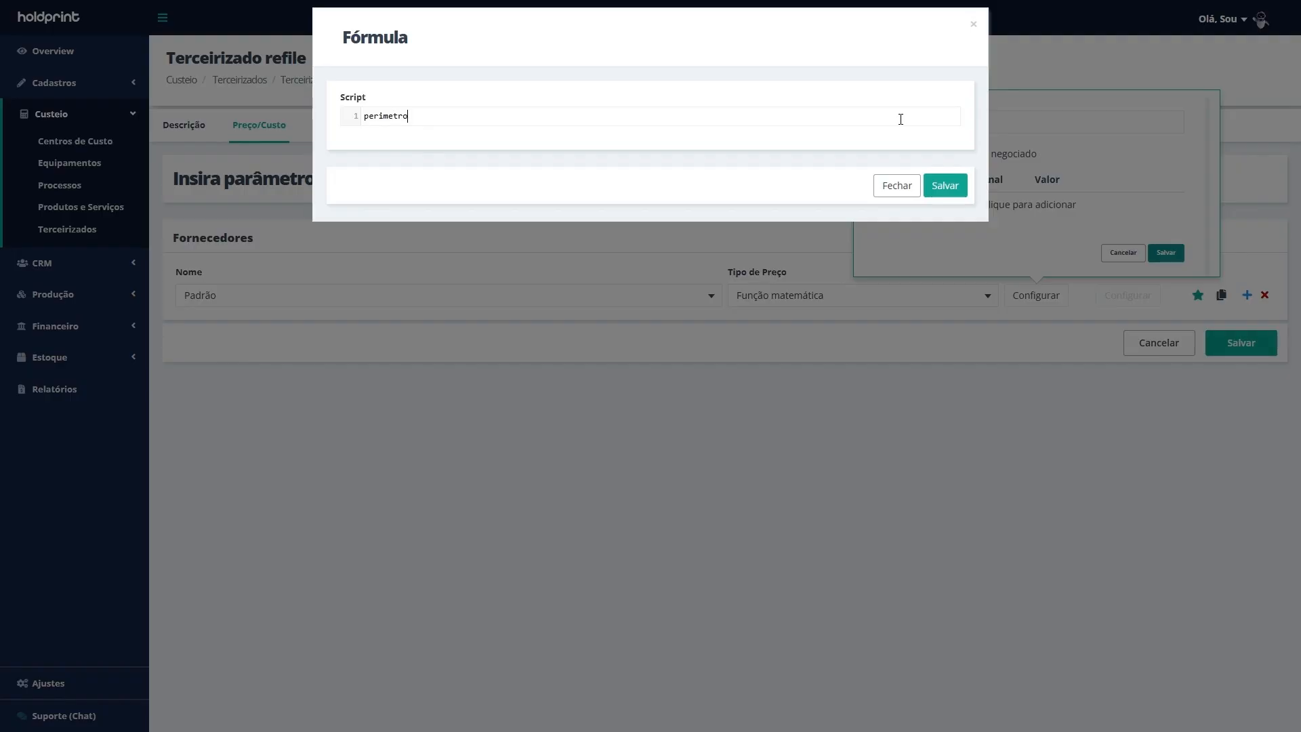
left_click(945, 187)
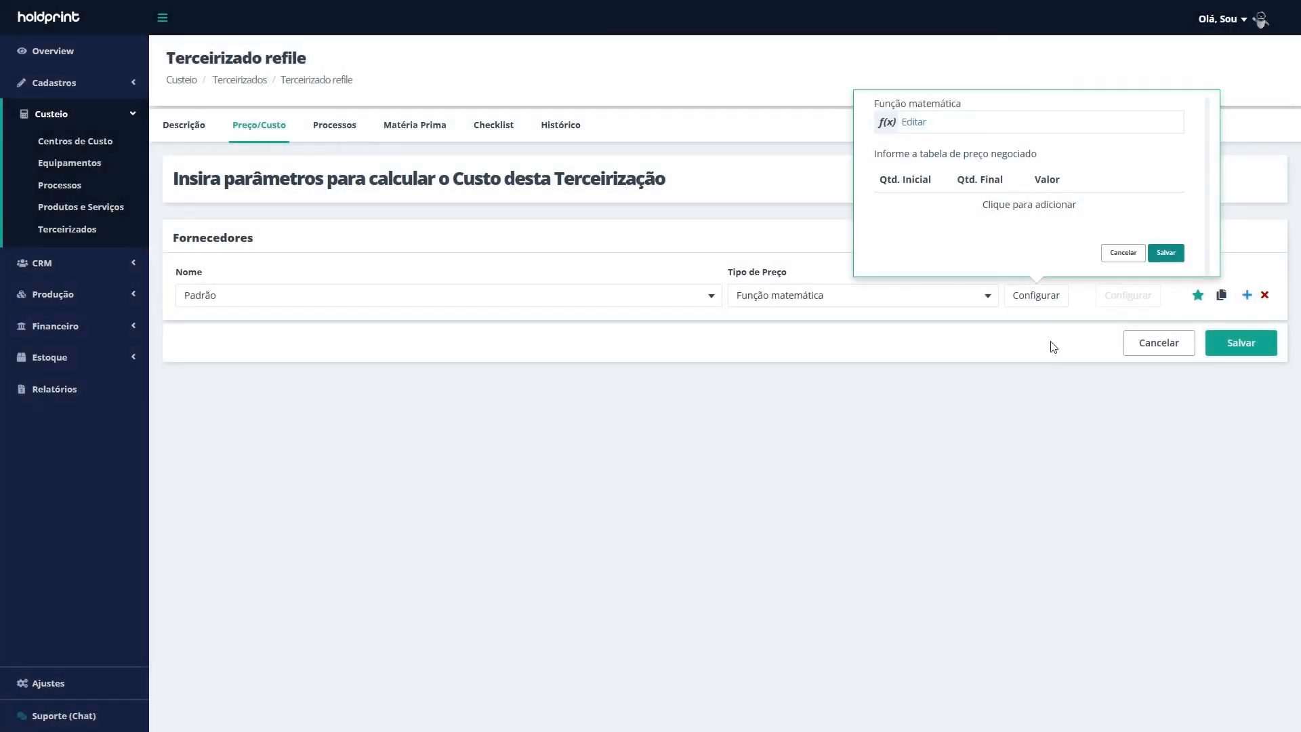
Add negotiated price tiers of R$ 4 for quantities 0,01 to 10 and R$ 3 for 10,01 to 50
left_click(1037, 206)
left_click(934, 200)
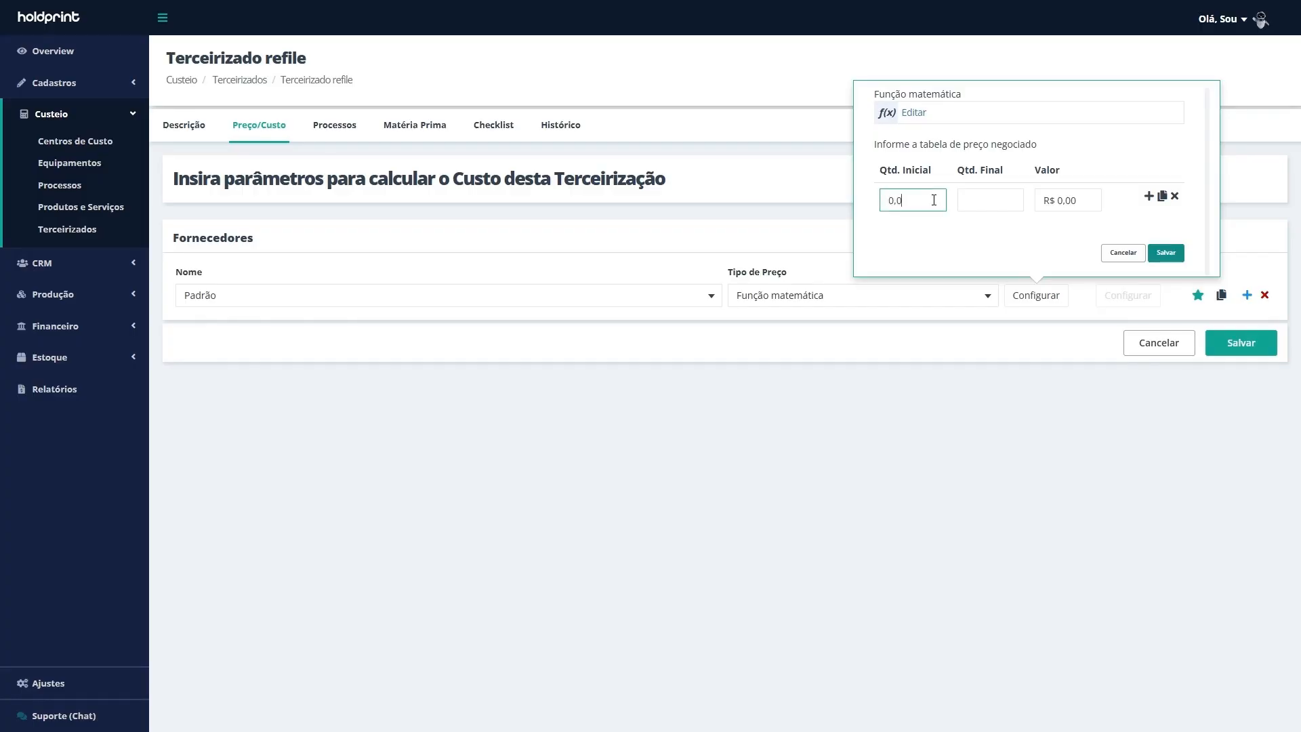
left_click(983, 201)
type("10")
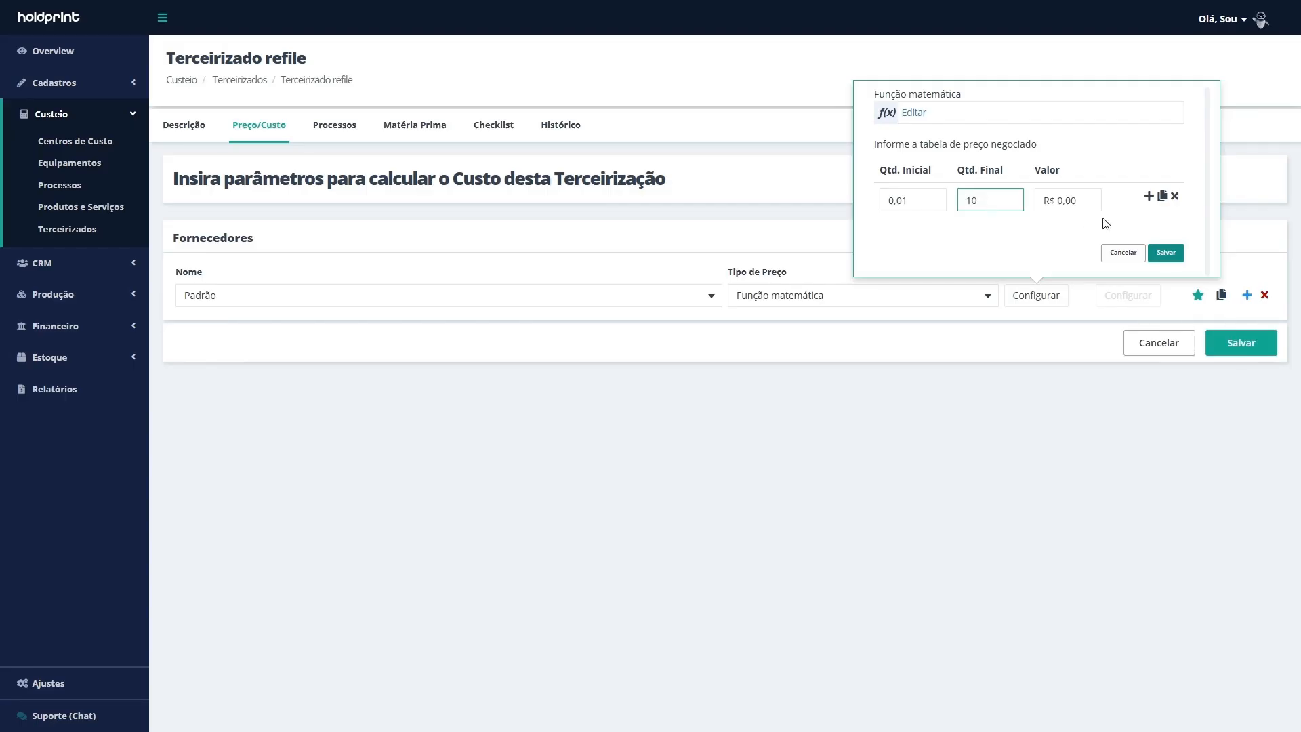
left_click(1093, 206)
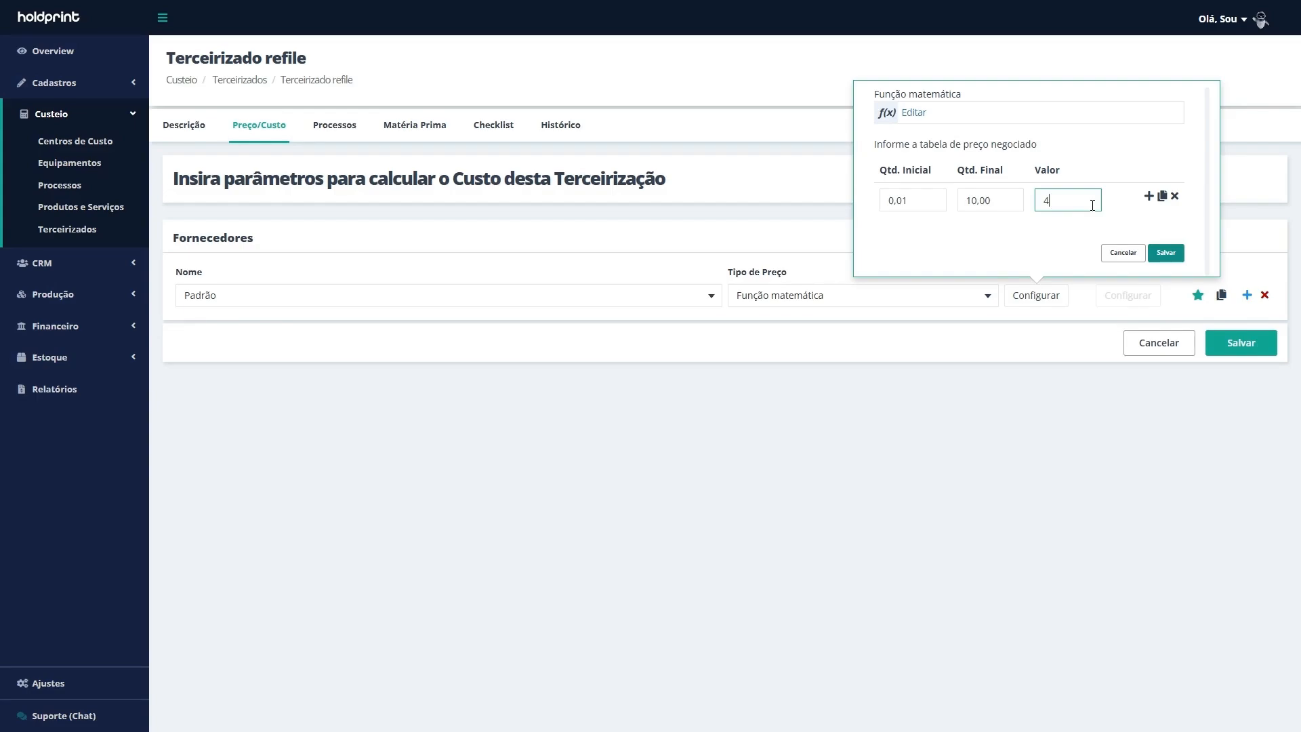
left_click(1149, 196)
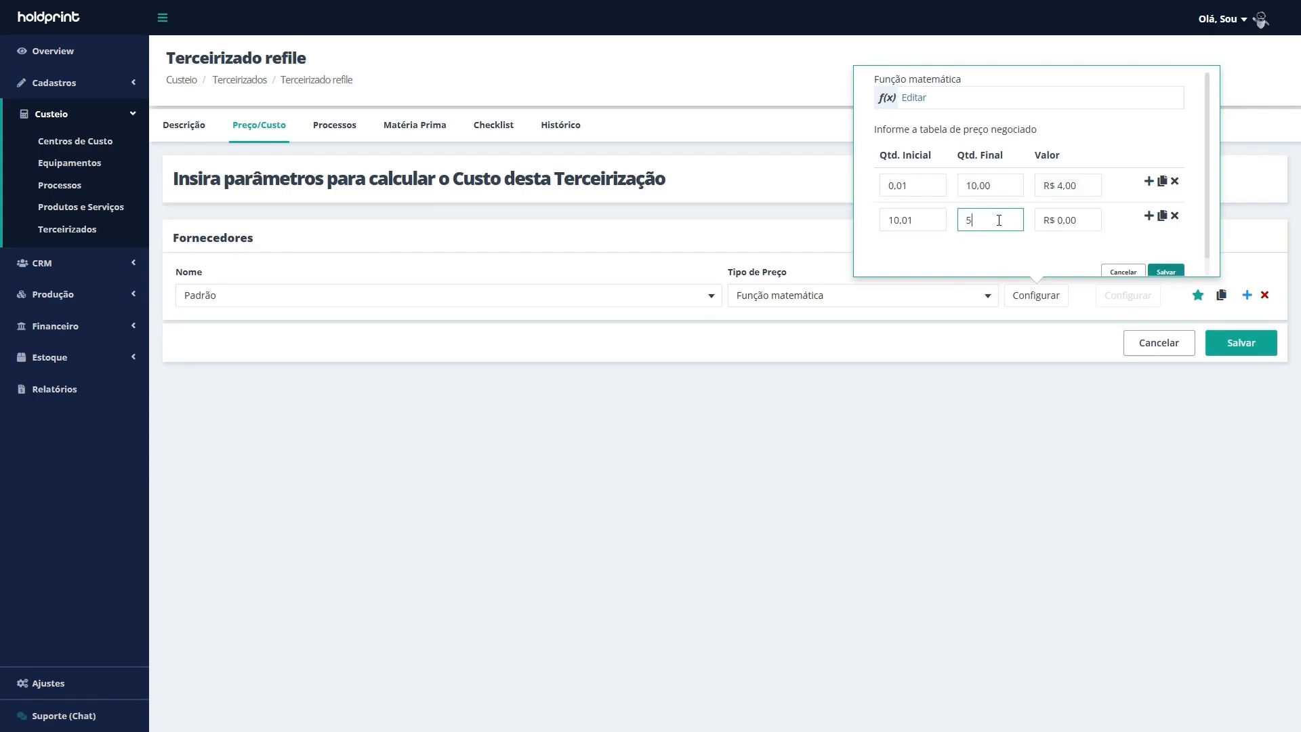
left_click(1064, 223)
type("3")
Add a price tier for quantities 50,01 to 9999999 at R$ 2,50, and save the price table and Terceirizado refile
left_click(1149, 216)
left_click(998, 255)
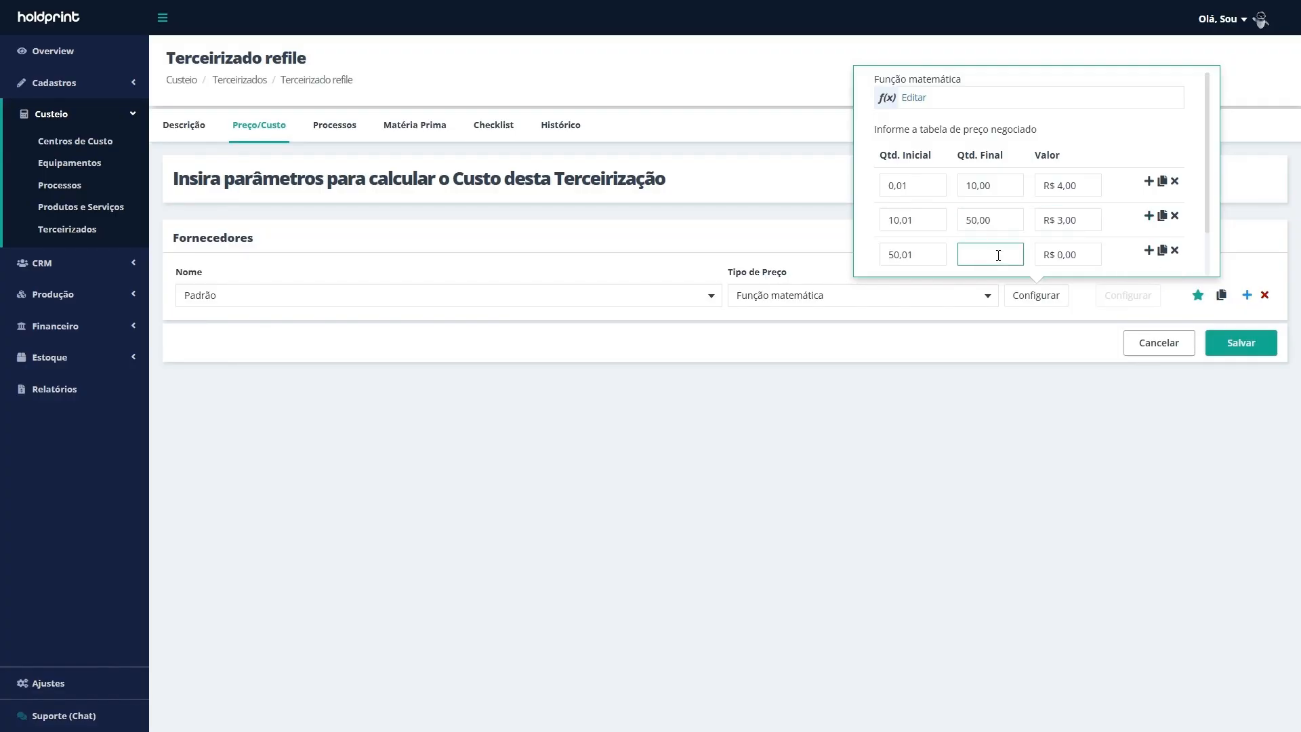
type("9999999")
left_click(1064, 254)
type("2,50")
scroll(1064, 255, "down", 2)
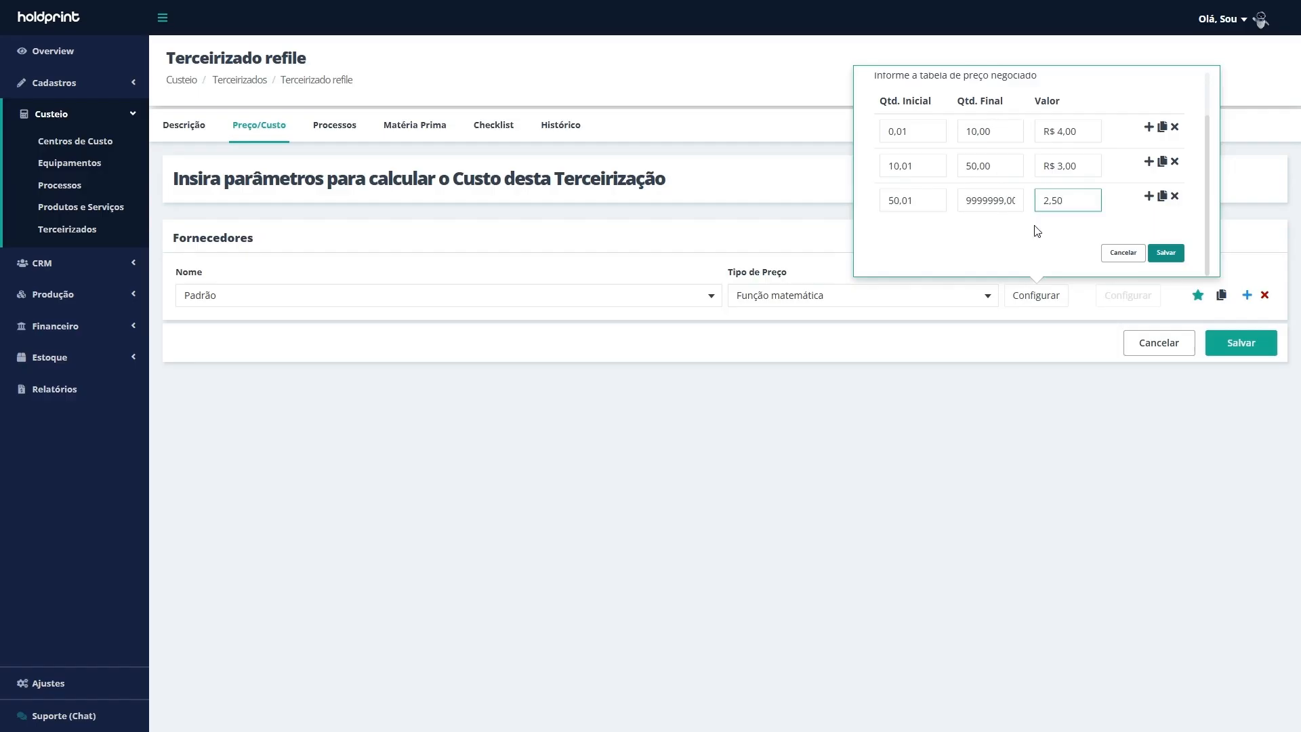
left_click(1165, 255)
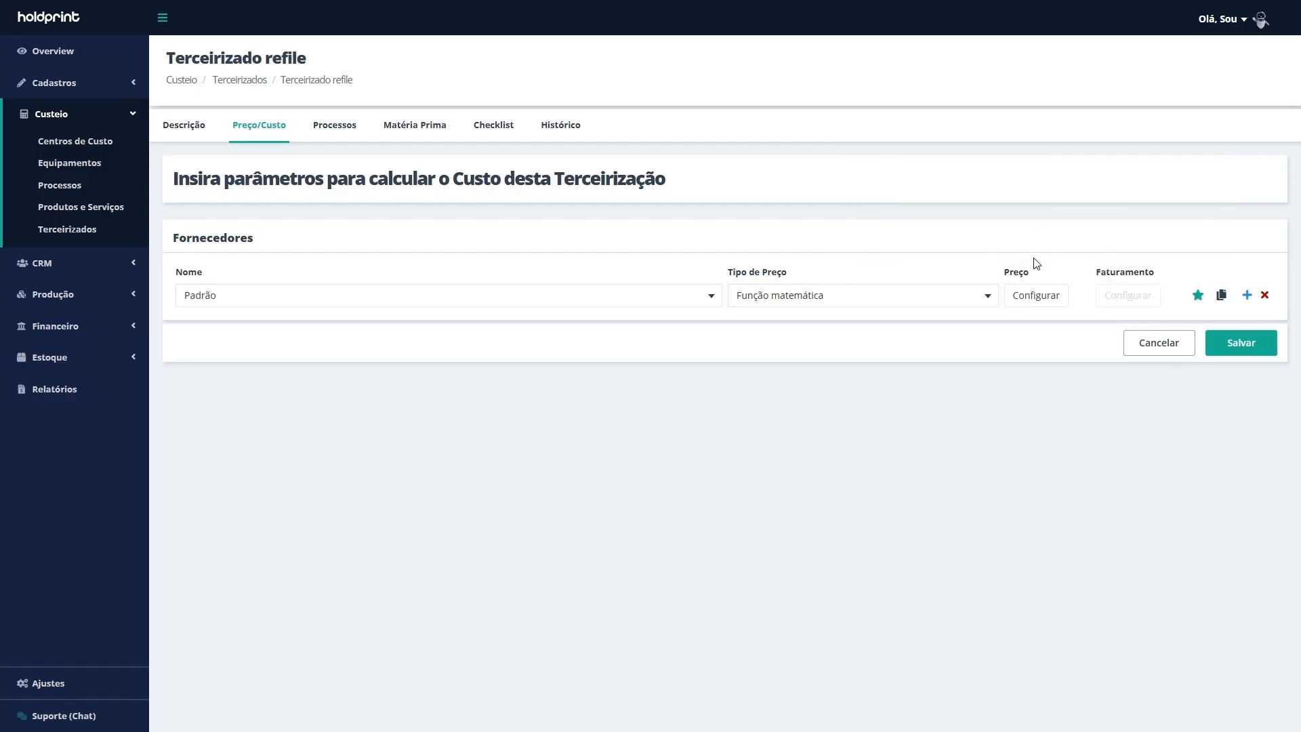
left_click(1248, 354)
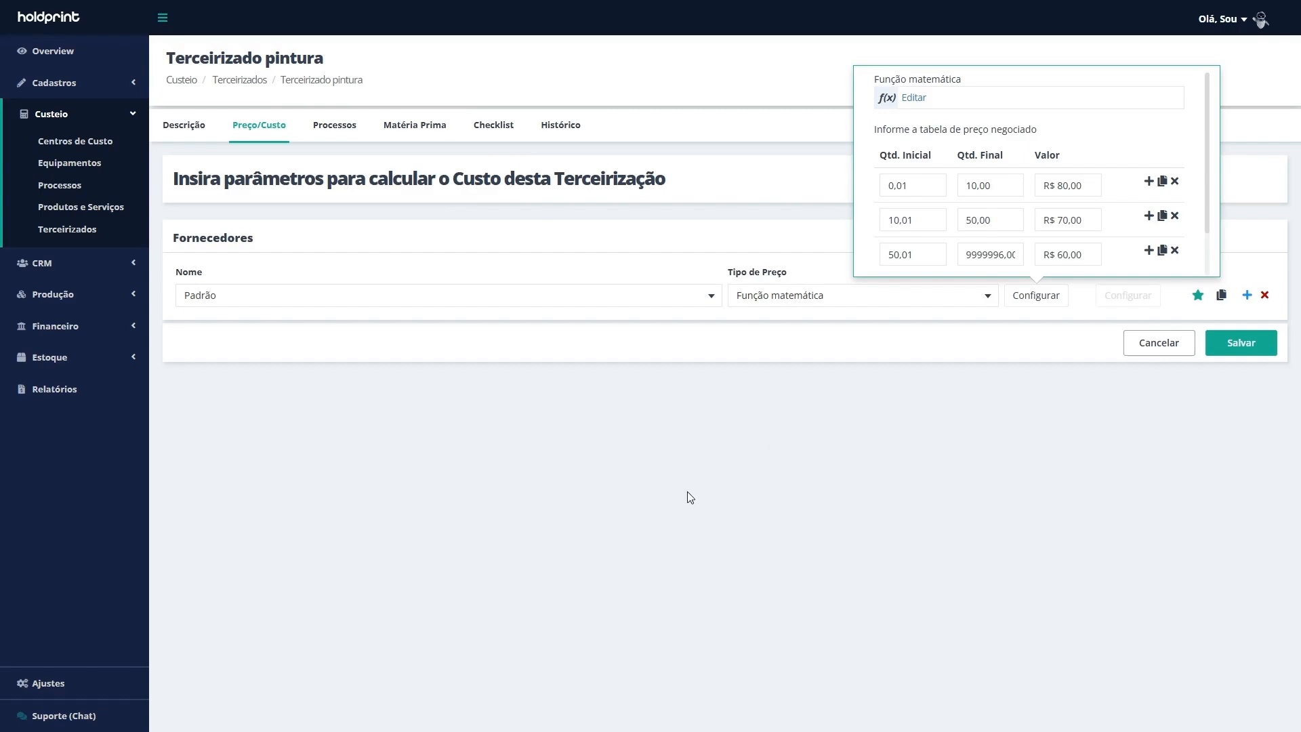
Duplicate the product Adesivo Branco Impresso in the Adesivos family of Produtos e Serviços
left_click(90, 209)
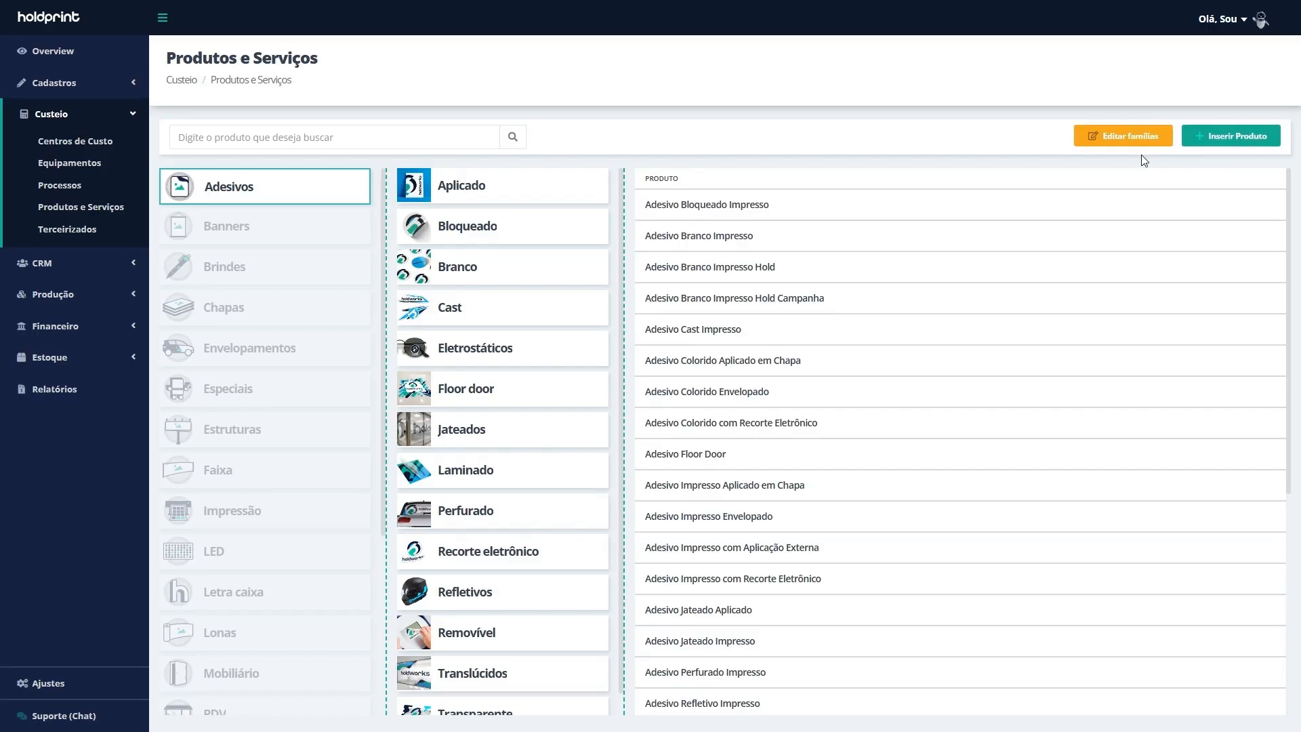
mouse_move(1106, 241)
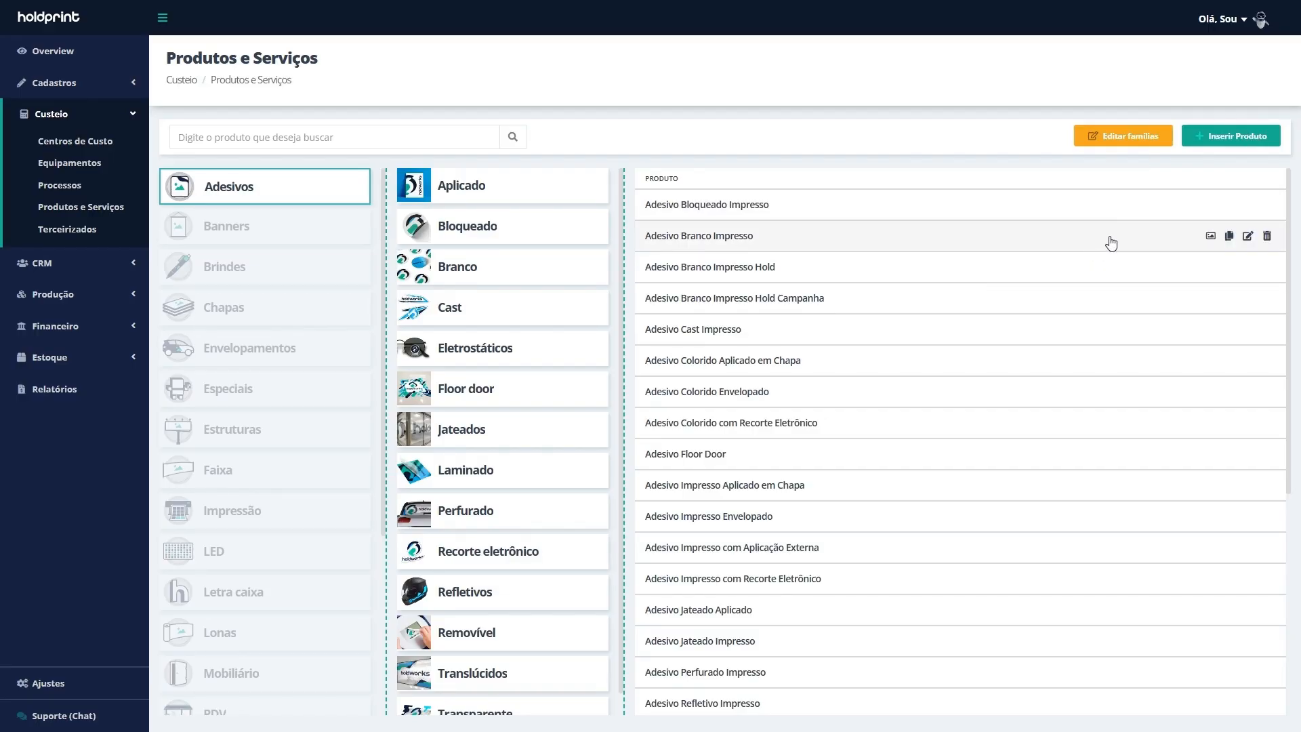
left_click(1232, 236)
left_click(705, 450)
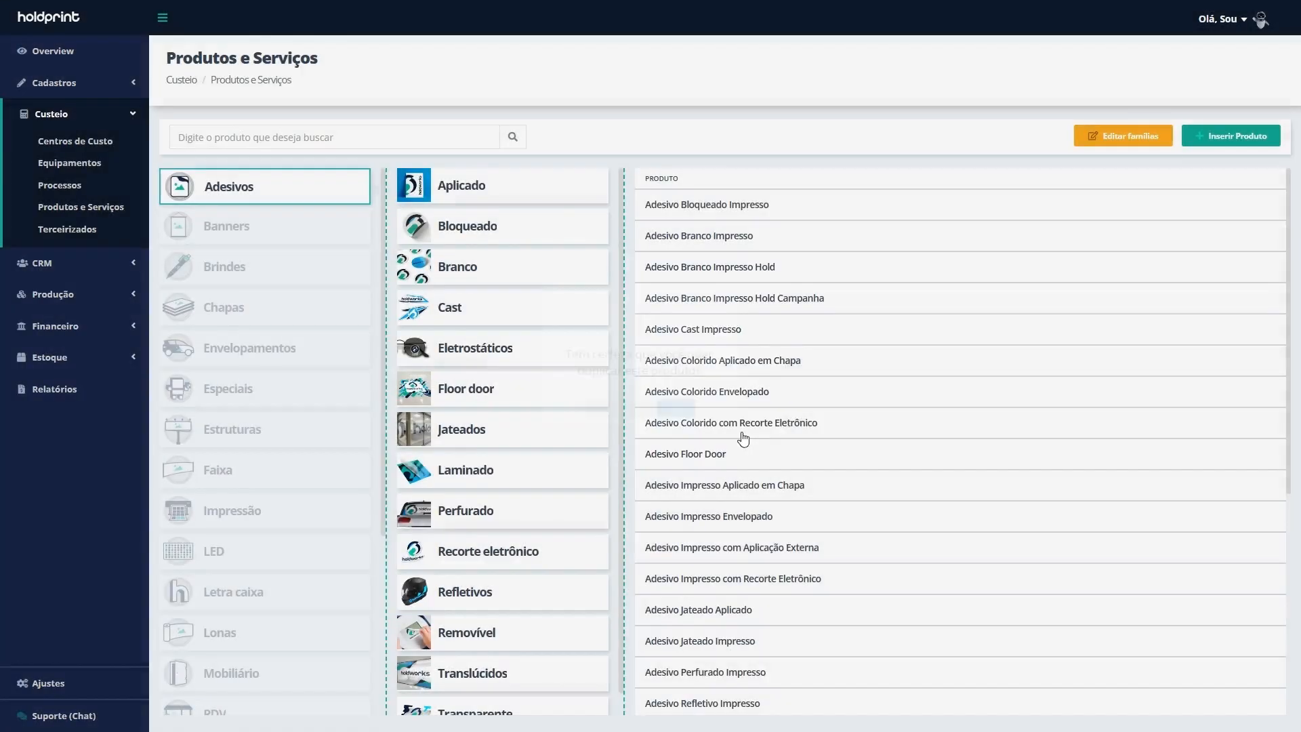
left_click(647, 432)
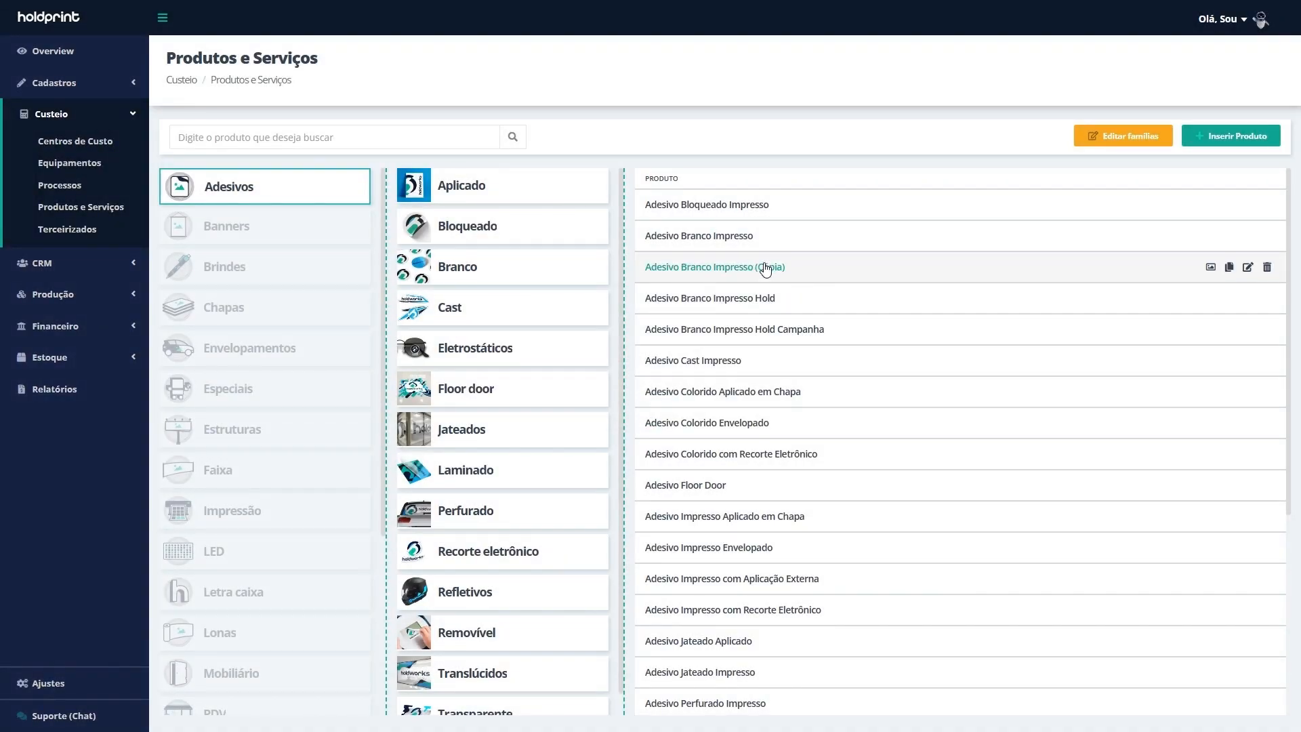
Open the copied product and rename it Adesivo Branco Impresso *
left_click(692, 269)
left_click(413, 241)
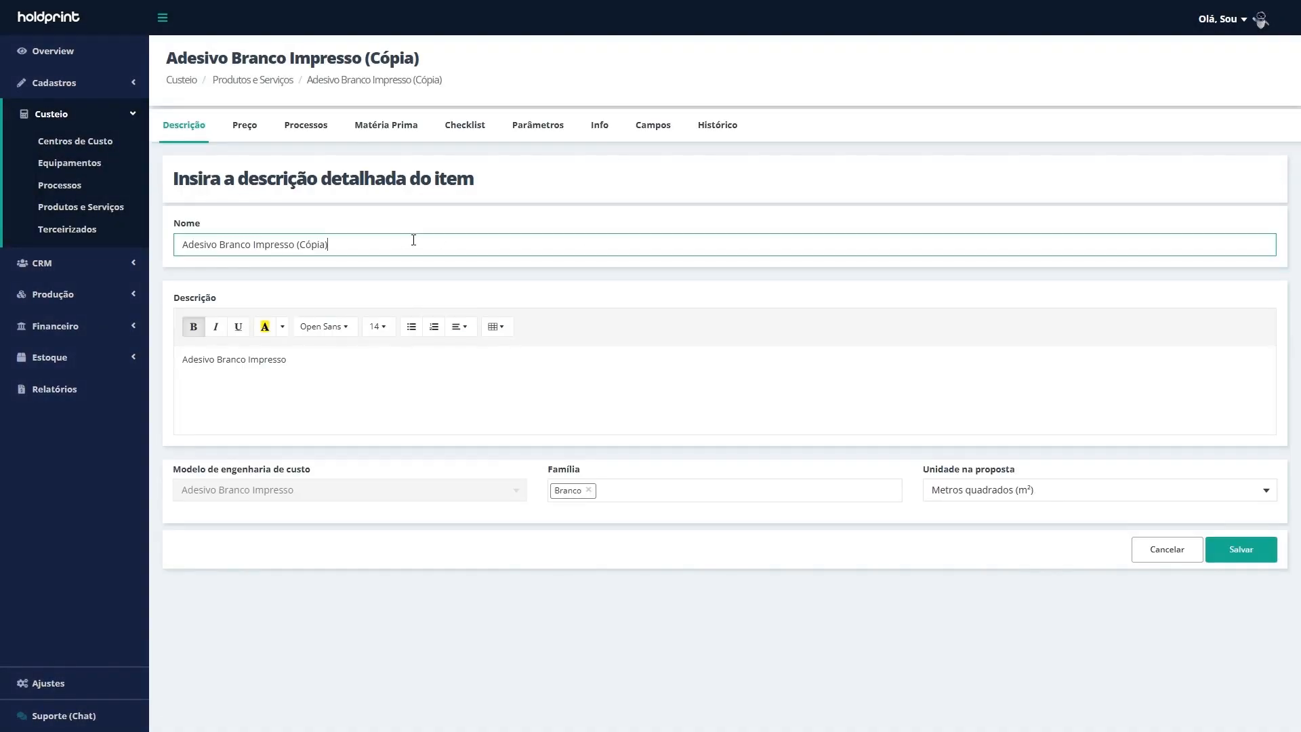
key("BackSpace")
key("BackSpace")
key("BackSpace")
key("BackSpace")
key("BackSpace")
key("BackSpace")
type("*")
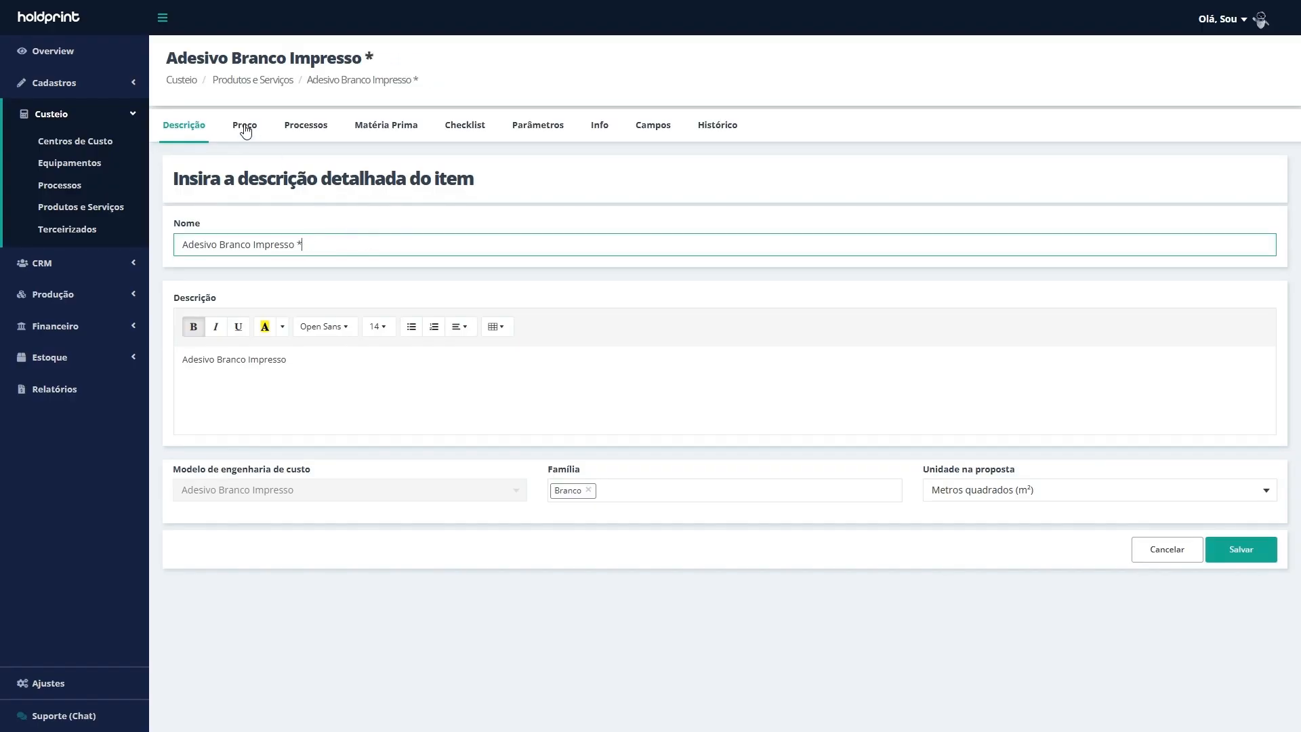
Replace the product's Refile Manual process with the outsourced process Terceirizado refile, and save the product
left_click(300, 129)
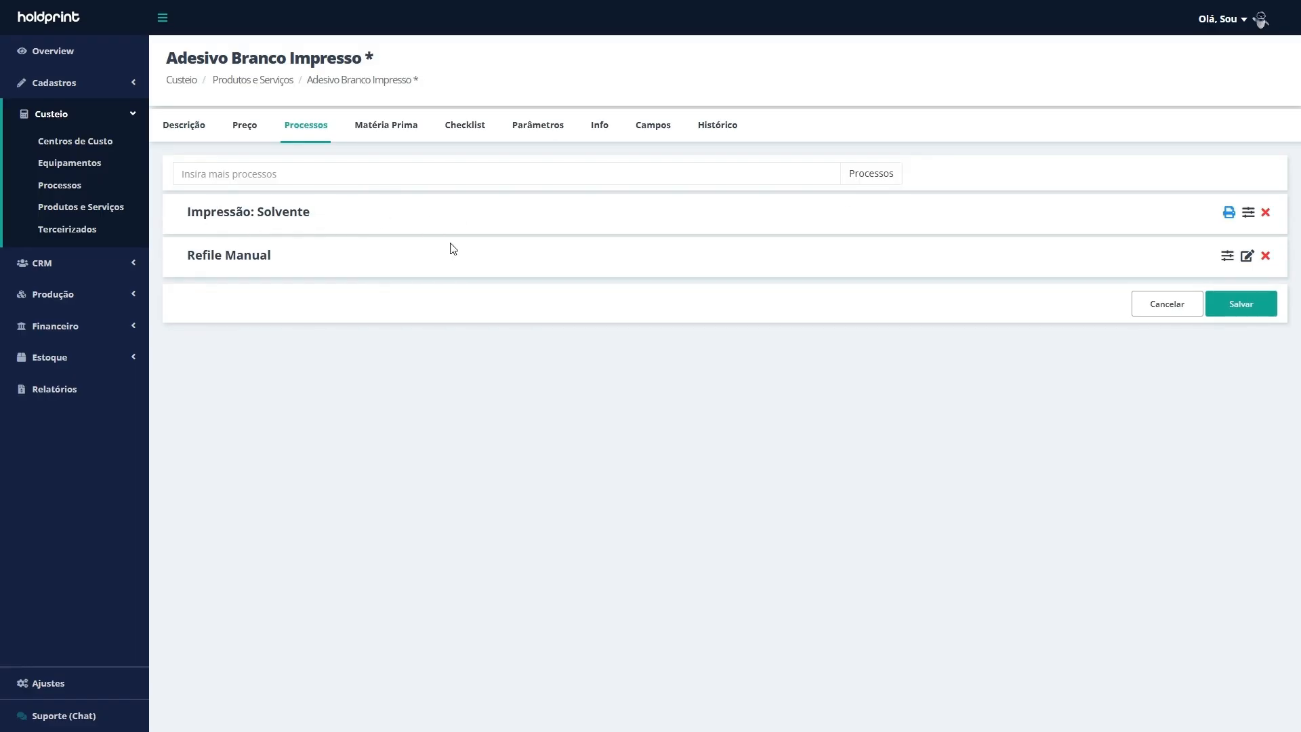
left_click(1265, 257)
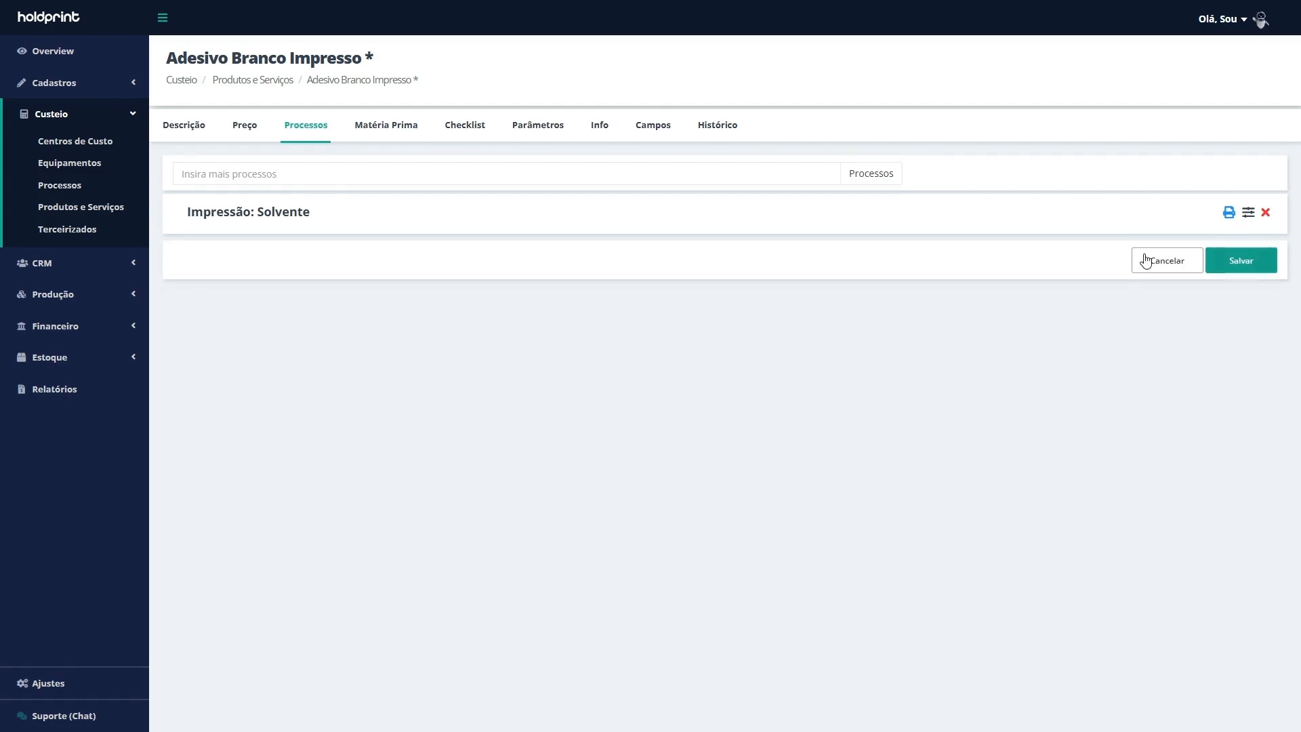
left_click(515, 174)
type("terc")
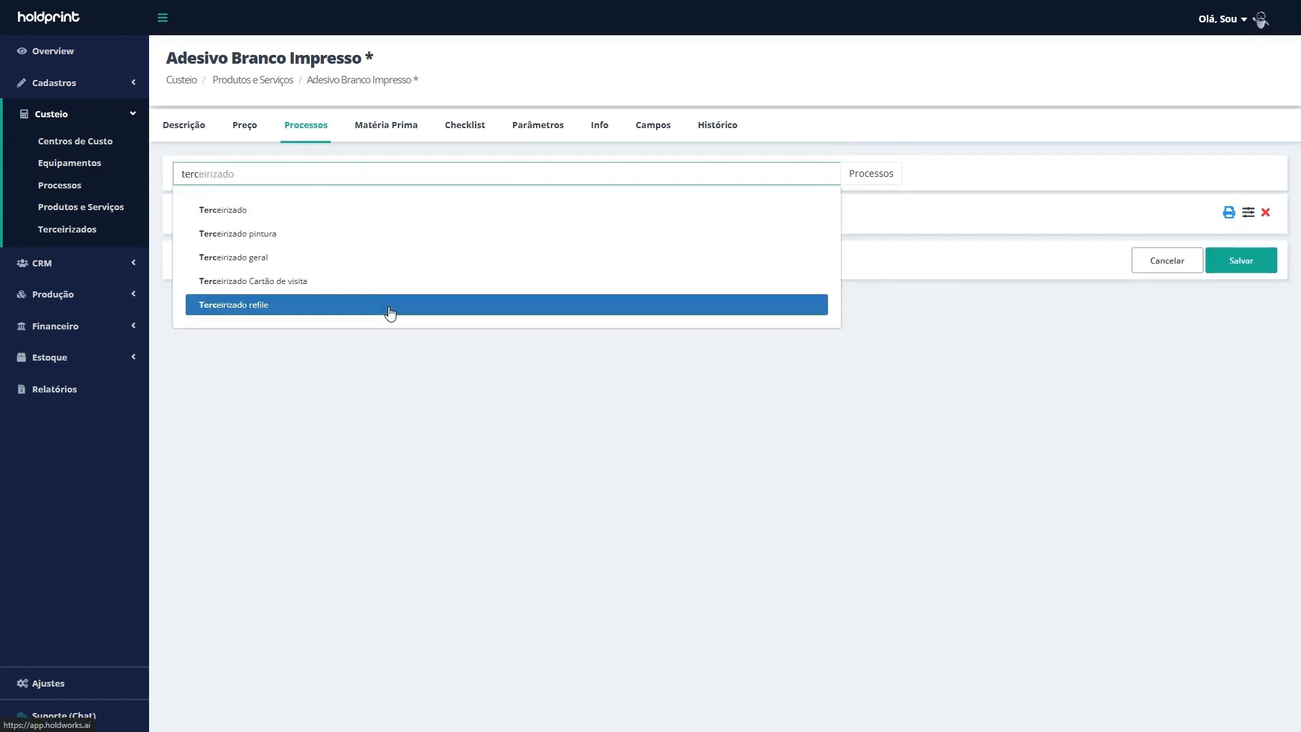
left_click(390, 313)
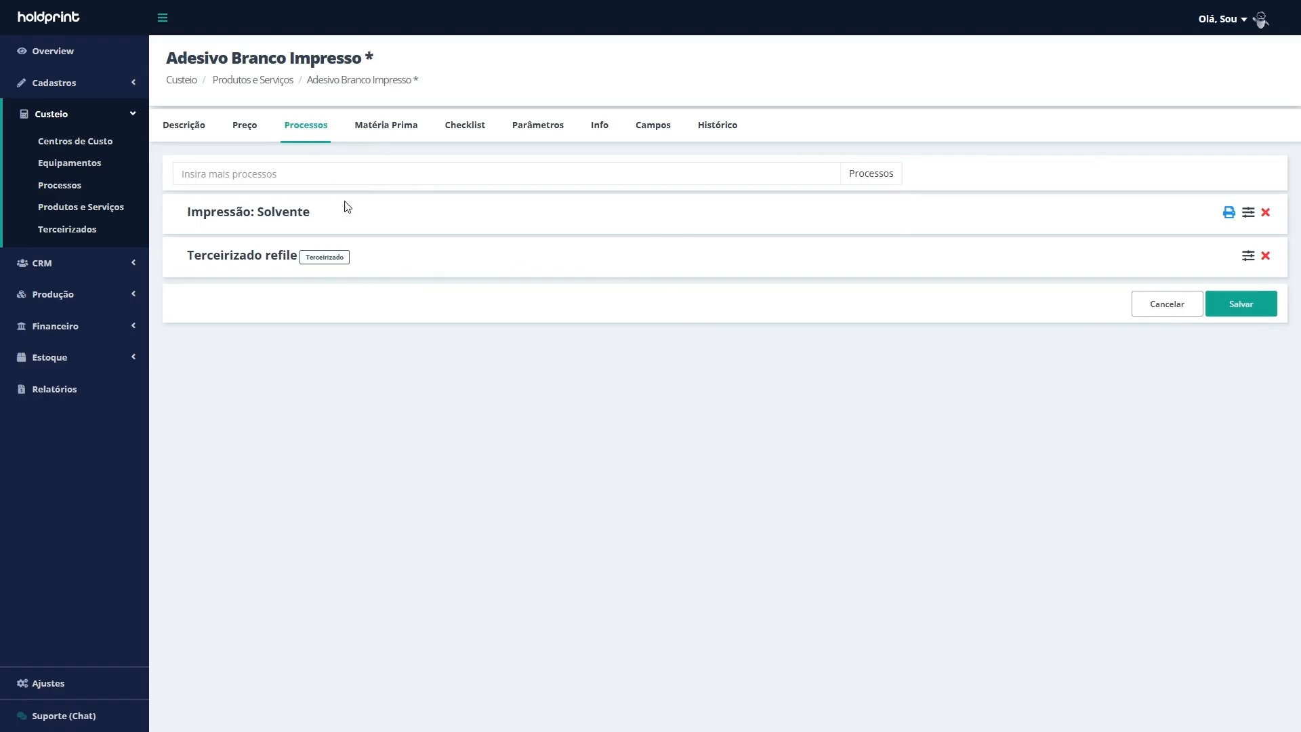
left_click(1249, 314)
Add Adesivo Branco Impresso * to the #souhold proposal in the CRM as a new item with a quantity of 10
left_click(1214, 305)
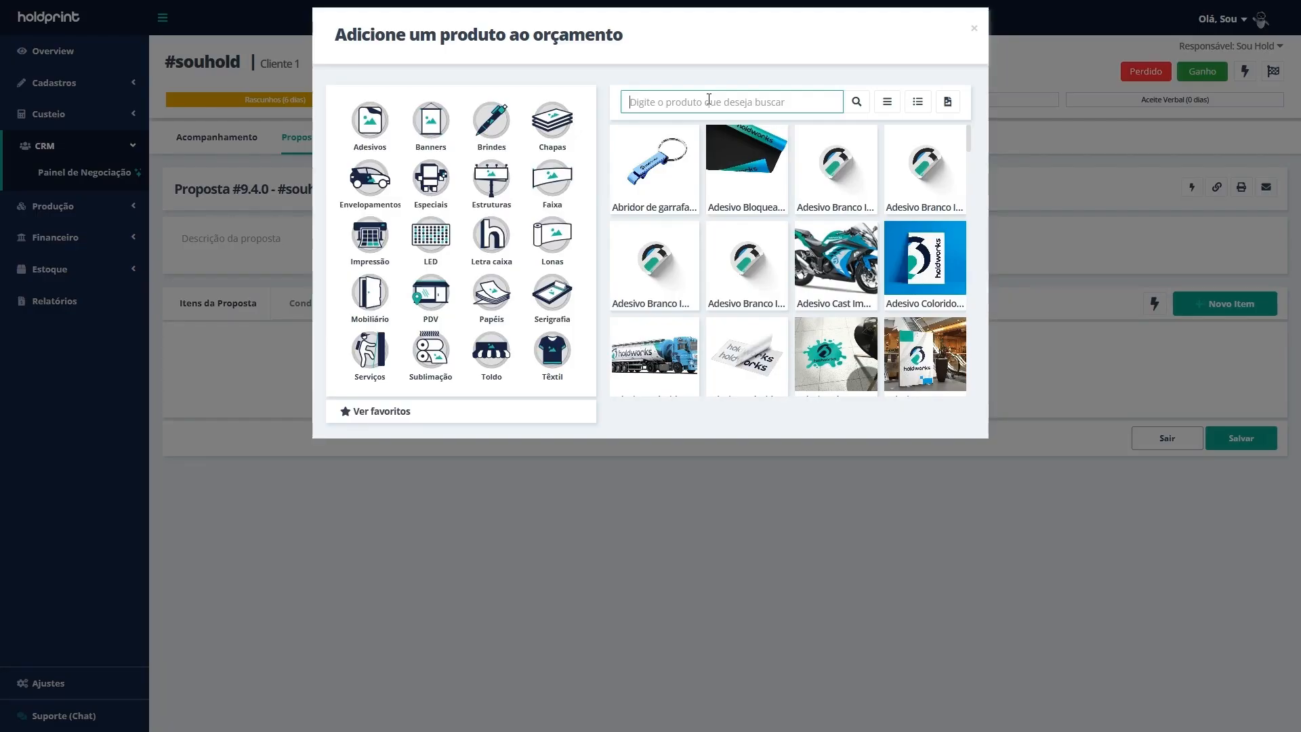
type("adesivo")
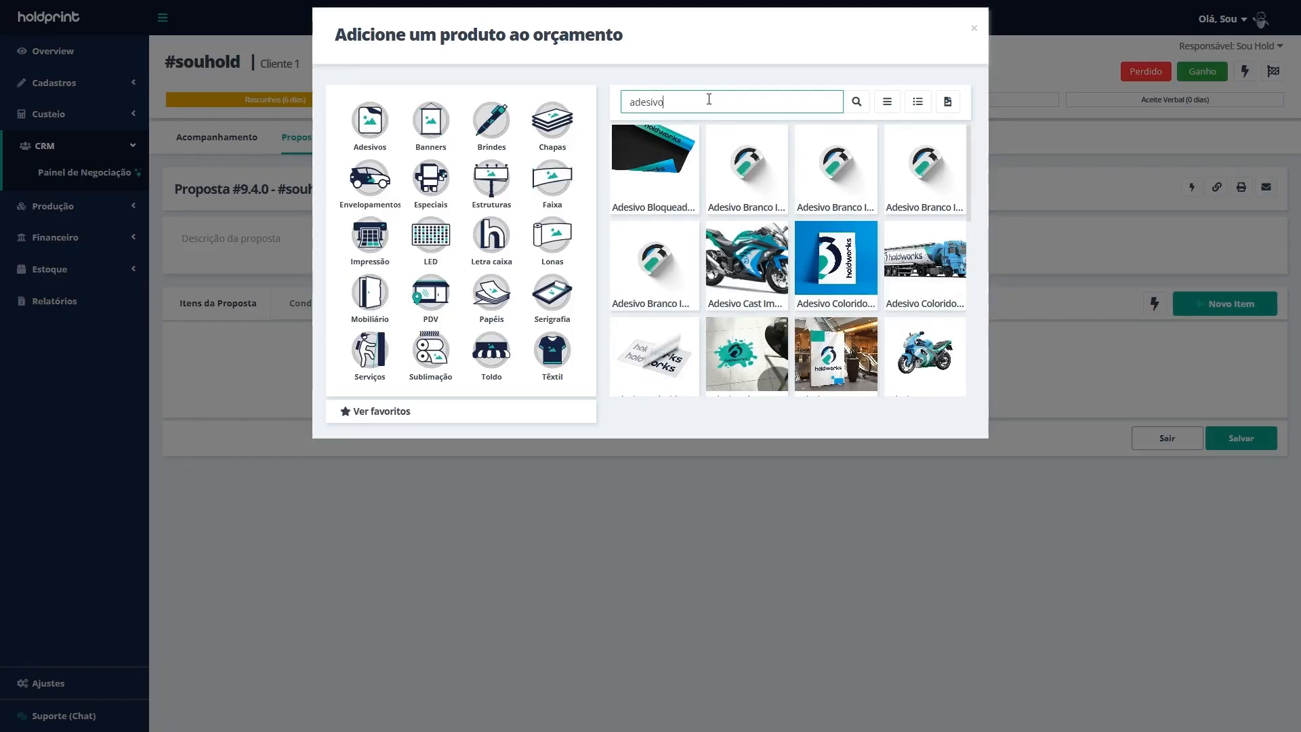
left_click(887, 102)
left_click(858, 212)
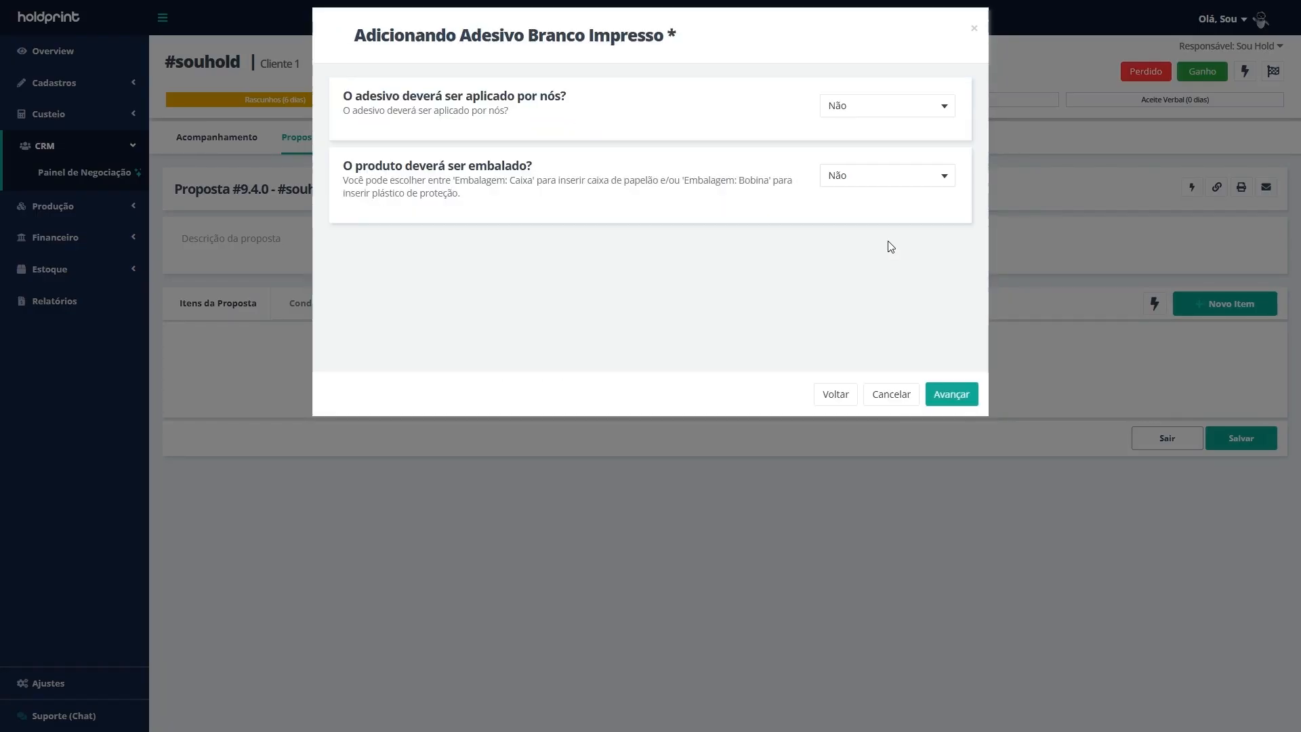
left_click(956, 384)
left_click(439, 184)
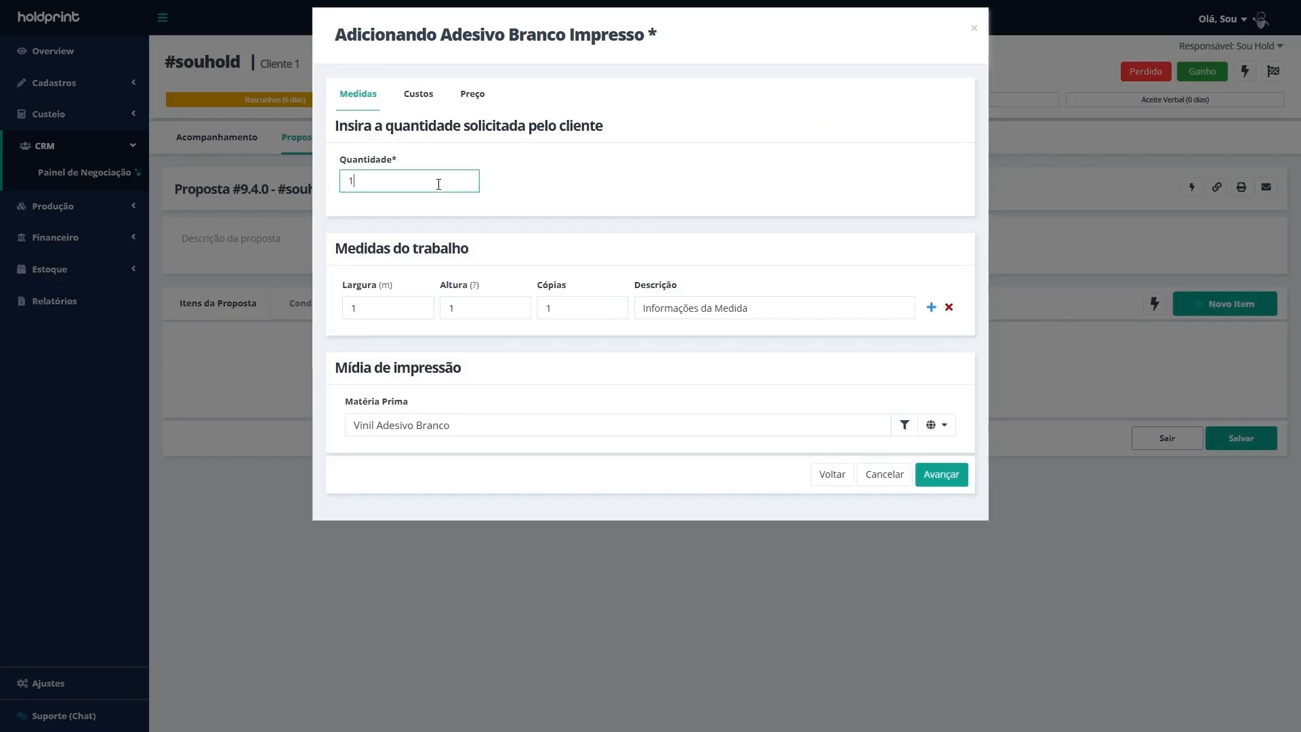
type("0")
left_click(935, 476)
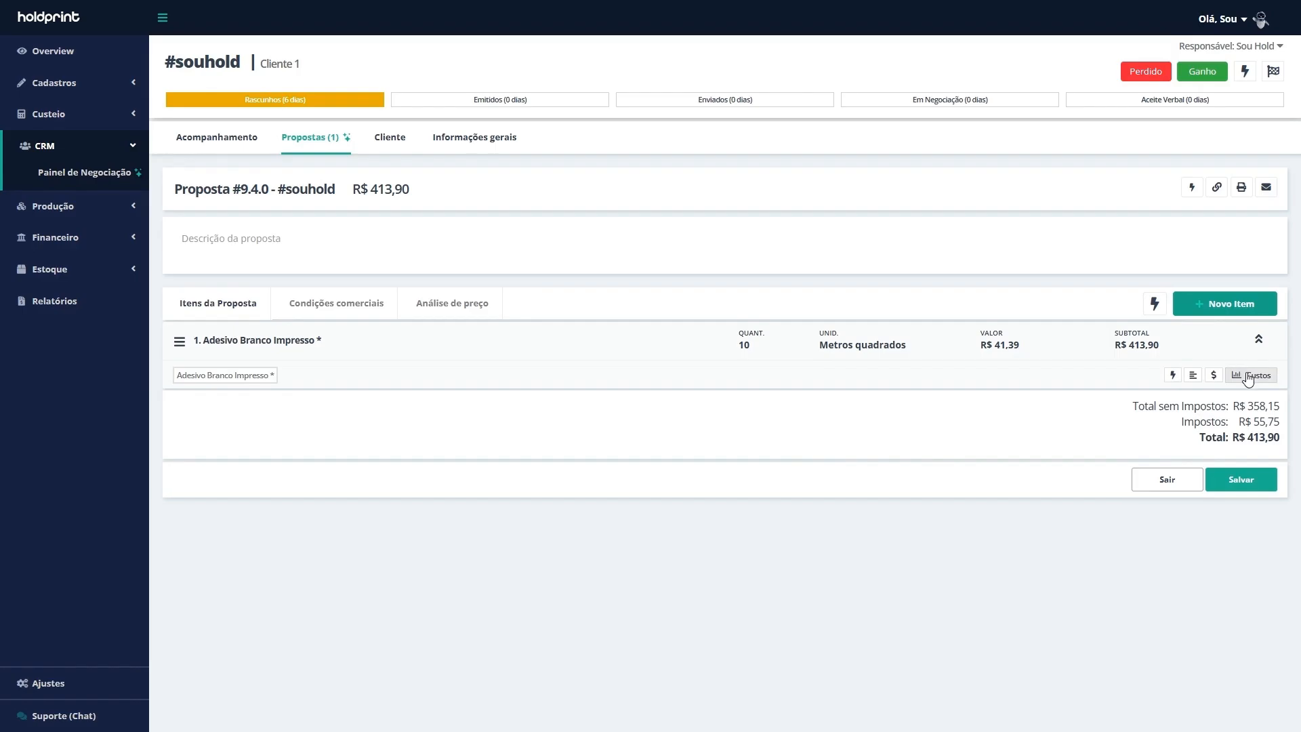
Review the item's costs and measures, and add an outsourcing row with the service Terceirizado and supplier Padrão
left_click(1249, 377)
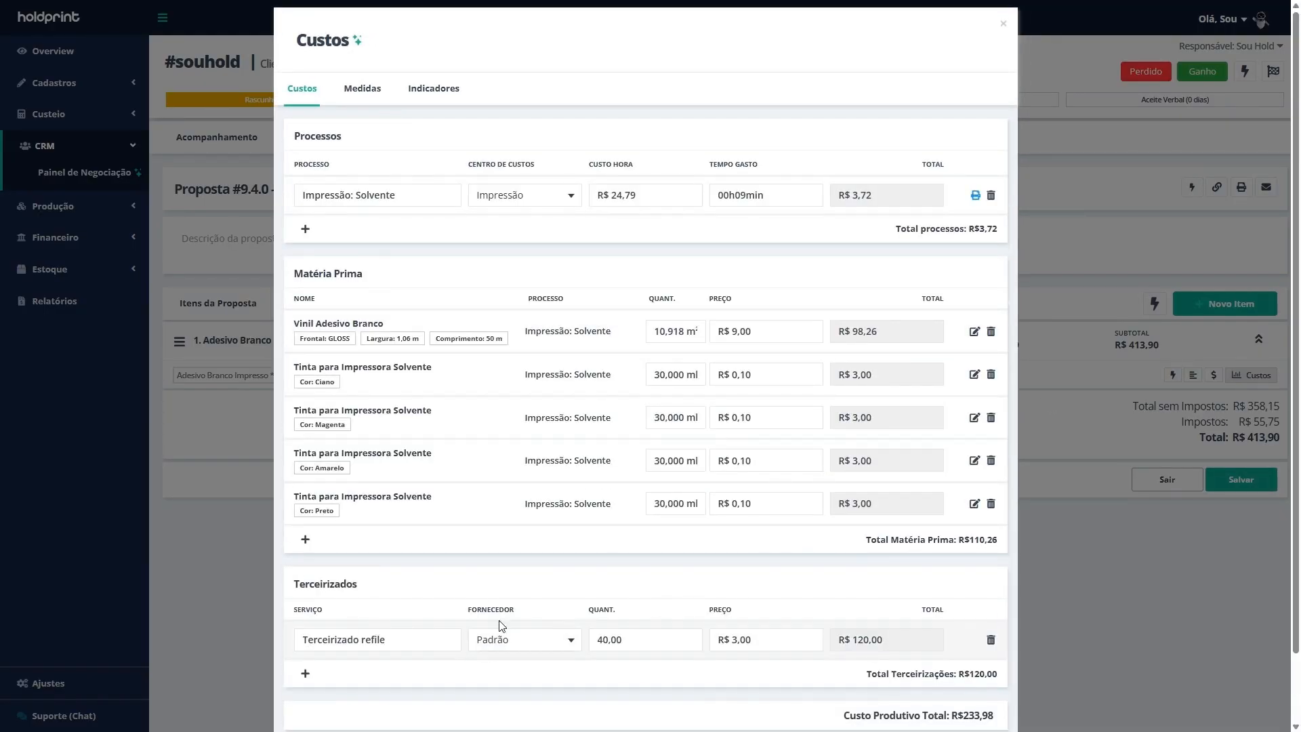
scroll(501, 624, "down", 1)
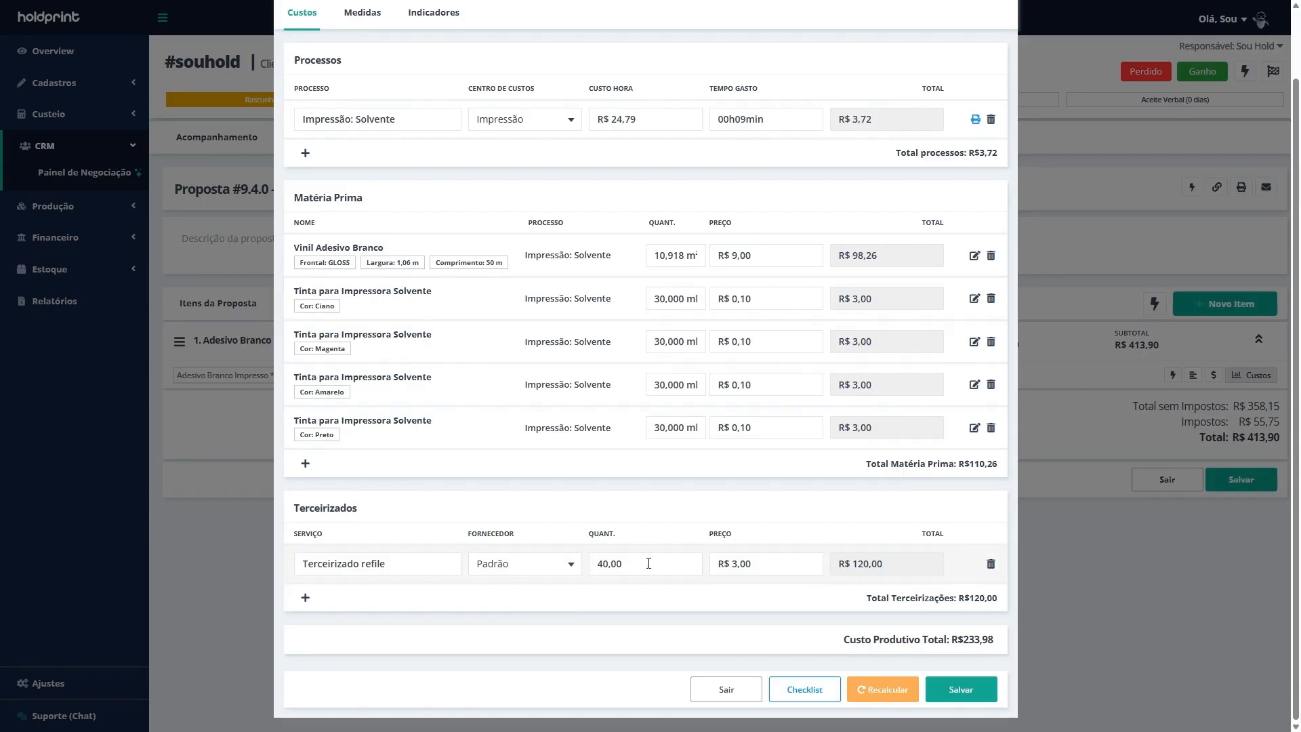
left_click(364, 15)
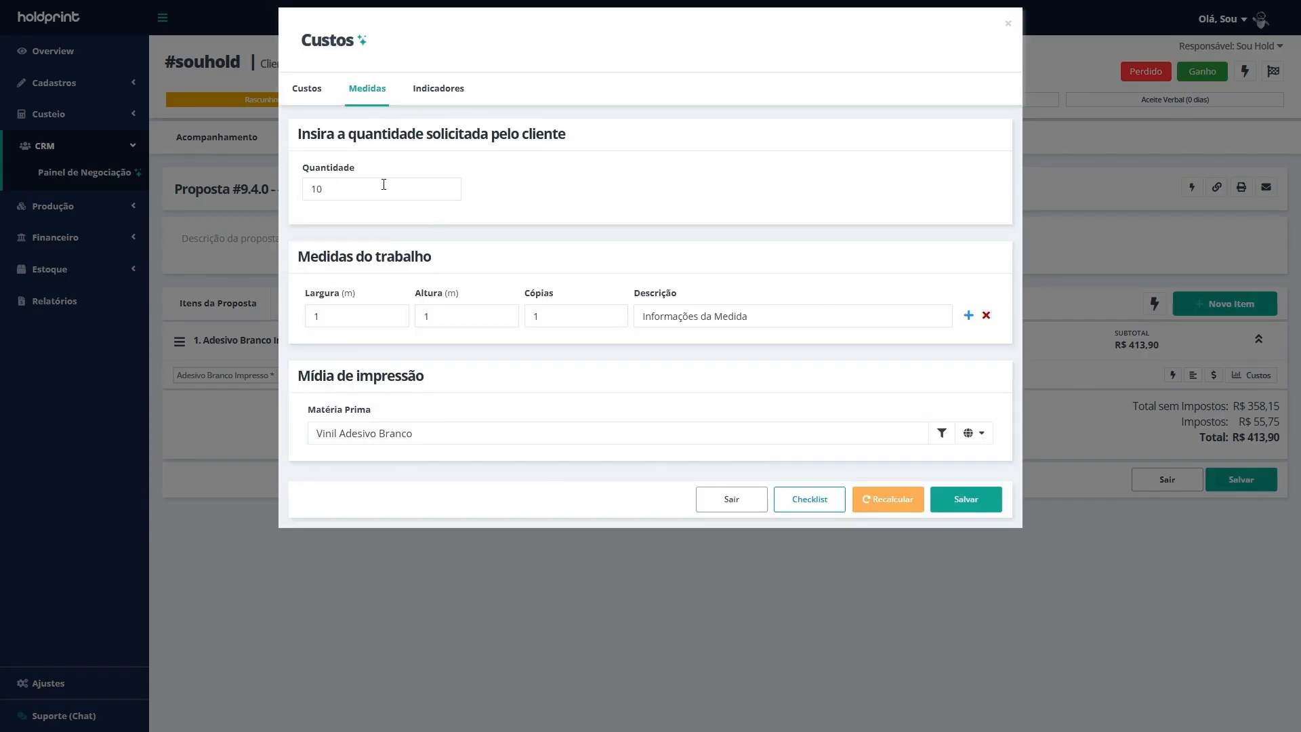
left_click(313, 91)
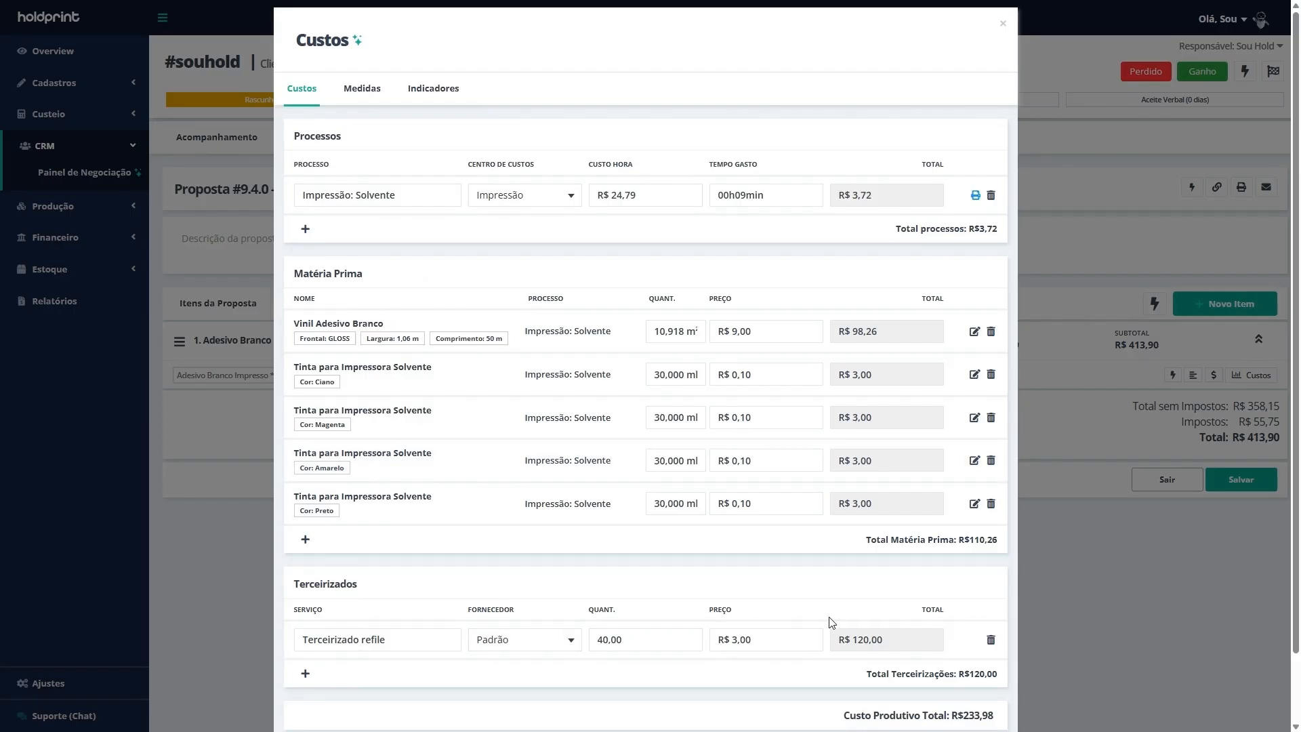
scroll(790, 555, "down", 1)
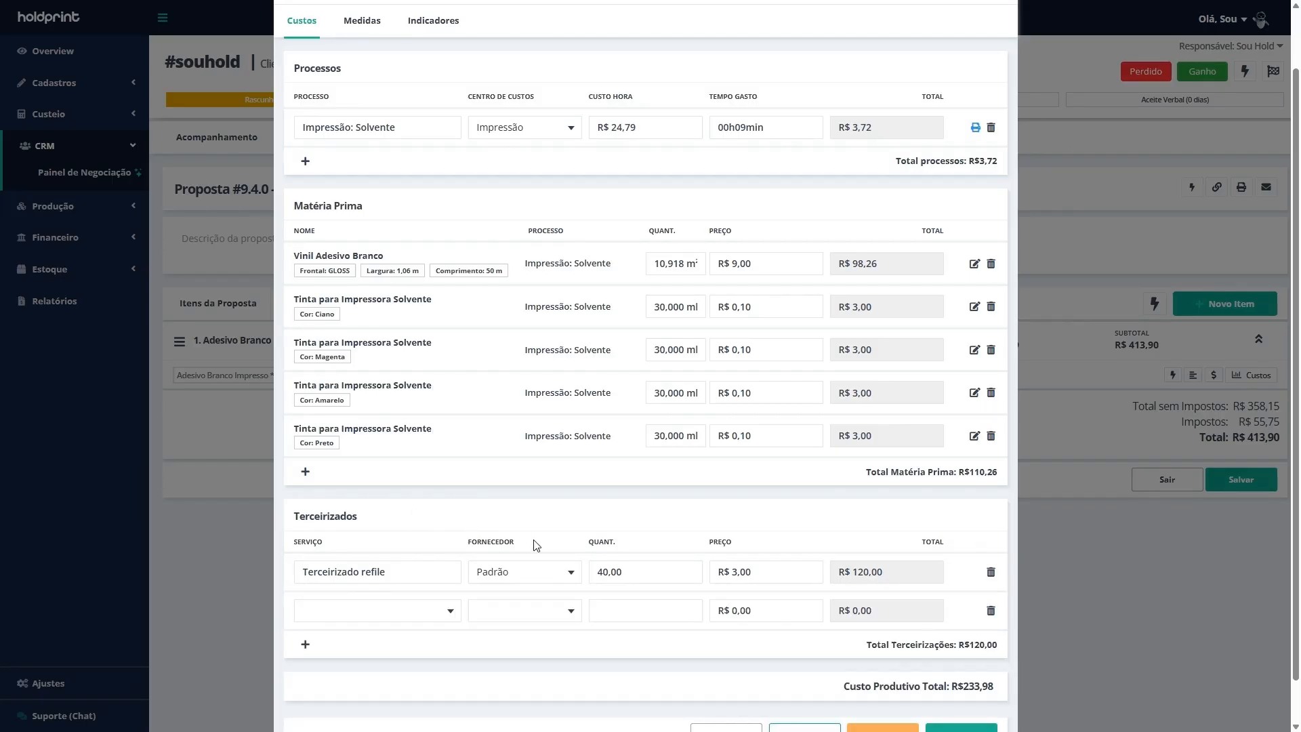
left_click(439, 612)
scroll(424, 637, "down", 1)
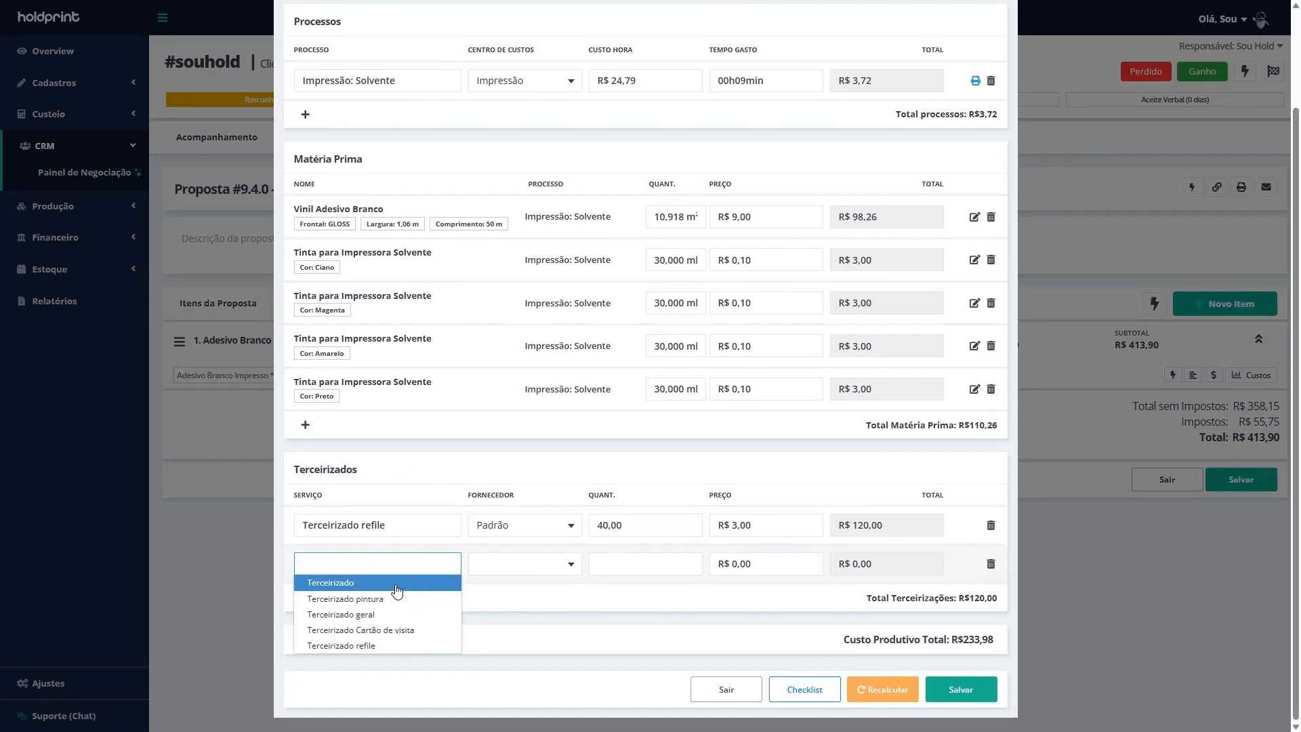
left_click(399, 586)
left_click(526, 570)
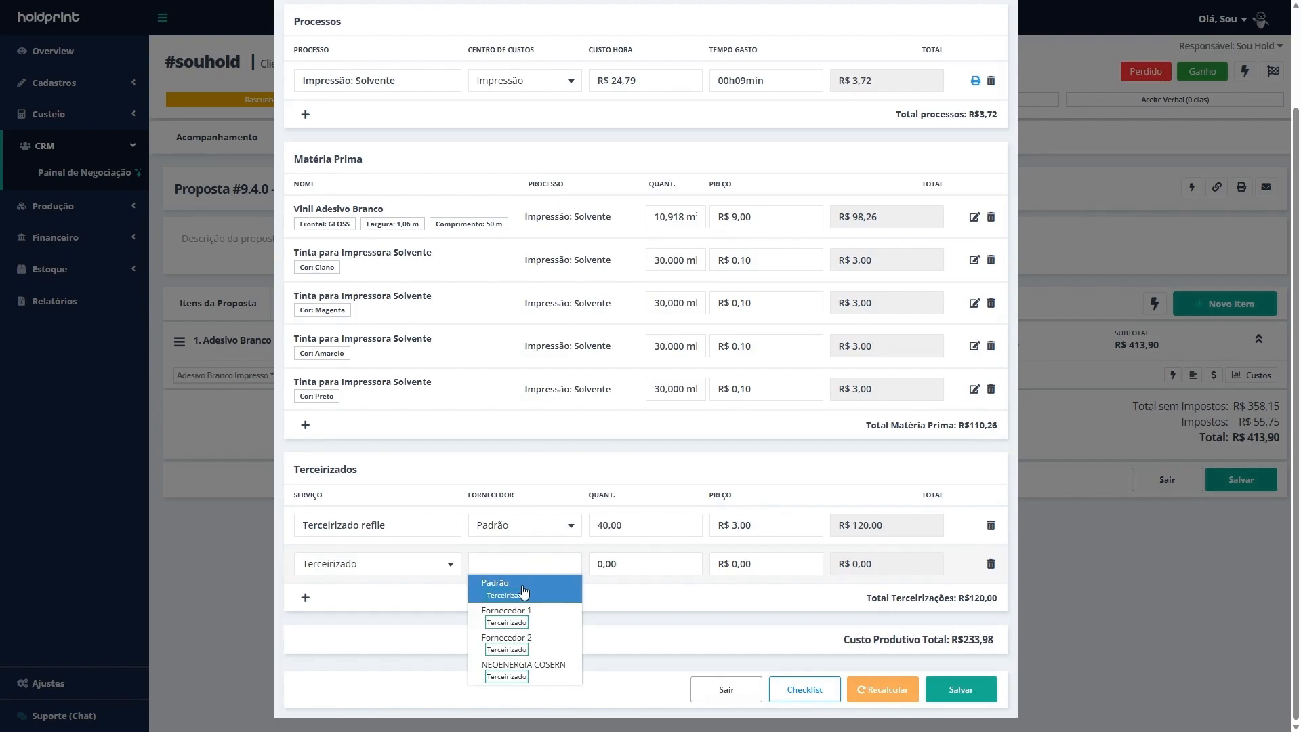
left_click(524, 587)
Set the new Terceirizado row to a quantity of 20 and a price of R$ 4,00, and save the costs
left_click(635, 570)
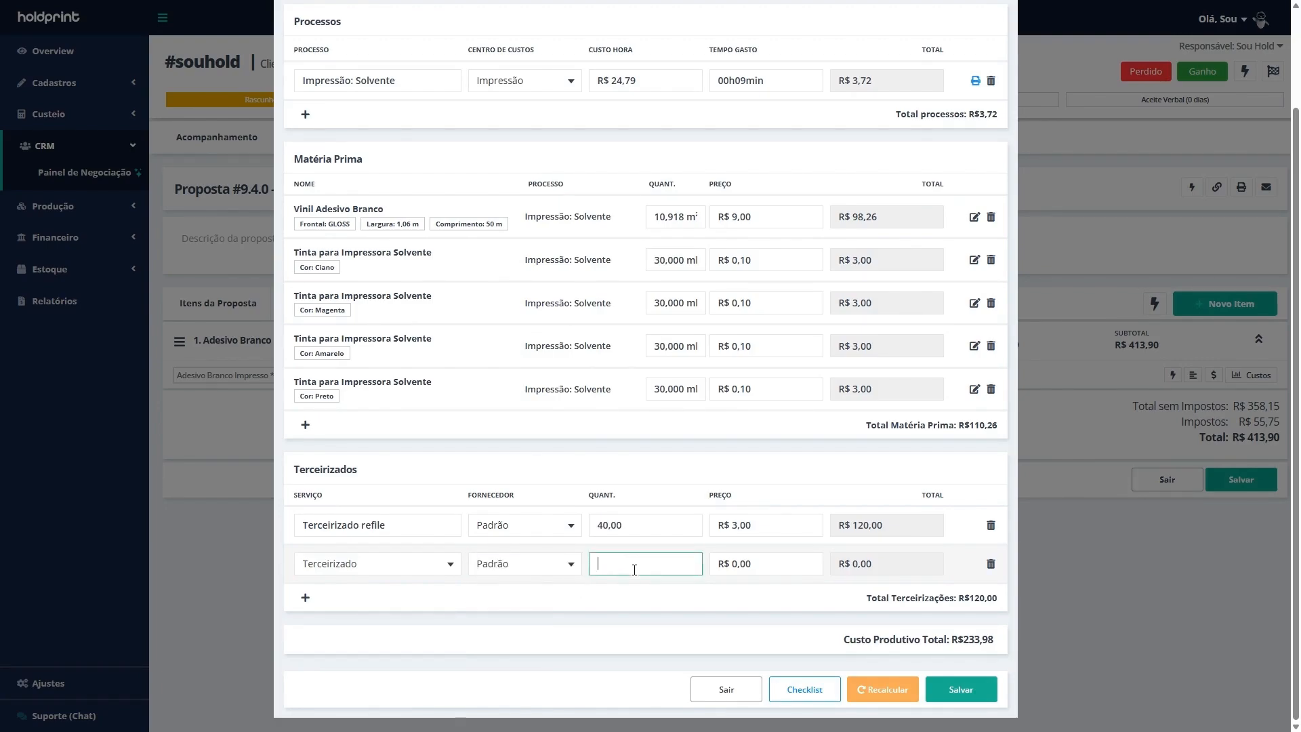
type("20")
left_click(799, 568)
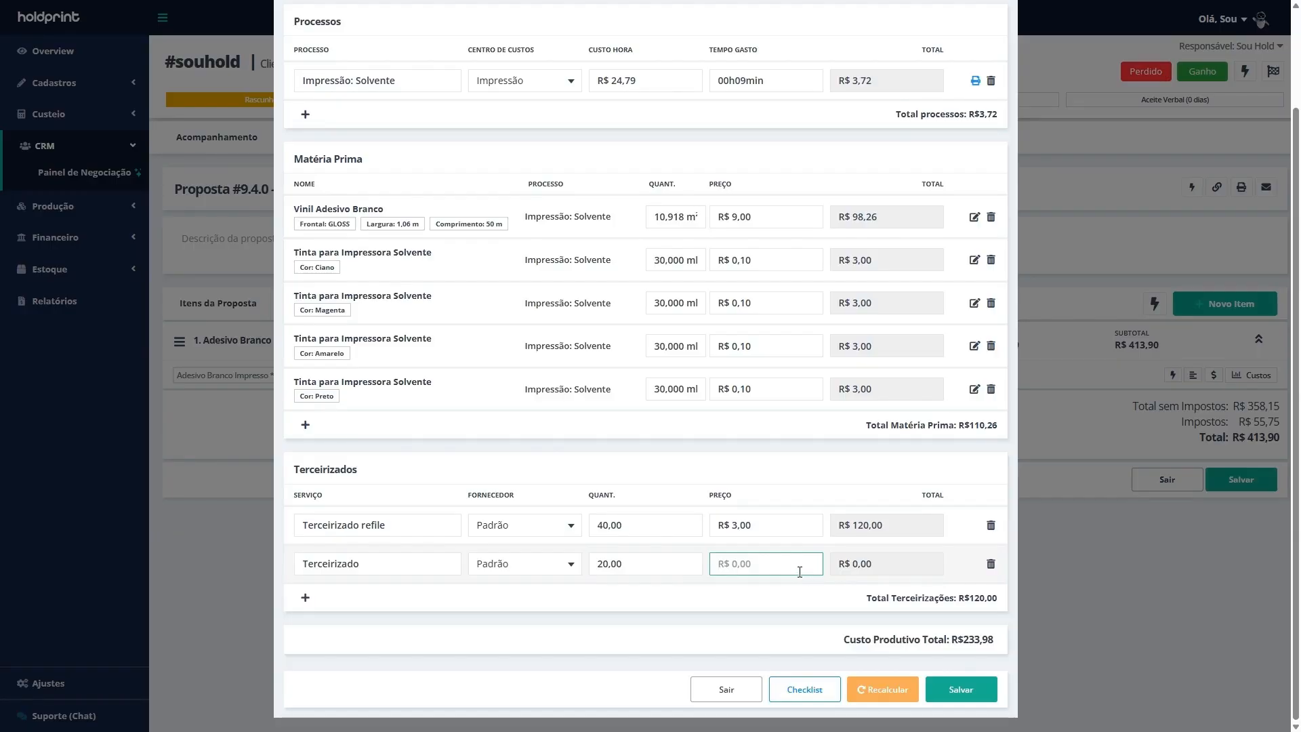
type("4")
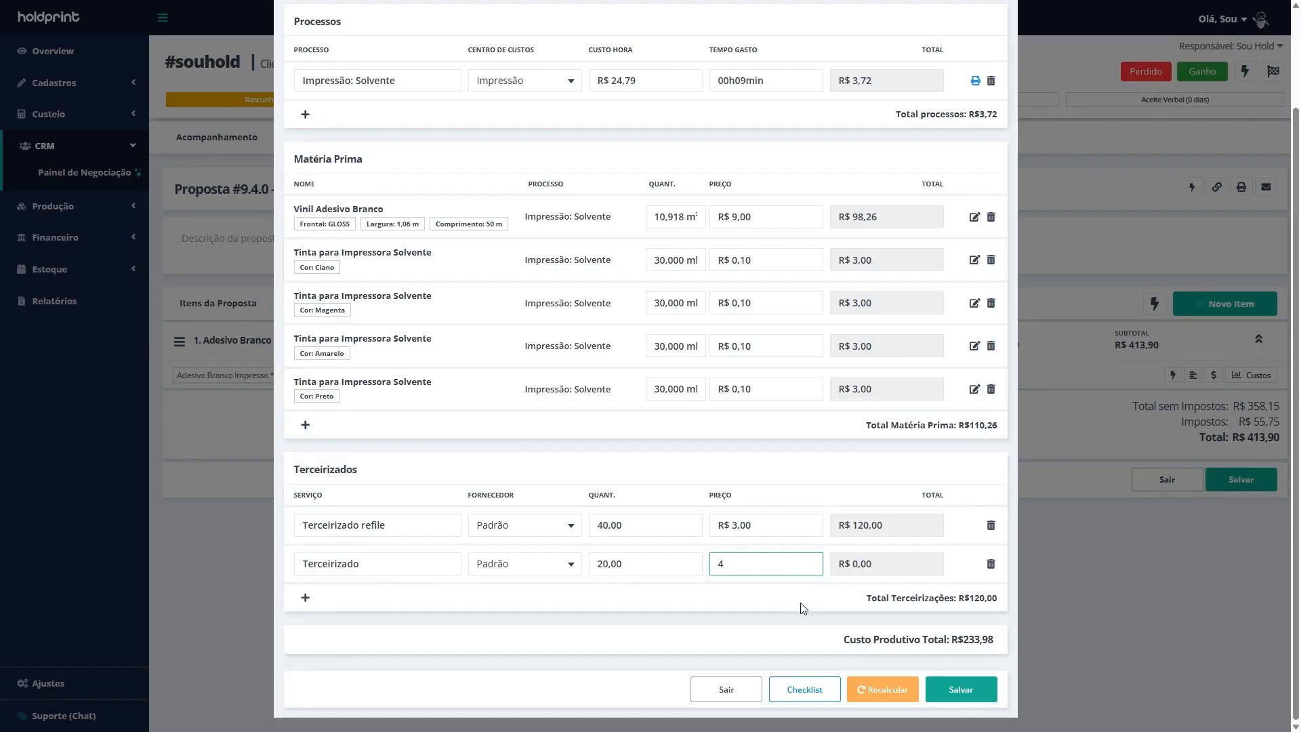
left_click(896, 573)
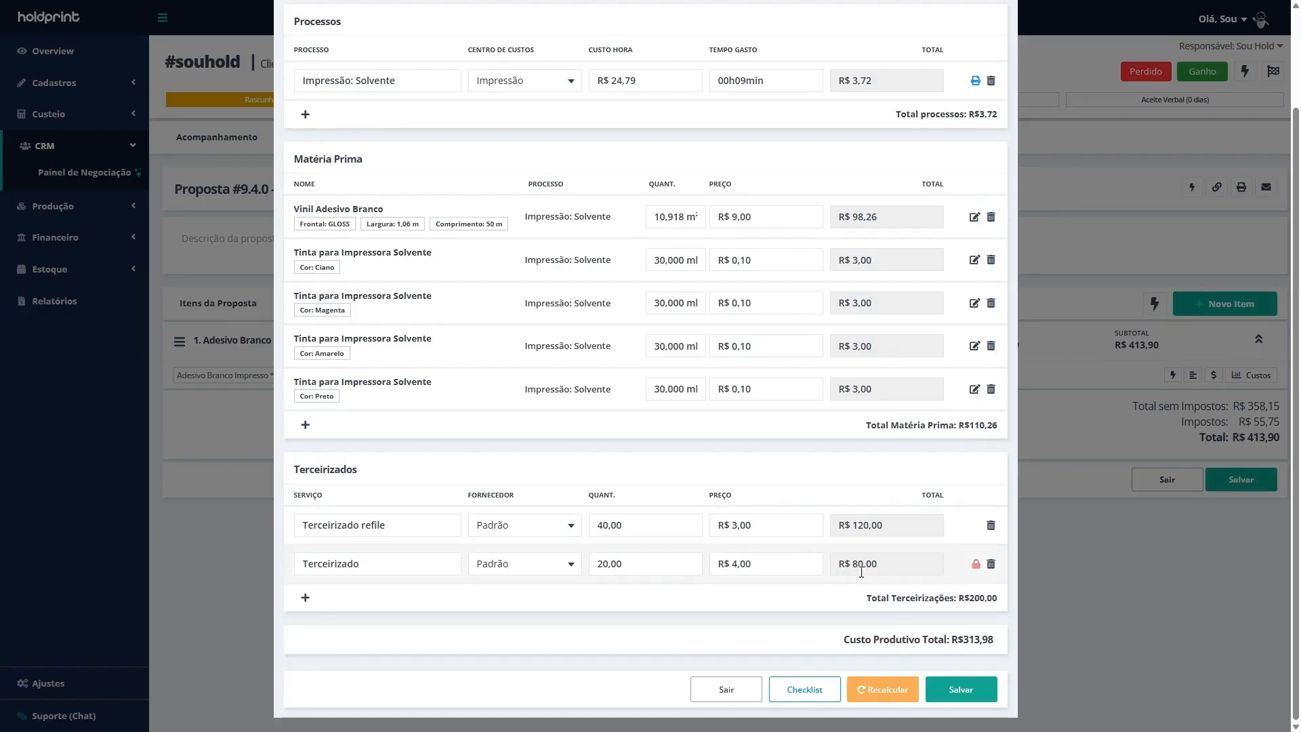
left_click(958, 698)
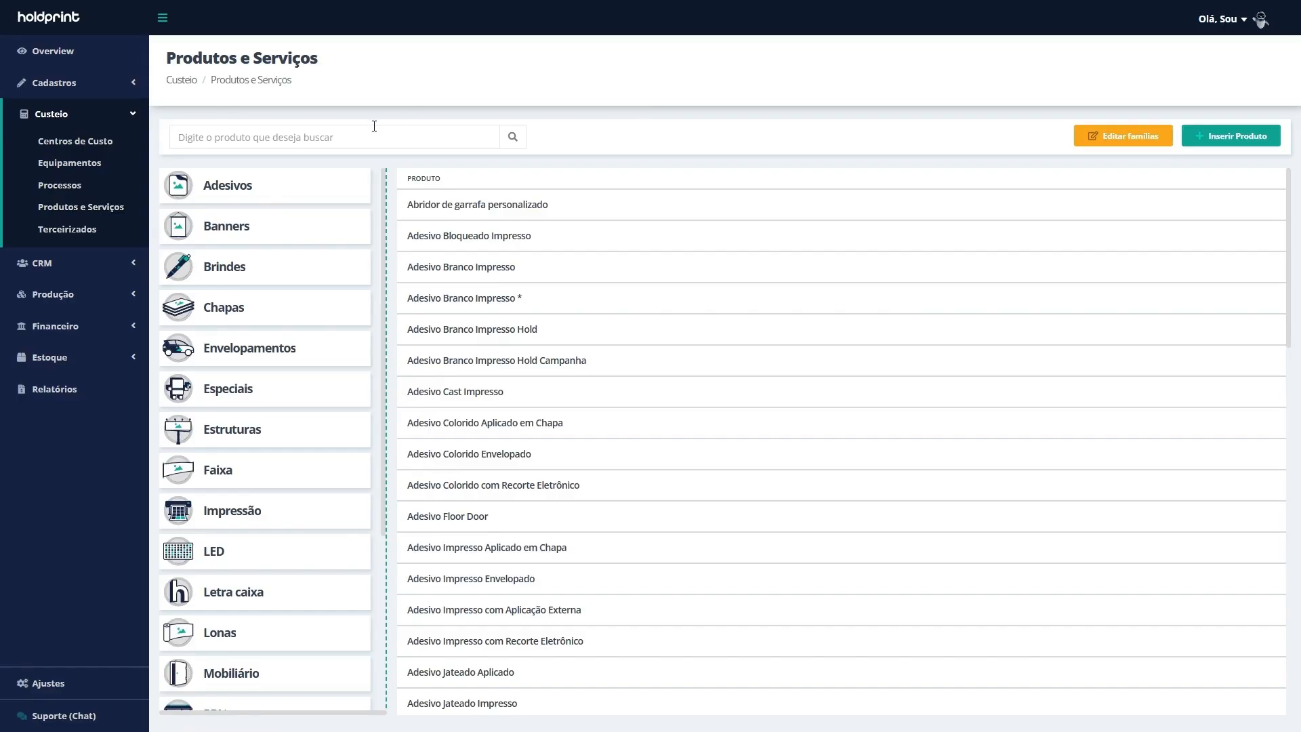
Duplicate the product Chapa MDF sem impressão from the Chapas family under Sem Impressão, Madeira, and open the copy
left_click(315, 313)
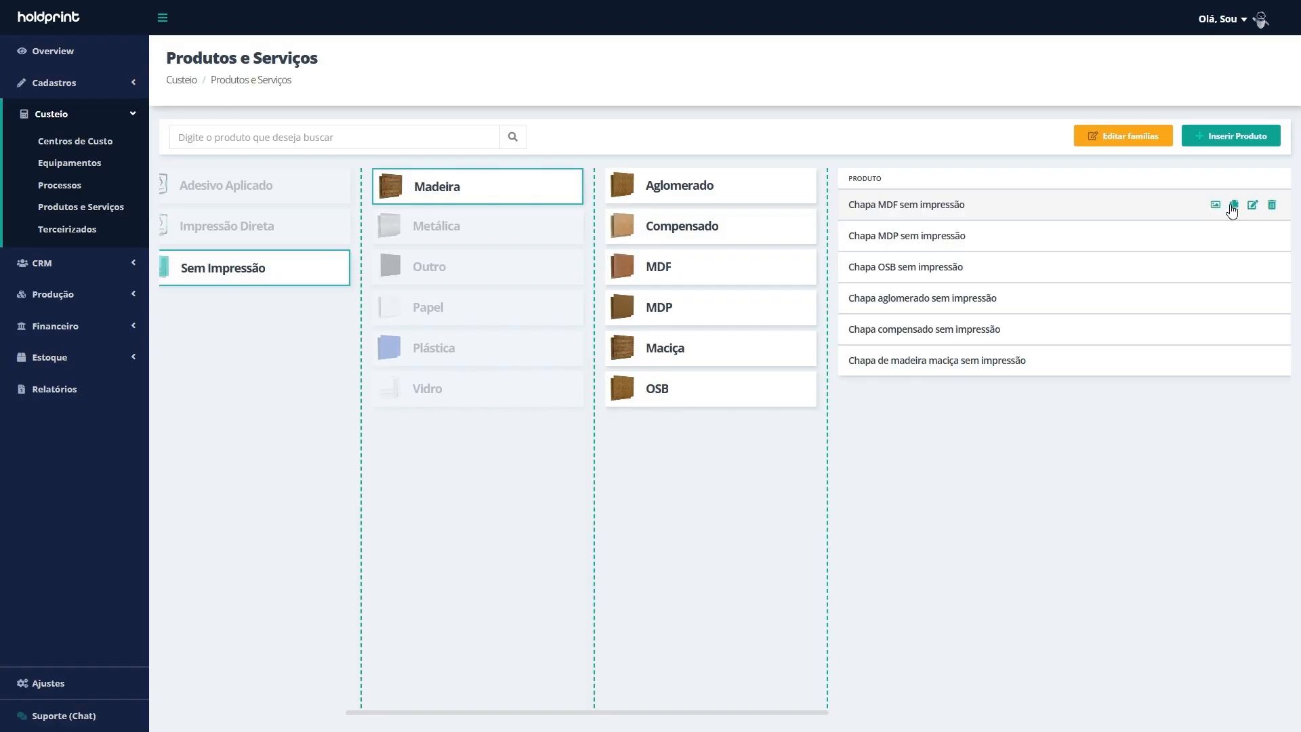
left_click(1234, 207)
left_click(702, 460)
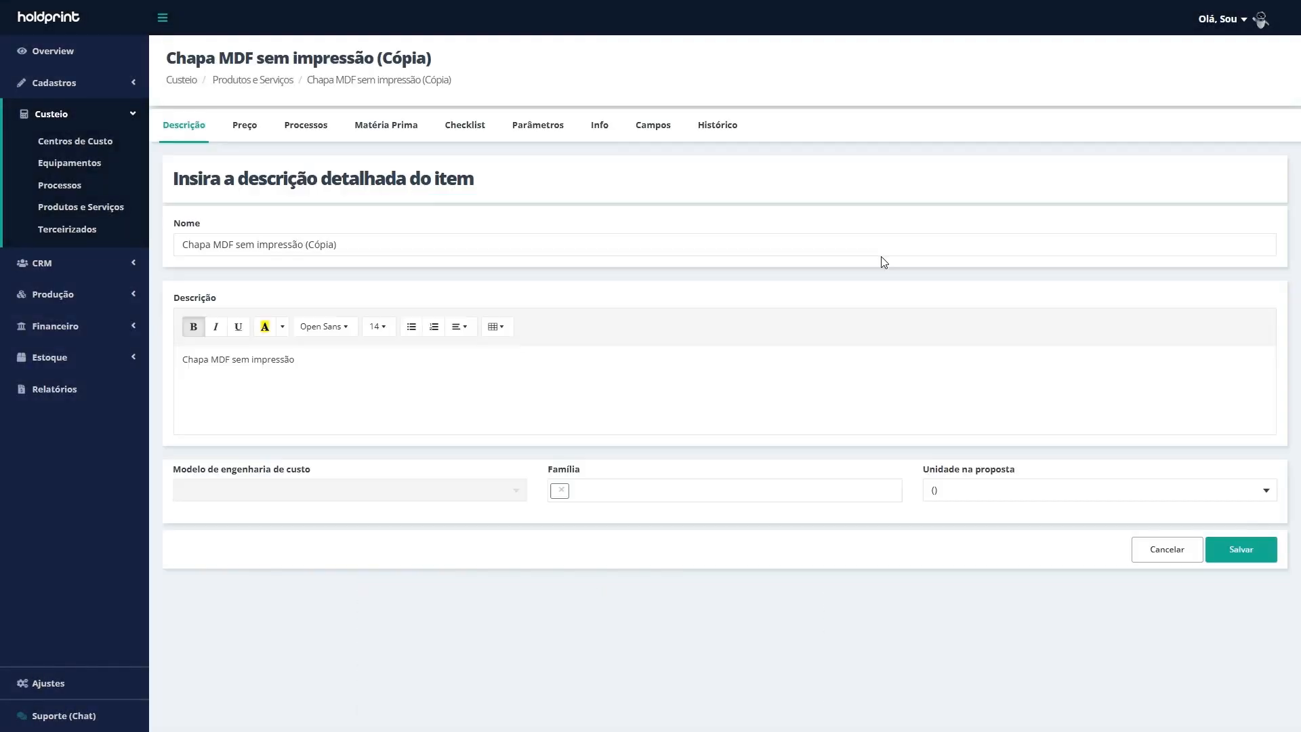
Add the outsourced process Terceirizado pintura to Chapa MDF sem impressão (Cópia) and save the product
left_click(305, 128)
left_click(350, 166)
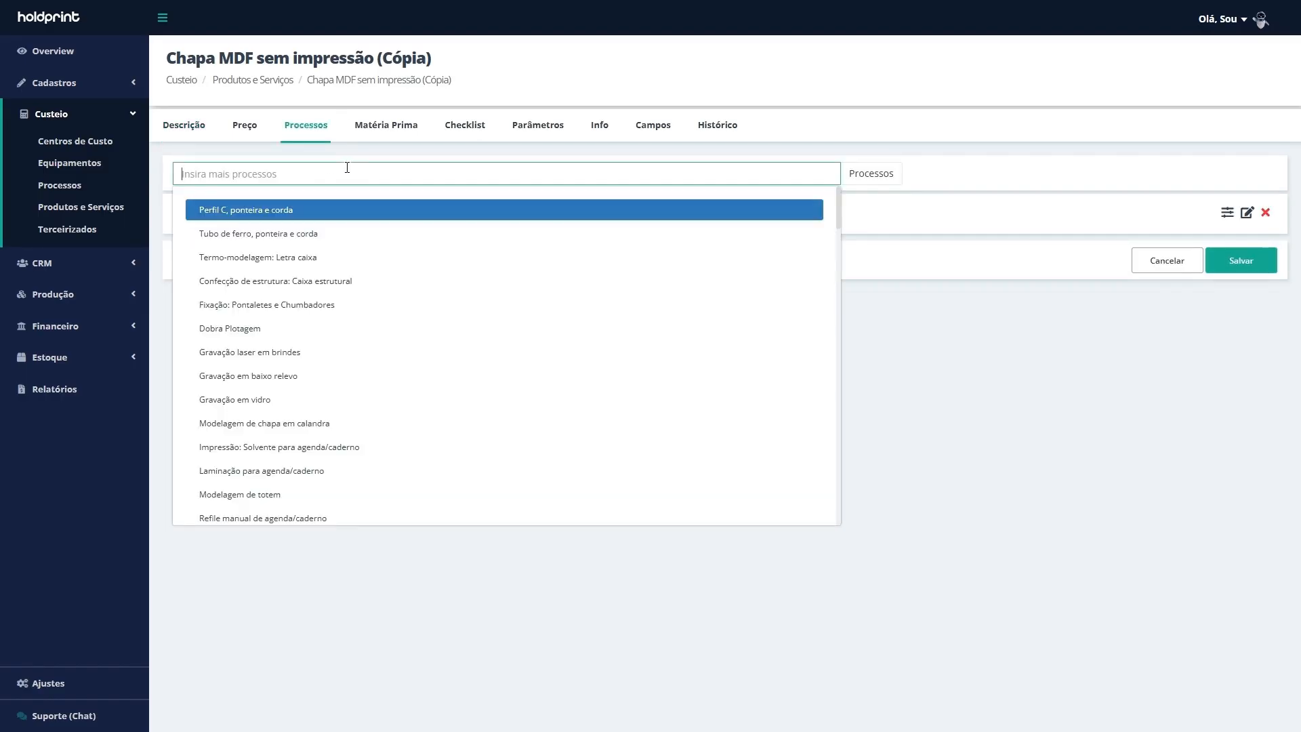
type("terce")
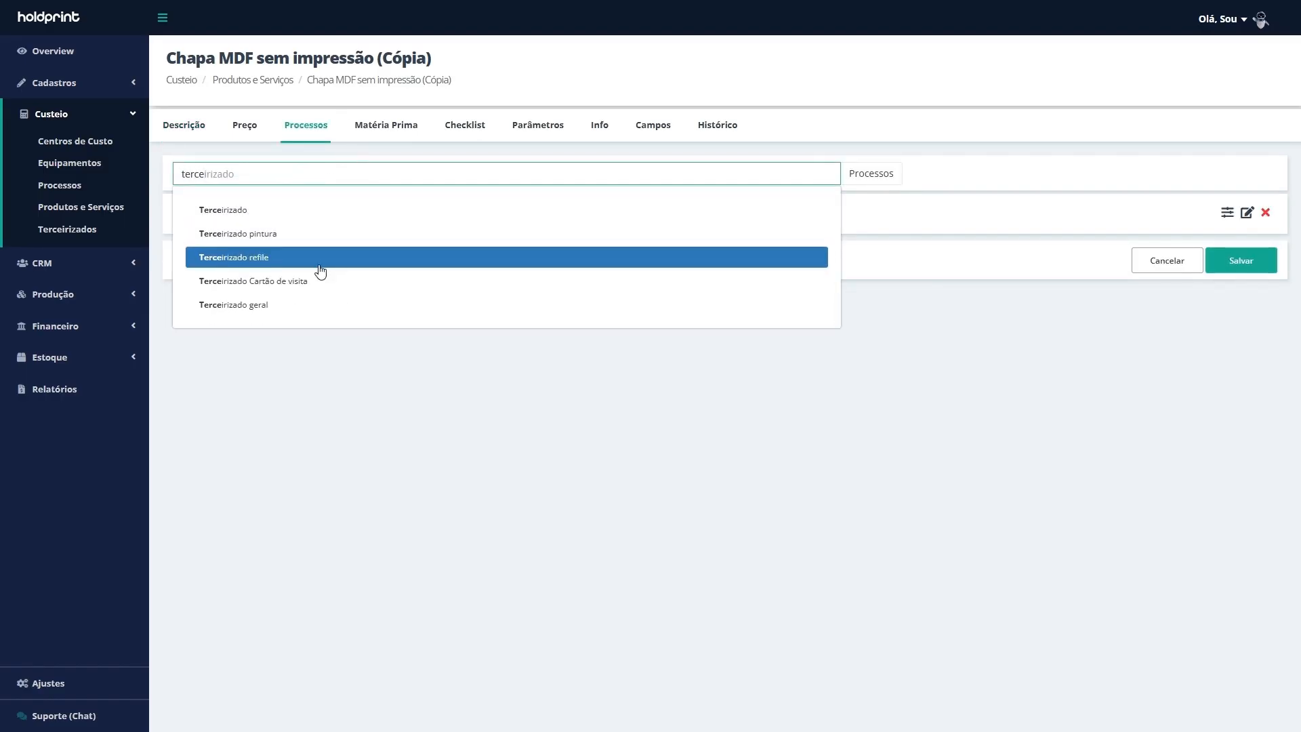
left_click(325, 241)
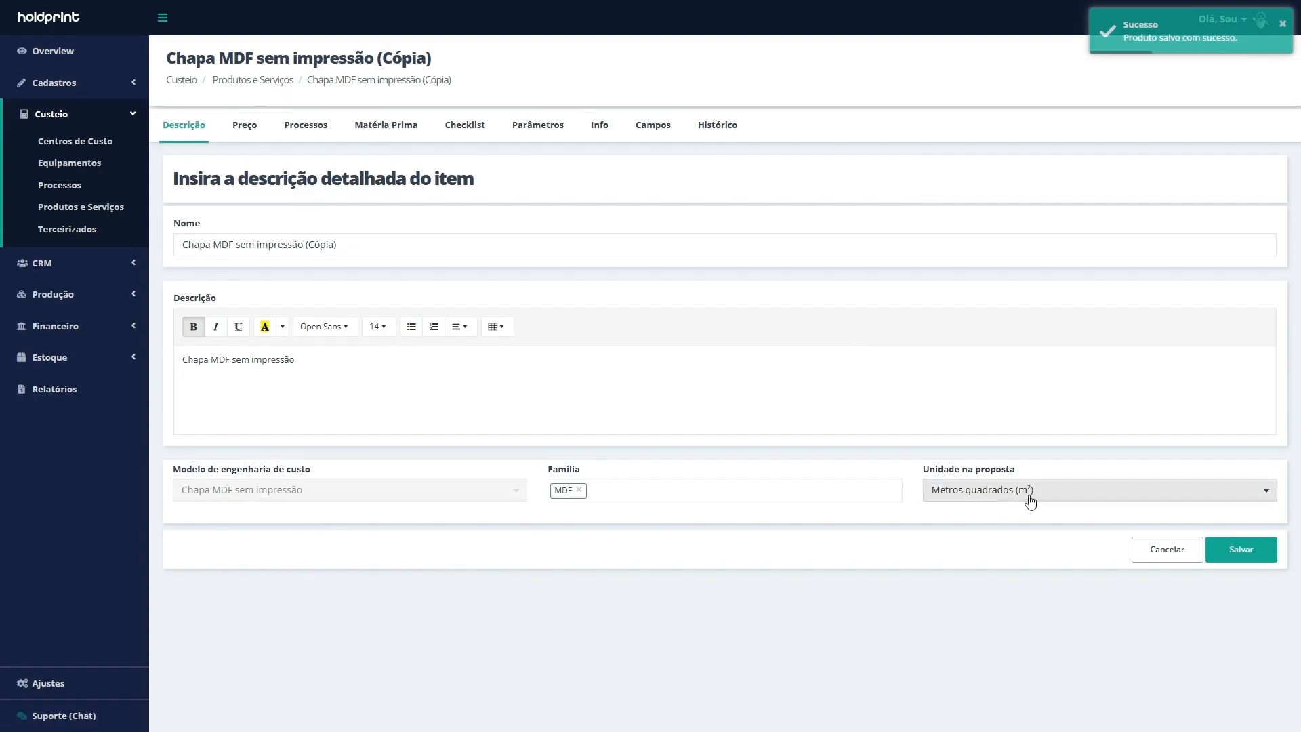
left_click(316, 132)
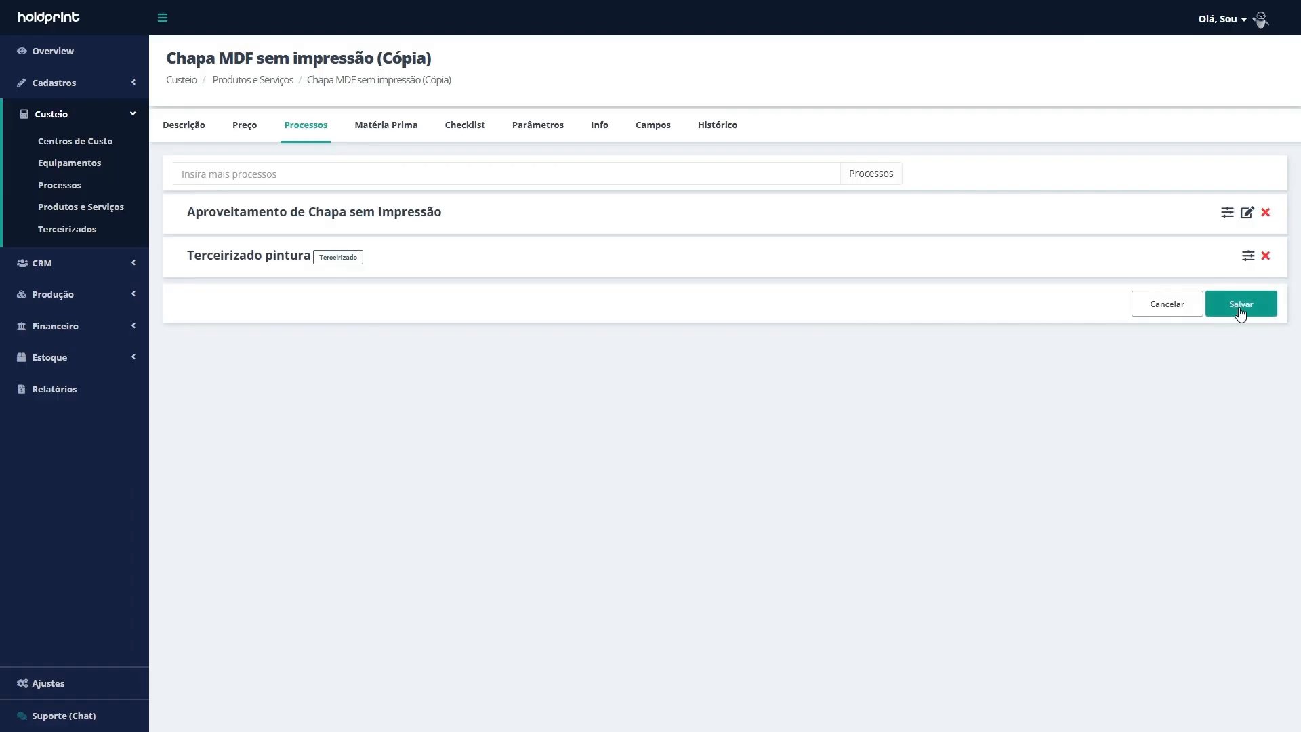
left_click(1241, 312)
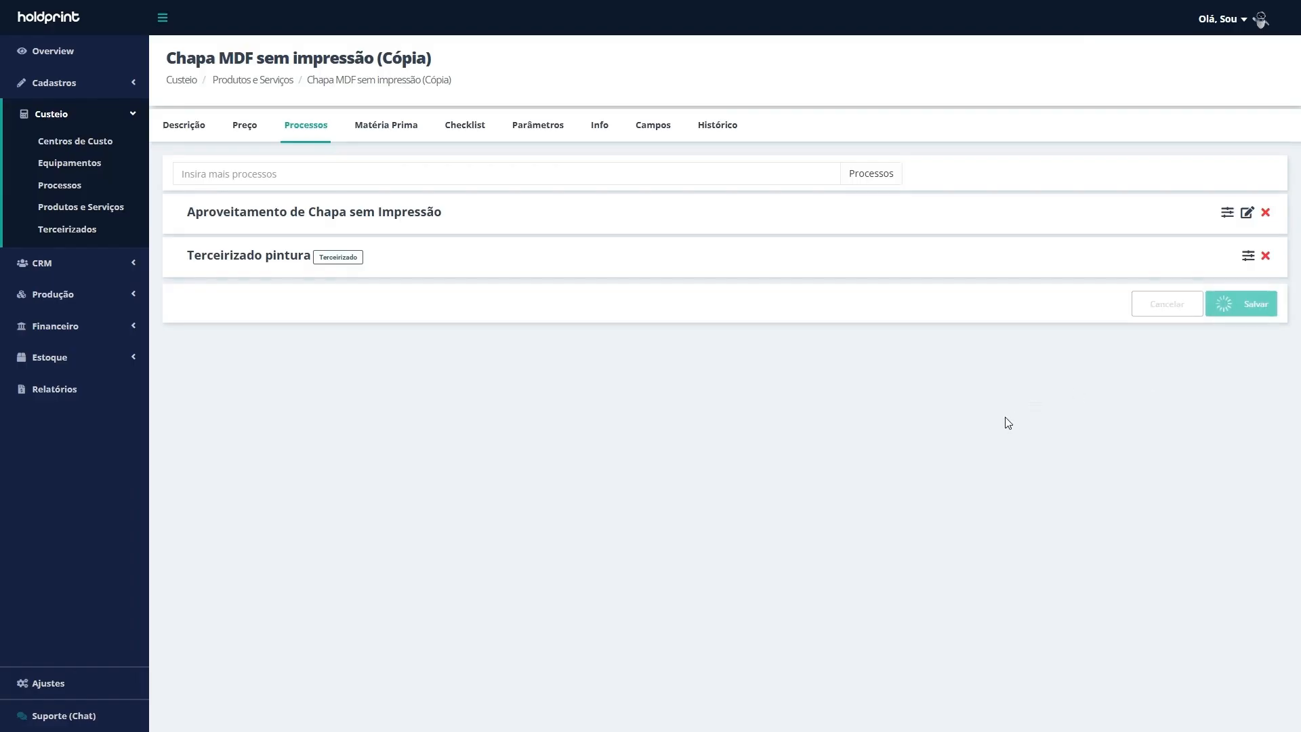
Start a new item in the #souhold CRM proposal using Chapa MDF sem impressão (Cópia) from the Chapas category, Madeira family
left_click(51, 264)
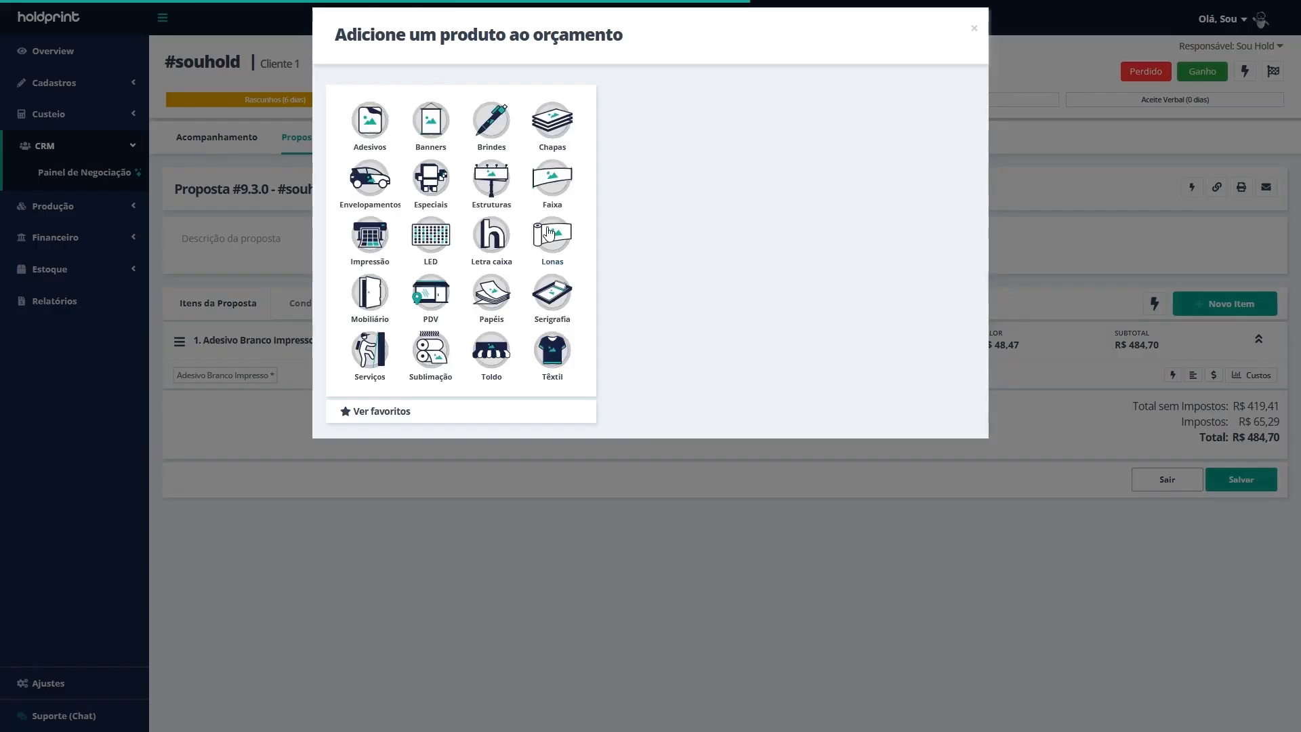
left_click(553, 122)
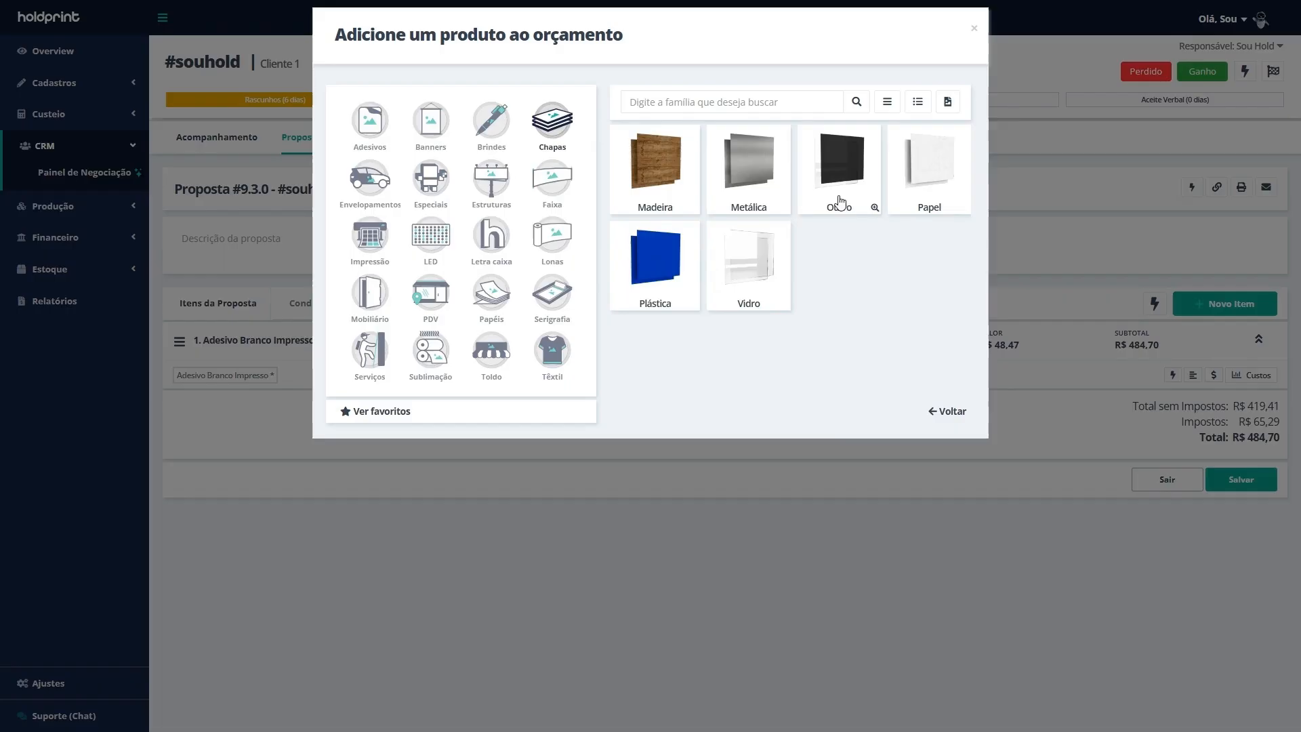
left_click(668, 170)
left_click(832, 160)
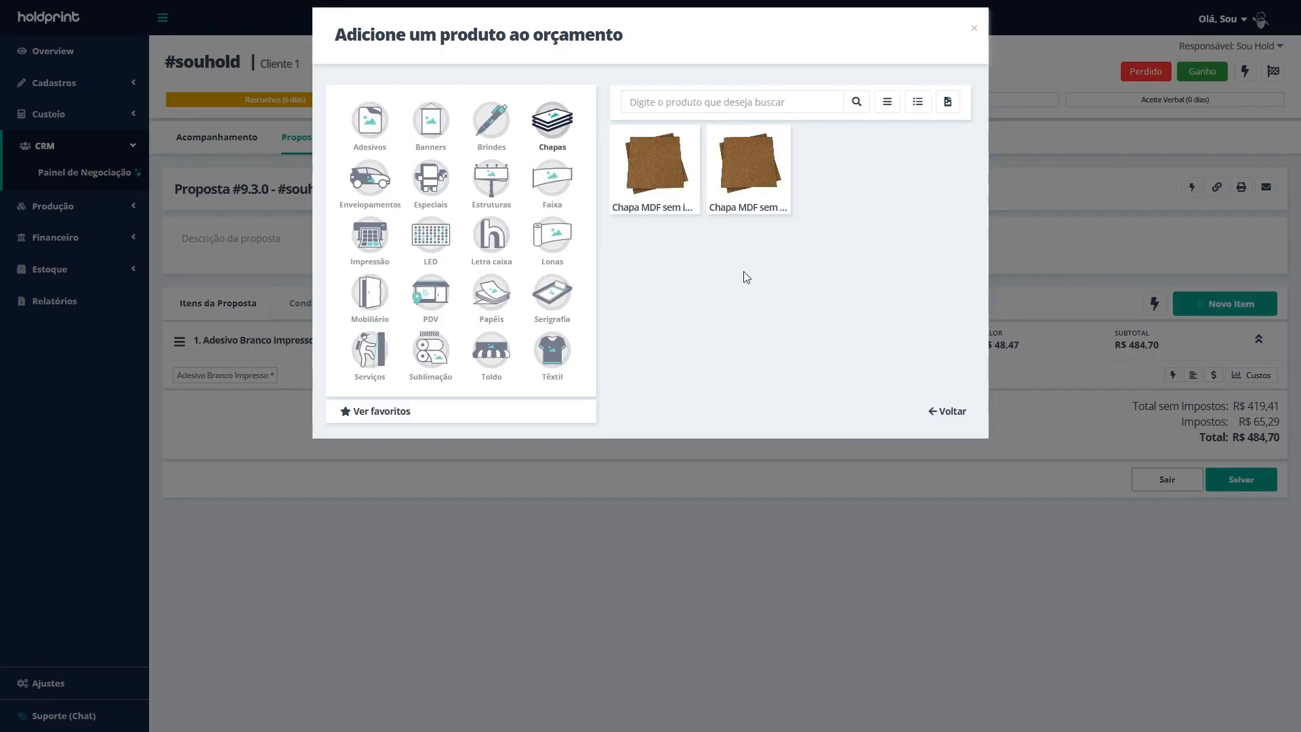
left_click(887, 102)
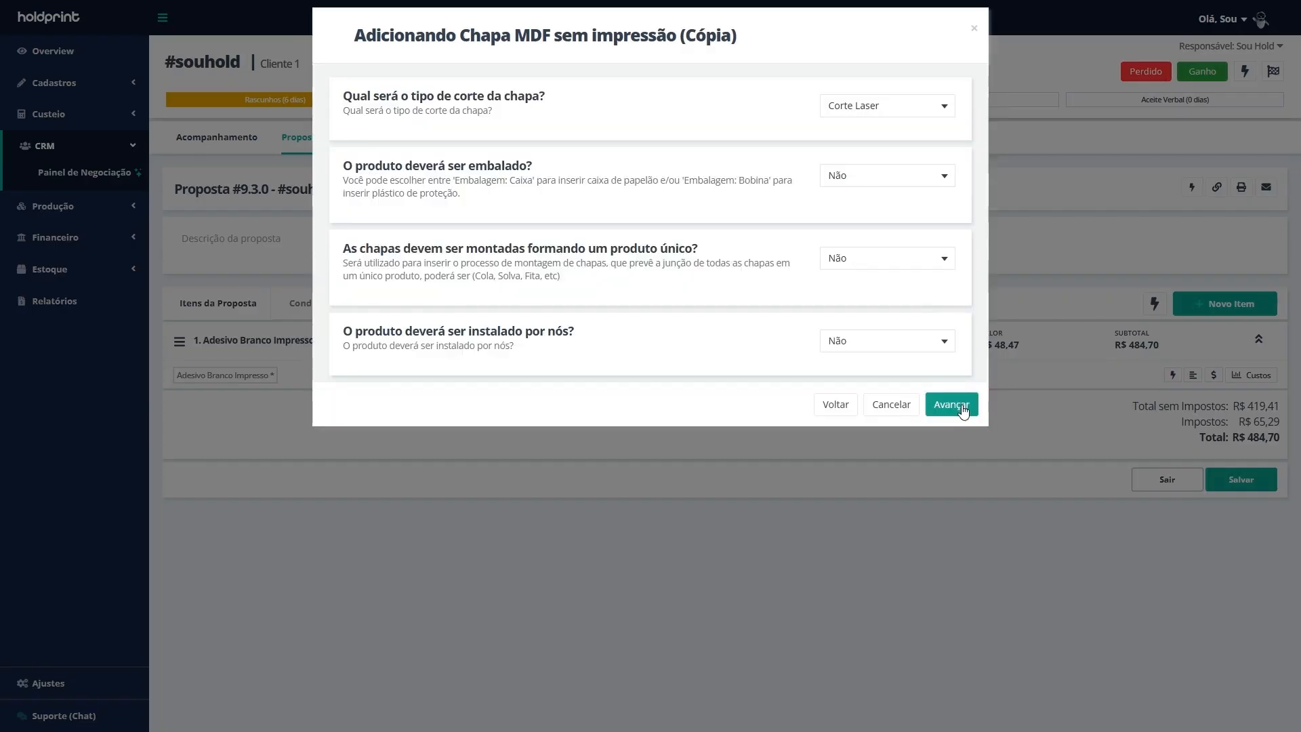
Accept the default checklist answers, set the item quantity to 10, and continue past the measures to add it to the proposal
left_click(967, 407)
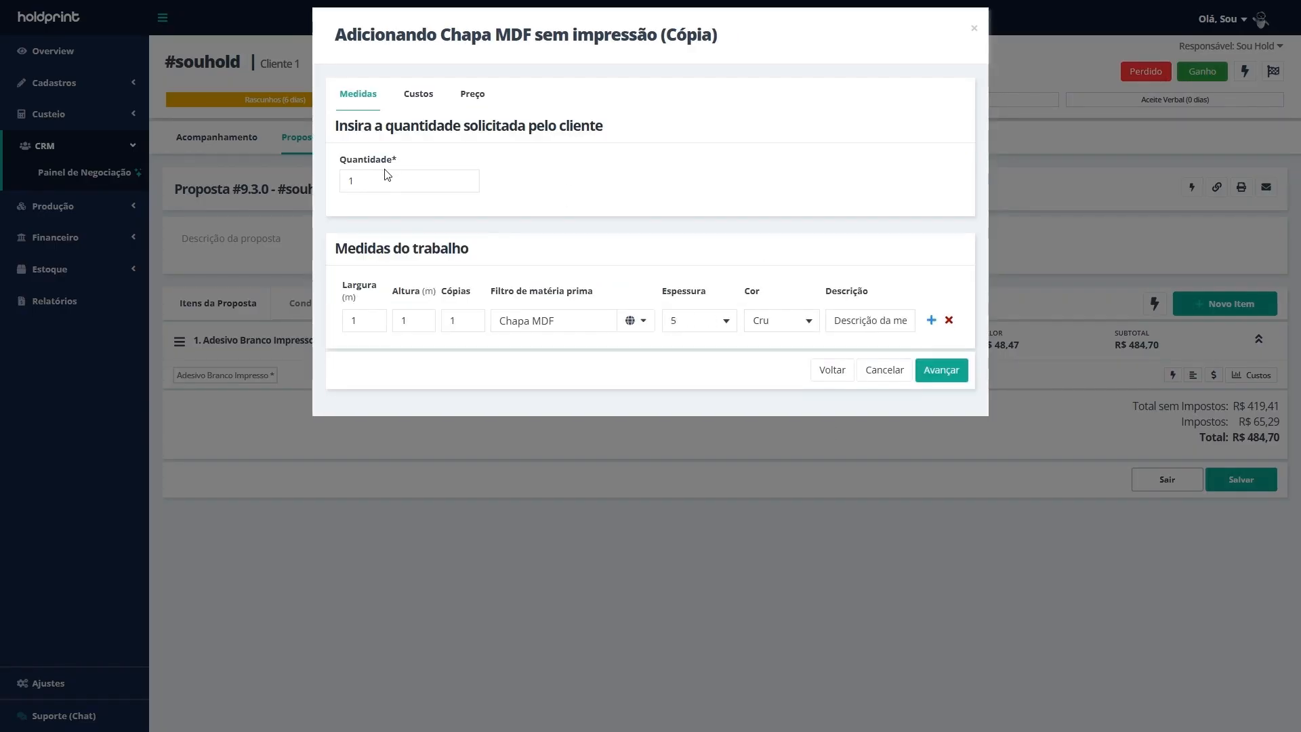
left_click(390, 179)
type("0")
left_click(949, 373)
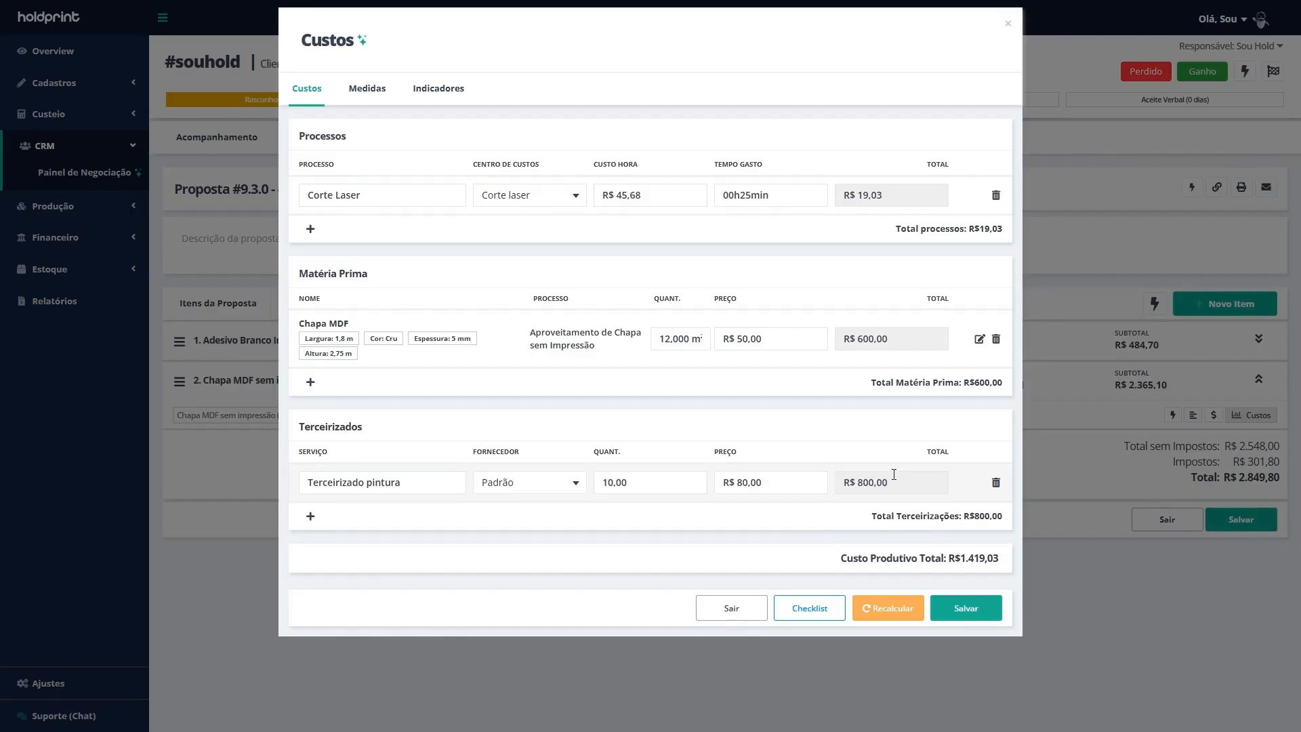
Set the price of the Terceirizado pintura row in the item's costs to R$ 50,00 and save
left_click(769, 479)
type("50")
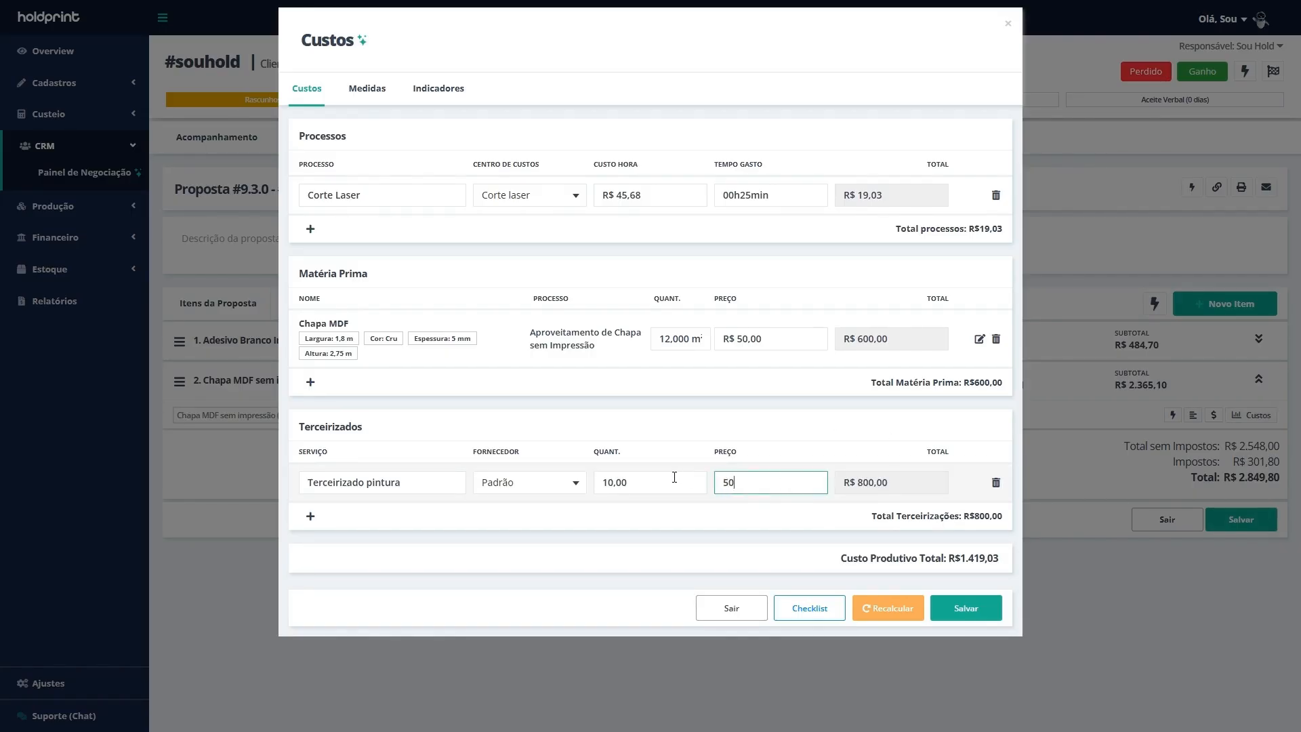
left_click(841, 522)
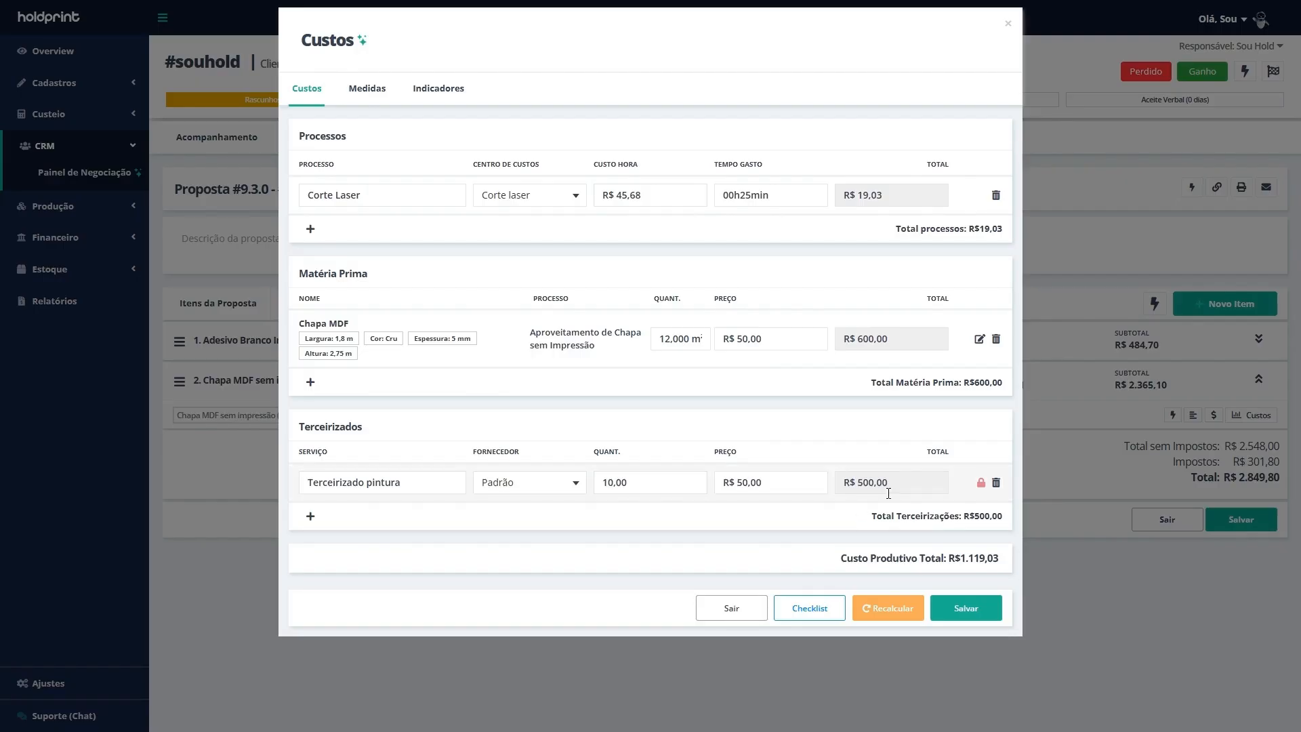
left_click(983, 624)
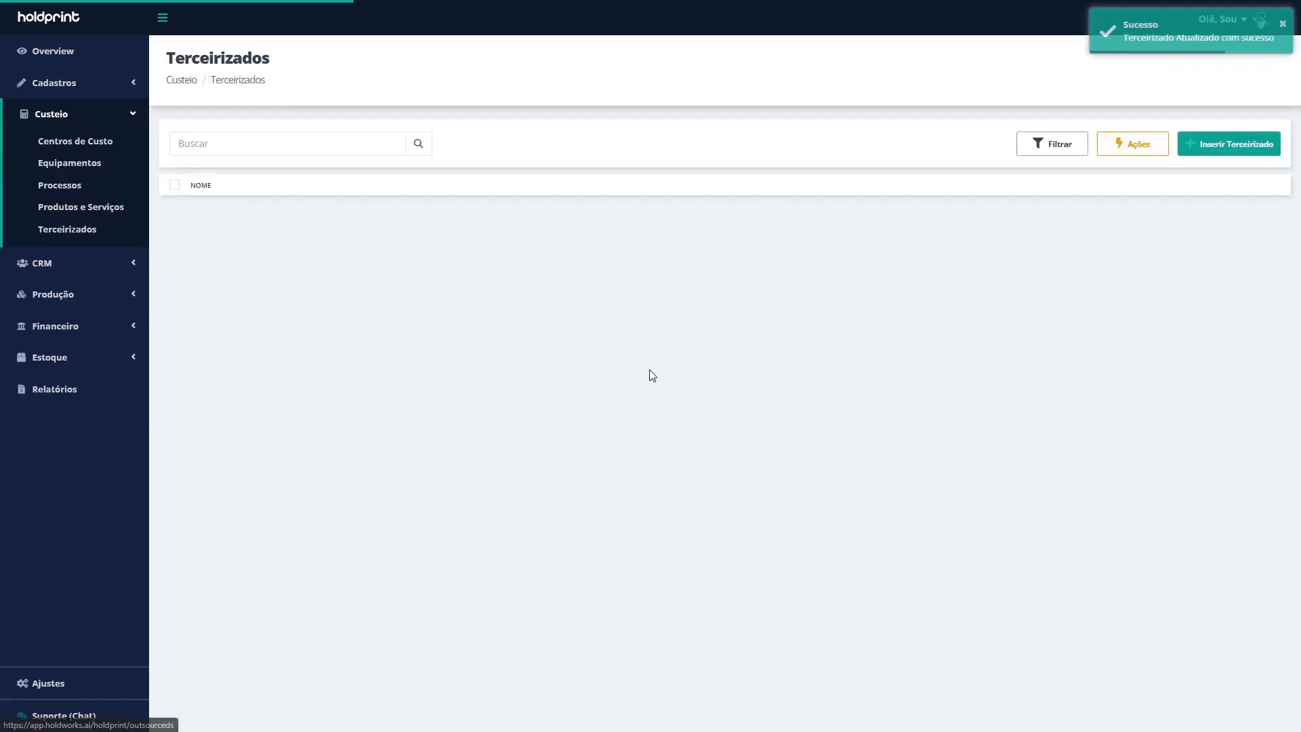
Create an outsourced item named Terceirizado Cartão de visita from the Terceirizado template
left_click(1235, 145)
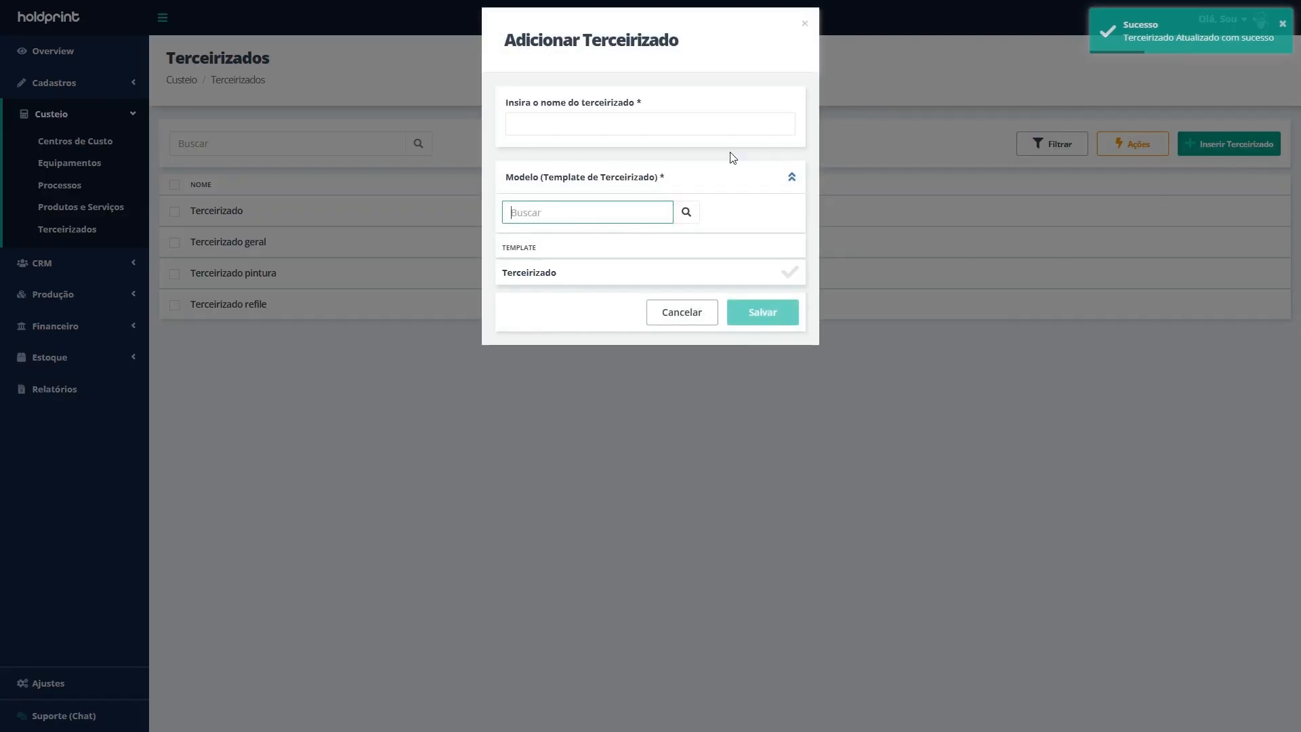
left_click(786, 268)
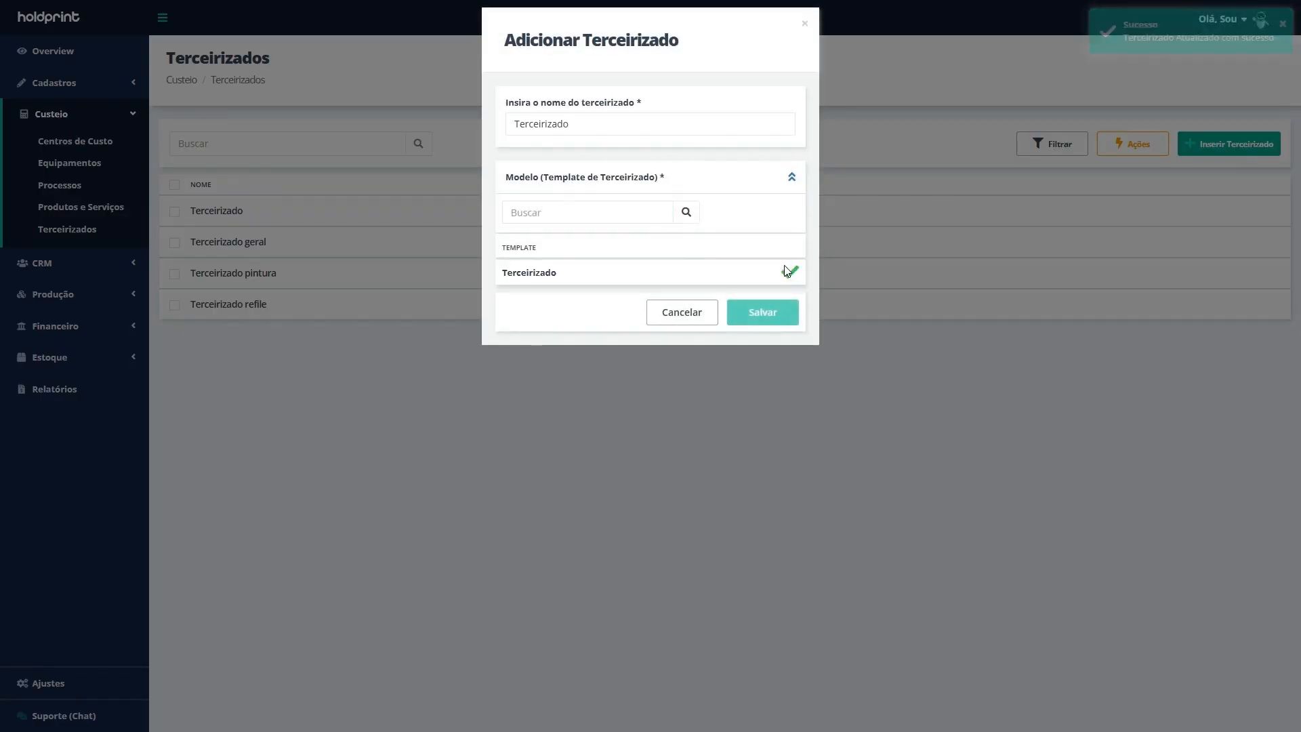
left_click(702, 123)
type("Cartã")
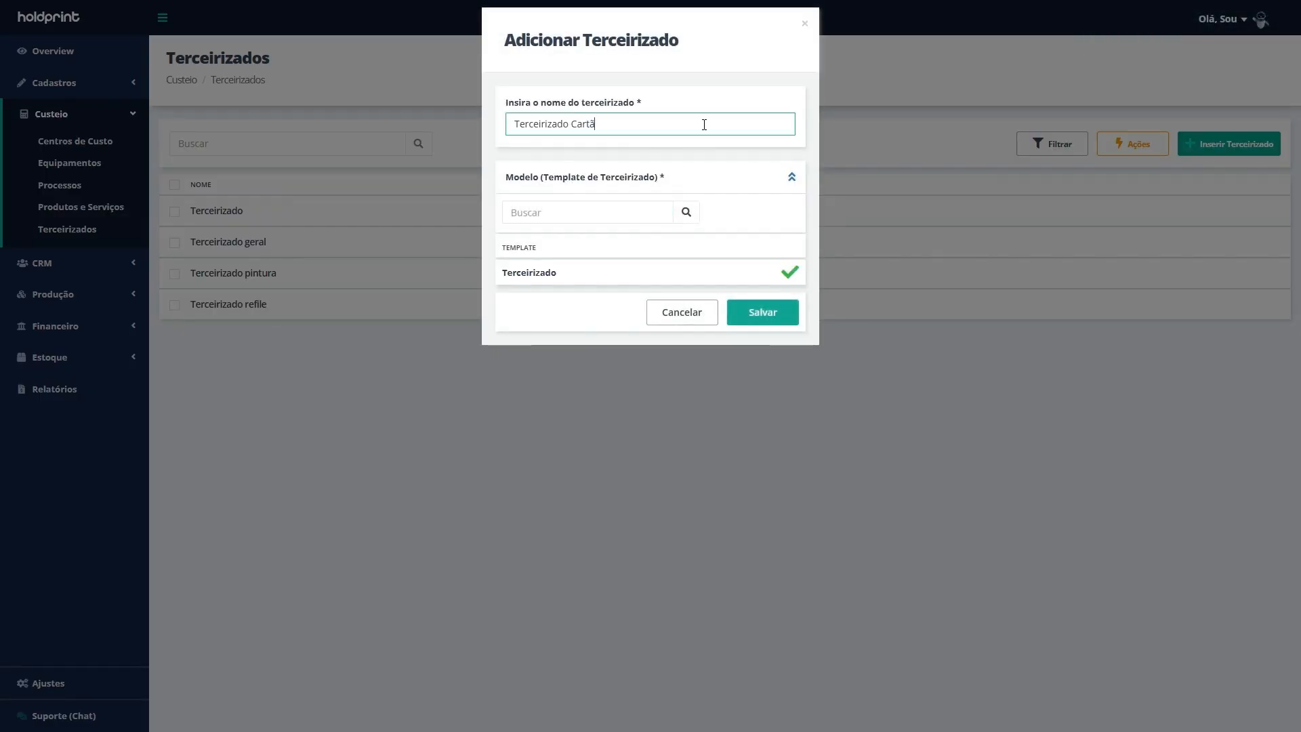
type("o de visita")
left_click(778, 320)
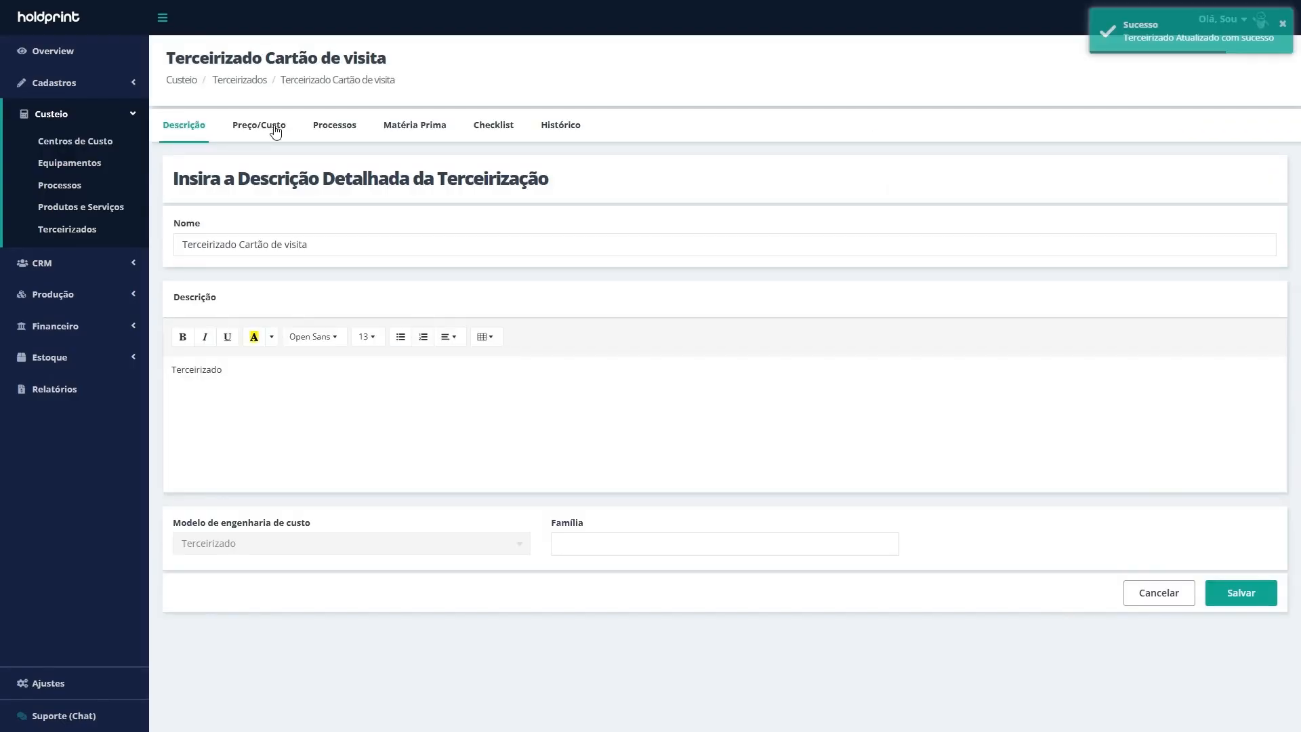
Set the Padrão supplier's price type to Função matemática for Terceirizado Cartão de visita
left_click(275, 132)
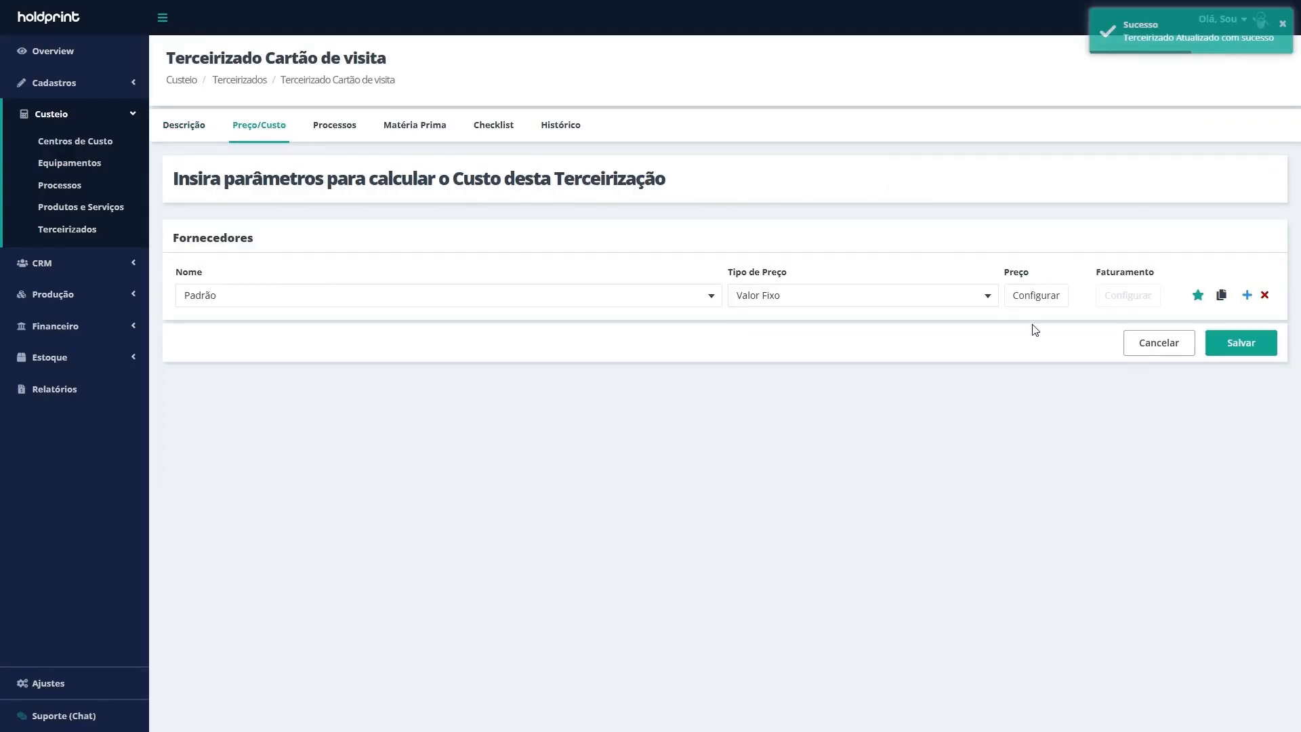
left_click(1034, 302)
left_click(944, 298)
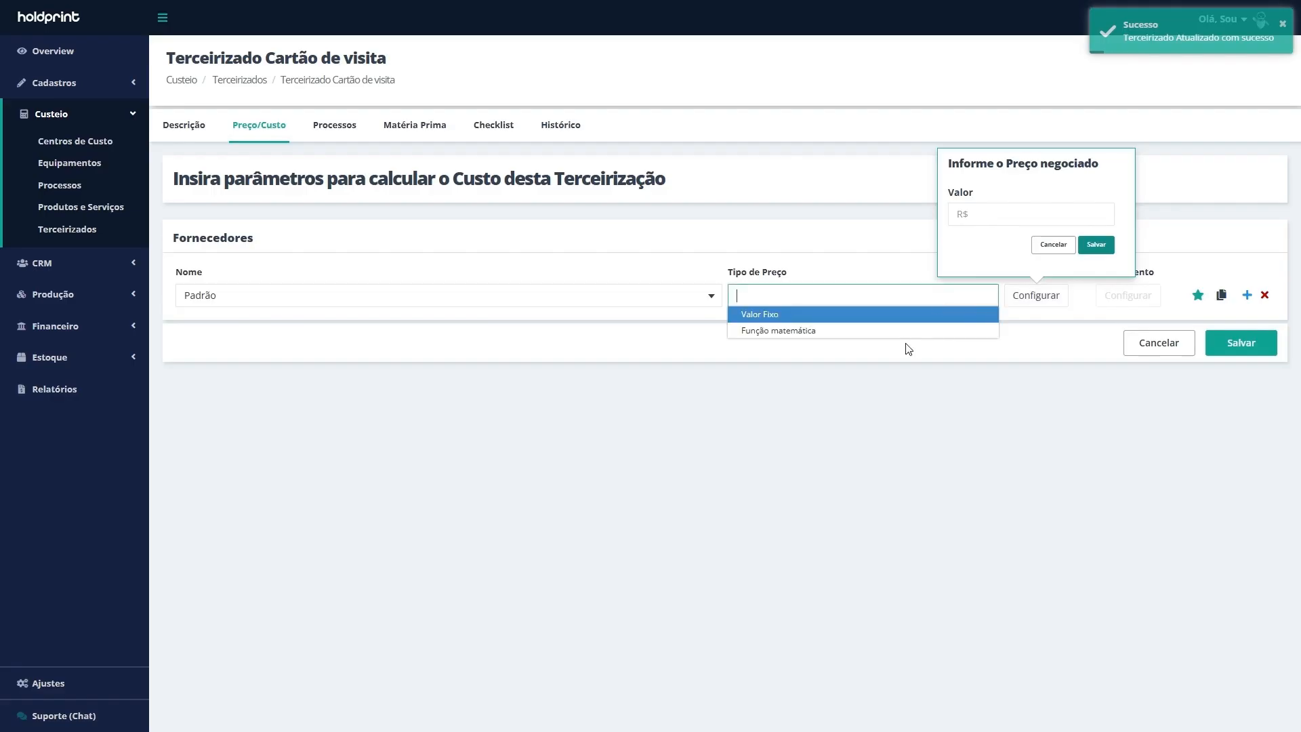
left_click(976, 330)
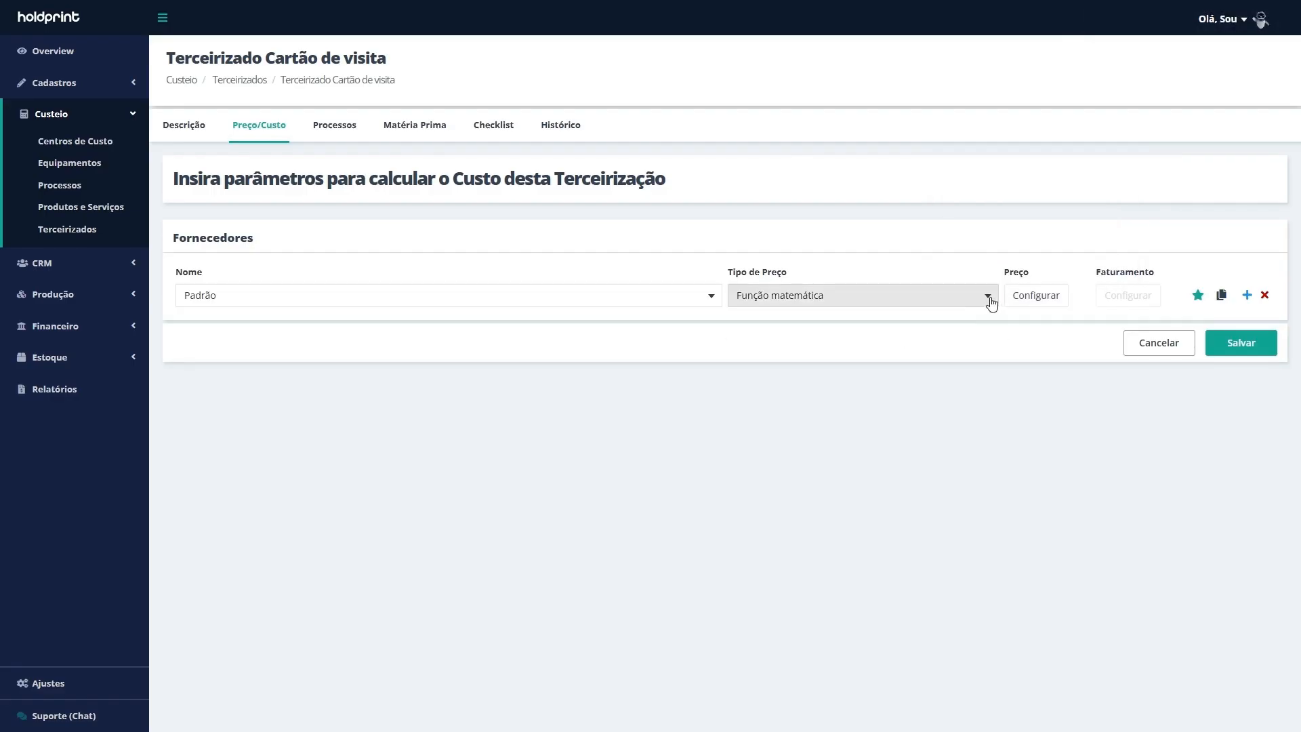
Save the pricing formula quantidade with tiers 1–500 at R$ 0,20, 500,01–1000 at R$ 0,15 and 1000,01–999999999 at R$ 0,10
left_click(1025, 300)
left_click(916, 123)
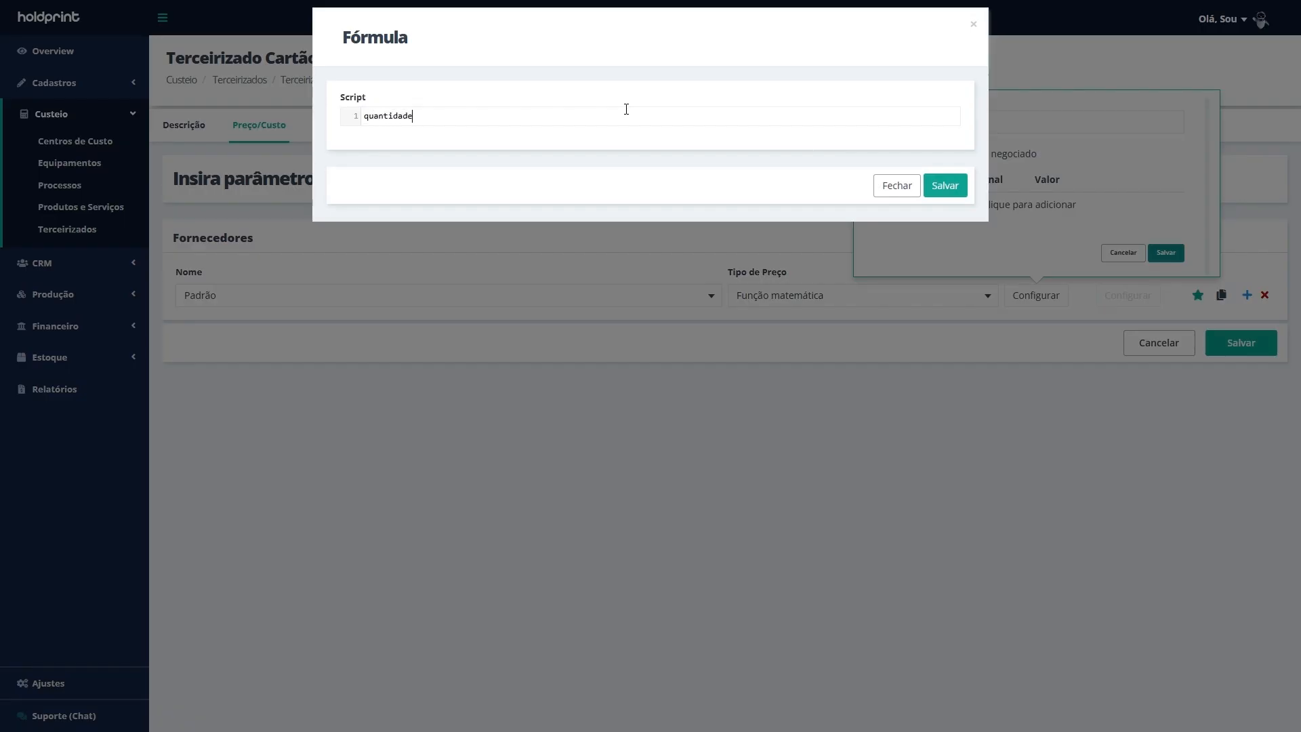
left_click(951, 186)
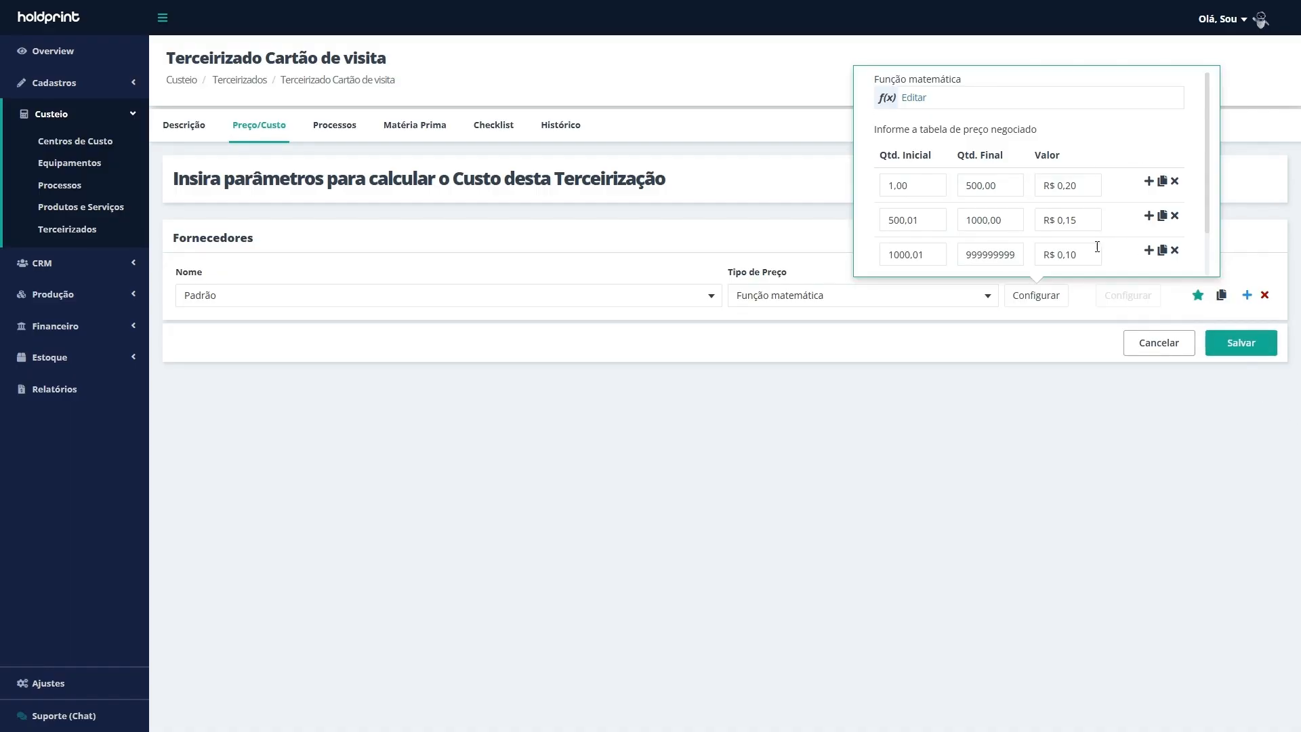
scroll(1118, 241, "down", 1)
left_click(1166, 253)
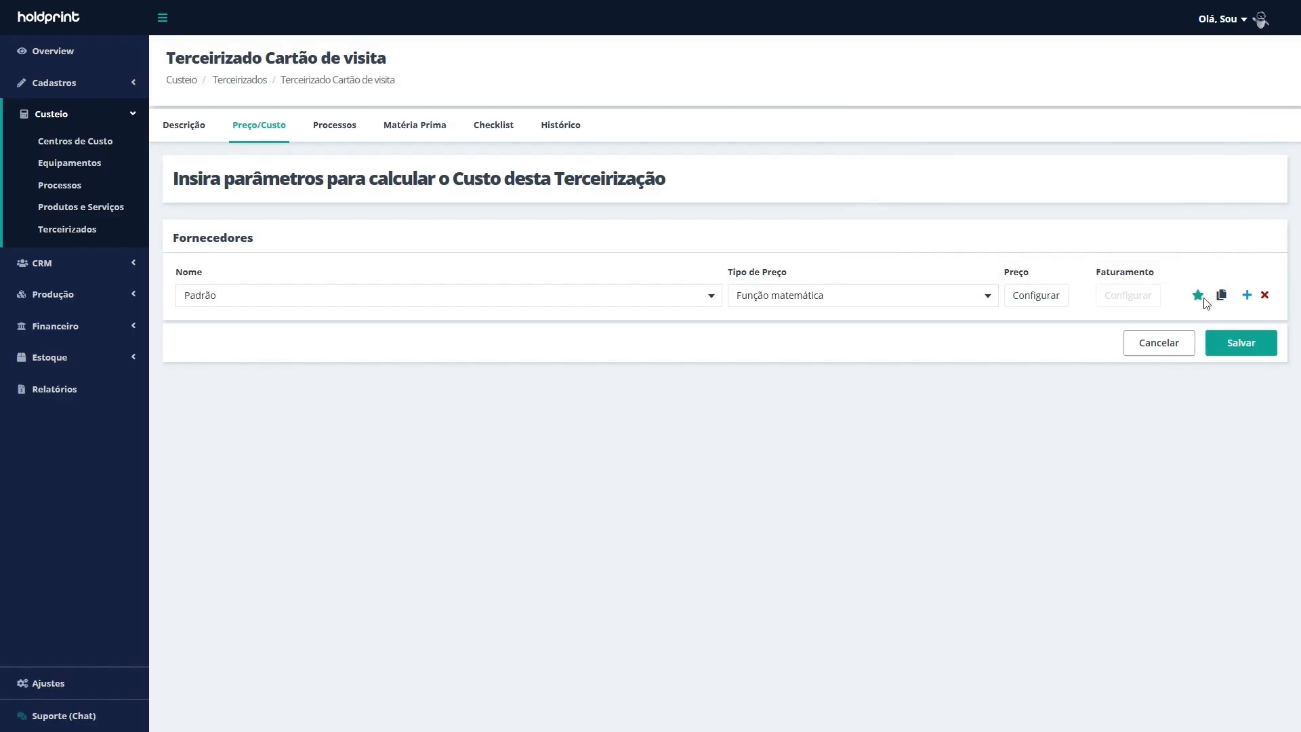
Search the products for cartão, duplicate Cartão de visita personalizado, and open the copy
left_click(328, 139)
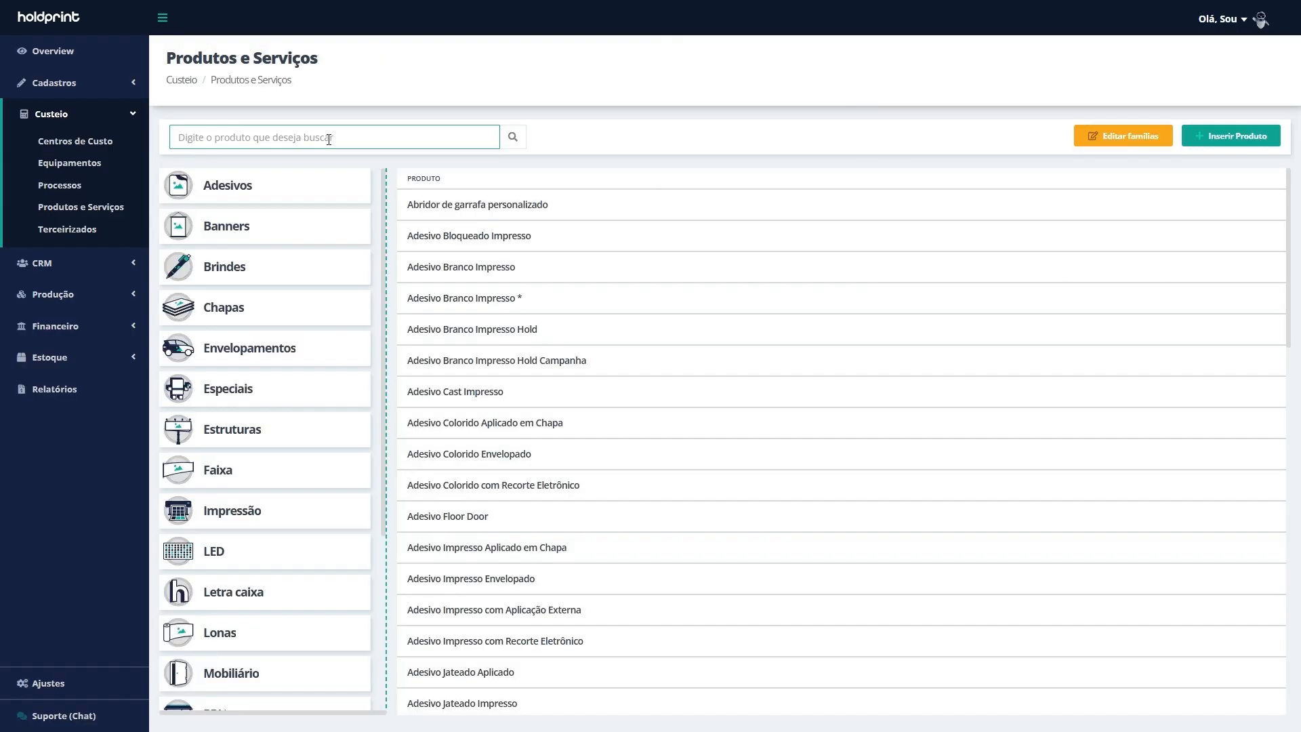
type("cartão")
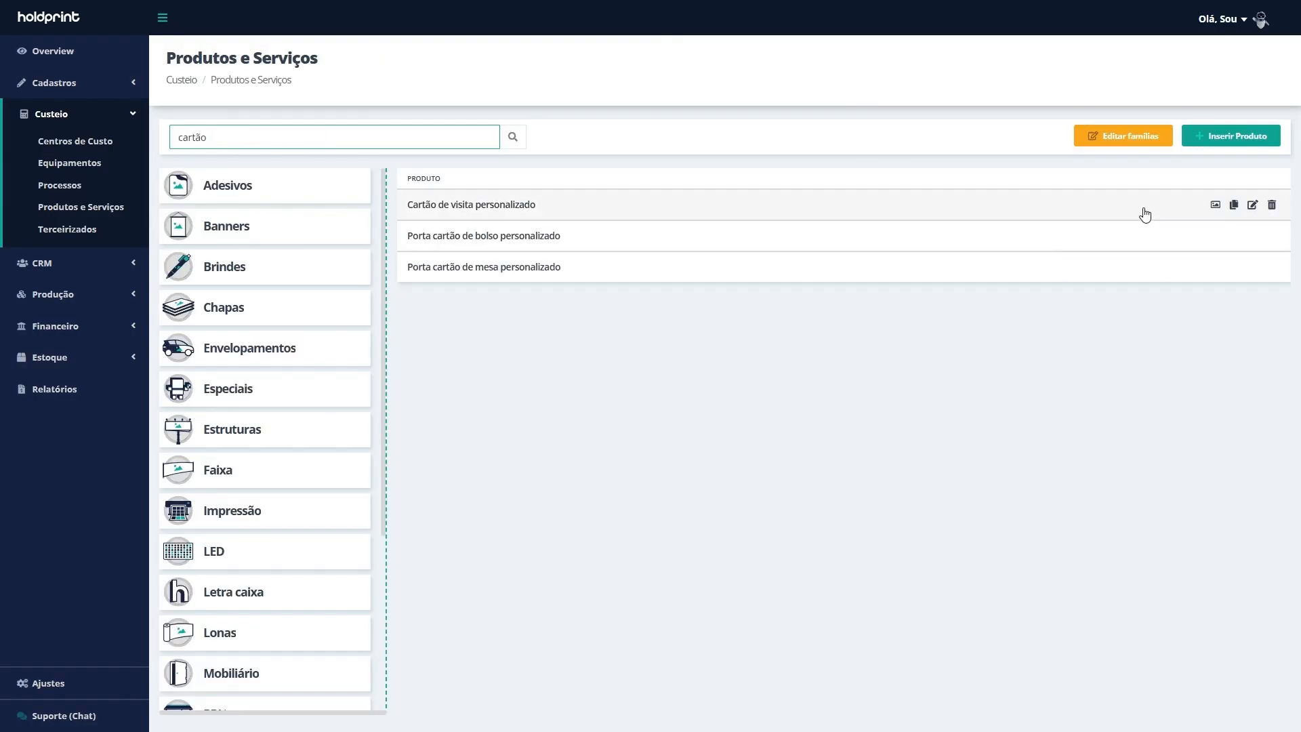
left_click(1234, 206)
left_click(704, 443)
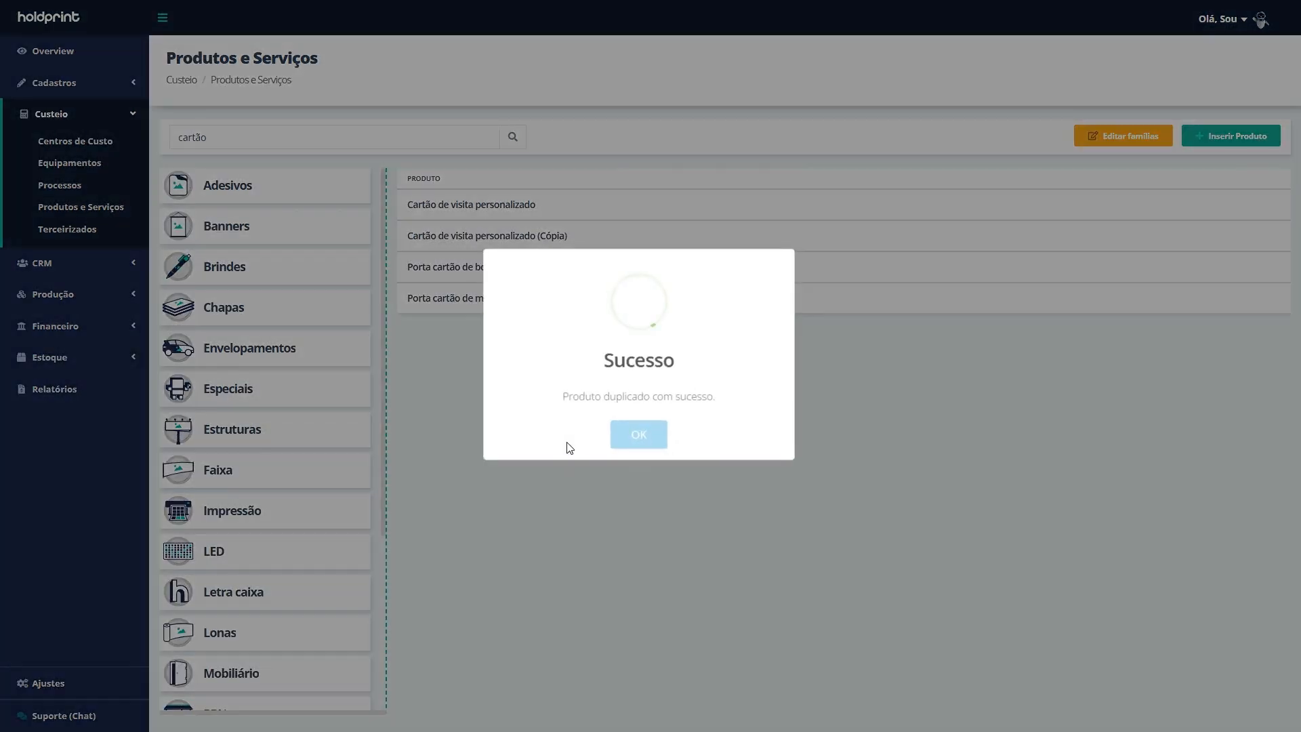
left_click(652, 446)
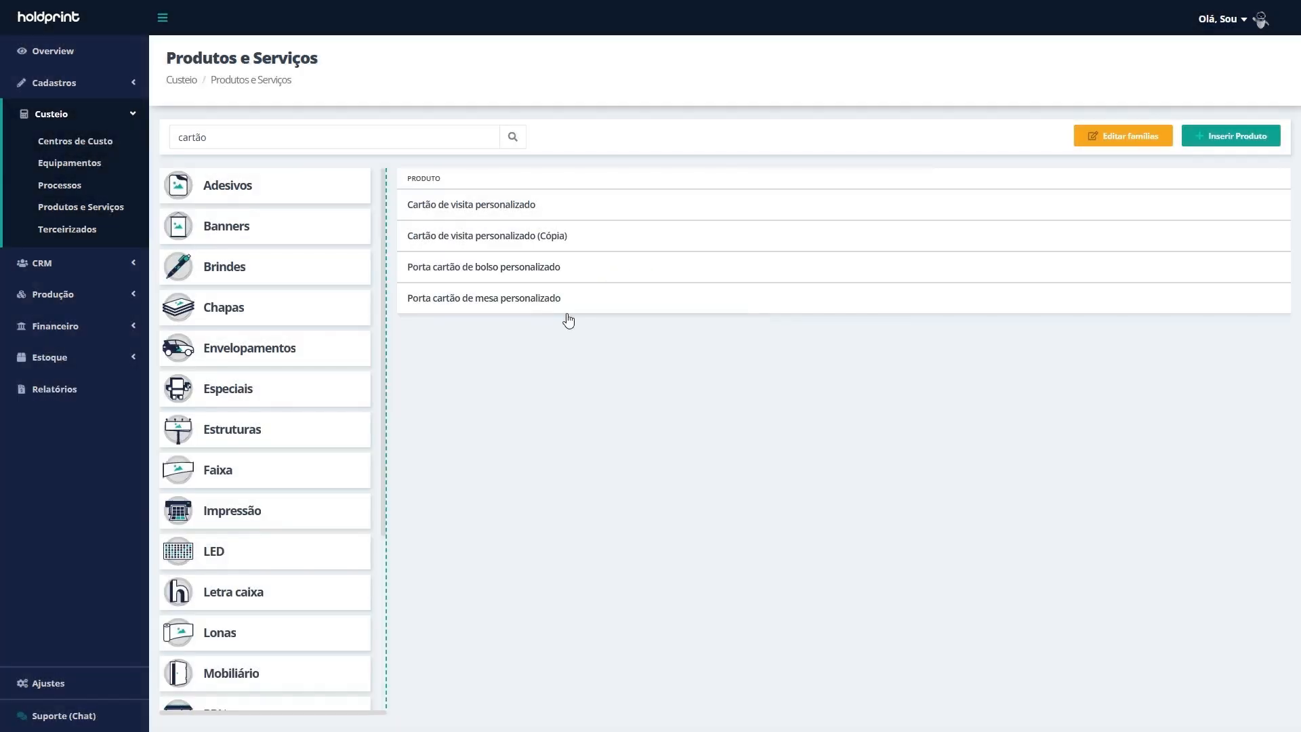
left_click(555, 235)
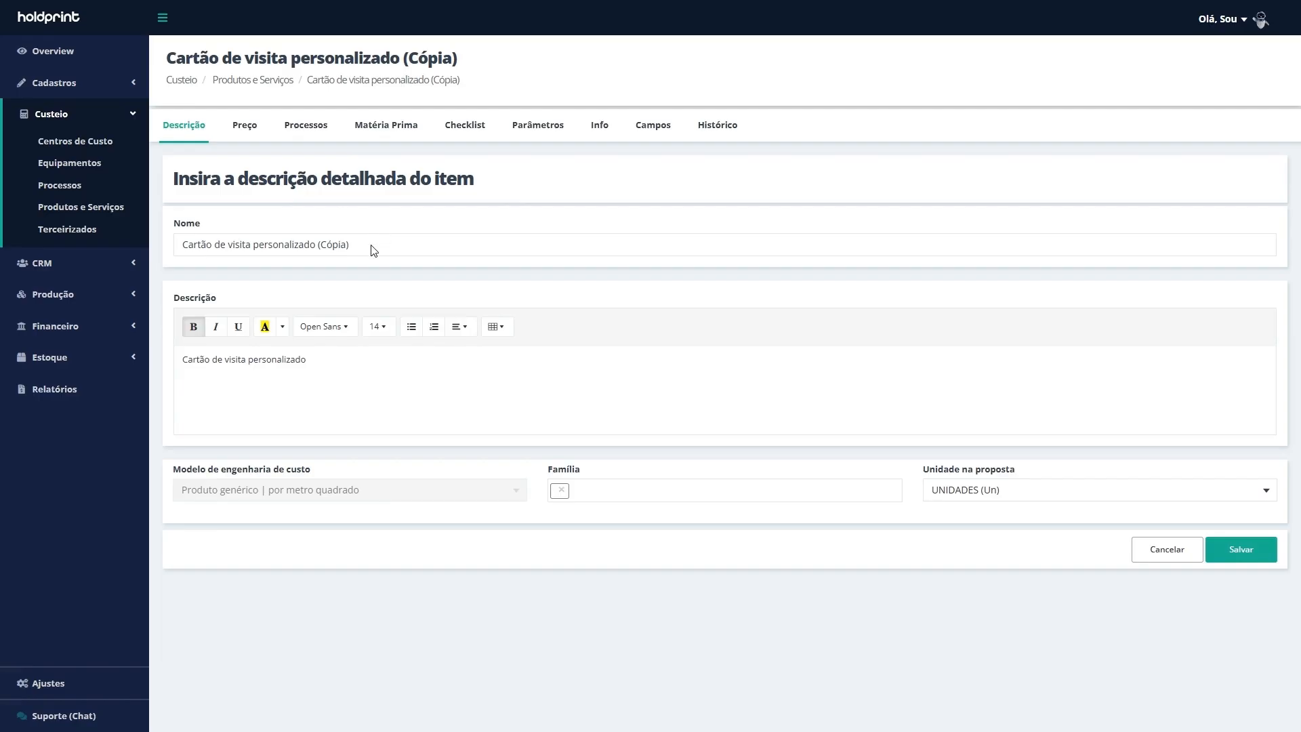
Rename the copied product as Cartão de visita personalizado terceirizado
left_click_drag(372, 250, 324, 247)
type("t")
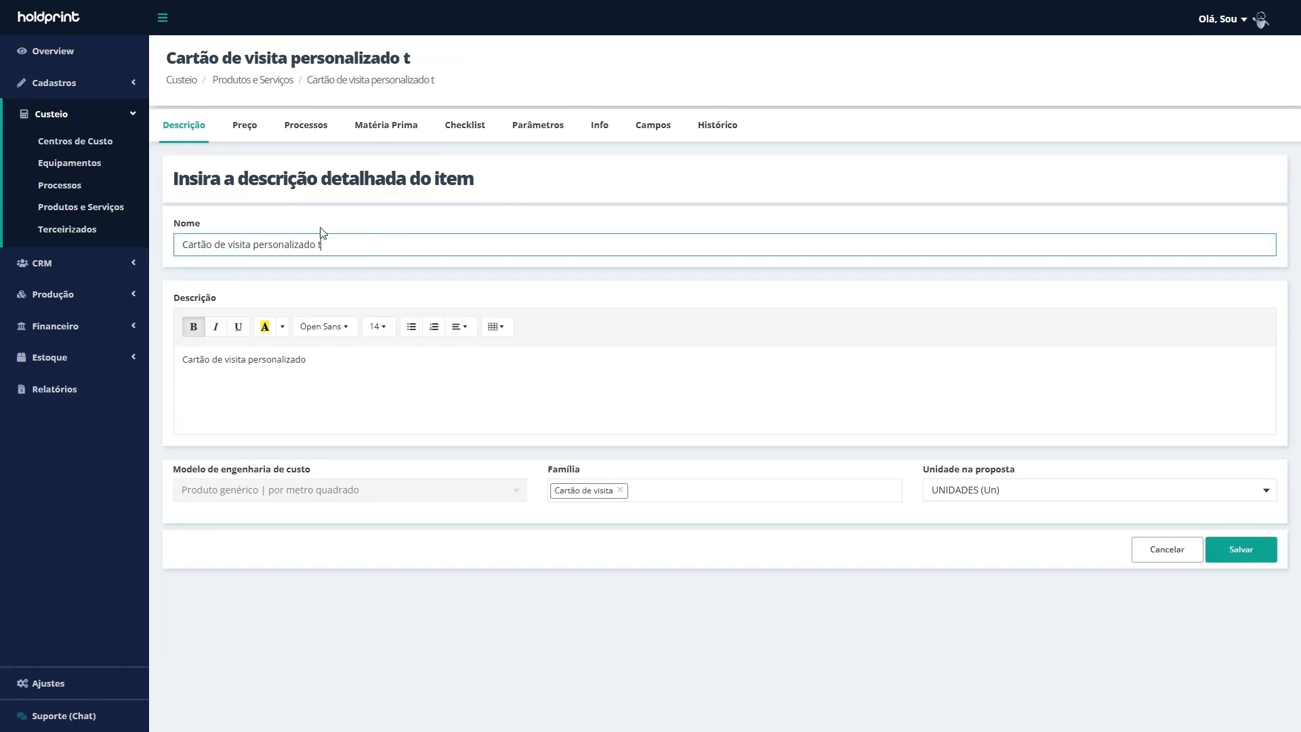
type("erceirizado")
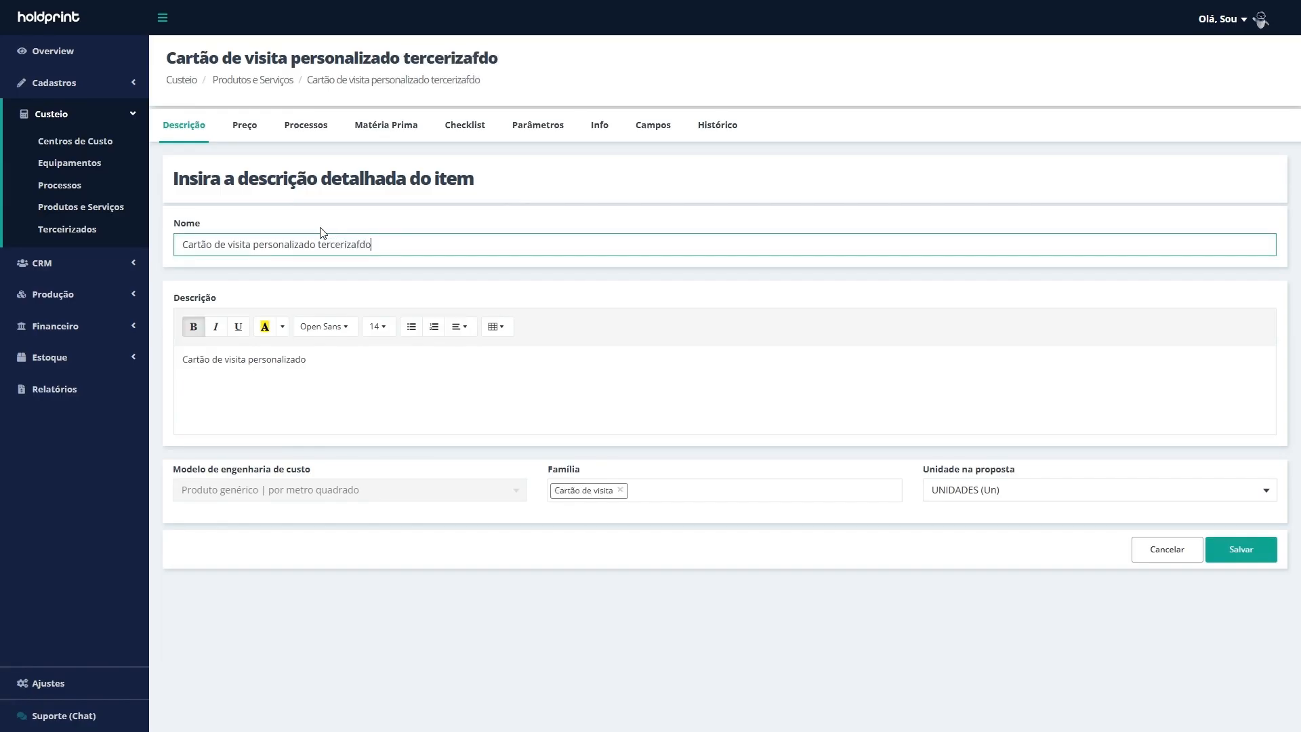
Review the product's processes and checklist, and add the outsourced process Terceirizado Cartão de visita
left_click(309, 128)
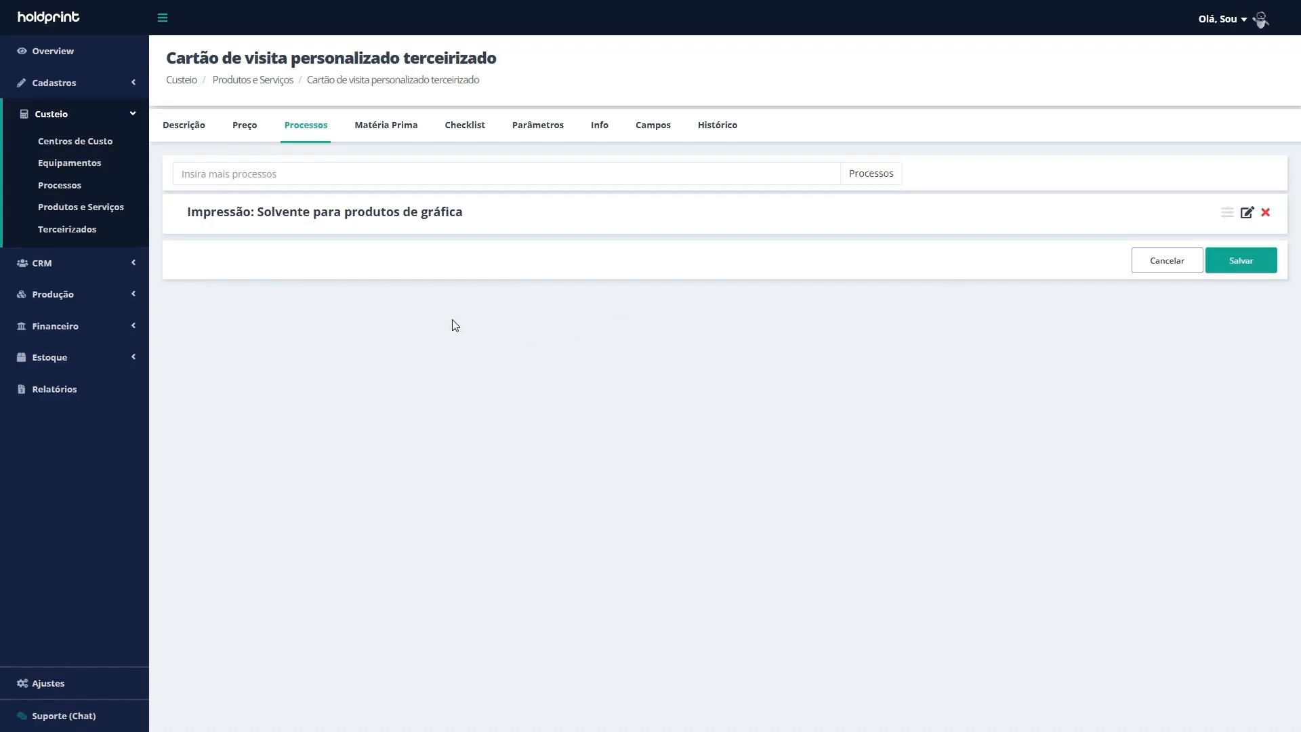
left_click(449, 130)
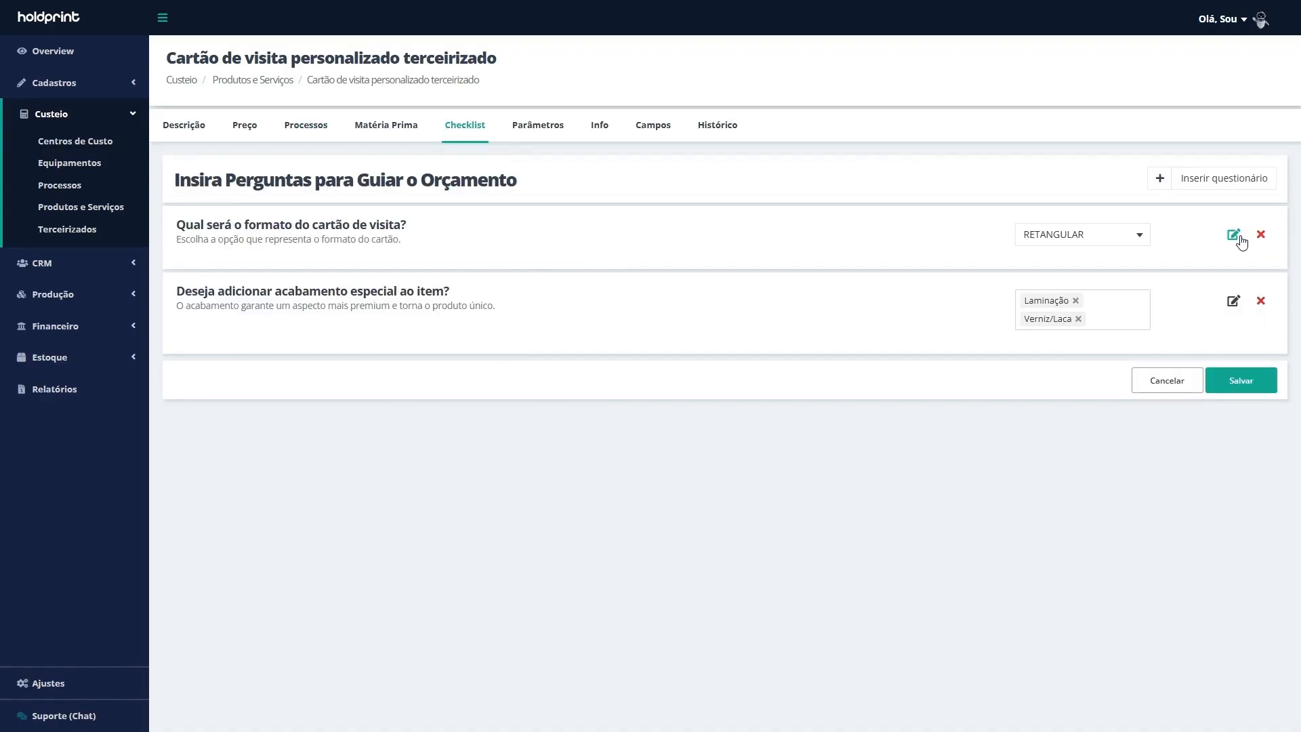
left_click(311, 127)
left_click(404, 176)
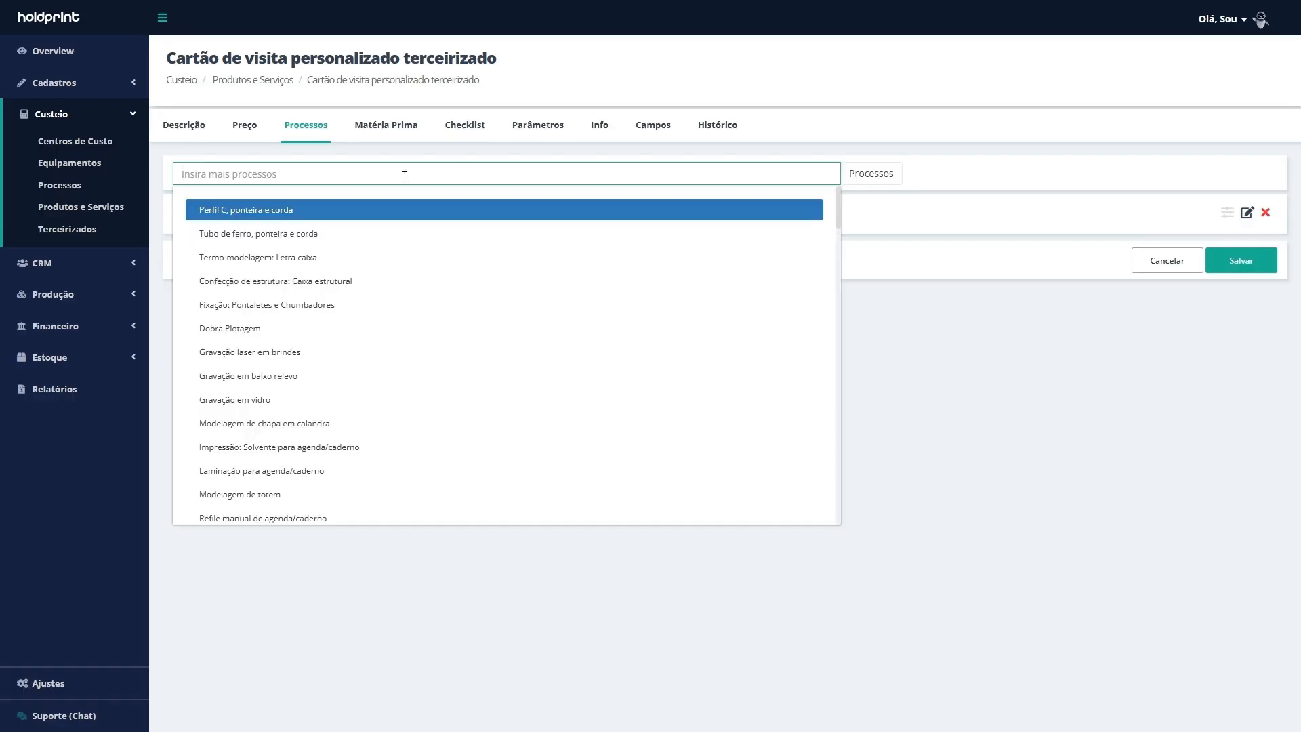
type("terce")
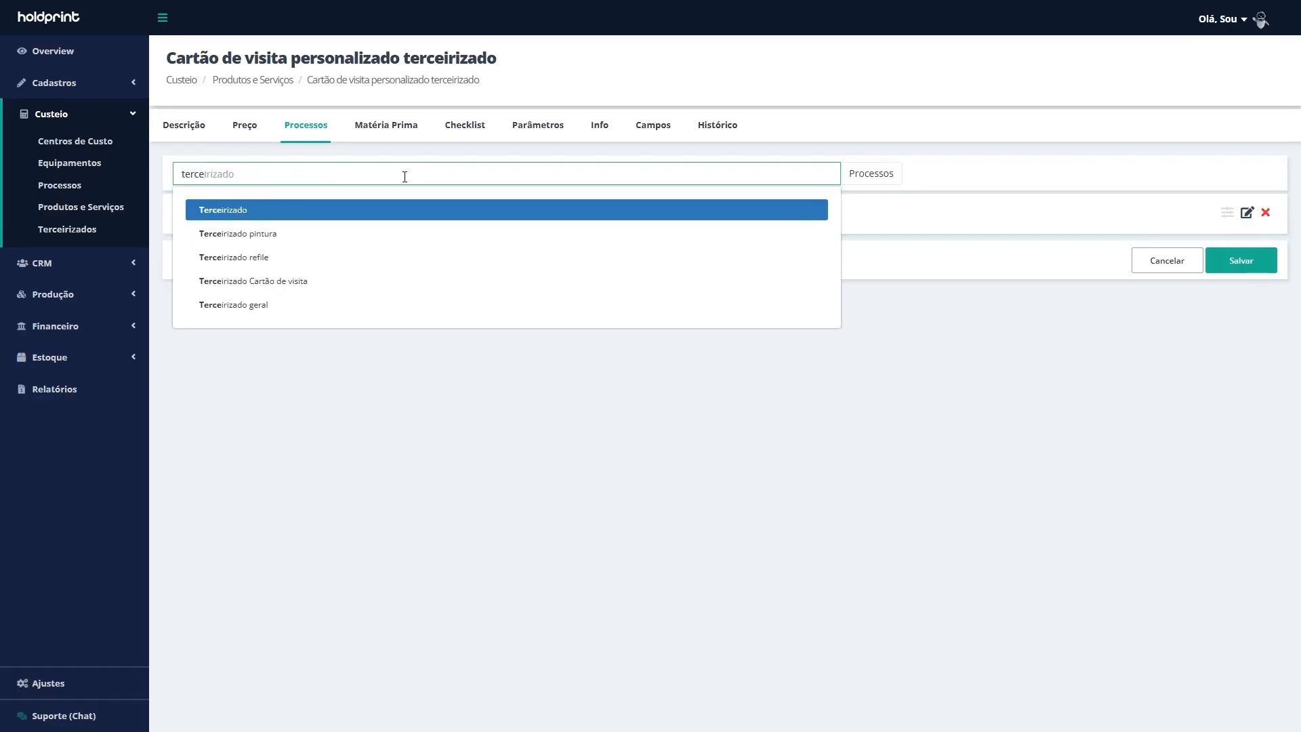
left_click(342, 281)
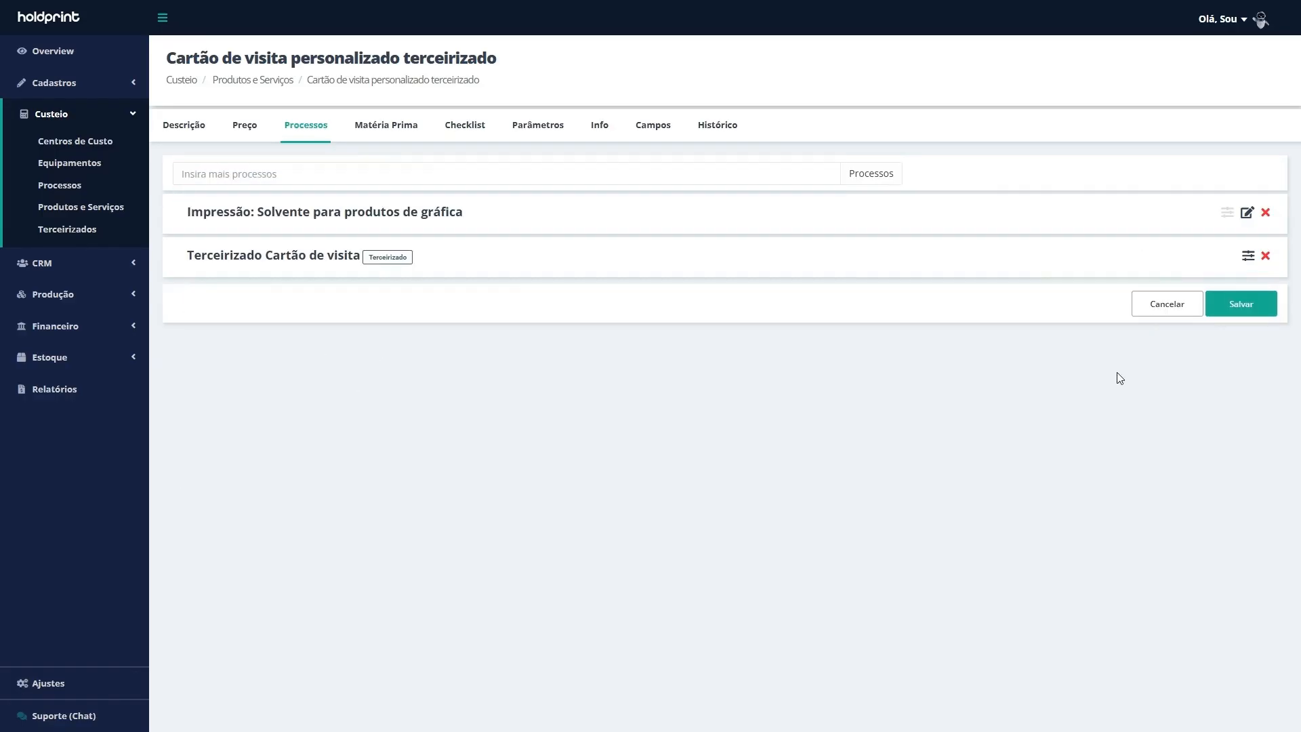
Remove the process Impressão: Solvente para produtos de gráfica and both checklist questions about card format and special finishing
left_click(1265, 212)
left_click(451, 126)
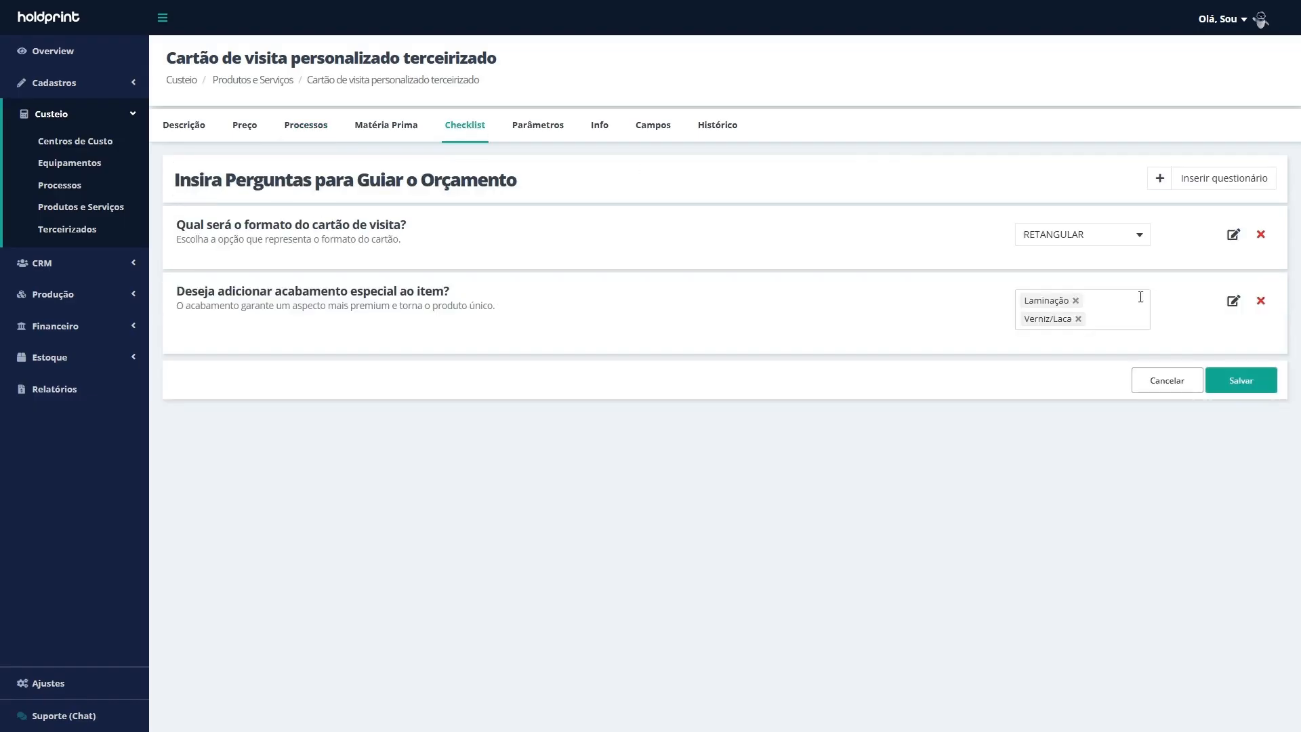
left_click(1262, 235)
left_click(1261, 234)
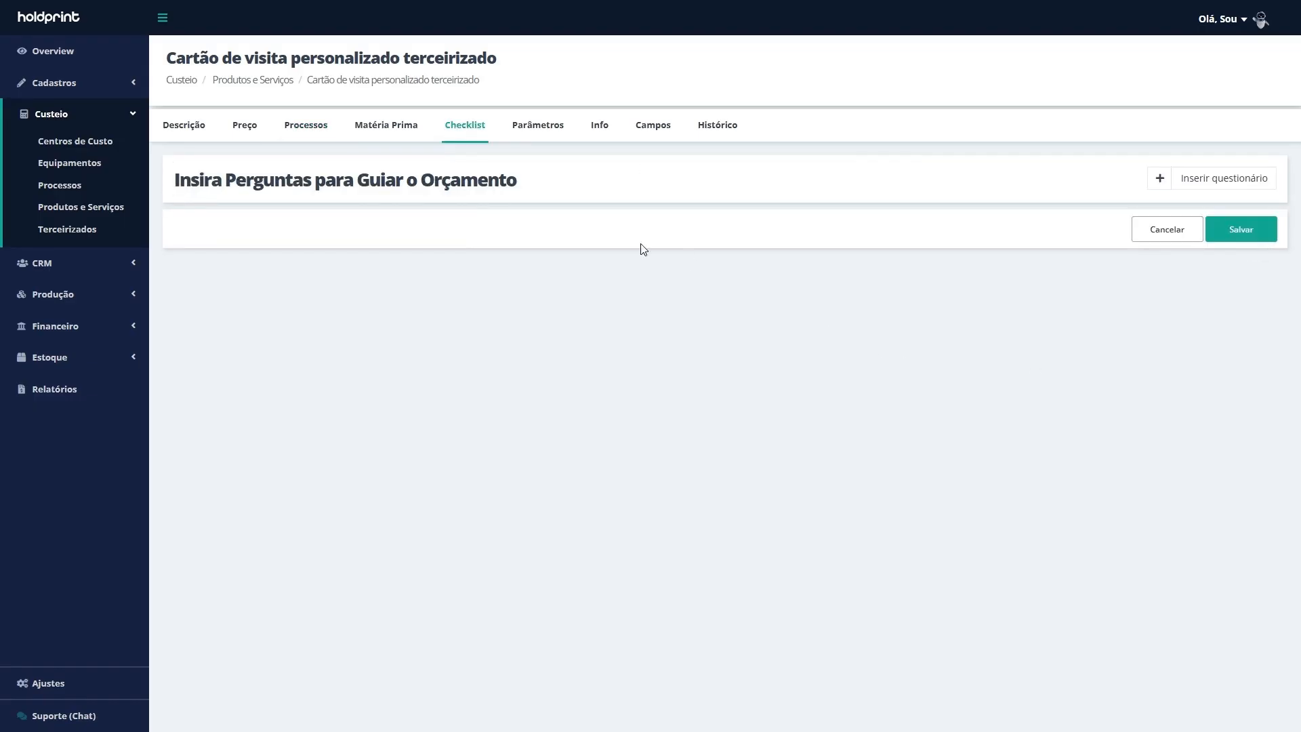
Check the product's remaining processes and default parameters, and save Cartão de visita personalizado terceirizado
left_click(309, 126)
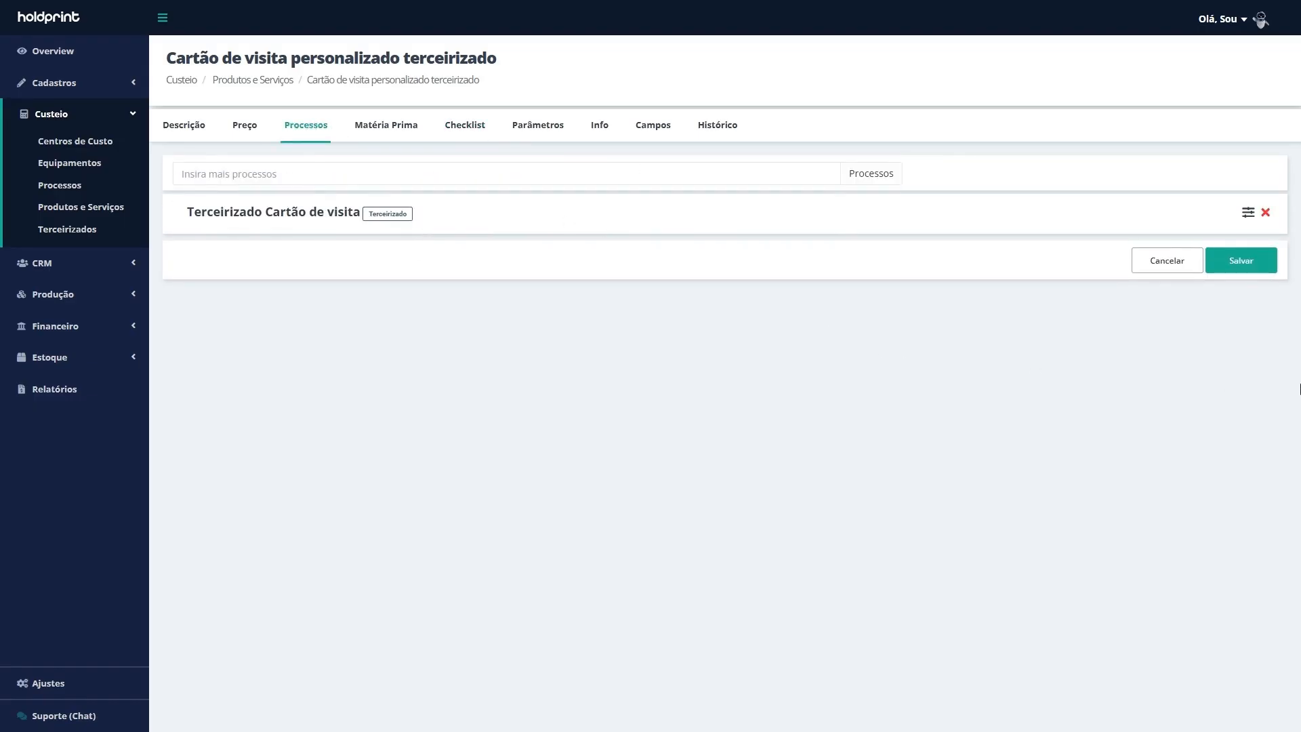
left_click(521, 134)
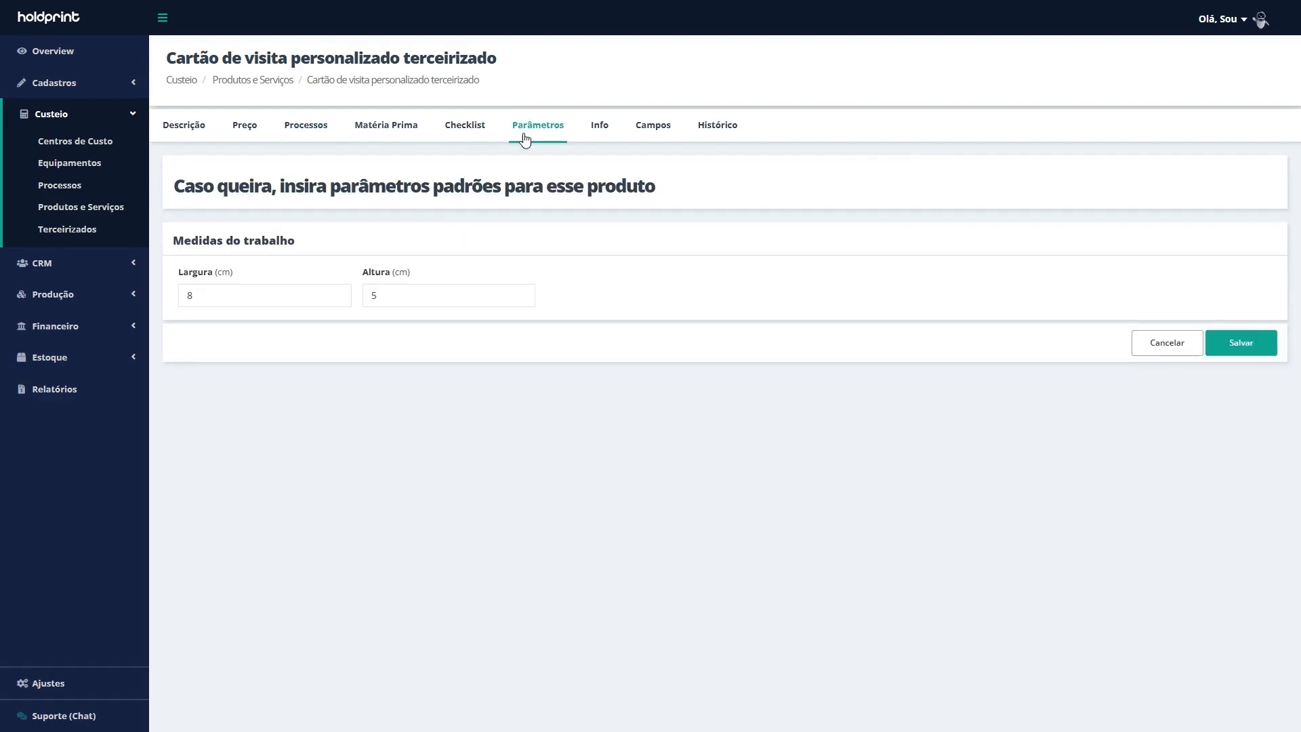
left_click(1256, 348)
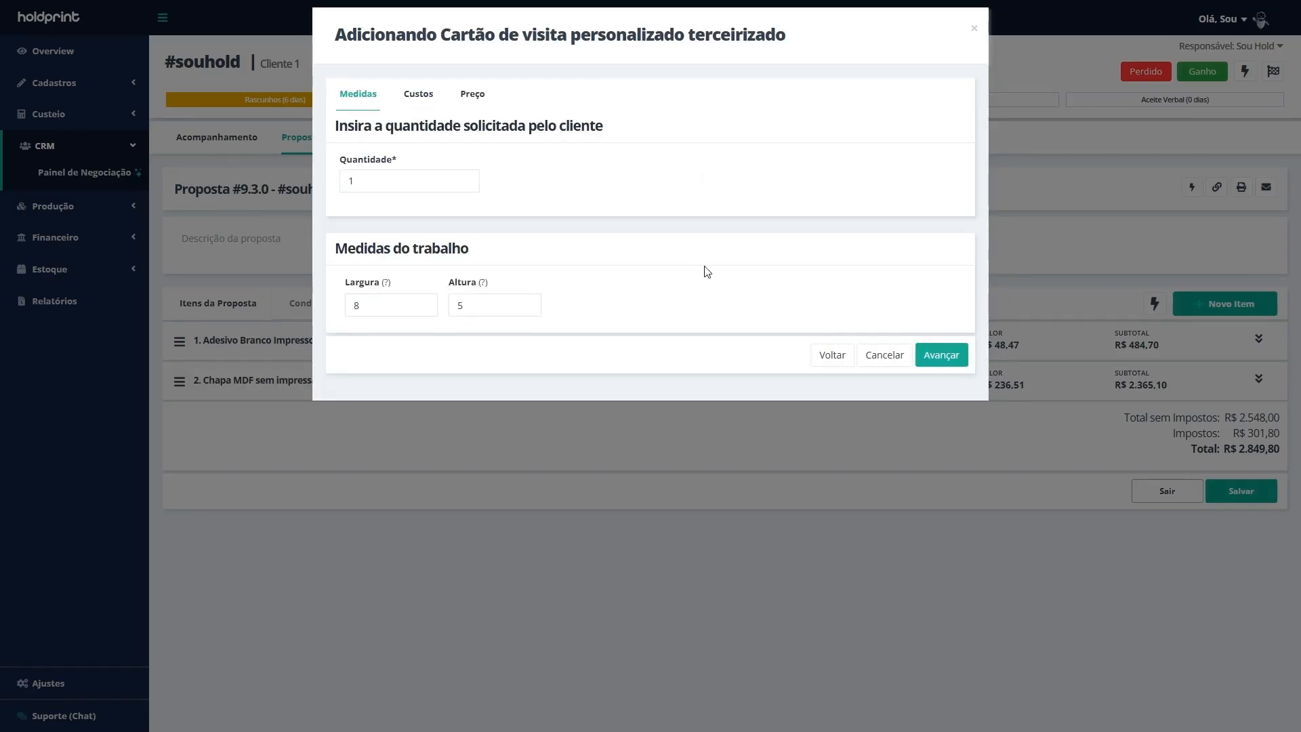
Set the quantity of Cartão de visita personalizado terceirizado to 400 and add it to the proposal
left_click(441, 180)
key("ctrl+a")
type("400")
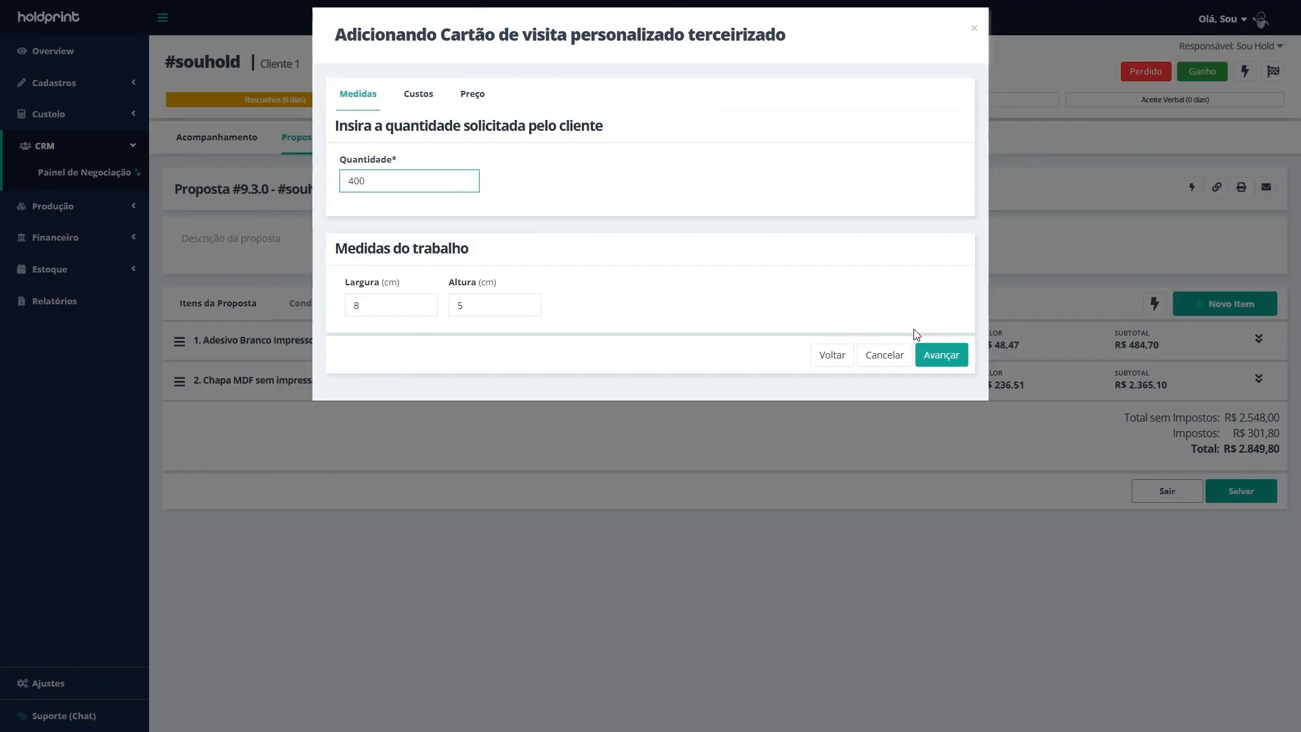
left_click(923, 355)
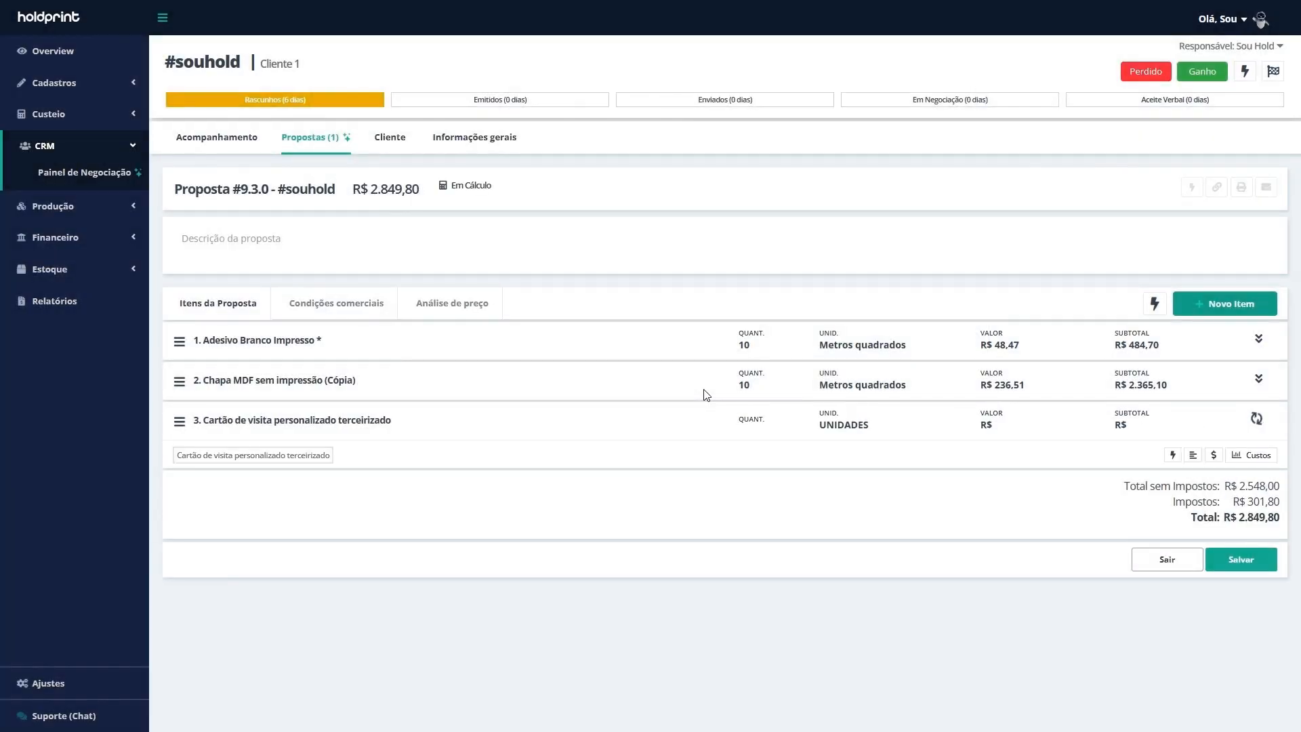
Open the business card item's costs and add the outsourced service Terceirizado with the supplier Padrão
left_click(1252, 455)
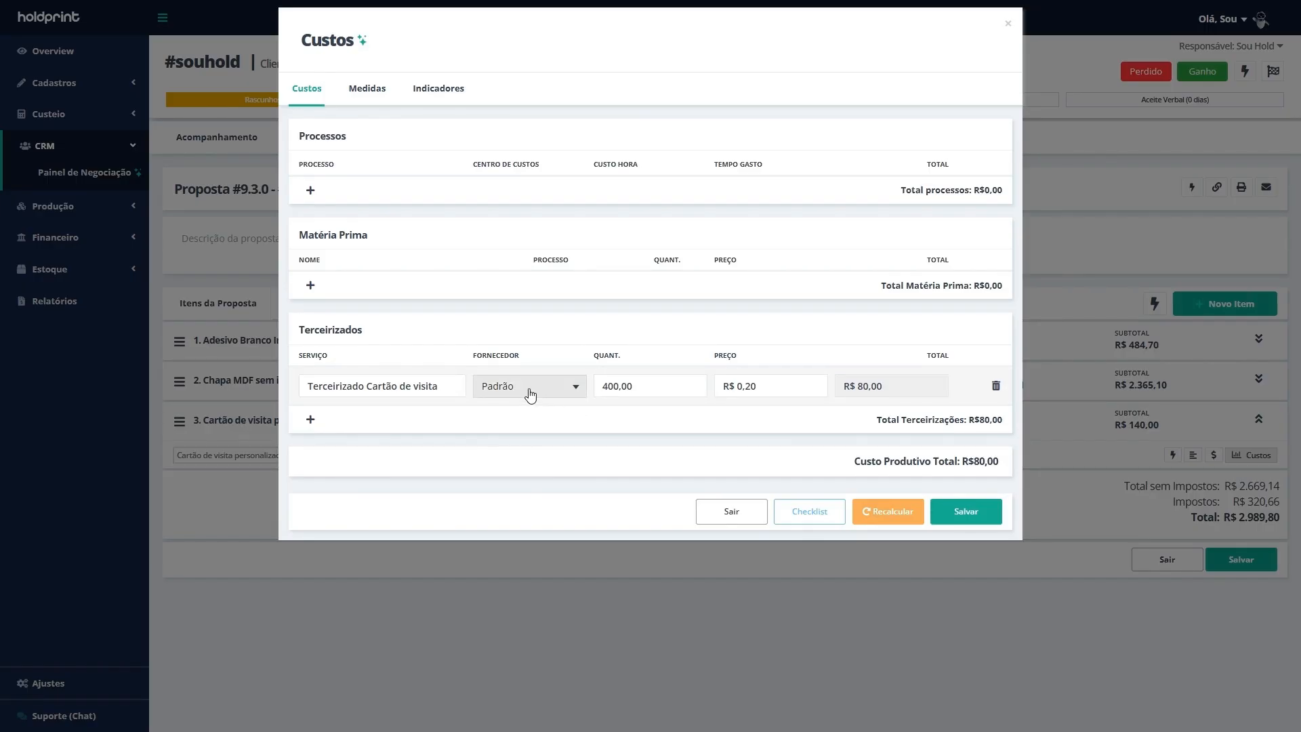
left_click(310, 420)
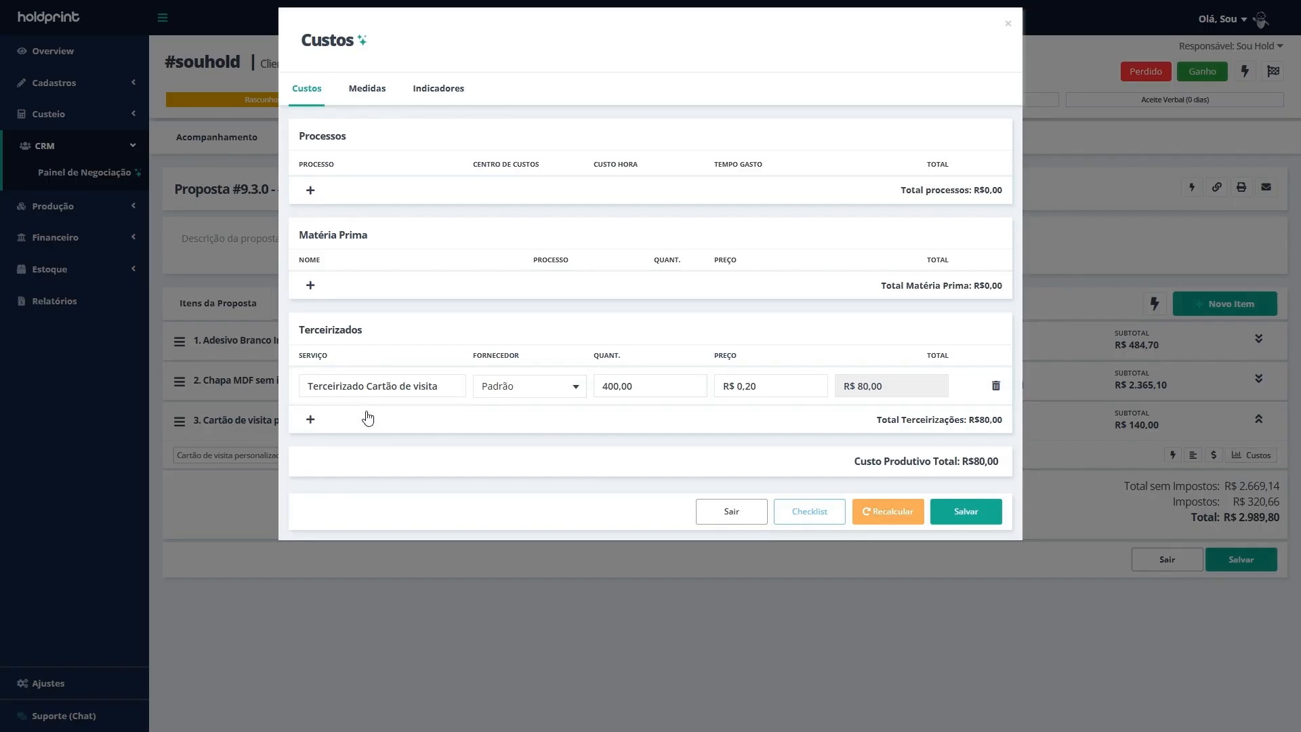
left_click(430, 426)
left_click(376, 445)
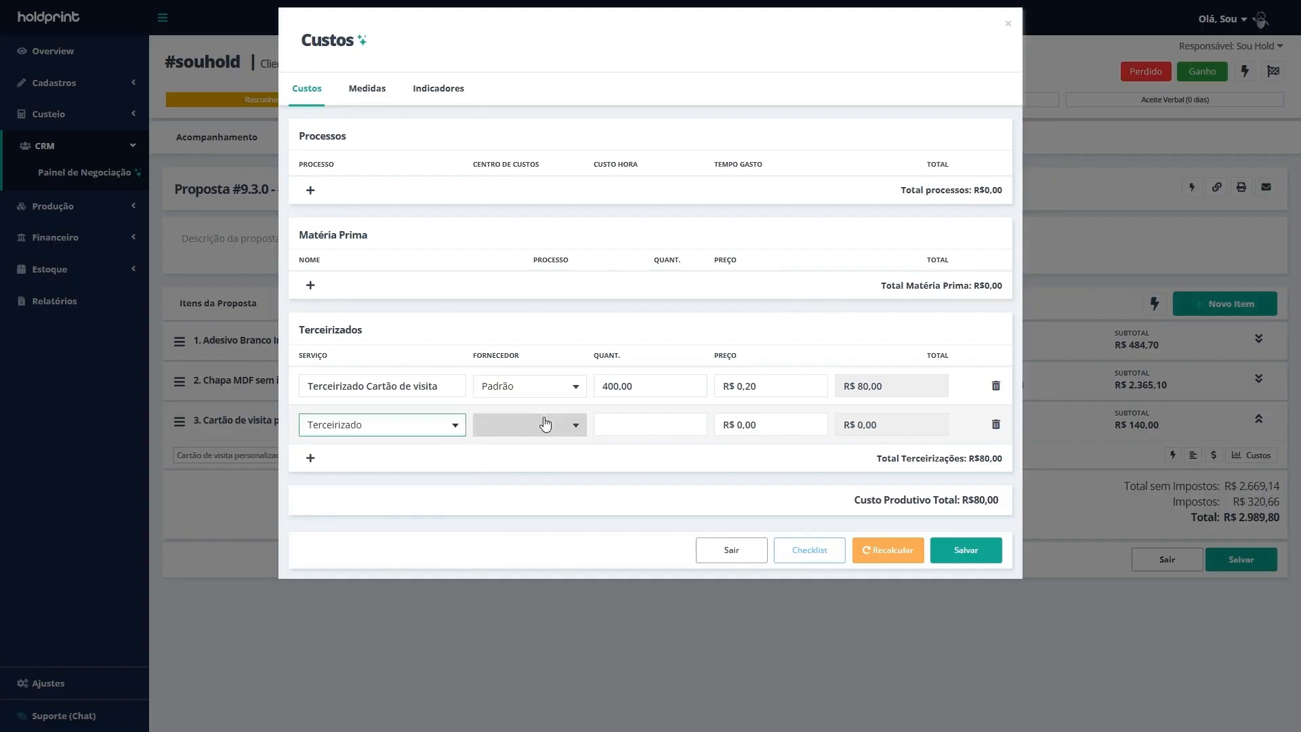
left_click(561, 435)
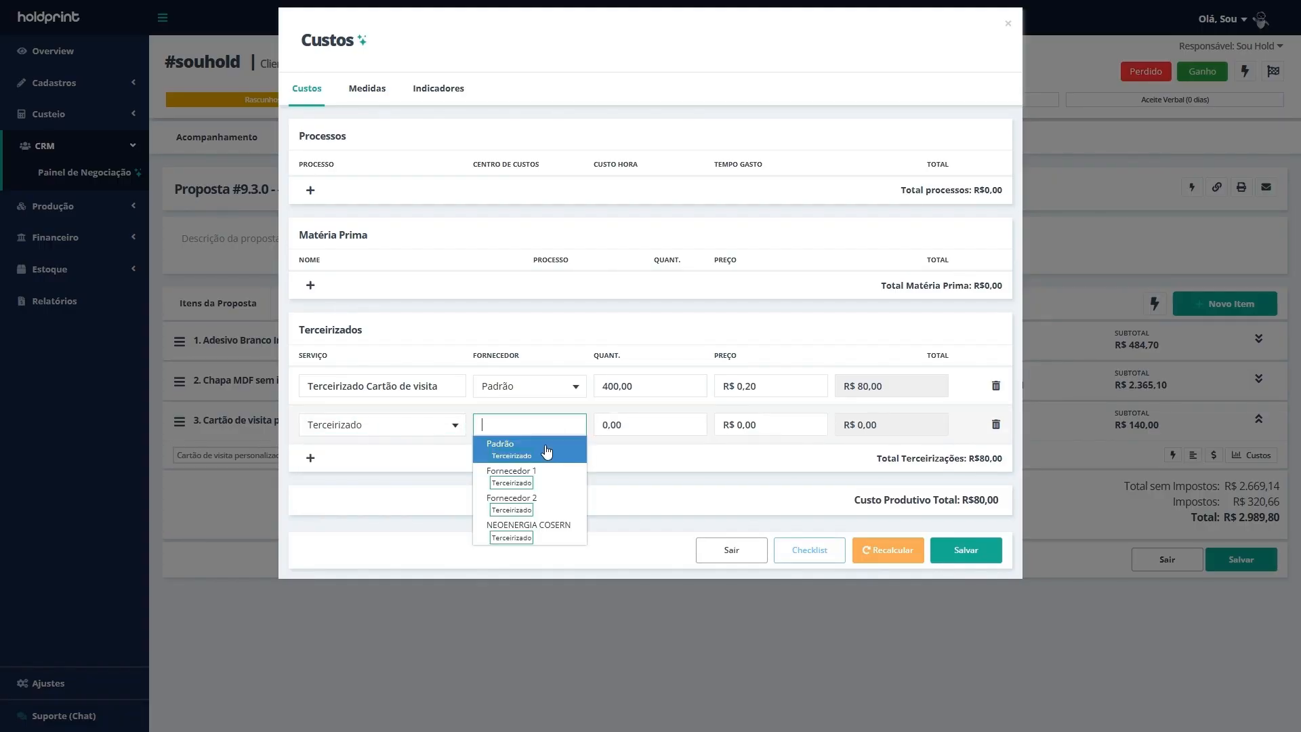
left_click(543, 451)
Set the new outsourced line's quantity to 100, enter its price, and recalculate the item's costs
left_click(648, 426)
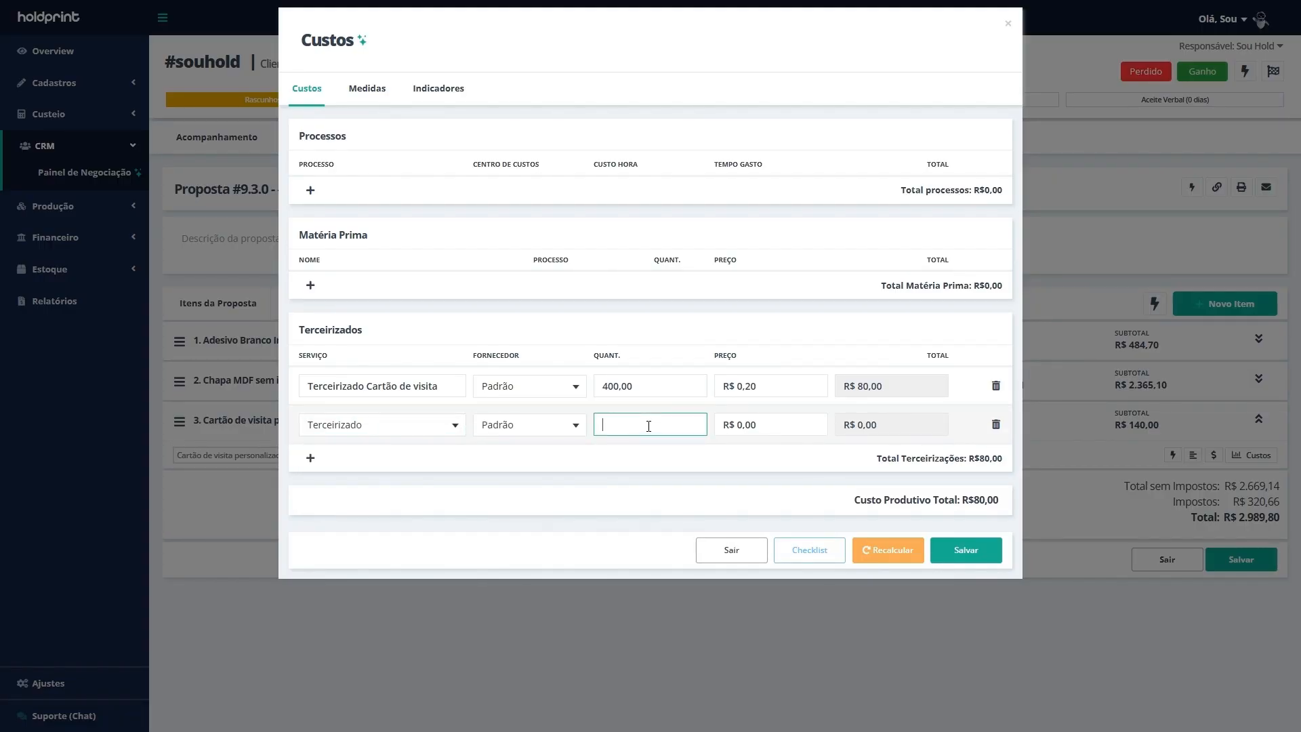
type("100")
left_click(768, 423)
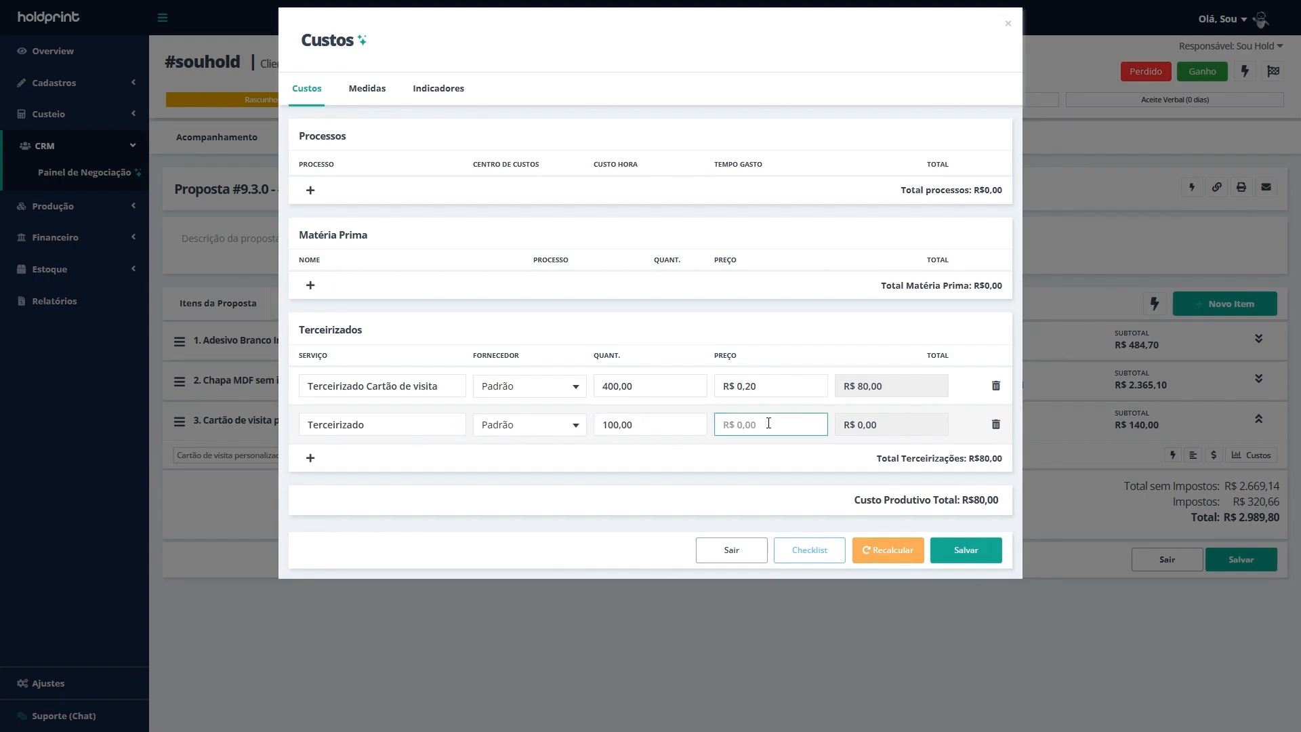
type("35")
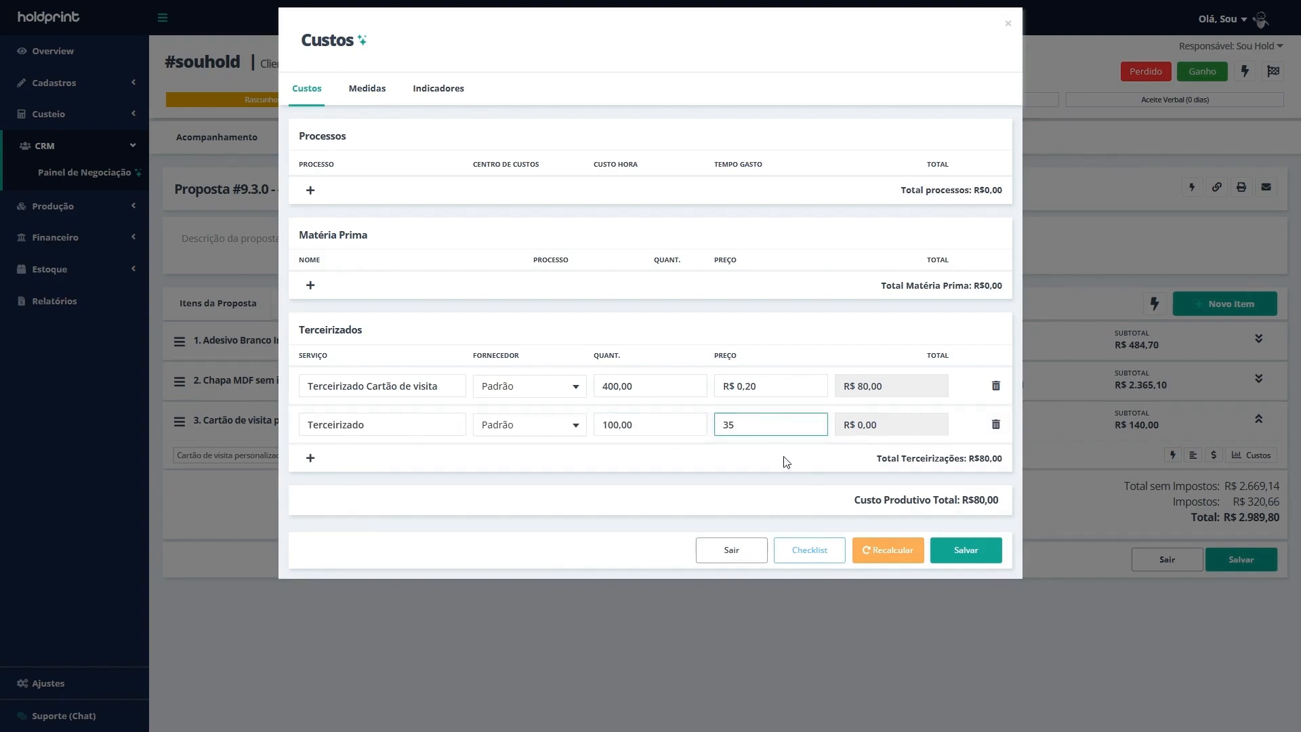
type("0,")
left_click(786, 460)
left_click(880, 548)
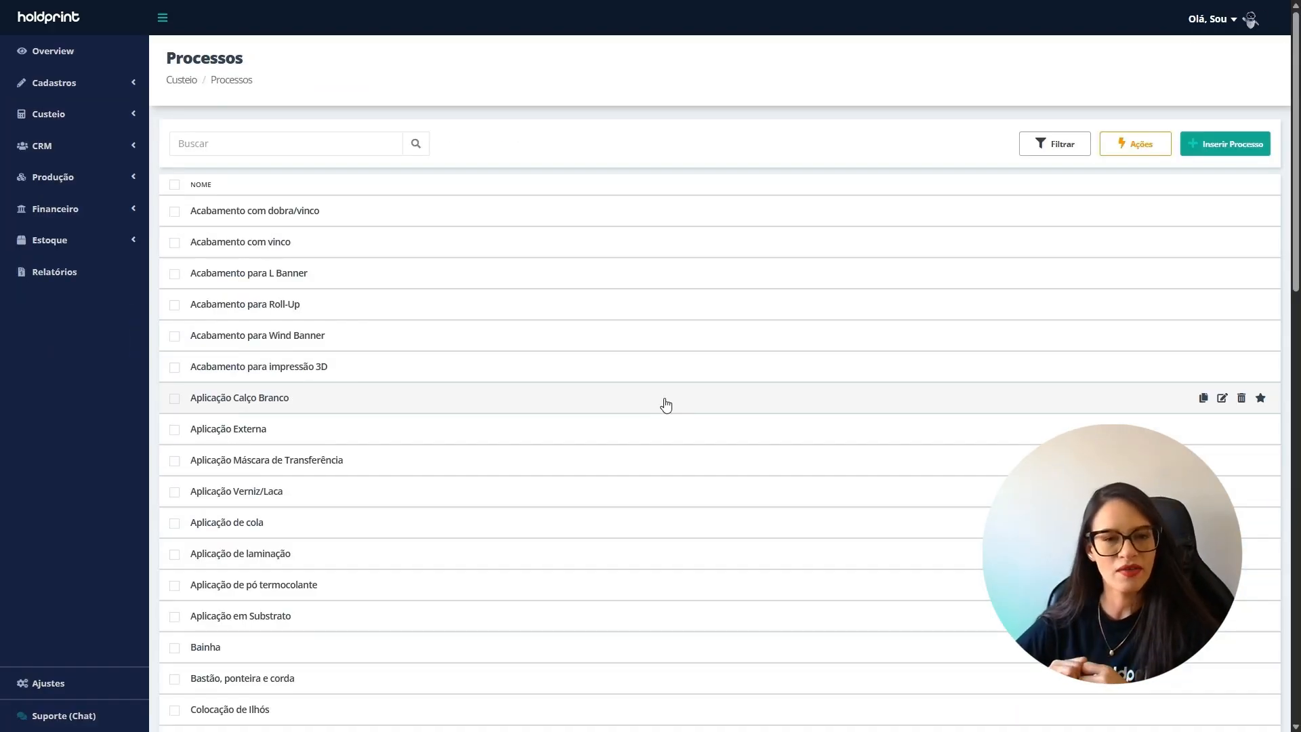
scroll(667, 405, "down", 9)
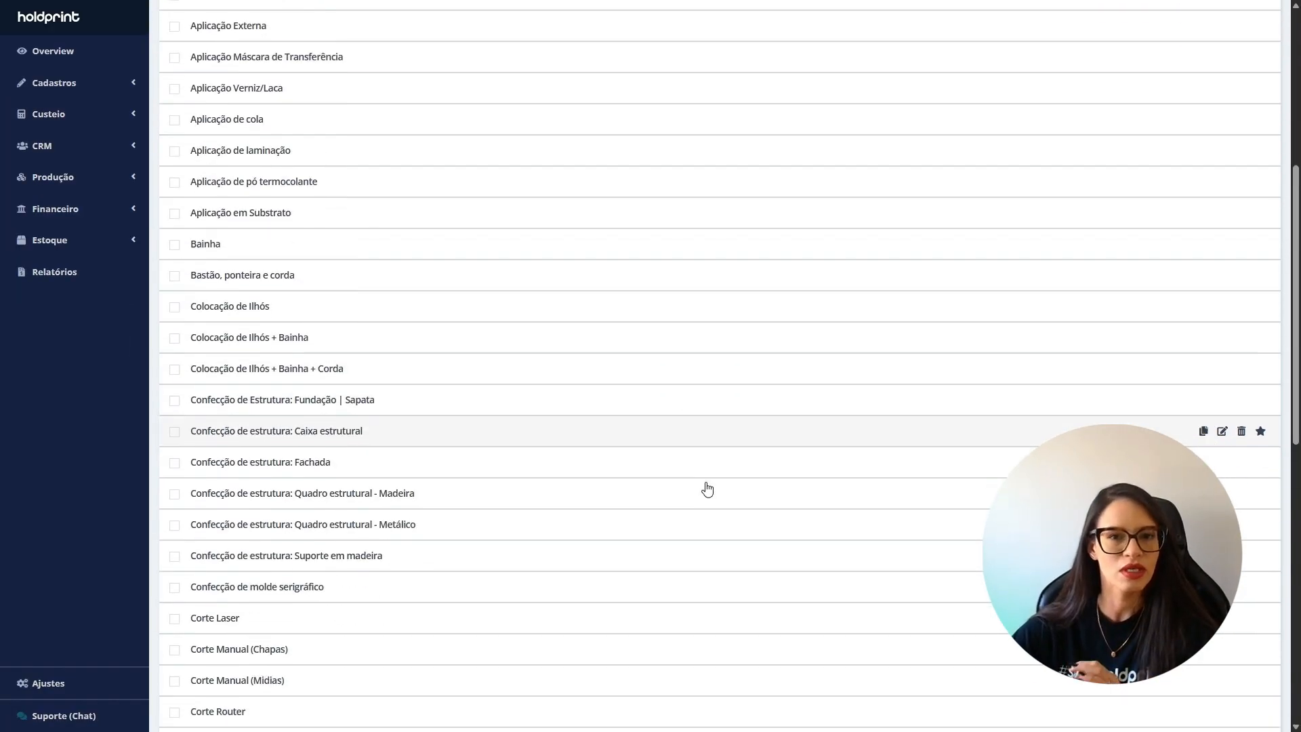